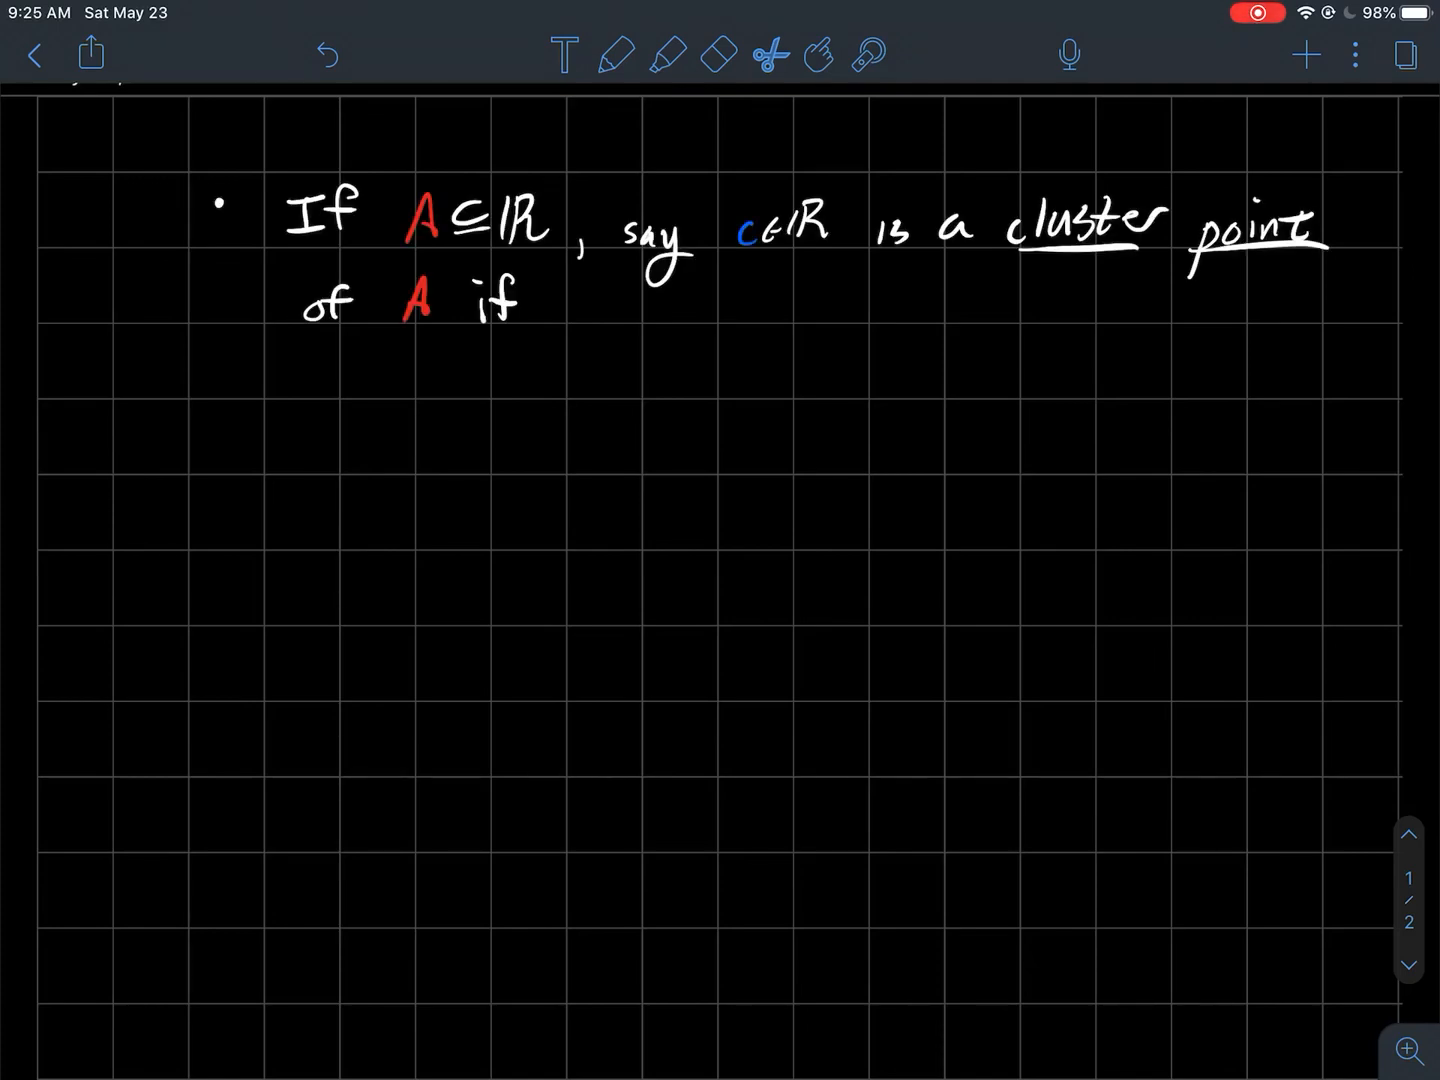
- Highlight A⊆ℝ, c∈ℝ and 'cluster point of A if' in the definition for emphasis
left_click(667, 54)
left_click_drag(388, 223, 562, 225)
key("ctrl+z")
left_click_drag(720, 225, 849, 223)
left_click_drag(743, 225, 834, 214)
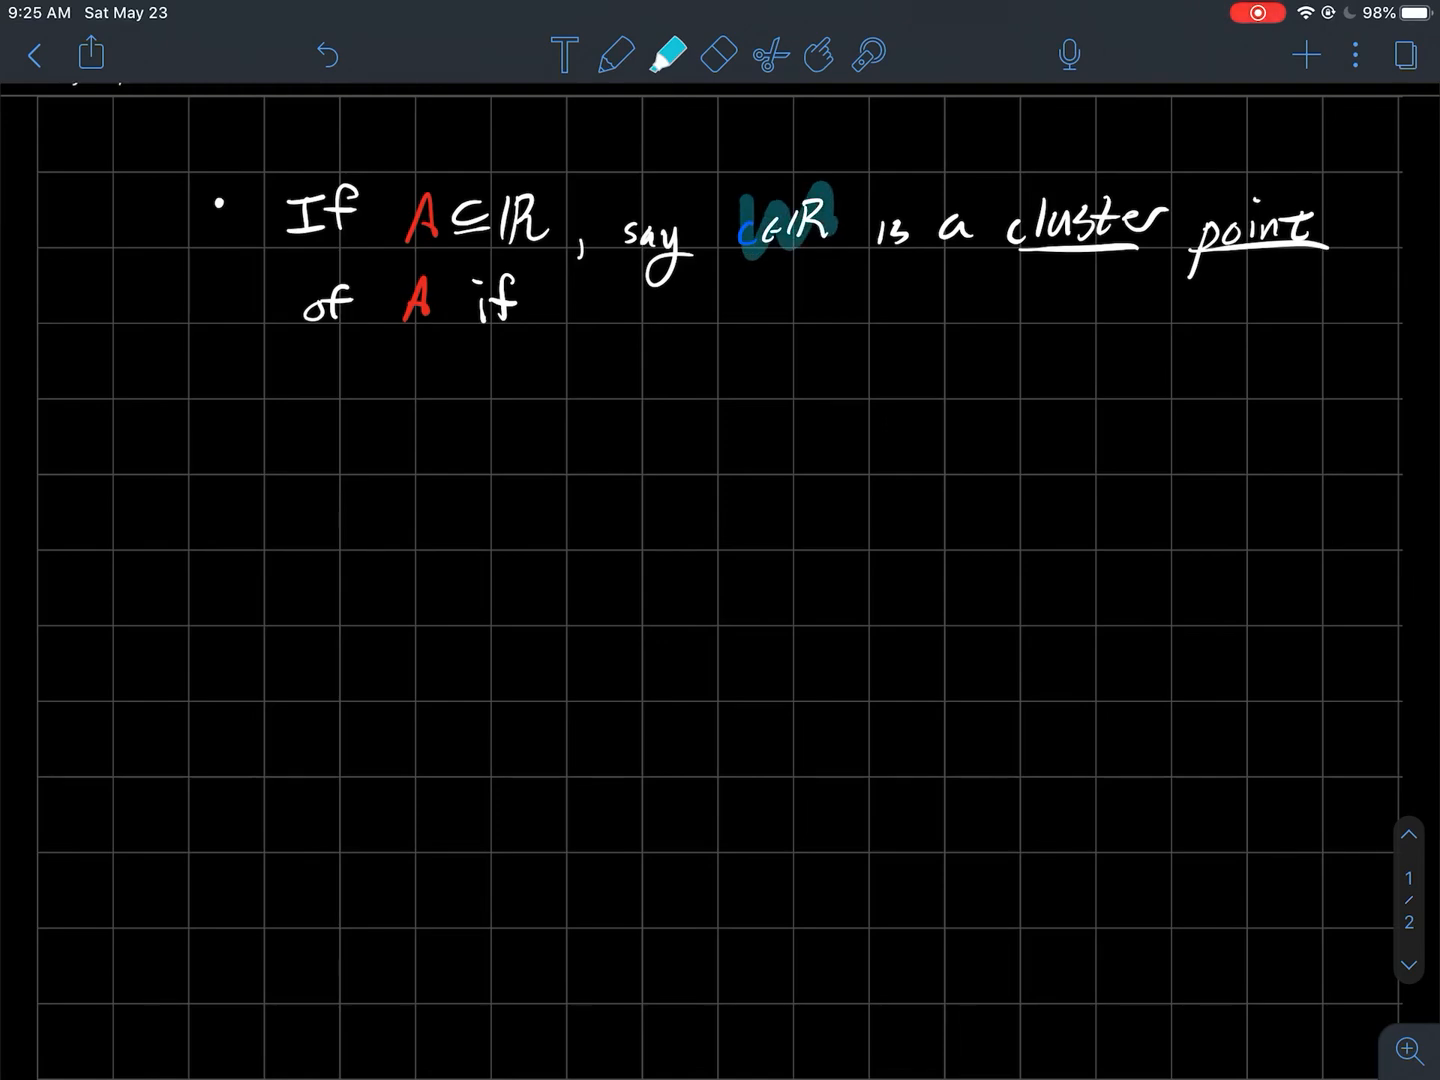
left_click_drag(405, 214, 438, 214)
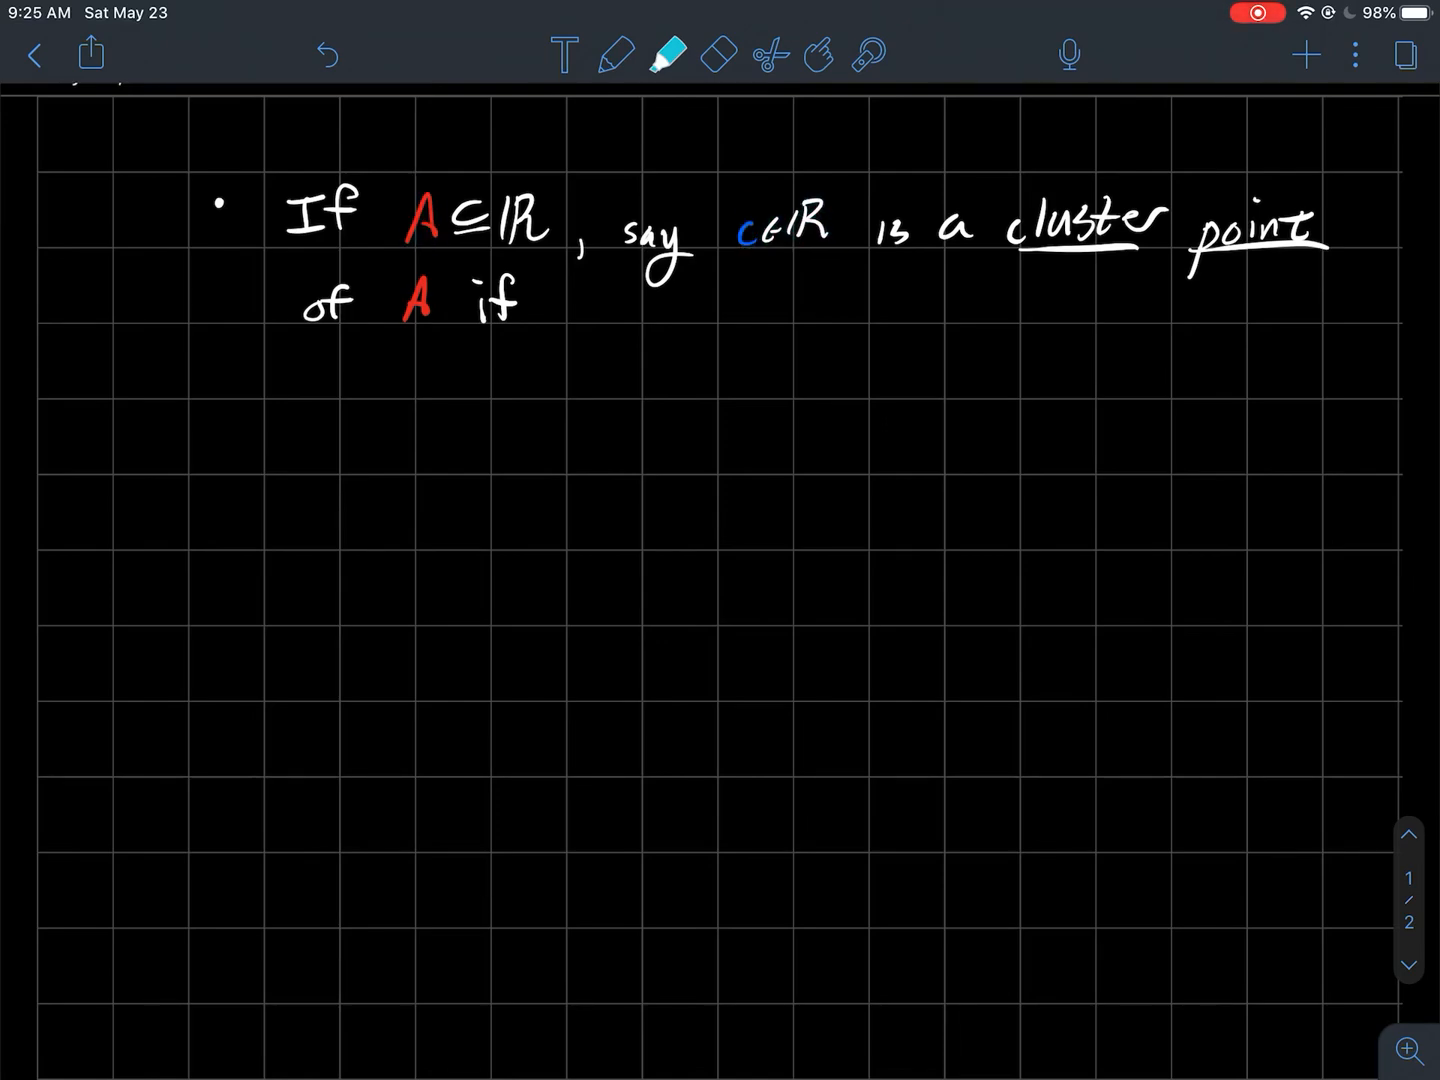
left_click_drag(1007, 230, 1333, 223)
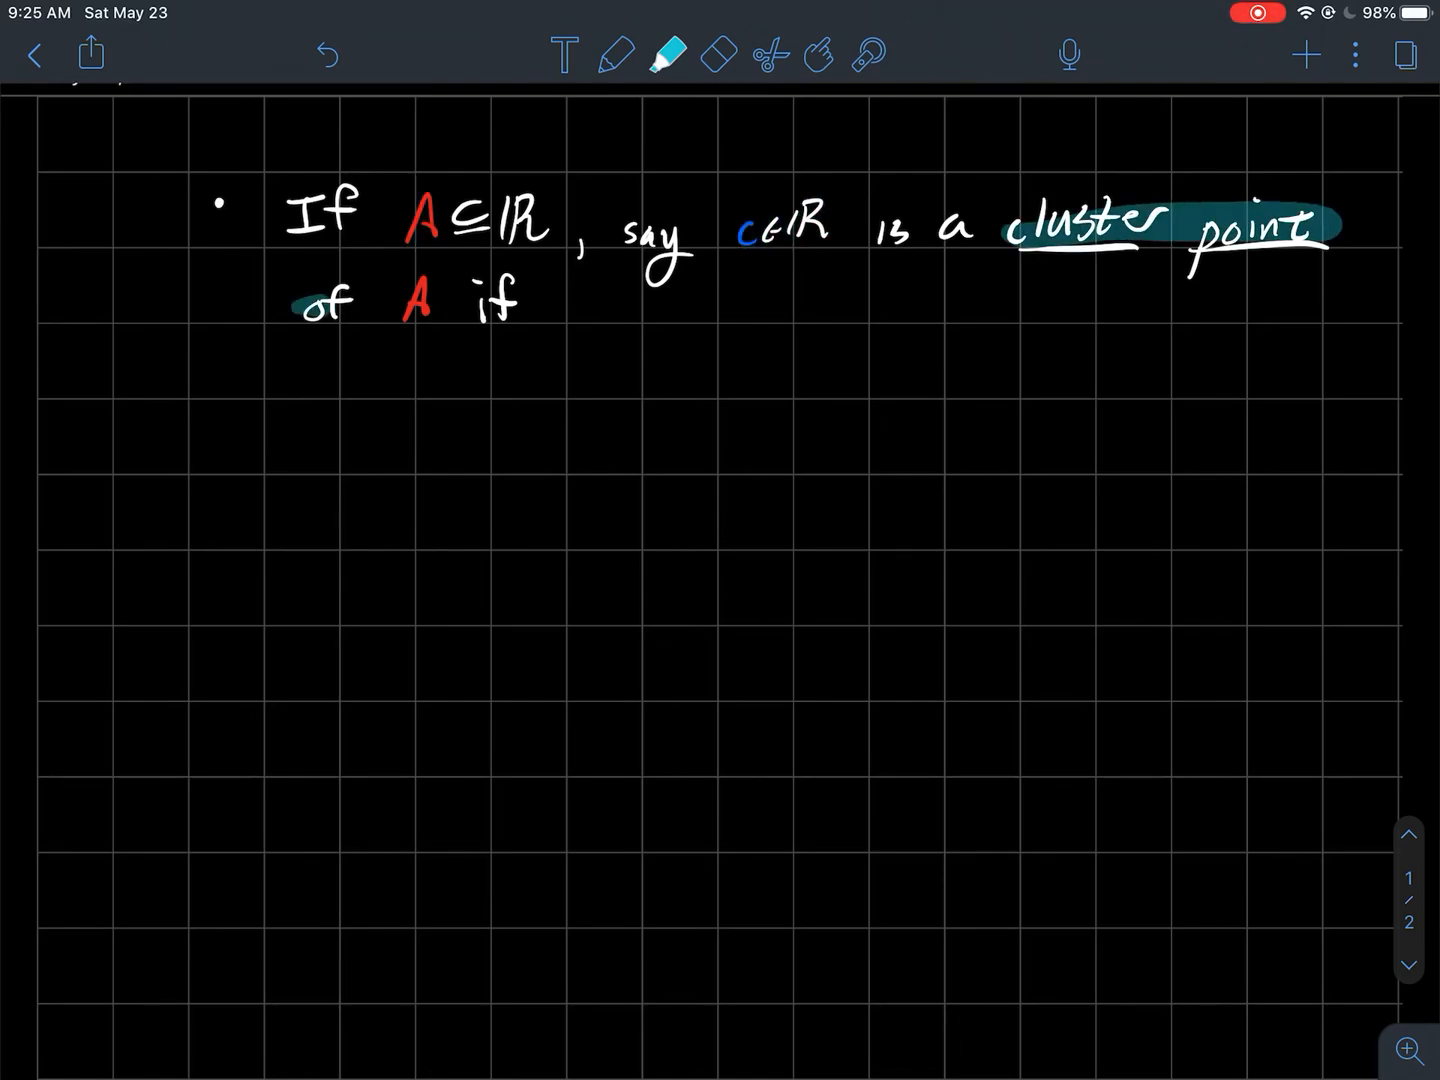
left_click_drag(298, 306, 551, 299)
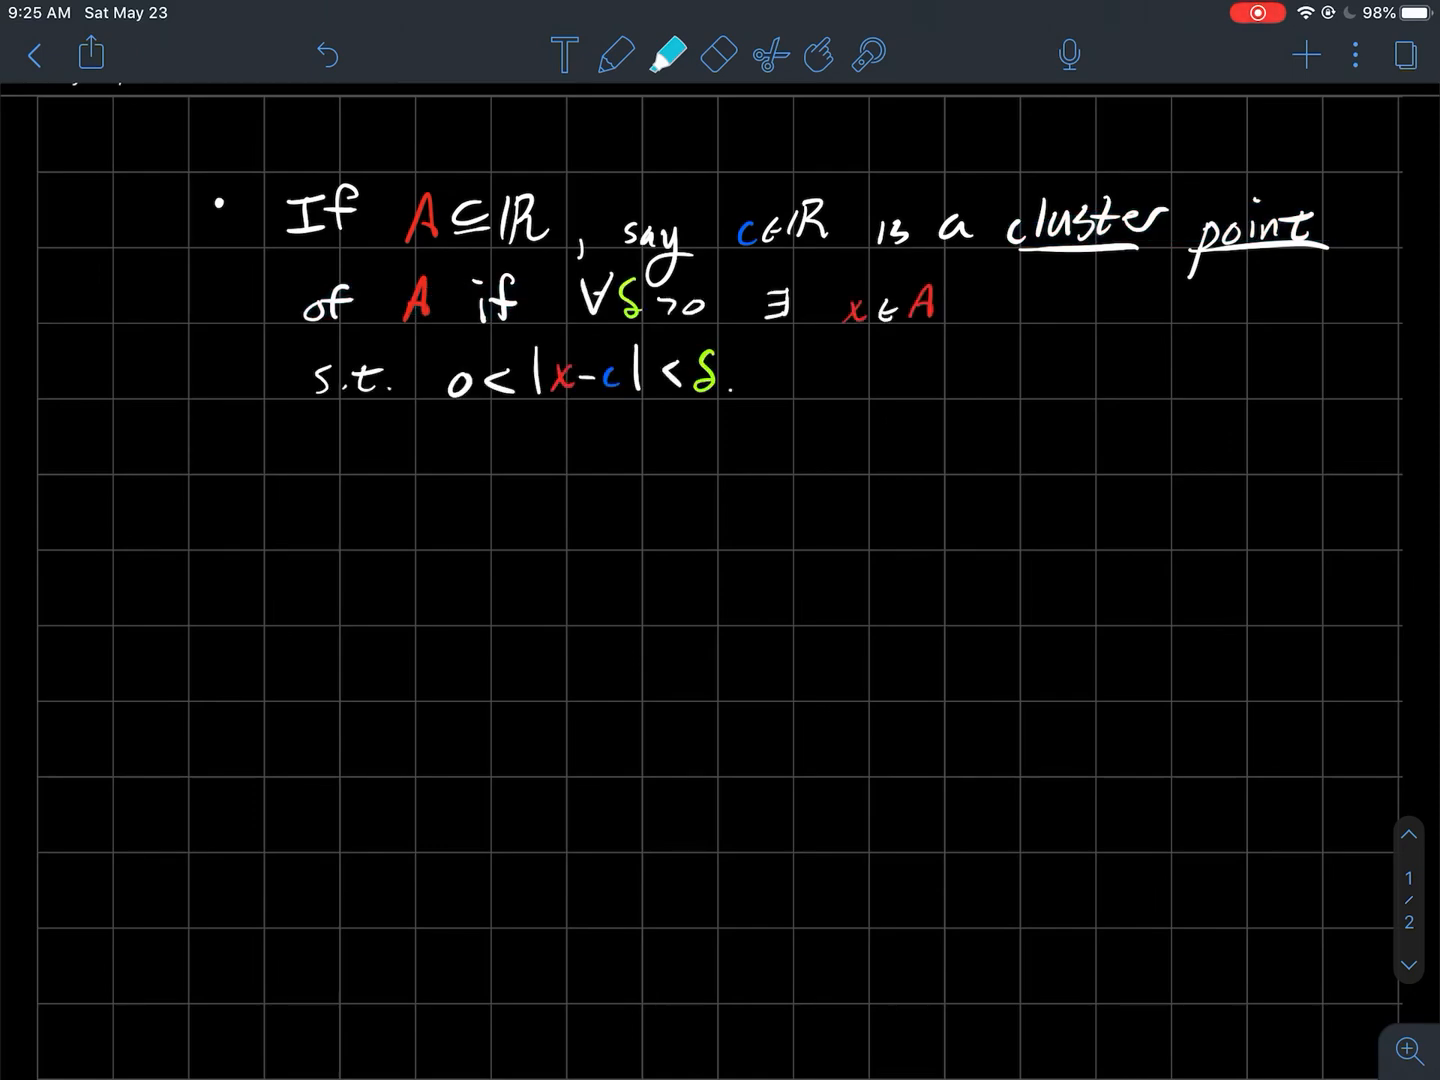
- Highlight ∀δ>0 ∃x∈A and 0<|x−c|<δ while explaining, then undo the highlights
left_click_drag(568, 306, 951, 309)
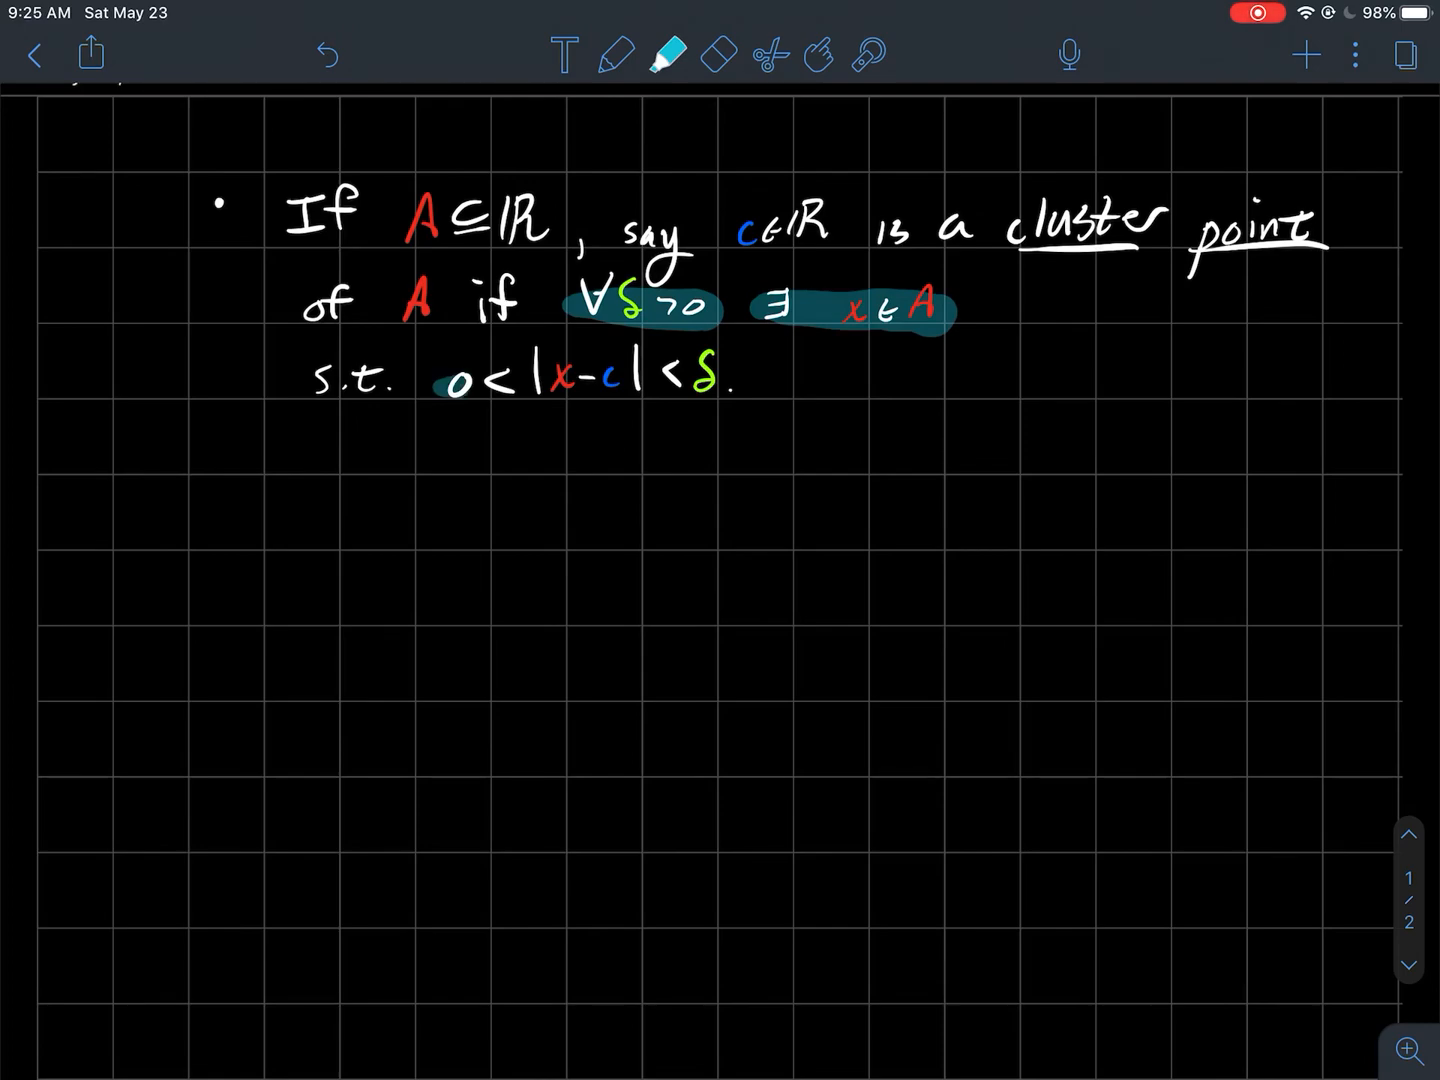
left_click_drag(438, 384, 641, 377)
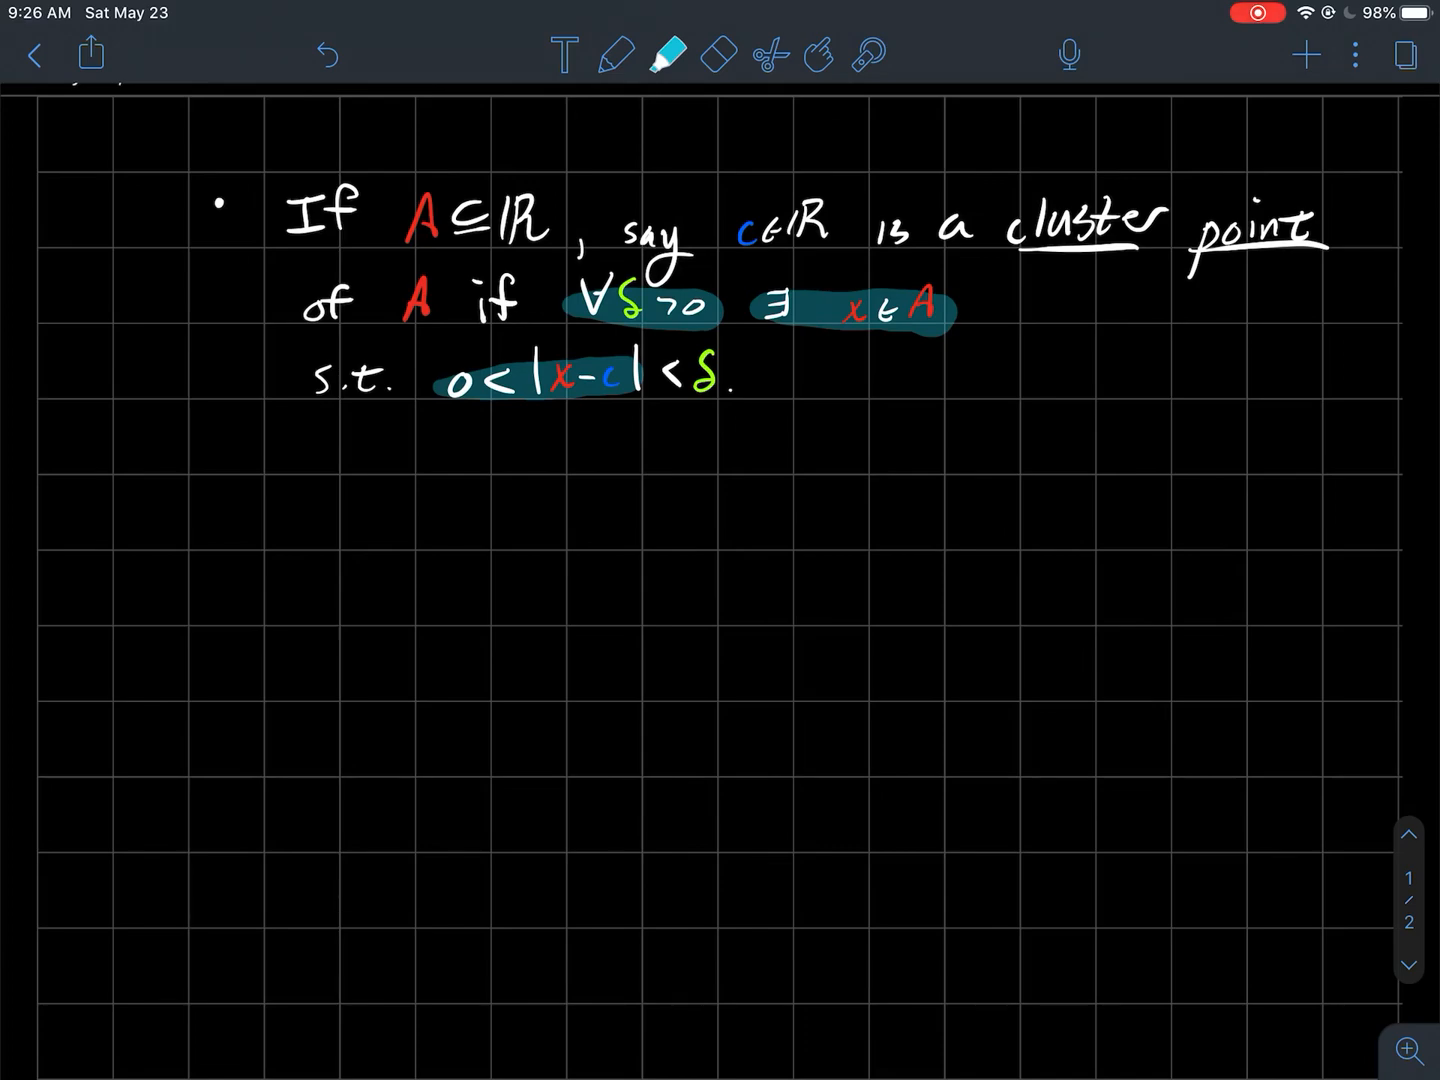
key("ctrl+z")
left_click_drag(450, 385, 748, 380)
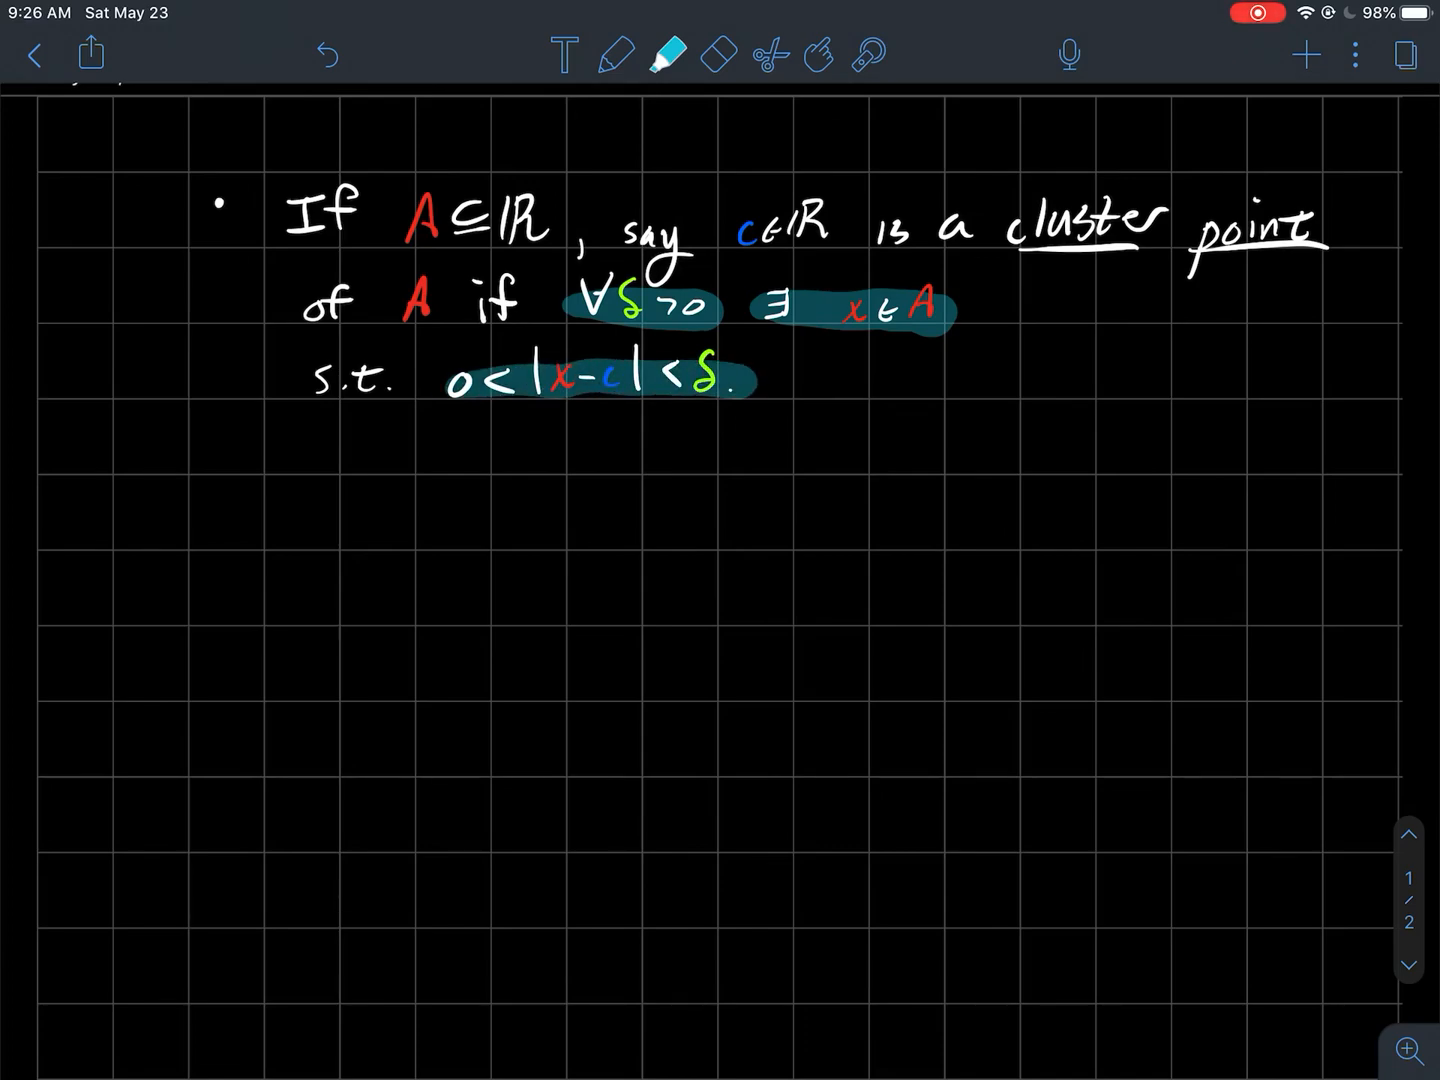
key("ctrl+z")
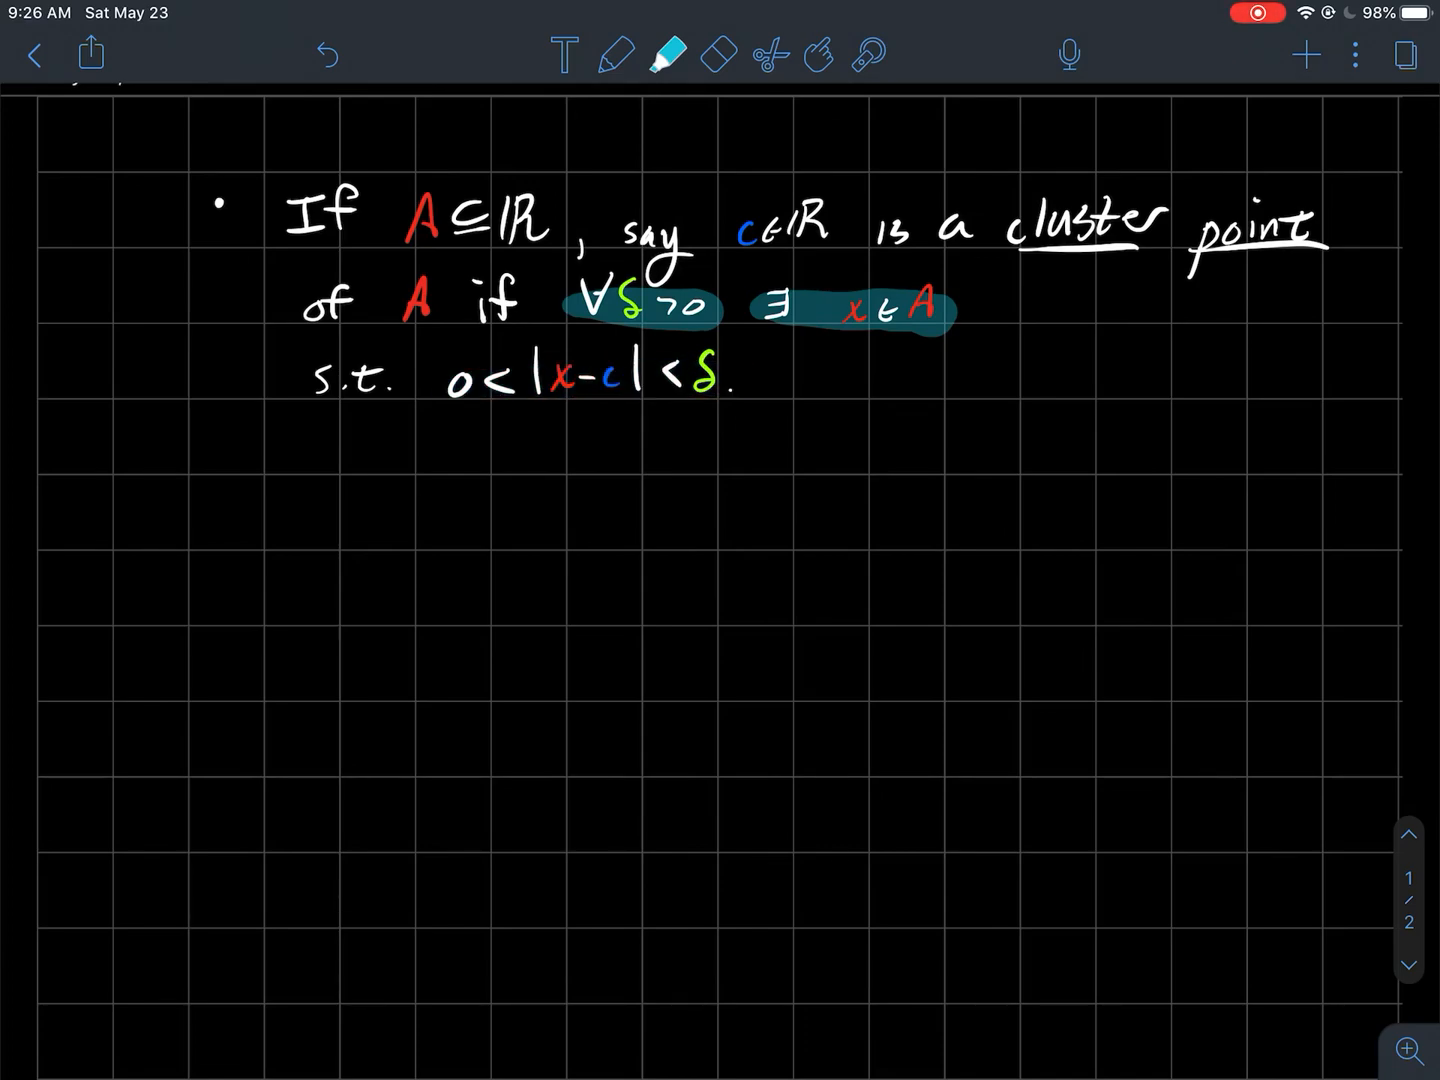
left_click_drag(535, 378, 720, 375)
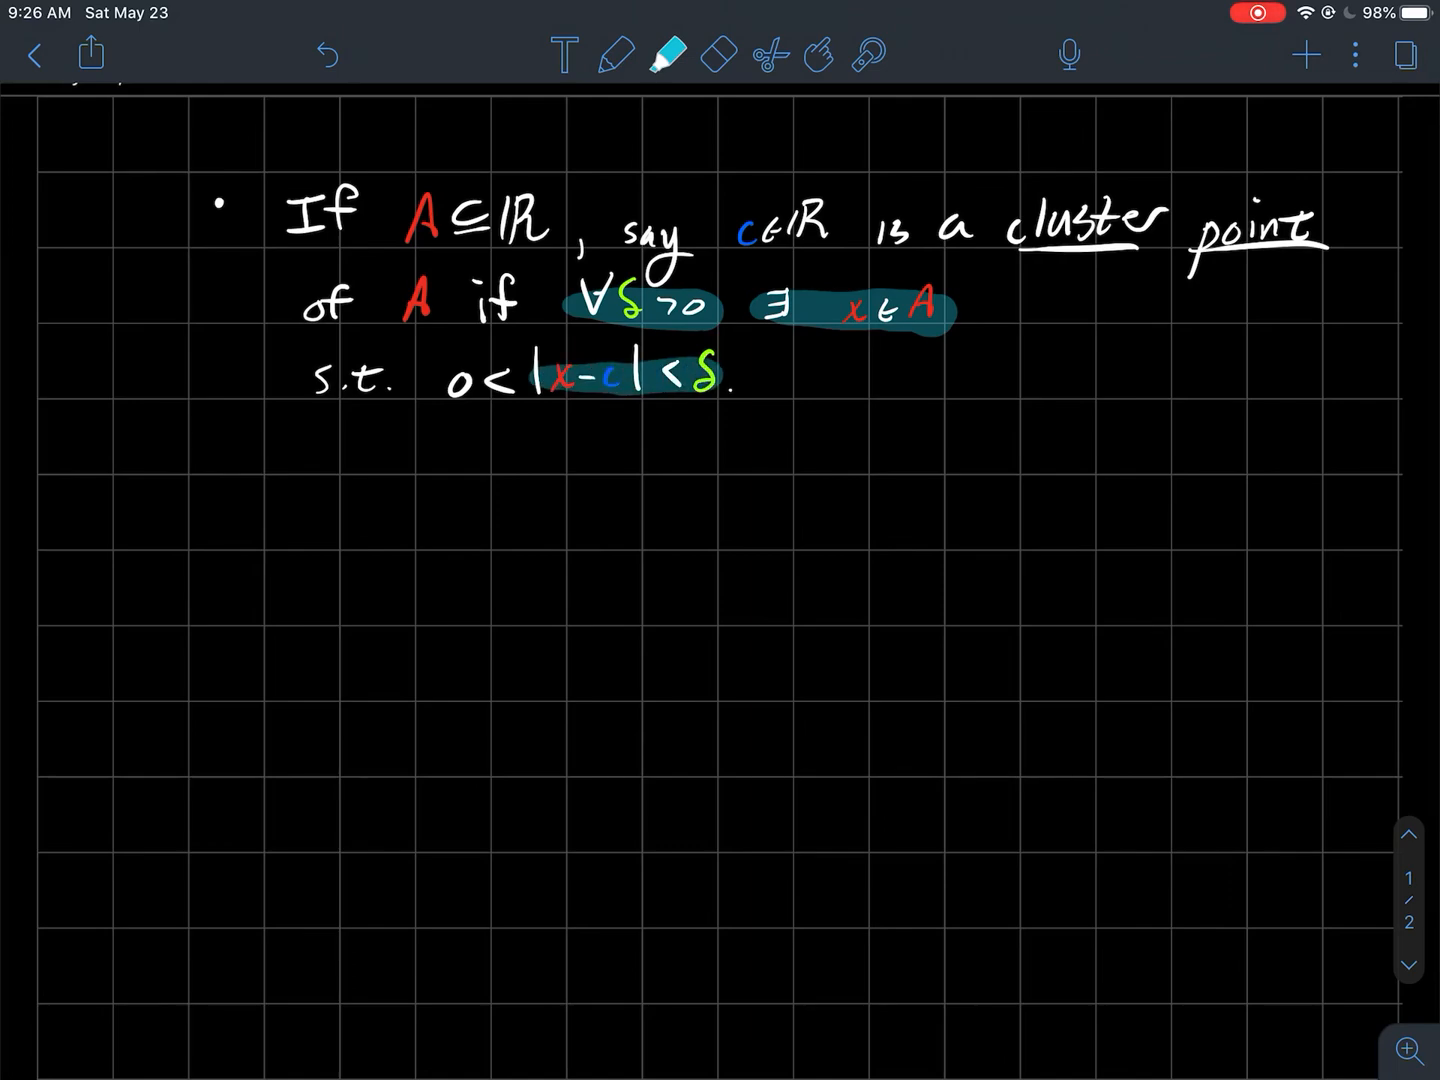
key("ctrl+z")
key("ctrl+z")
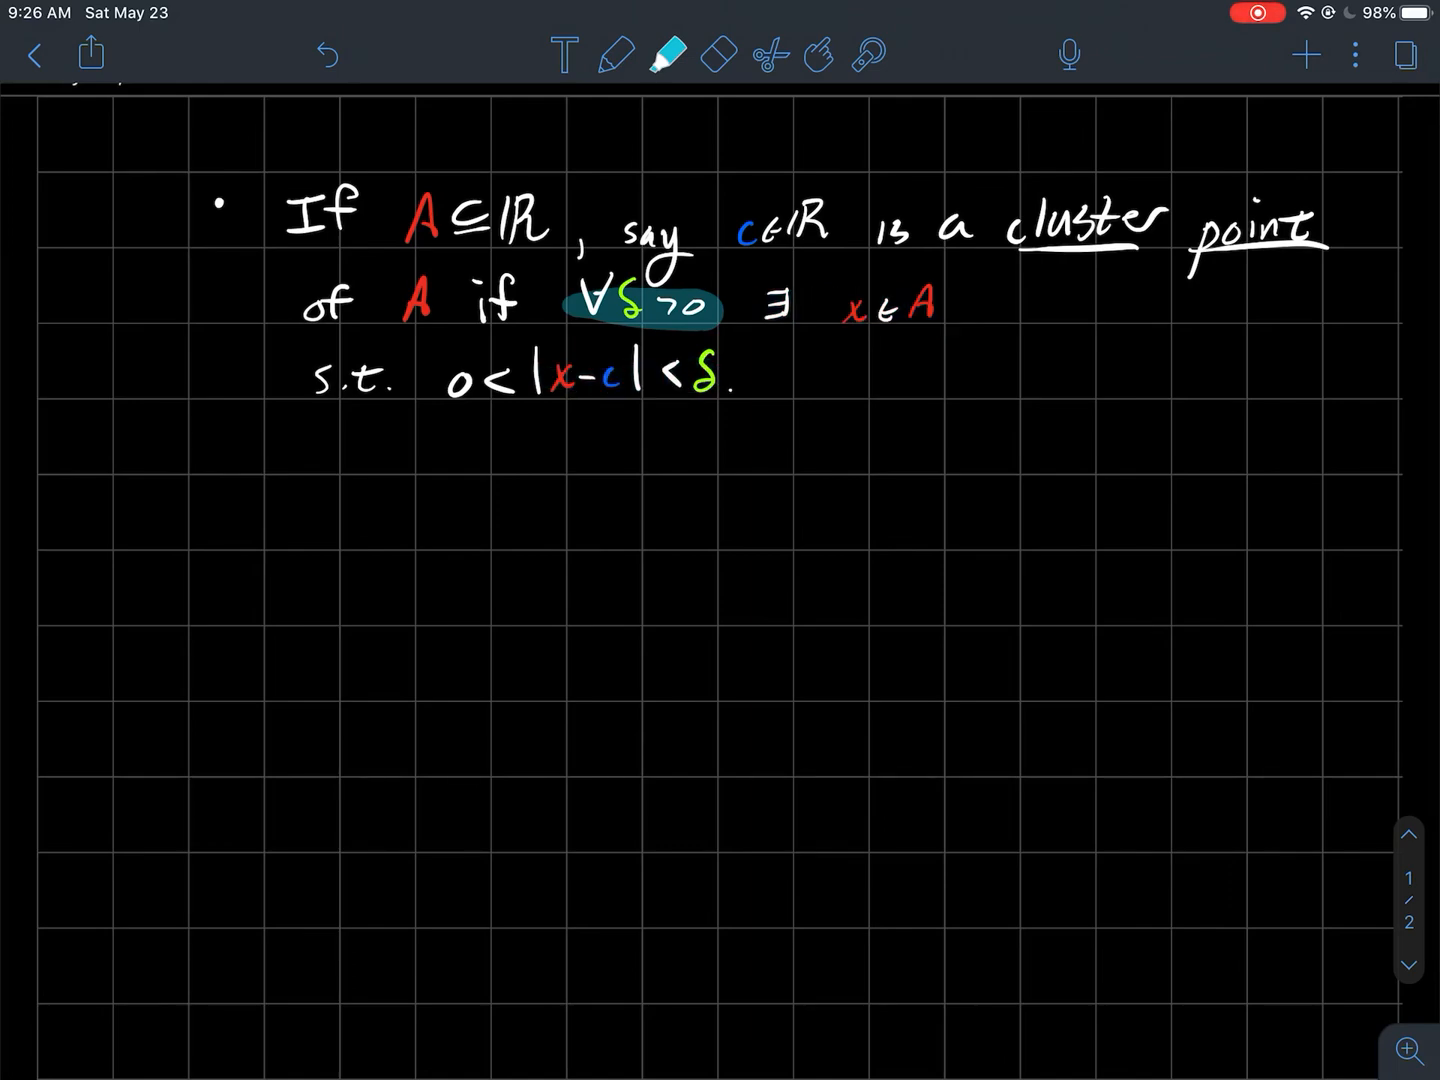
key("ctrl+z")
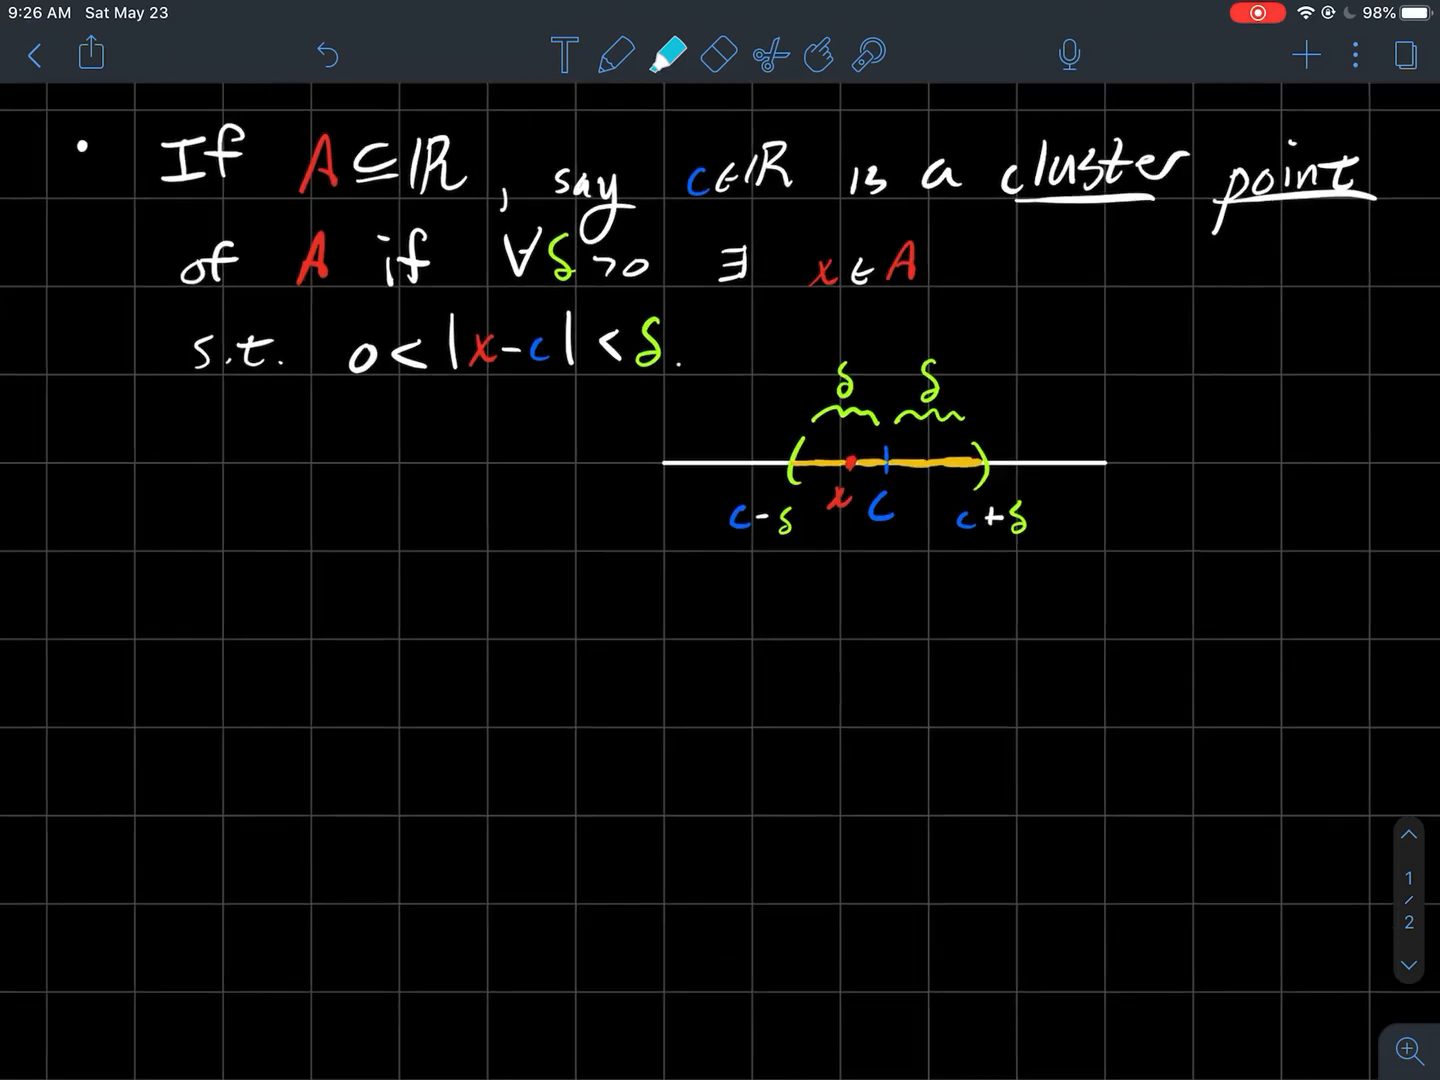
scroll(878, 473, "up", 5)
- Highlight the δ-interval, the point x and the c−δ, c+δ labels on the number line, undoing as you go
left_click_drag(608, 450, 940, 450)
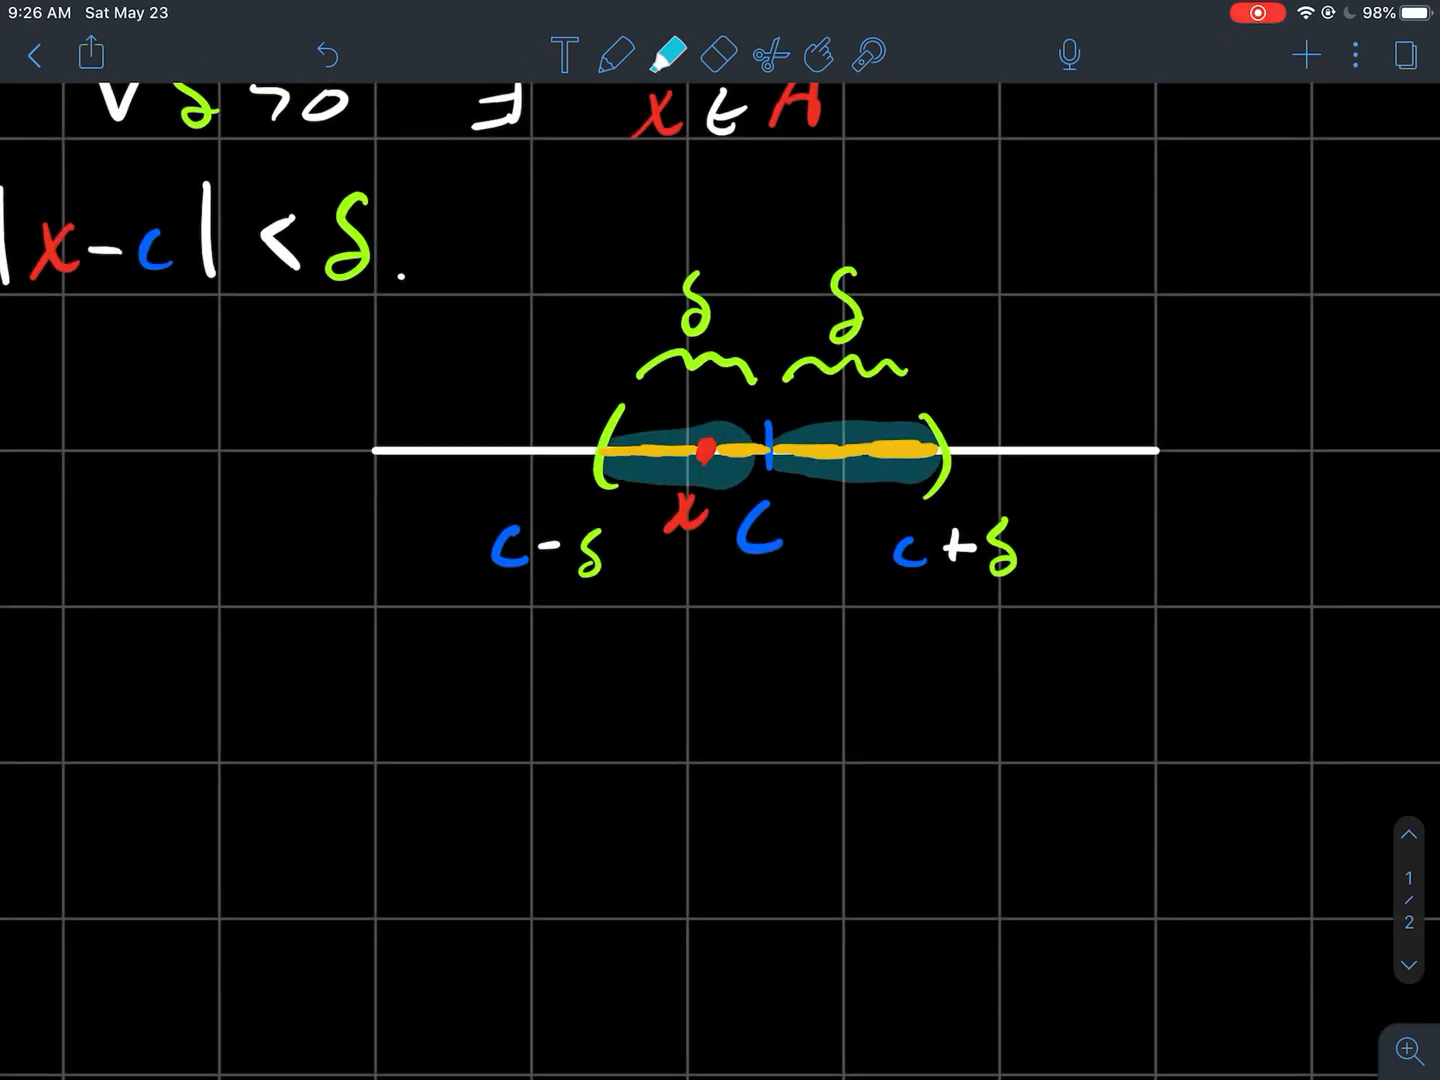
left_click_drag(664, 326, 888, 303)
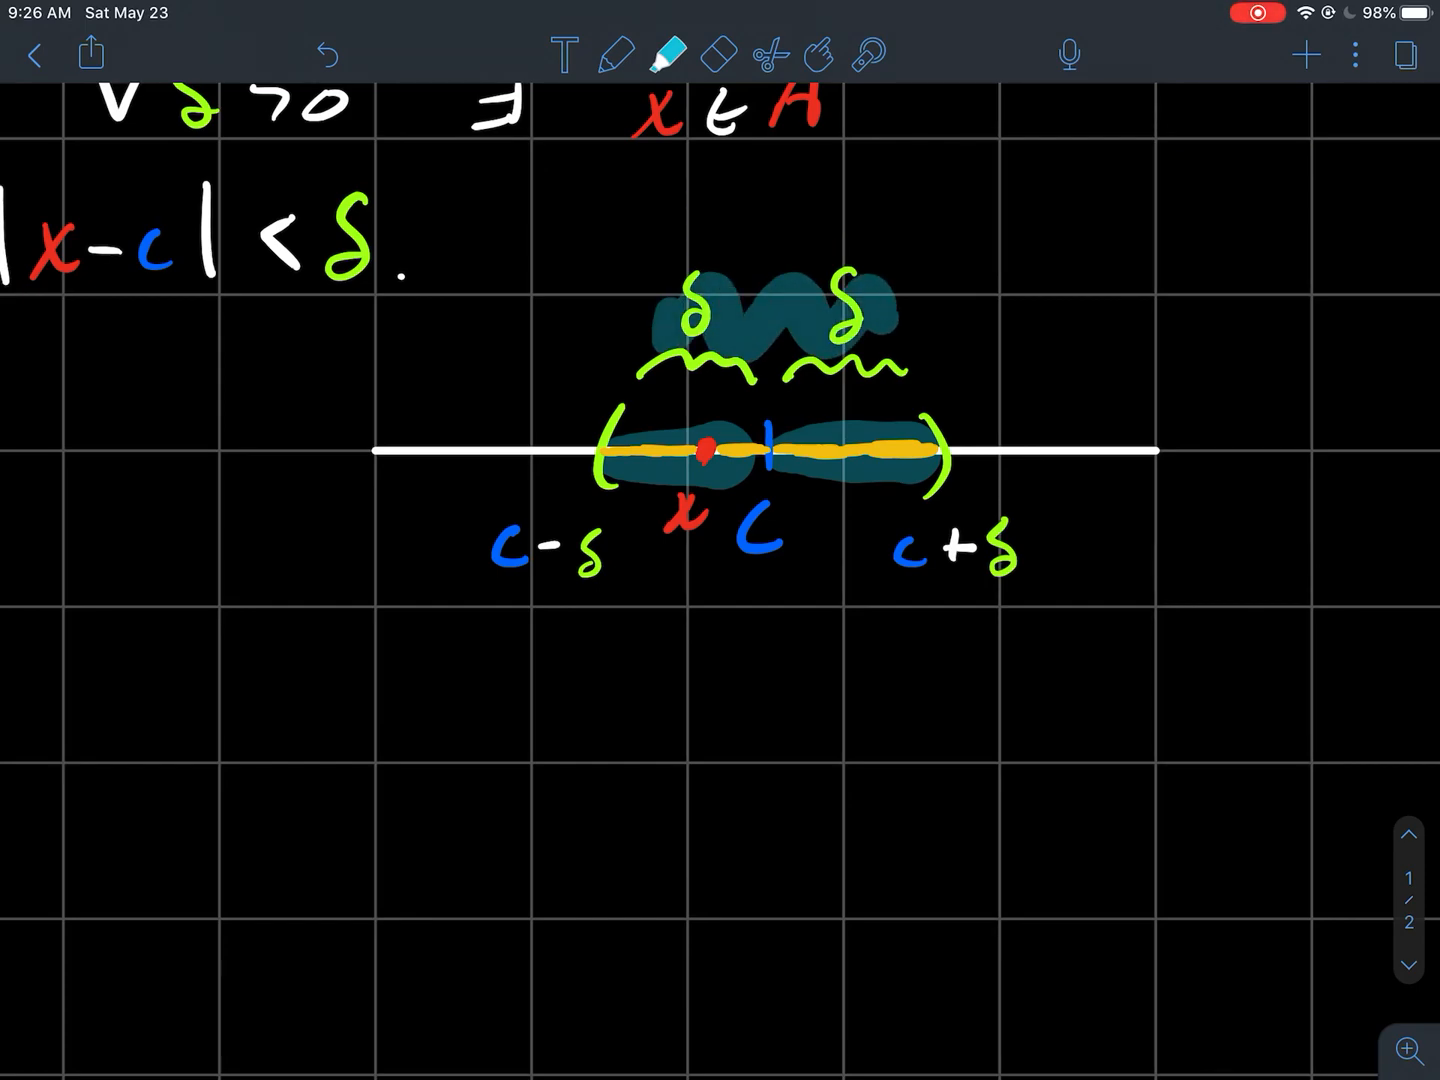
key("ctrl+z")
key("ctrl+z")
key("ctrl+z")
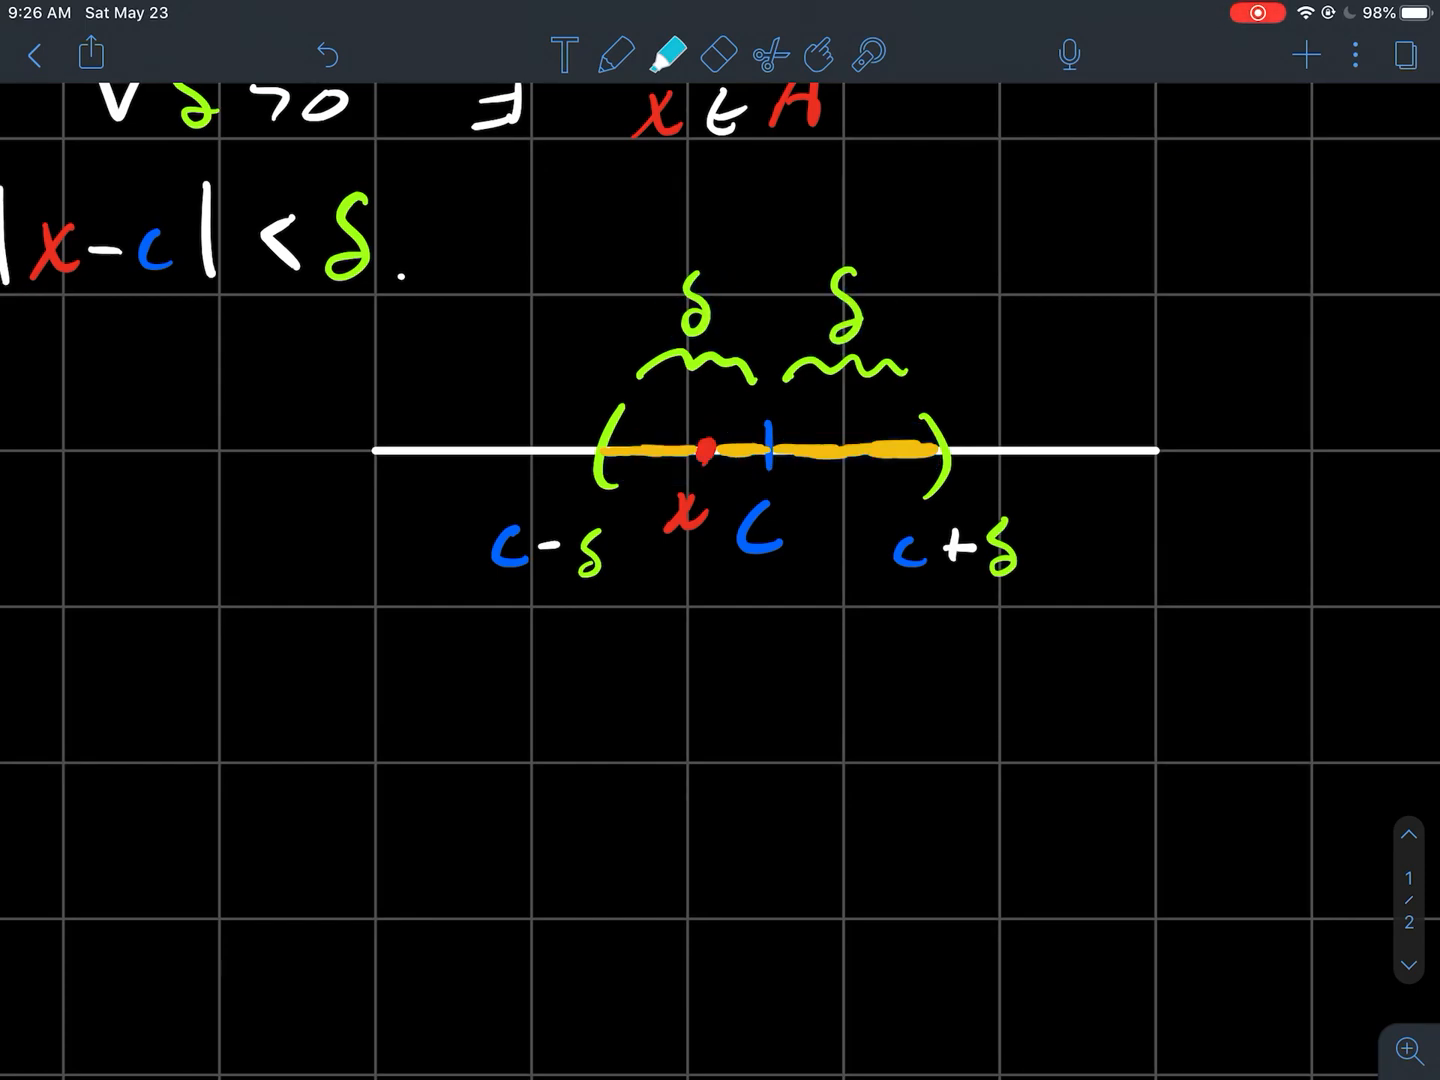
left_click_drag(706, 445, 681, 524)
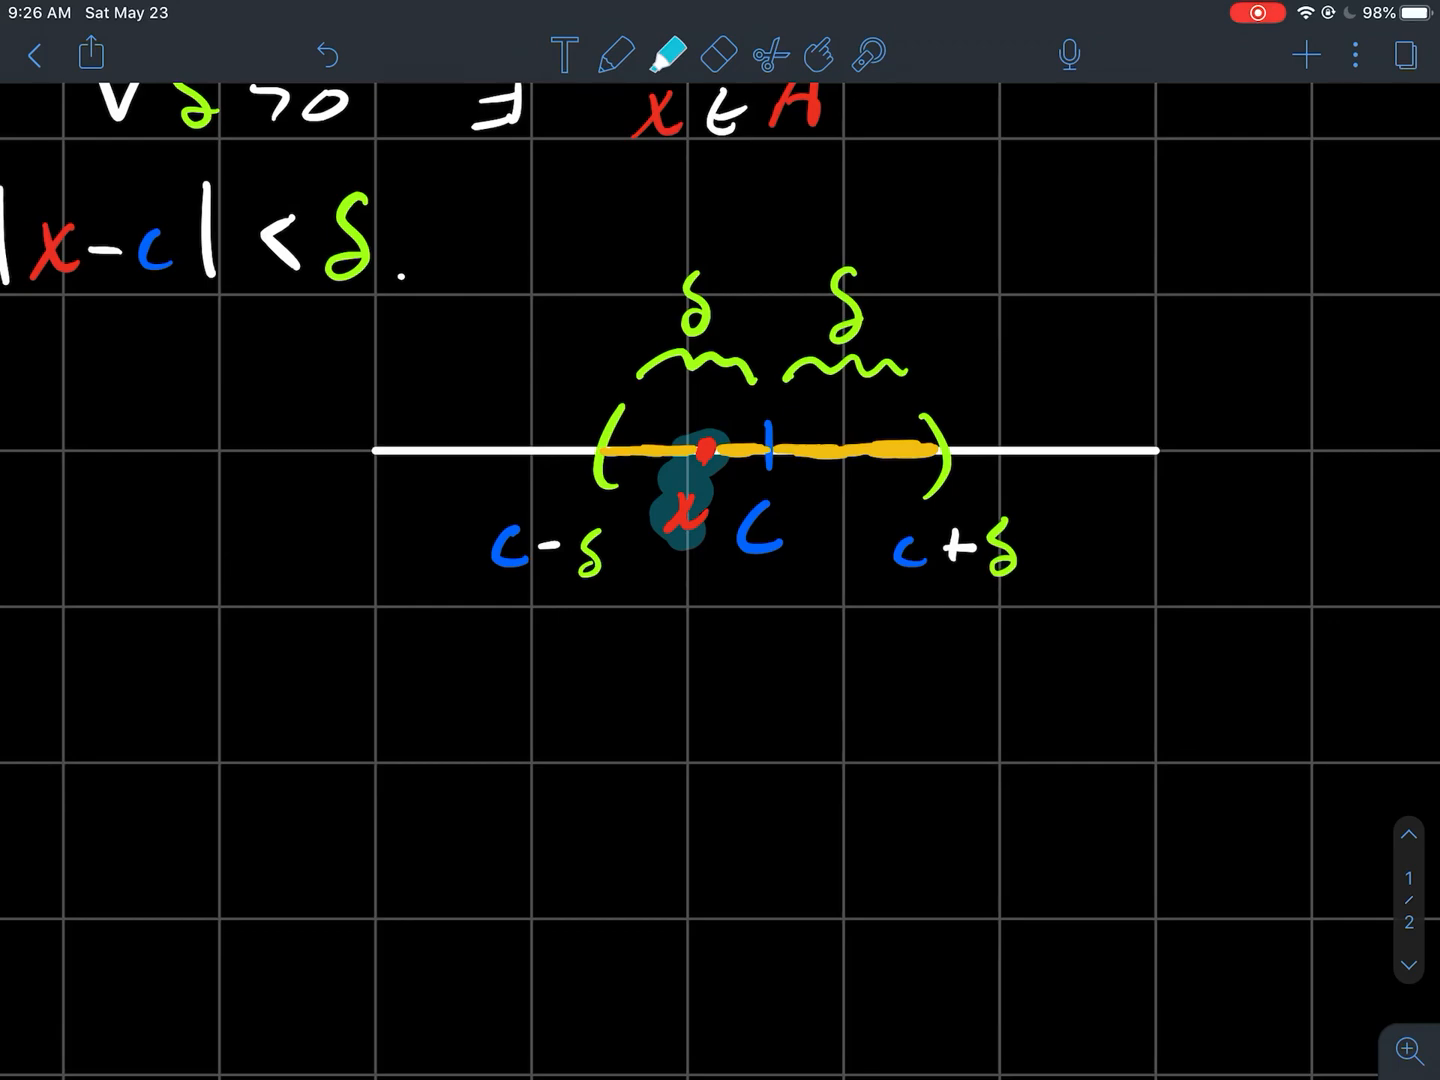
key("ctrl+z")
scroll(720, 450, "down", 3)
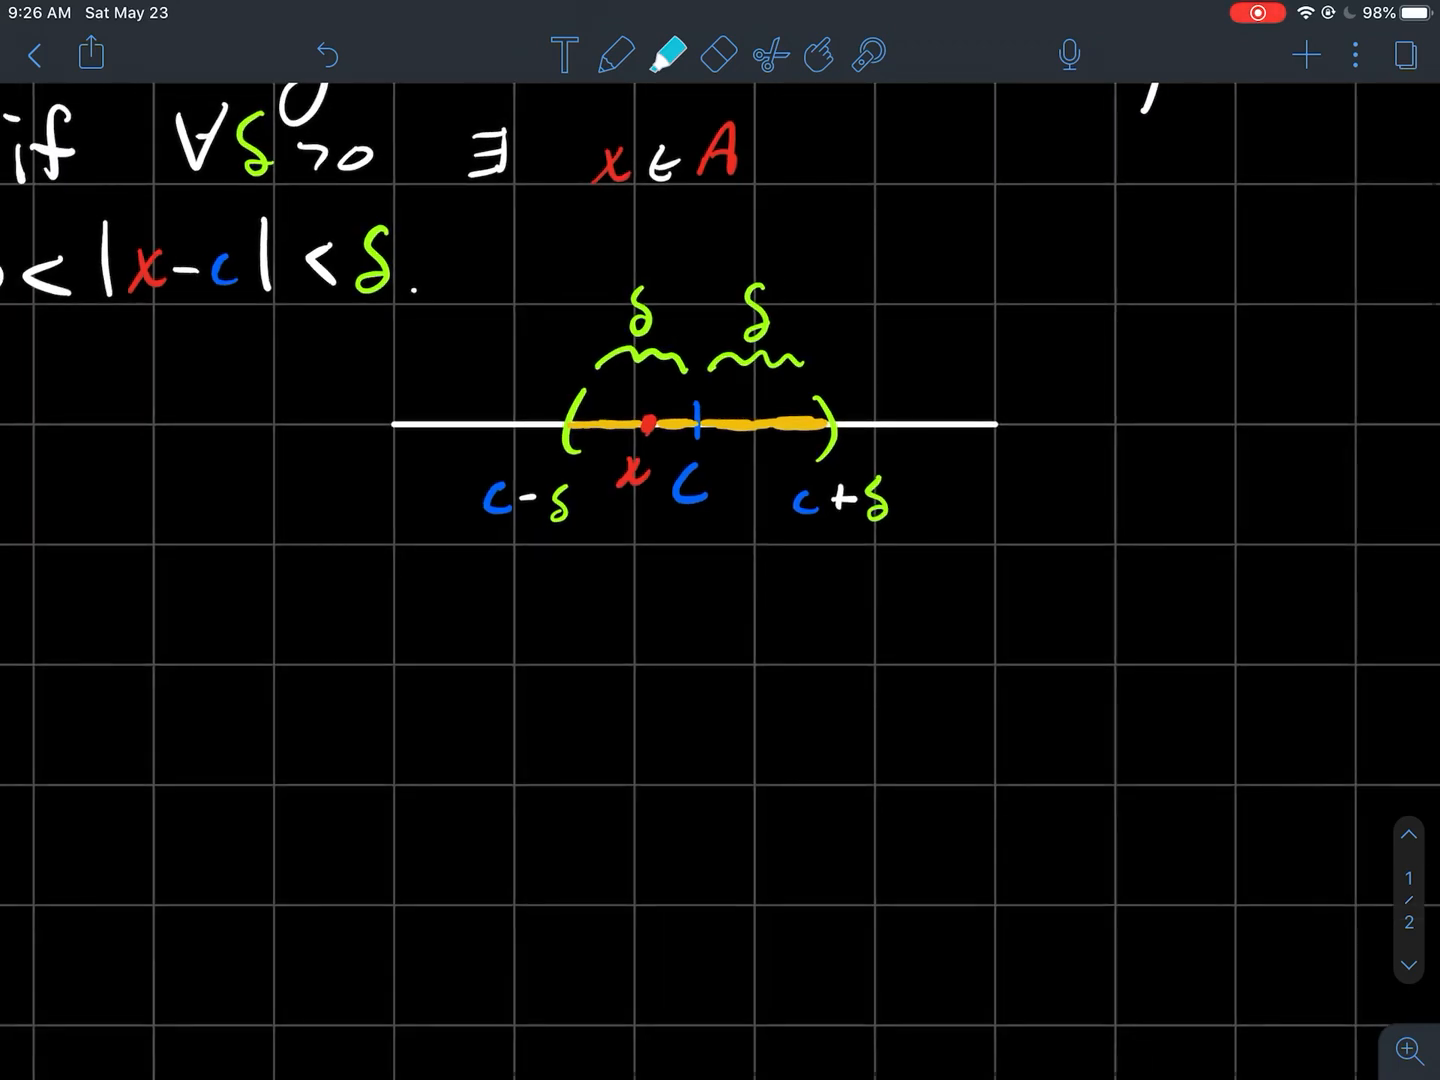
left_click_drag(576, 424, 832, 419)
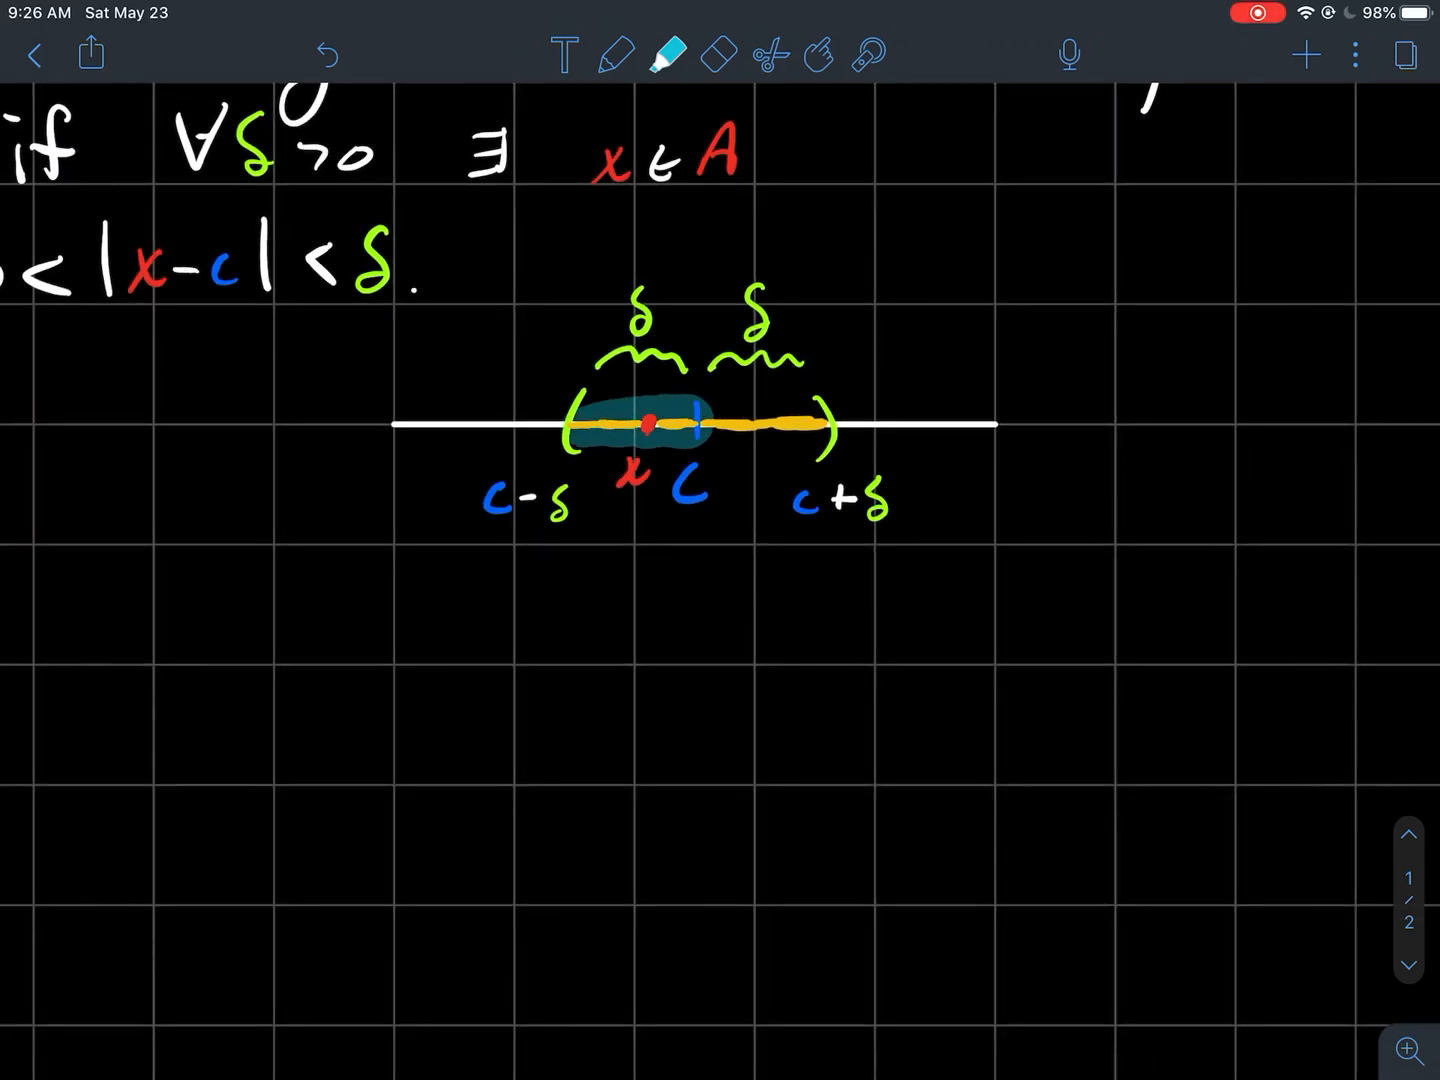
key("ctrl+z")
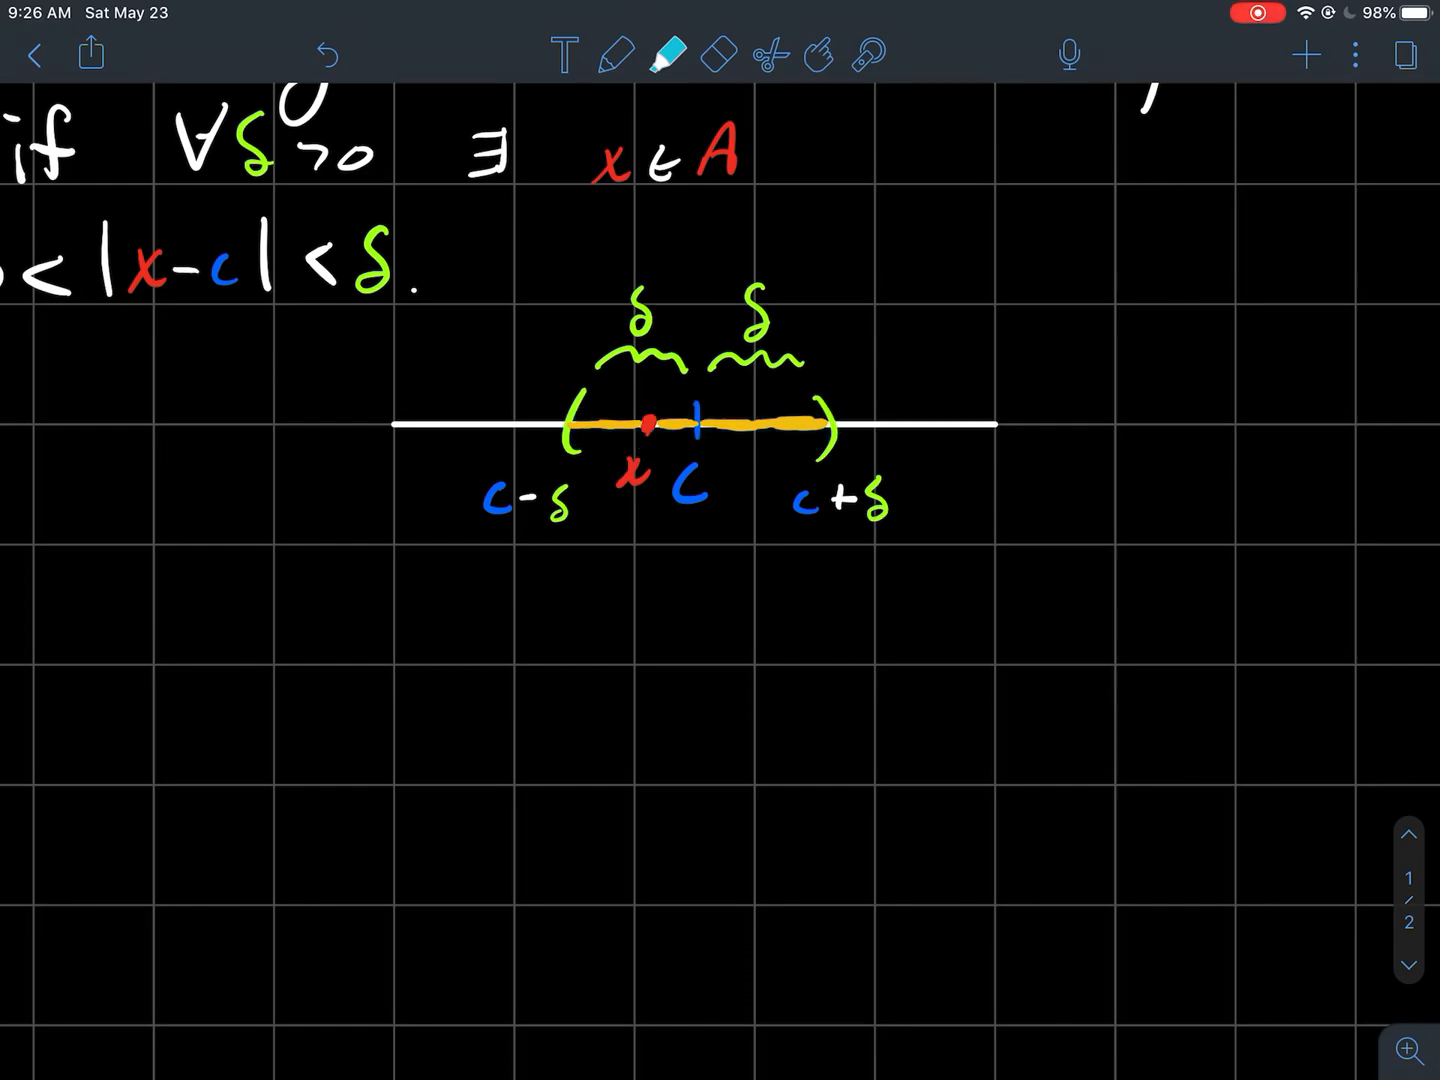
left_click_drag(467, 501, 591, 512)
left_click_drag(782, 503, 900, 501)
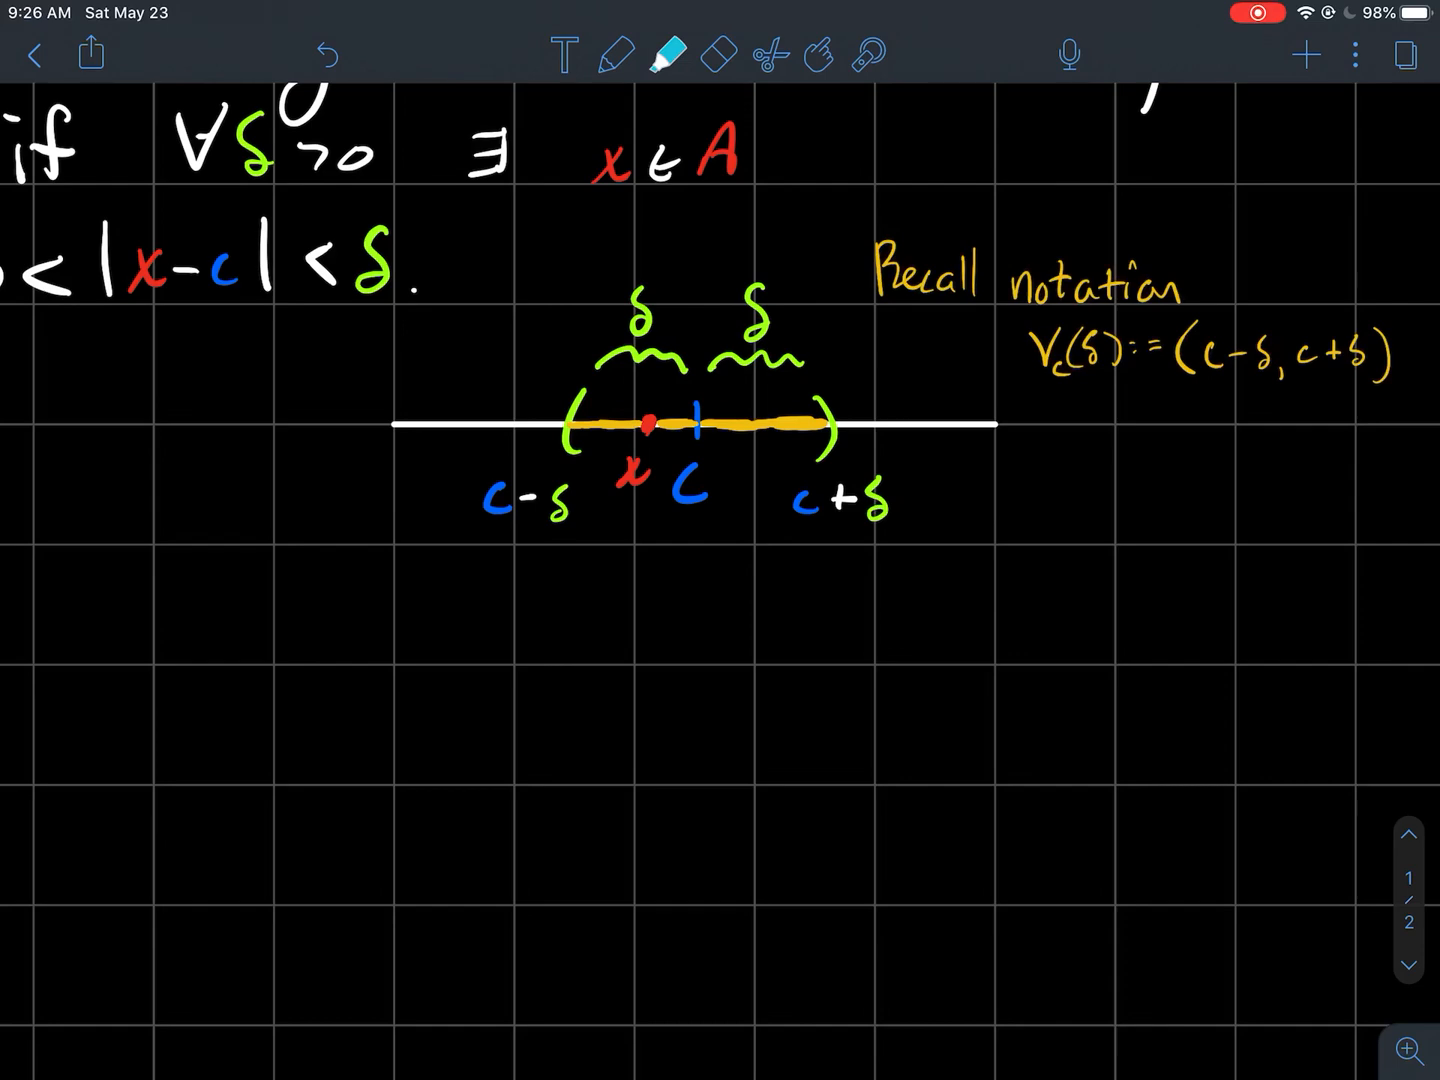
scroll(721, 563, "right", 1)
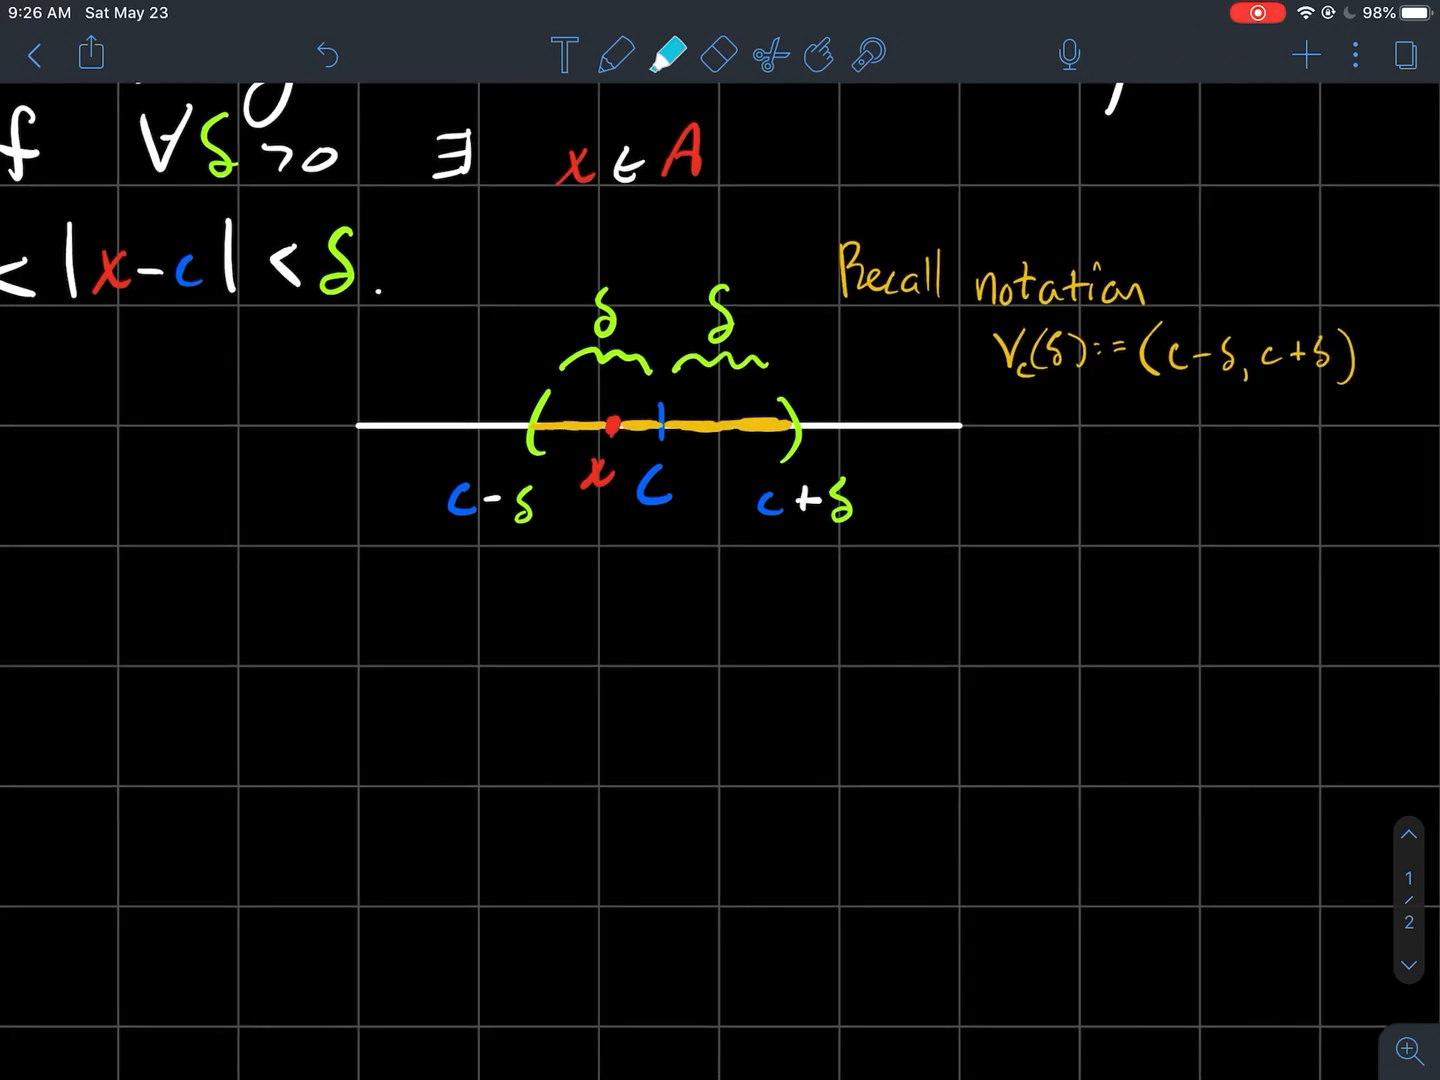
scroll(1013, 338, "up", 3)
- Emphasise the notation briefly, then rewrite V_c(δ) as V_δ(c) with the pen
left_click_drag(991, 354, 1080, 360)
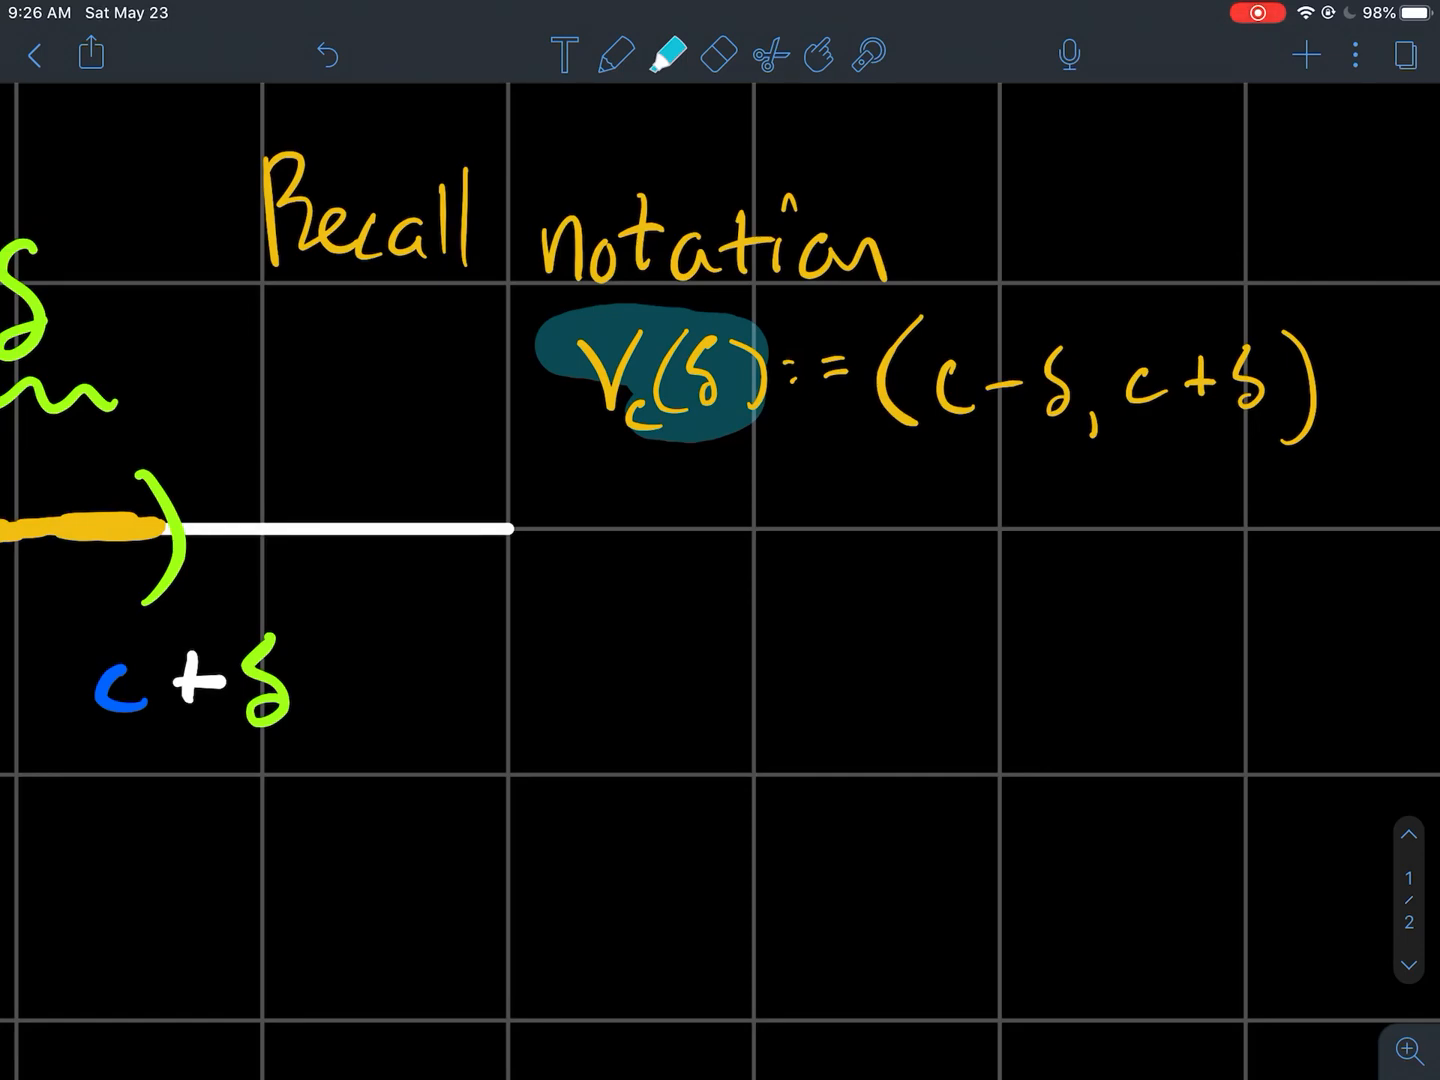
left_click(327, 54)
left_click(616, 54)
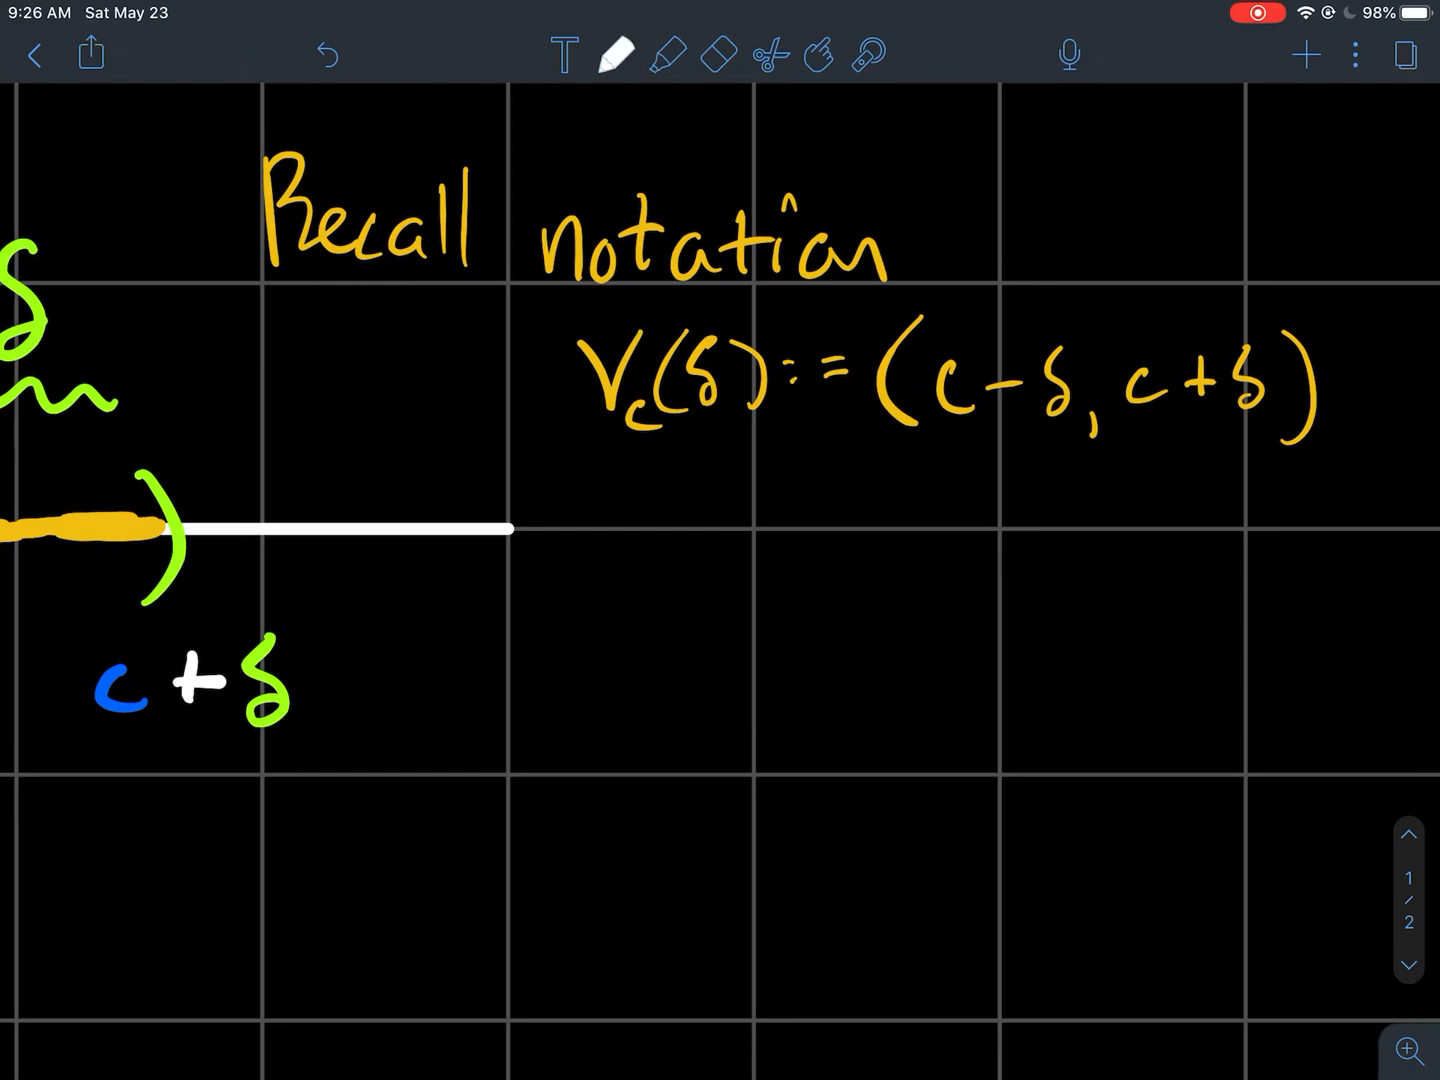
mouse_move(731, 349)
left_mouse_down()
mouse_move(721, 393)
mouse_move(647, 459)
left_mouse_up()
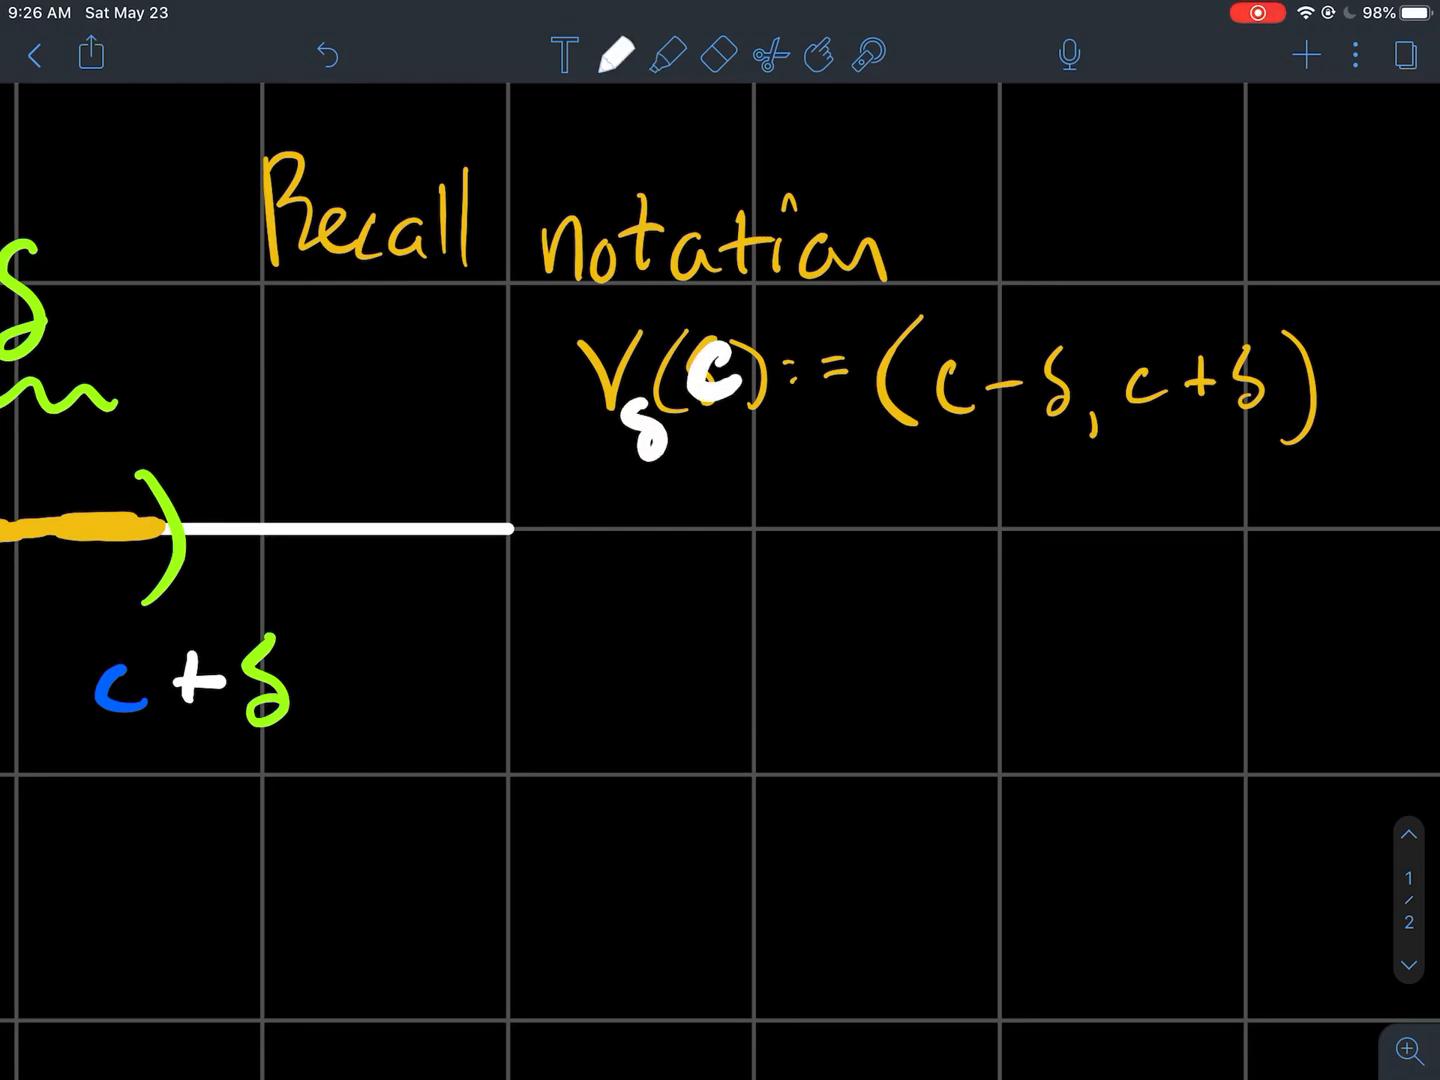
scroll(720, 540, "down", 5)
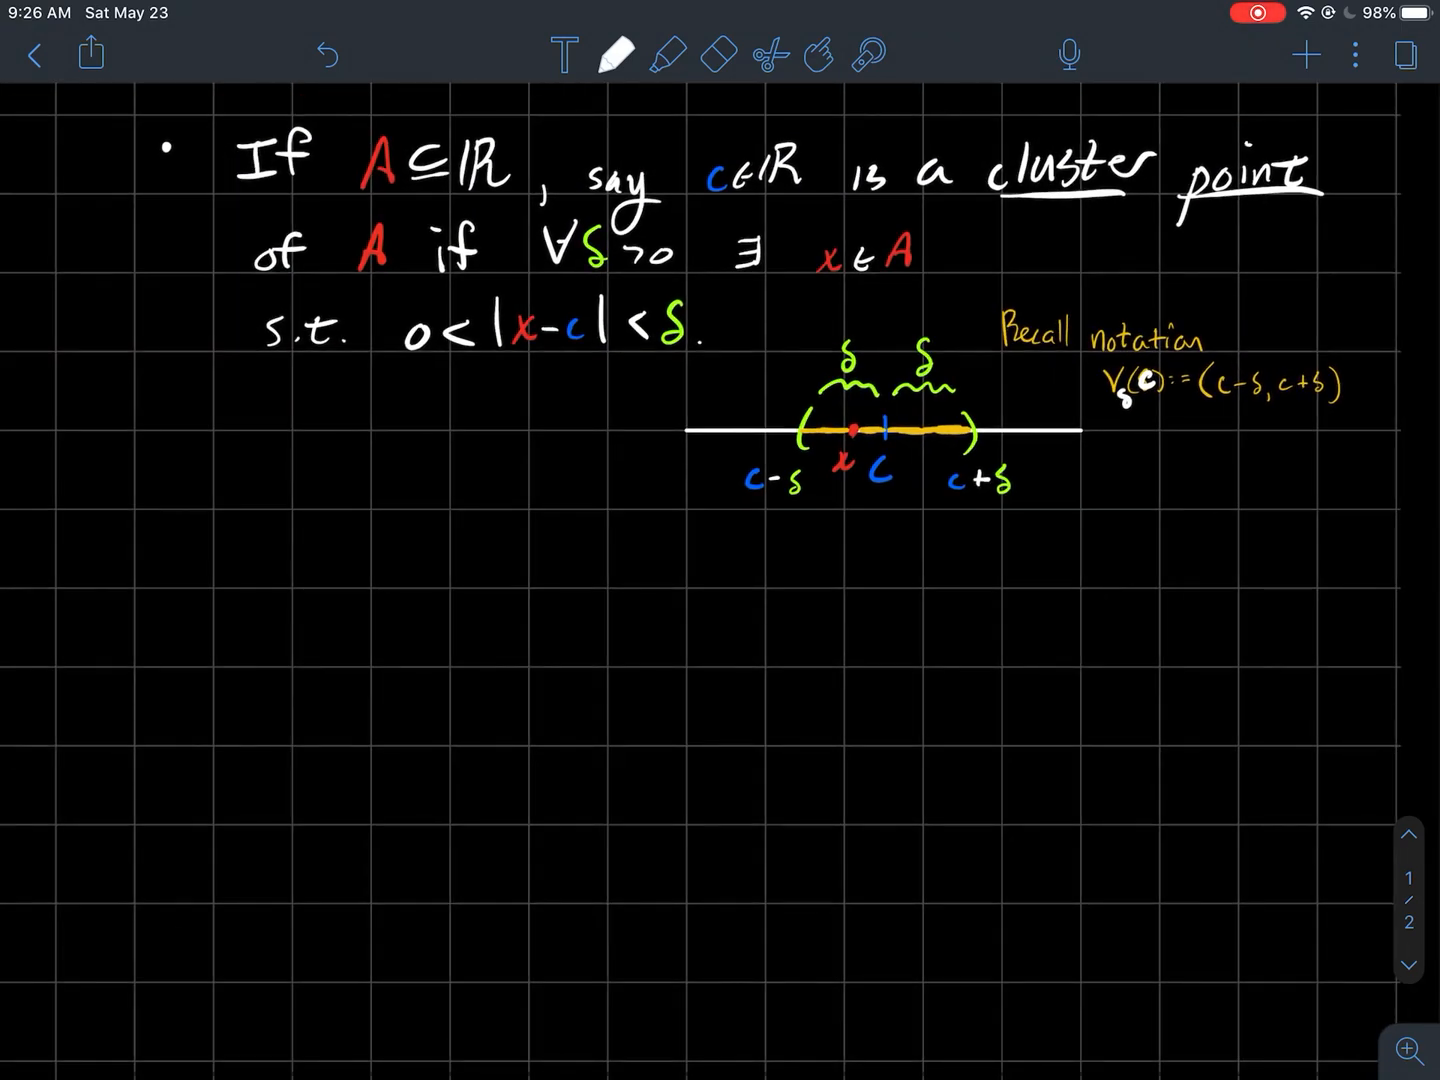
scroll(720, 562, "down", 8)
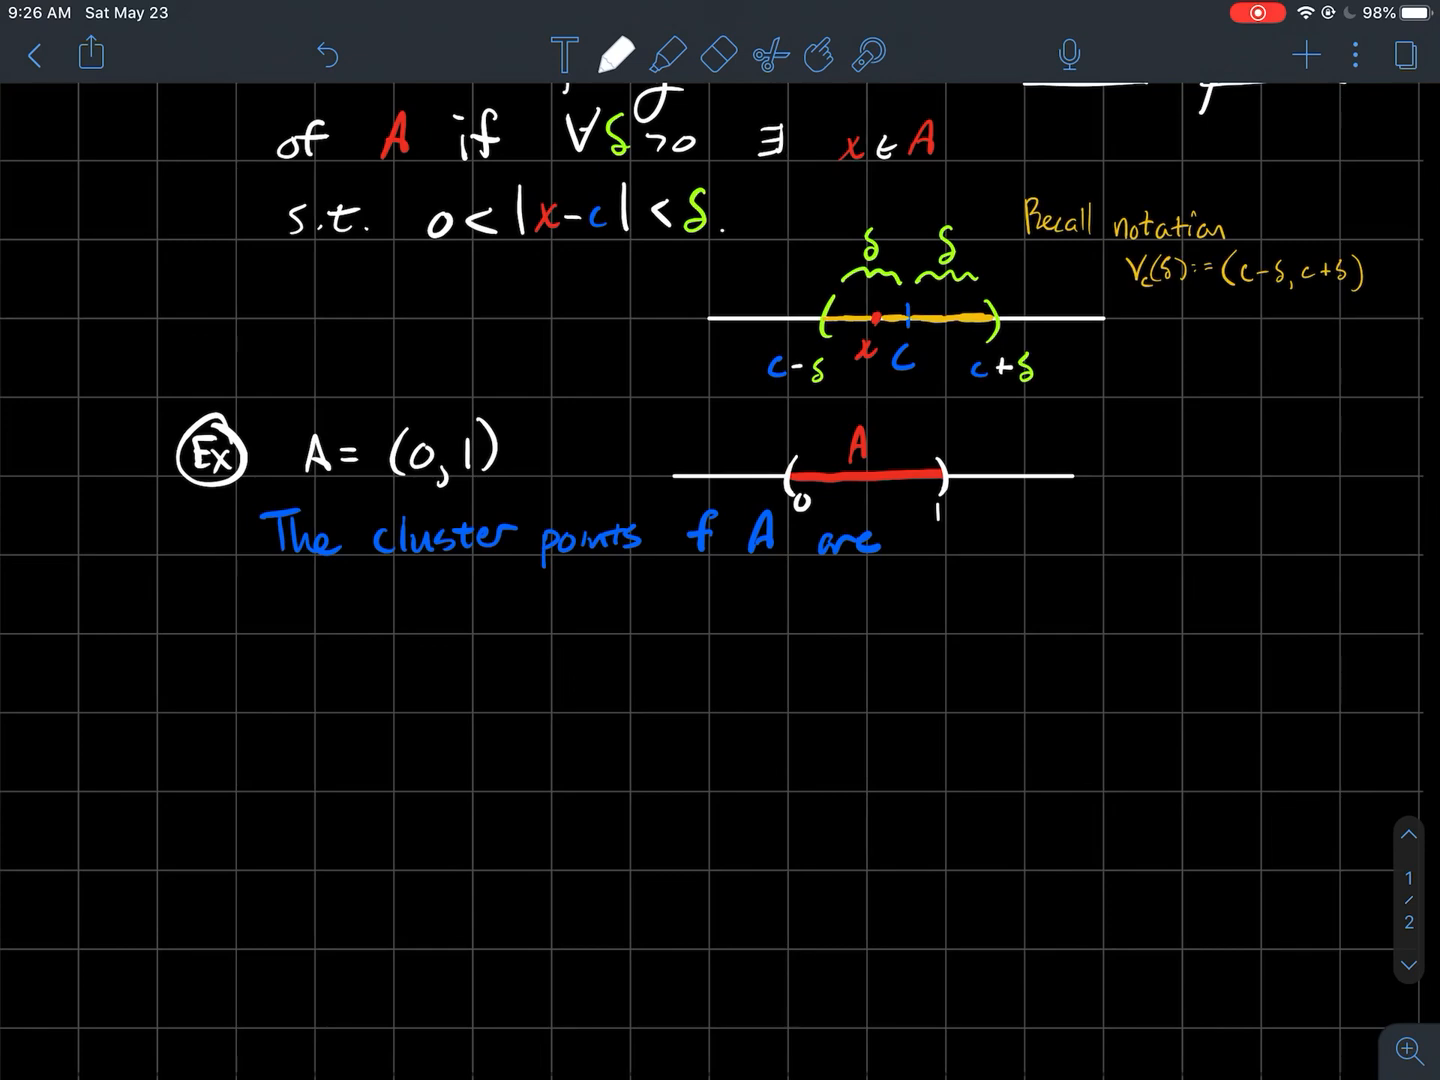
scroll(720, 563, "up", 6)
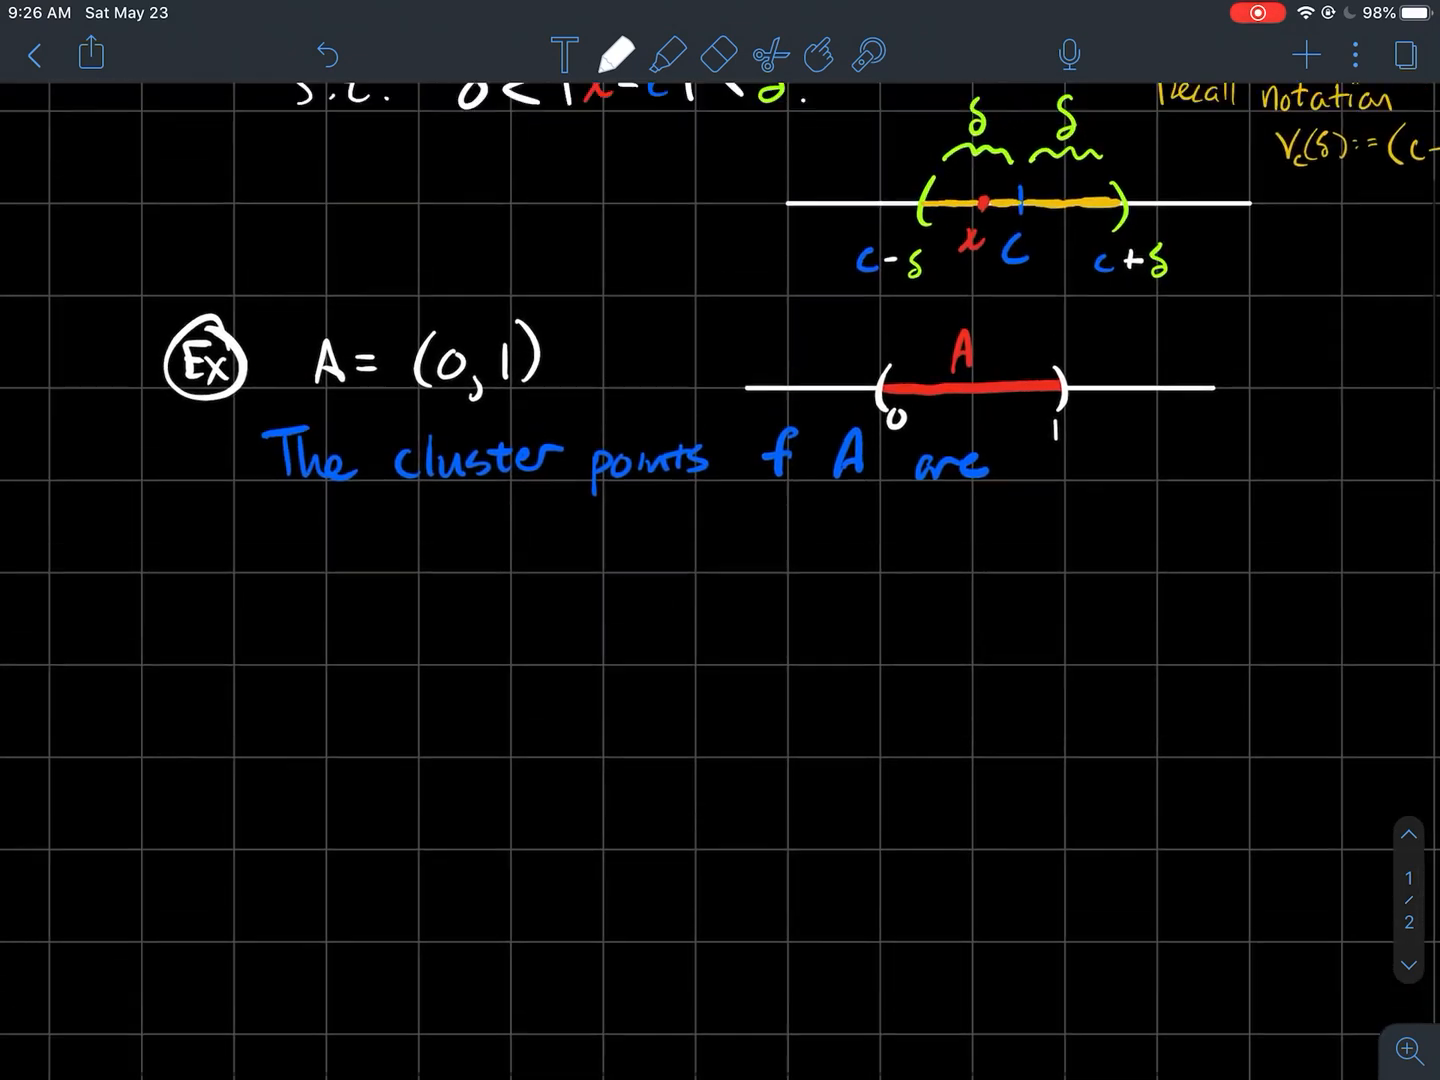
- Highlight the definition's δ condition and the set A=(0,1) with its interval, then undo
left_click(668, 54)
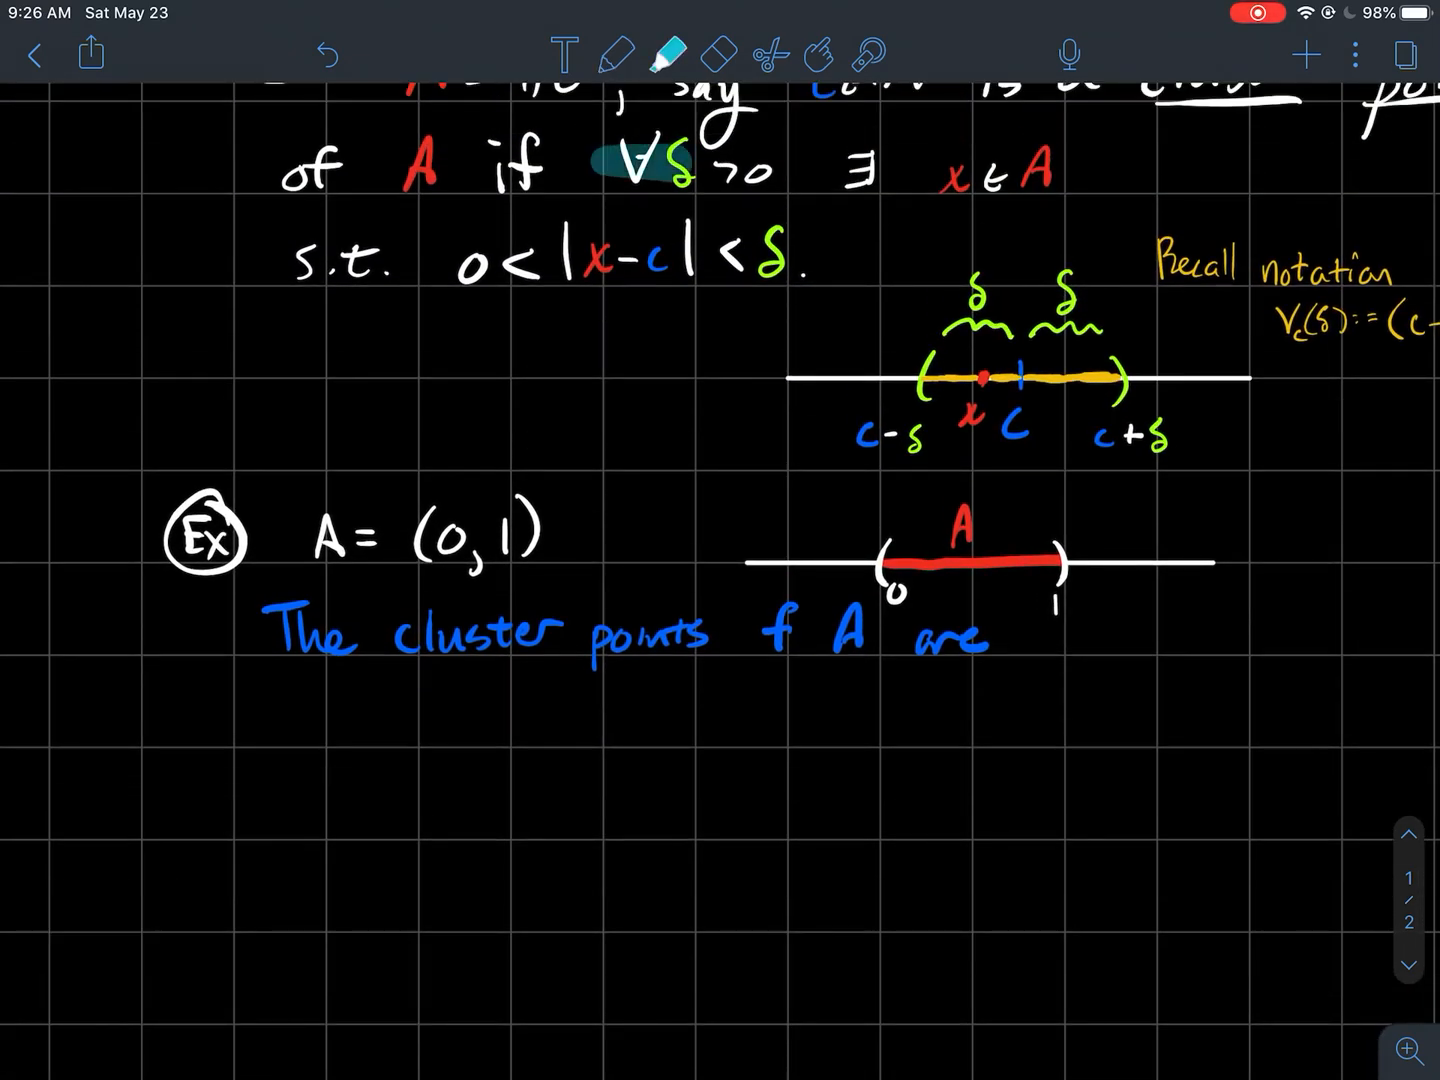
left_click_drag(596, 163, 1058, 169)
left_click_drag(290, 261, 810, 259)
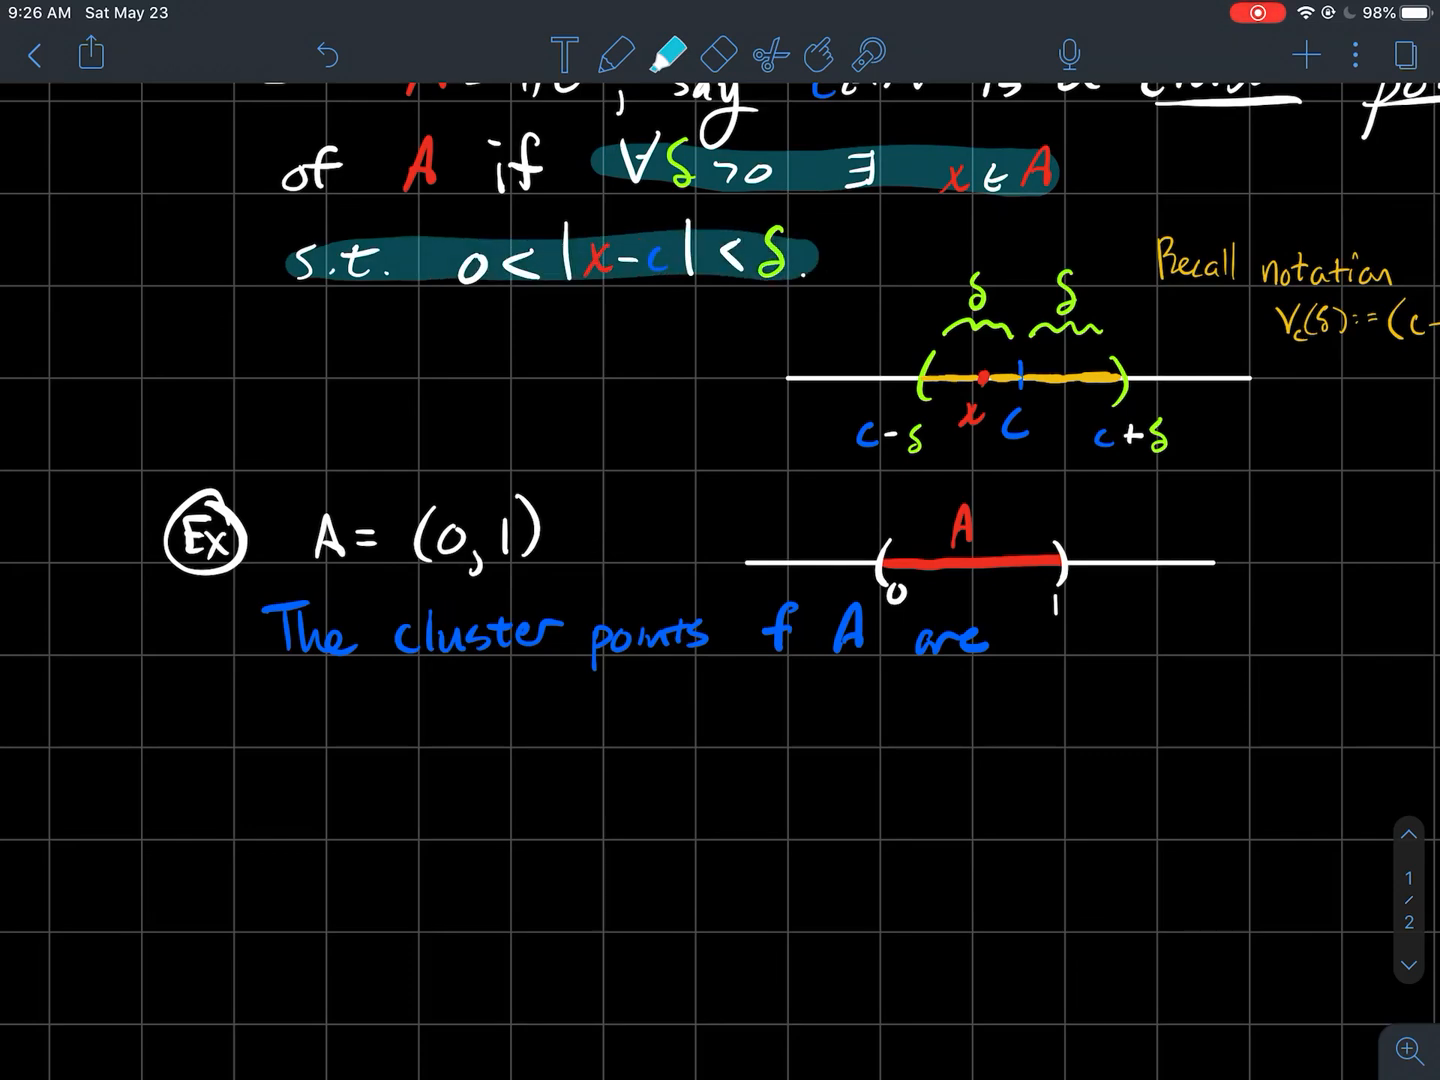
key("ctrl+z")
key("ctrl+z")
scroll(720, 562, "down", 4)
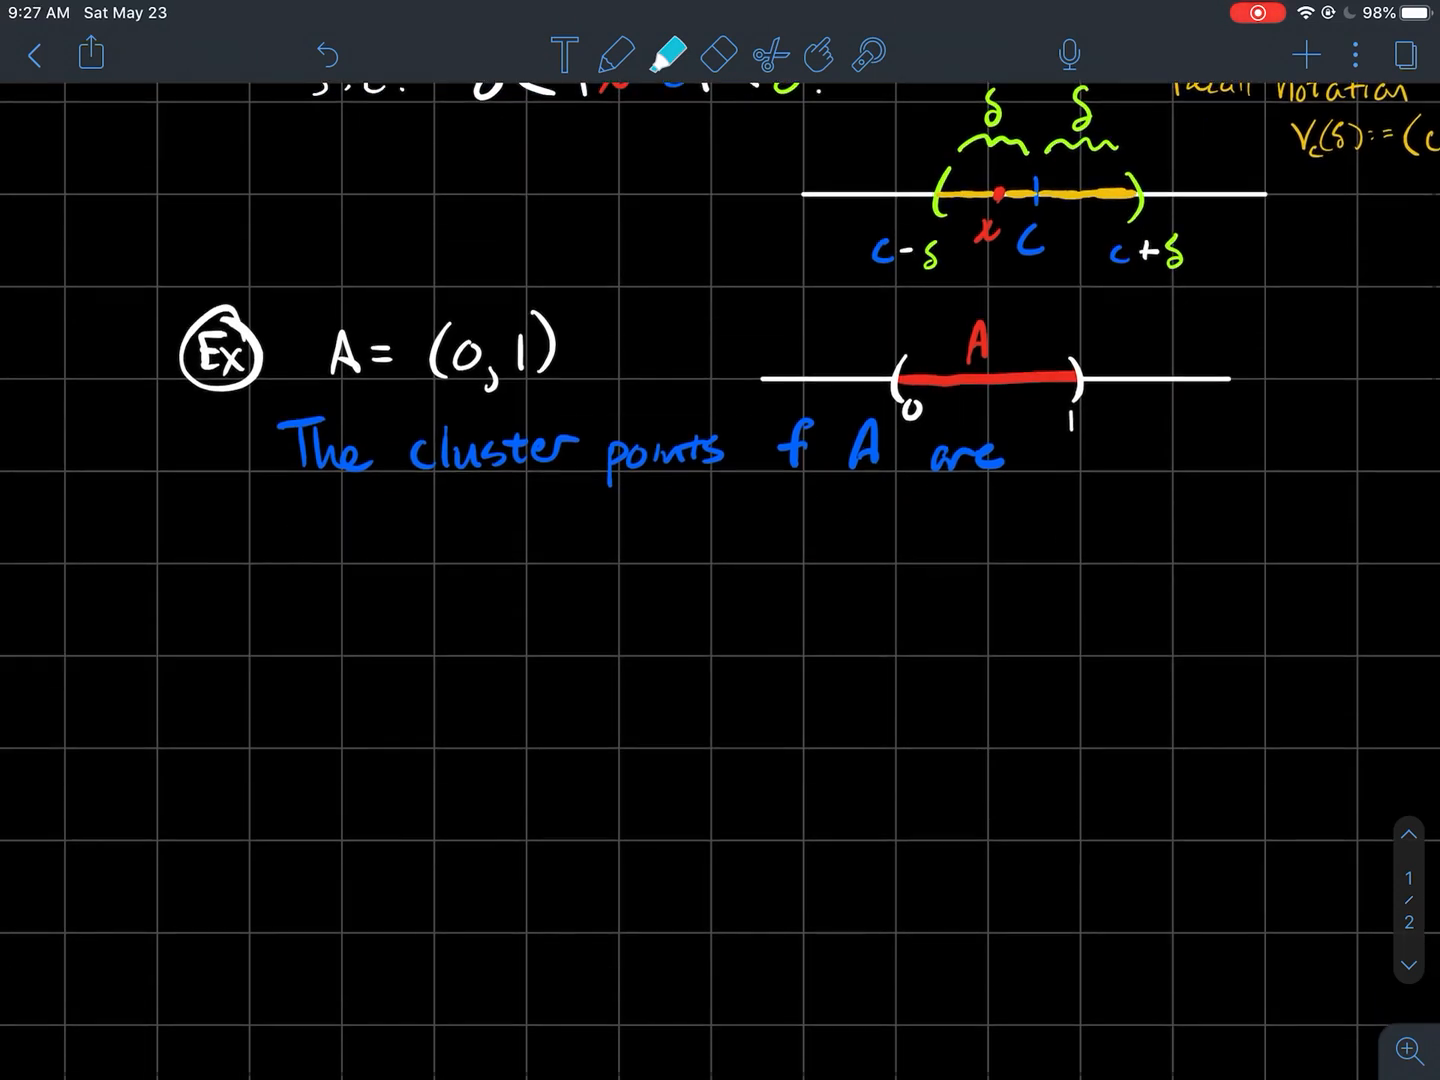
left_click_drag(309, 343, 560, 337)
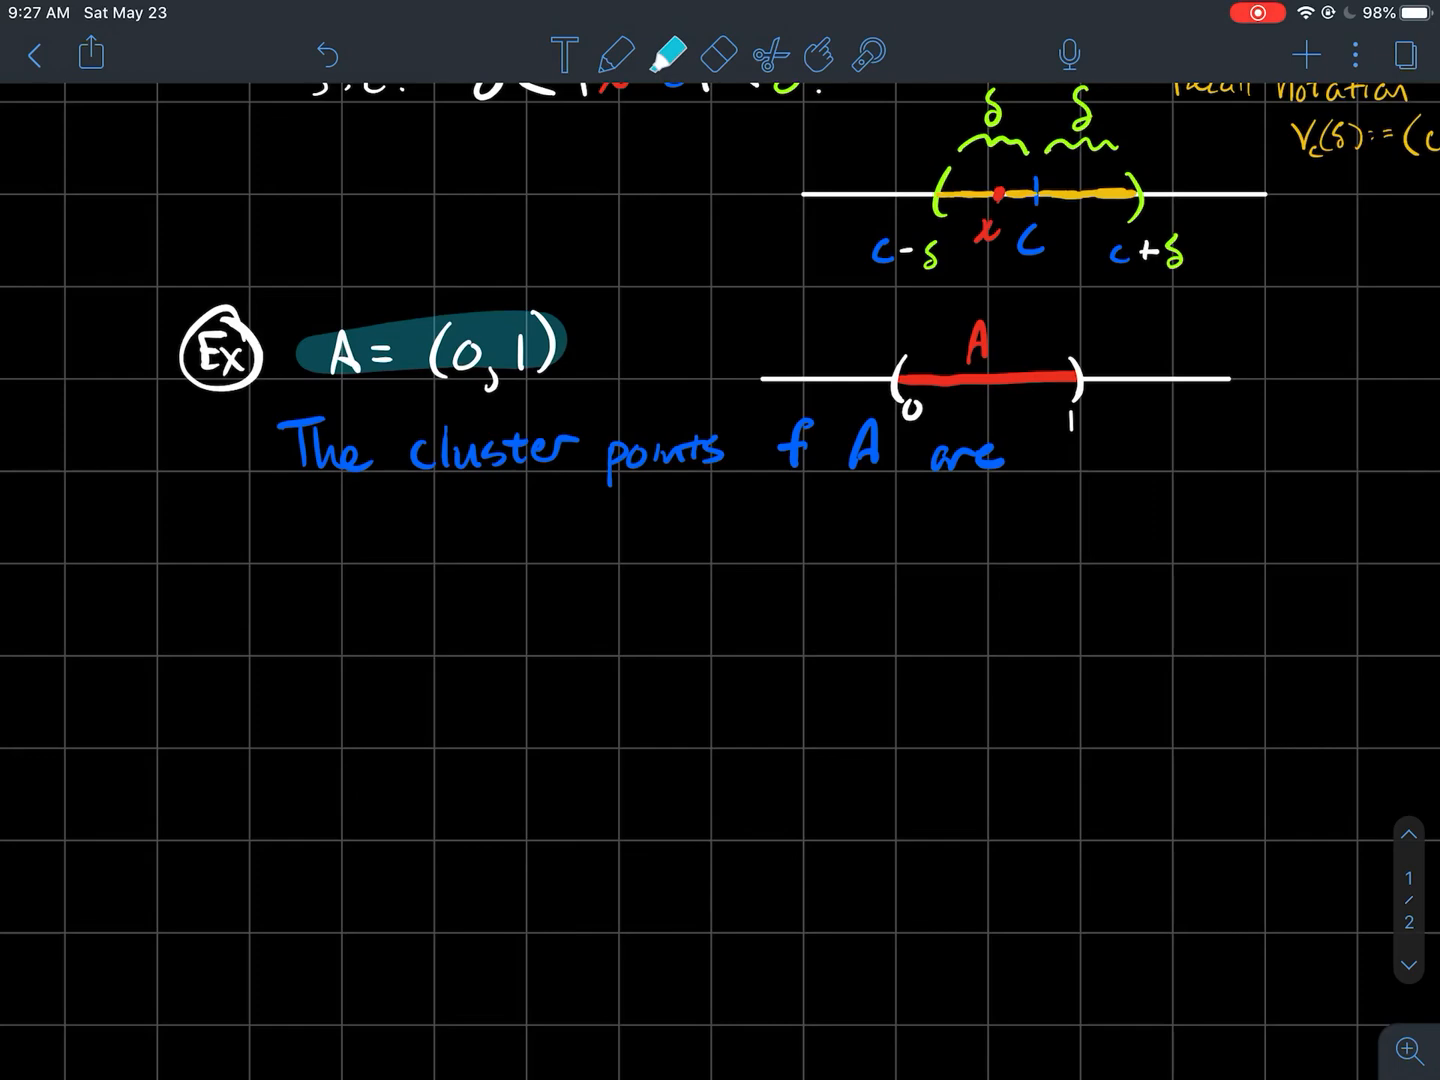
left_click_drag(900, 363, 1085, 360)
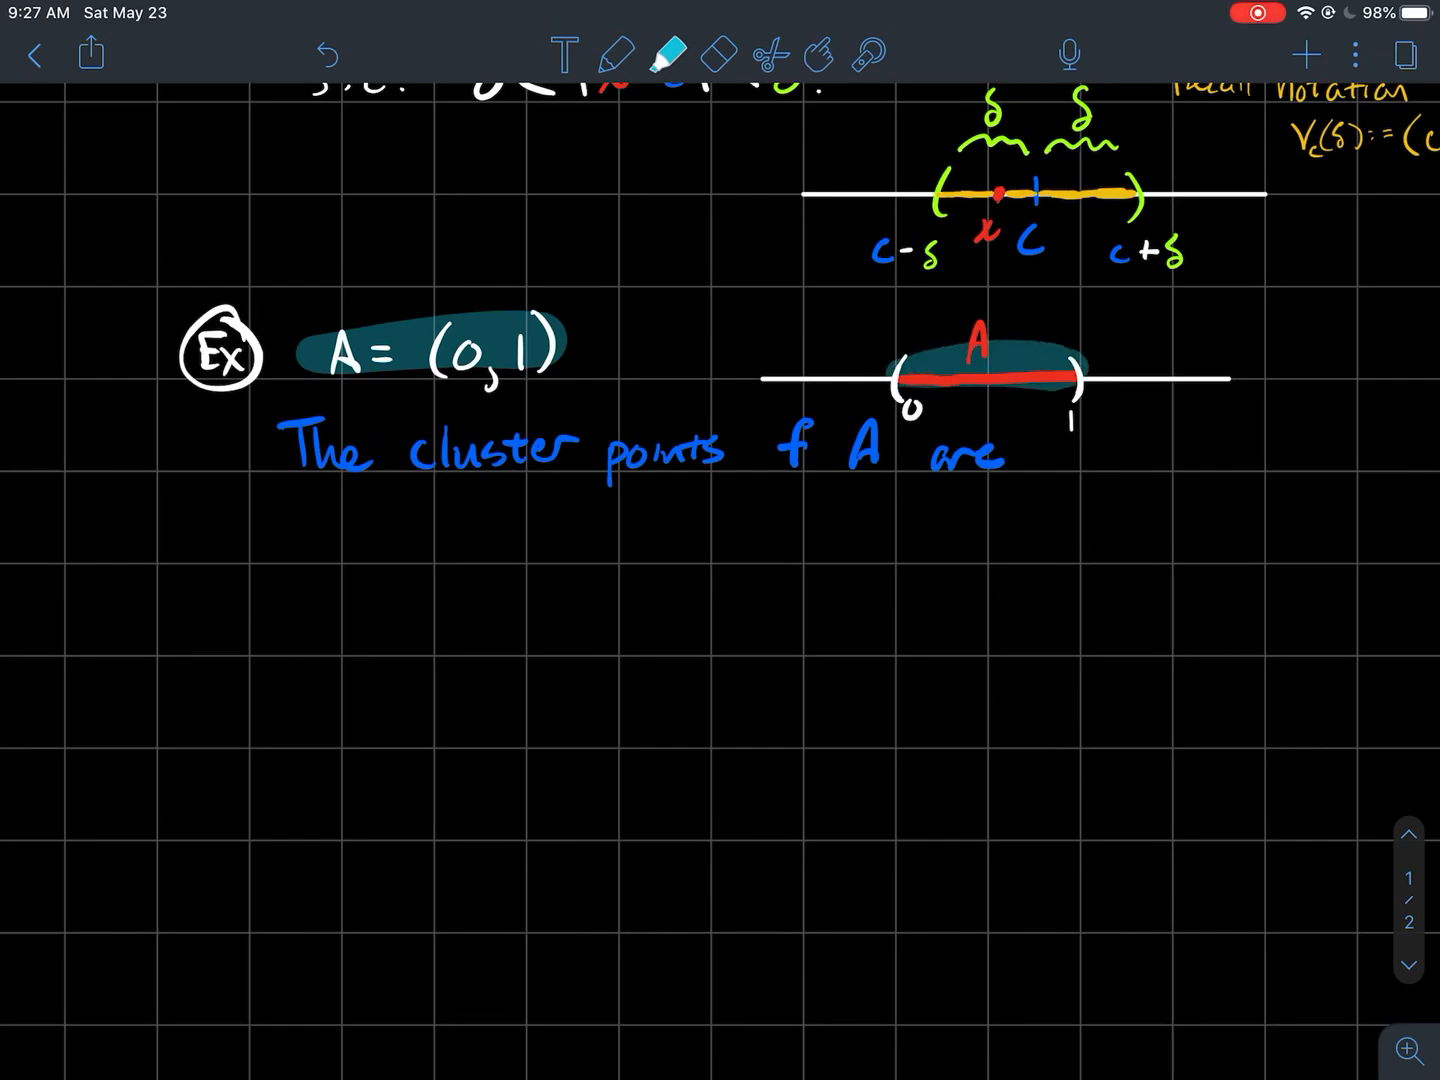
key("ctrl+z")
key("ctrl+z")
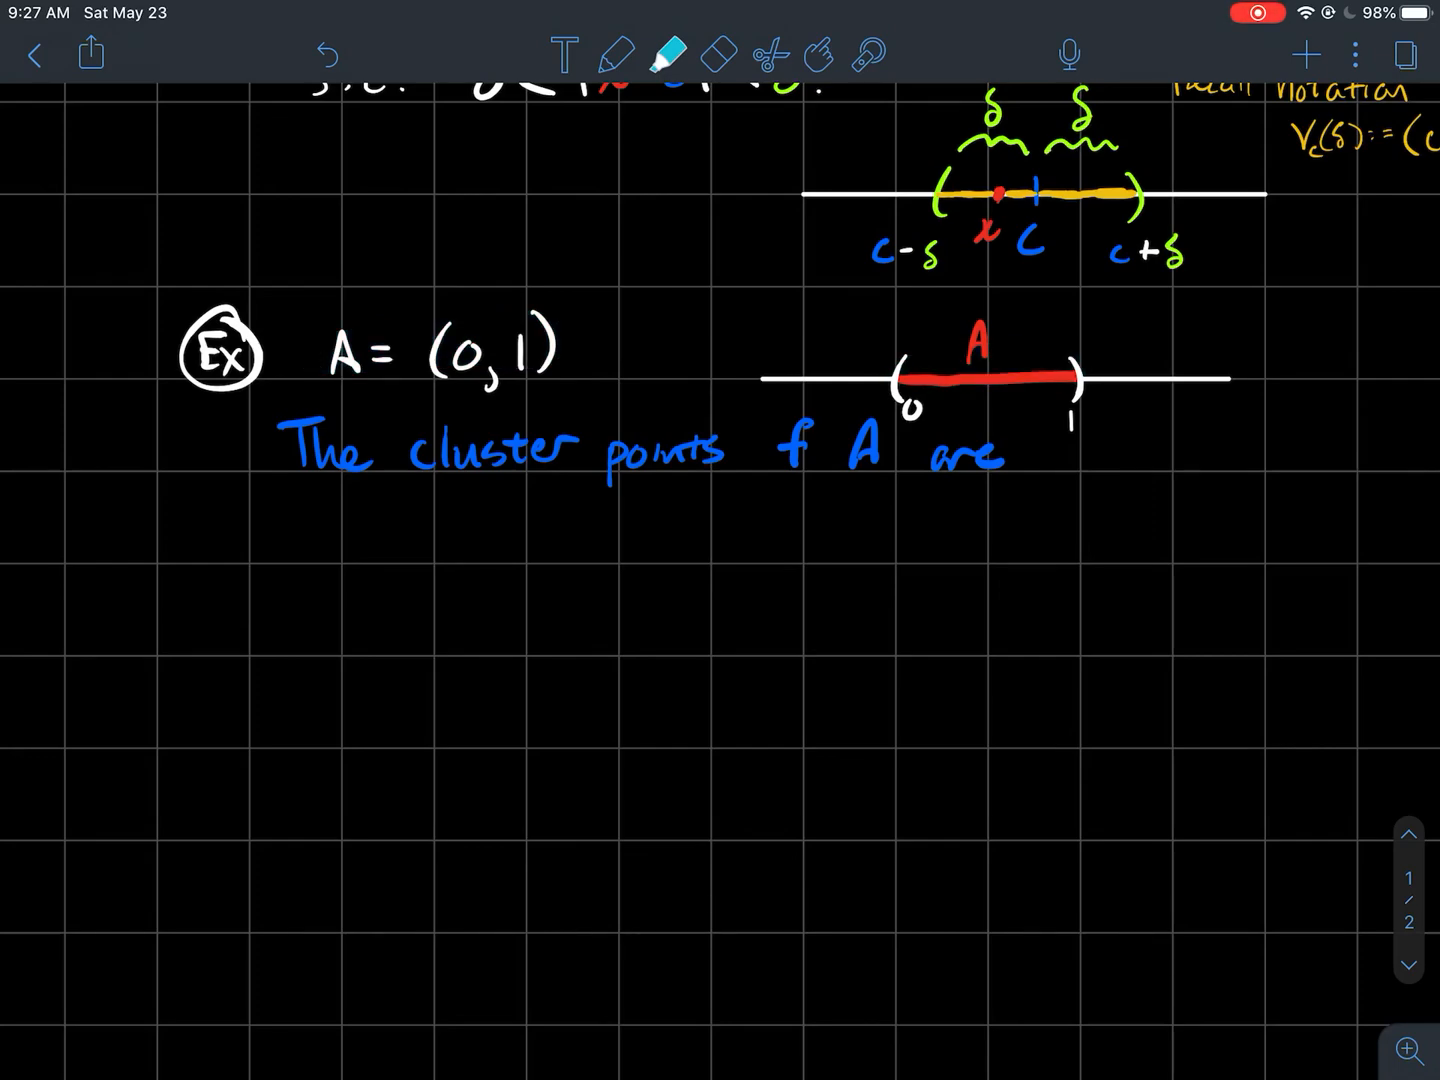
scroll(720, 563, "down", 4)
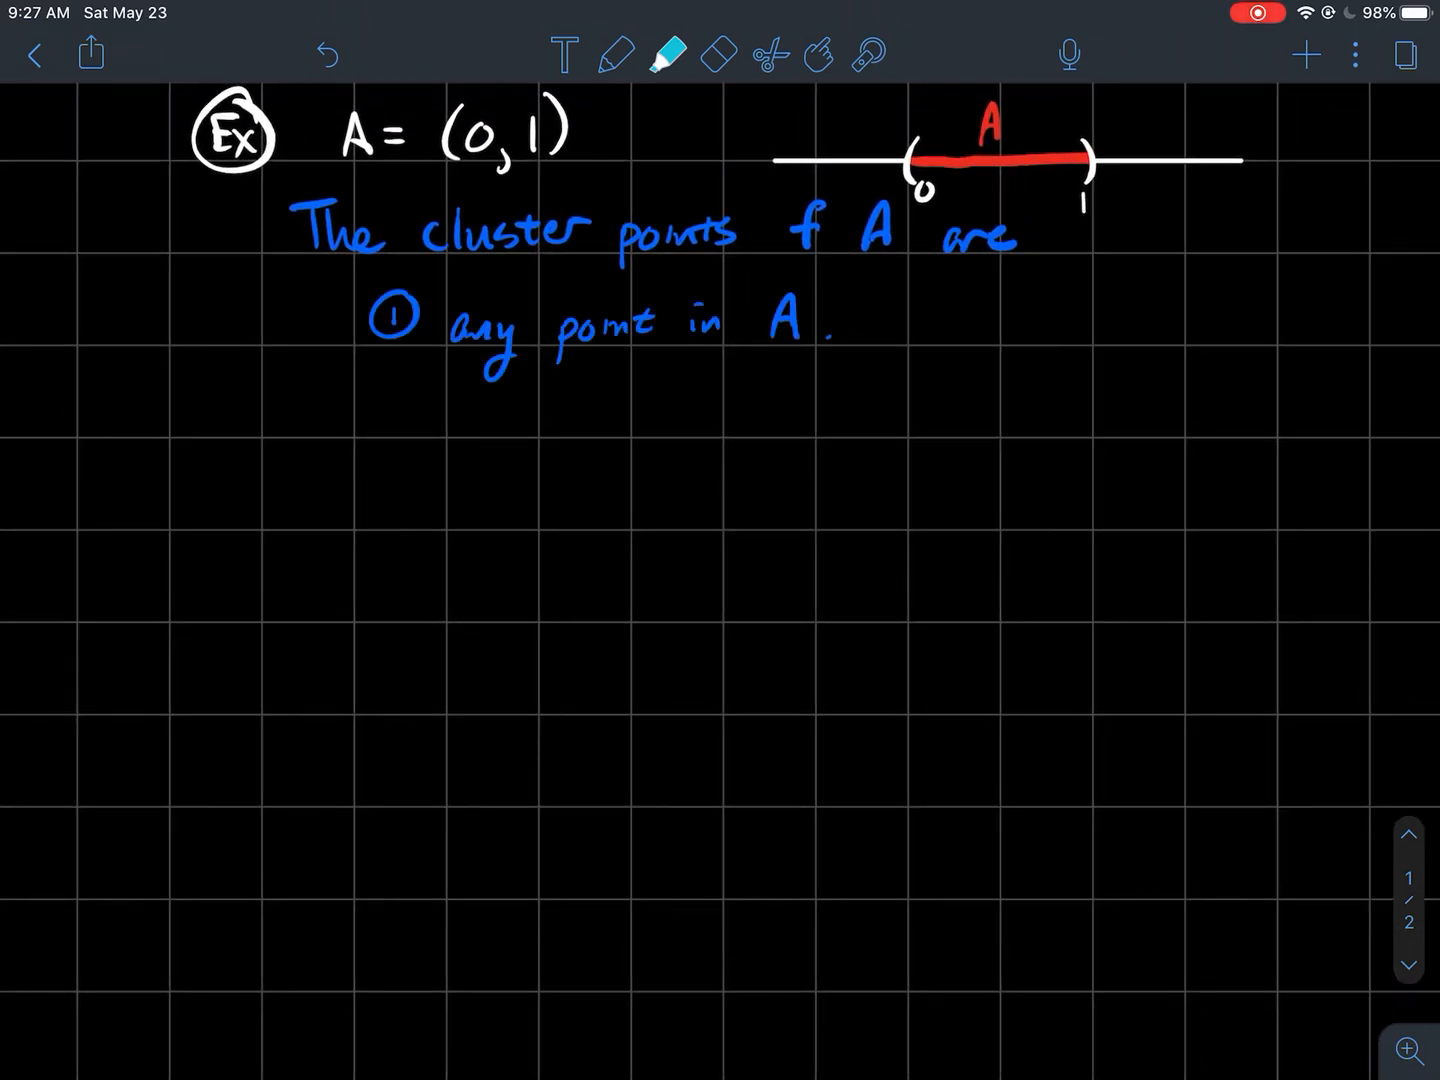
- Highlight 'any point in A', c∈A, 'Choose N∈ℕ so that' and δ>1/N in the proof, then undo
left_click_drag(444, 329, 805, 324)
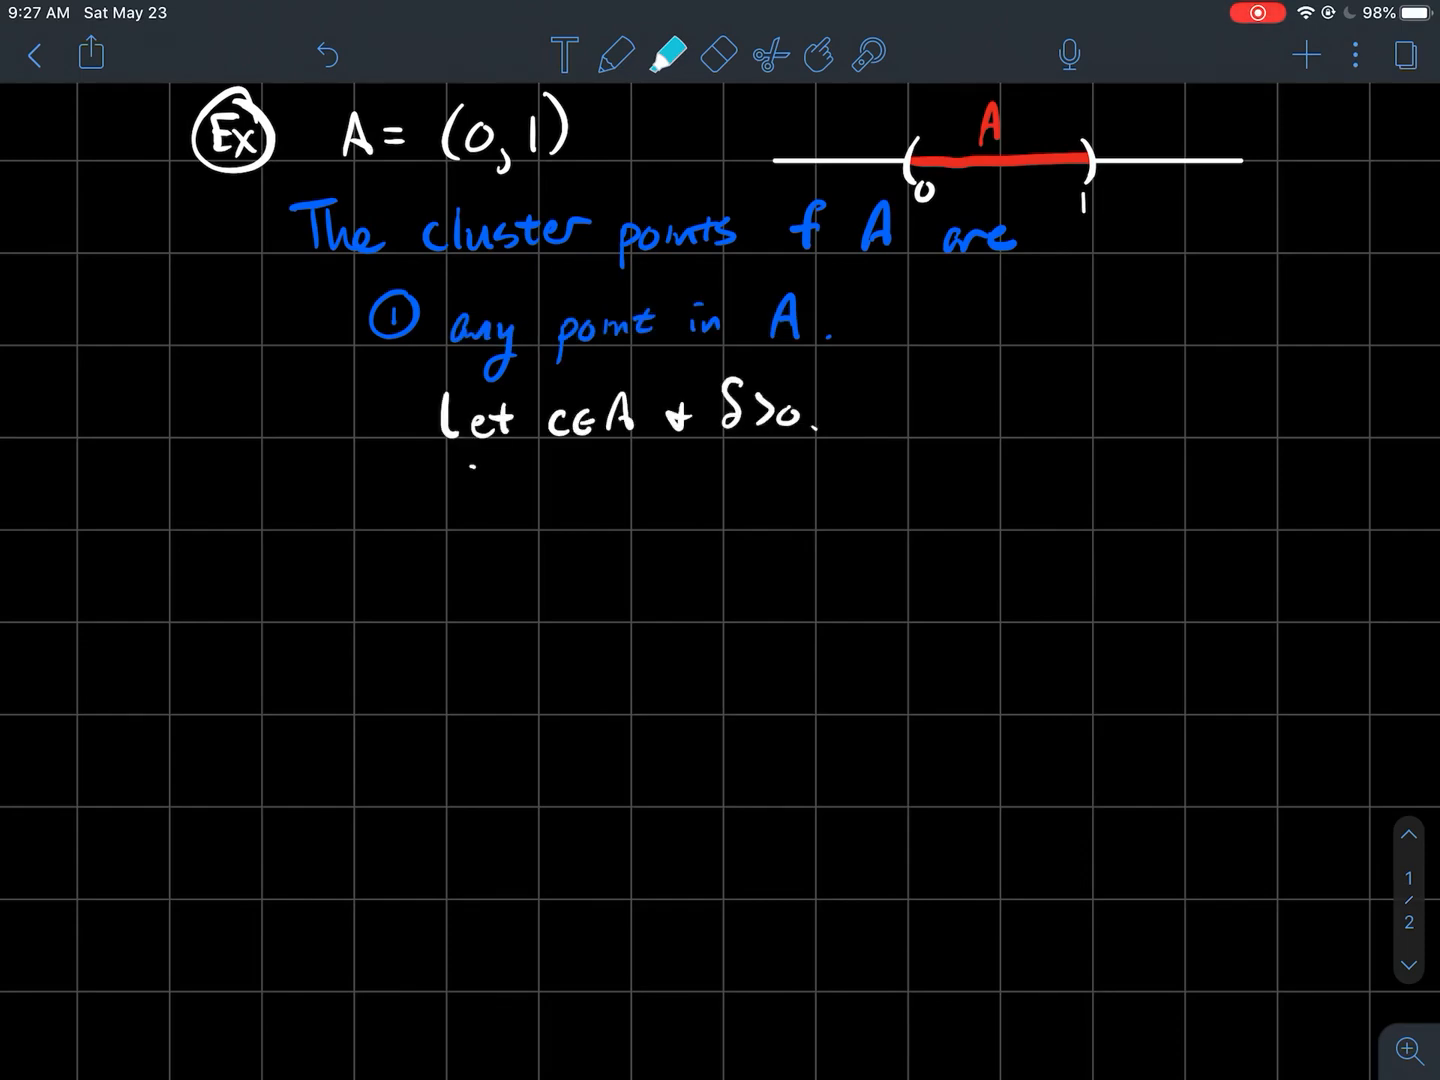
left_click_drag(542, 426, 838, 414)
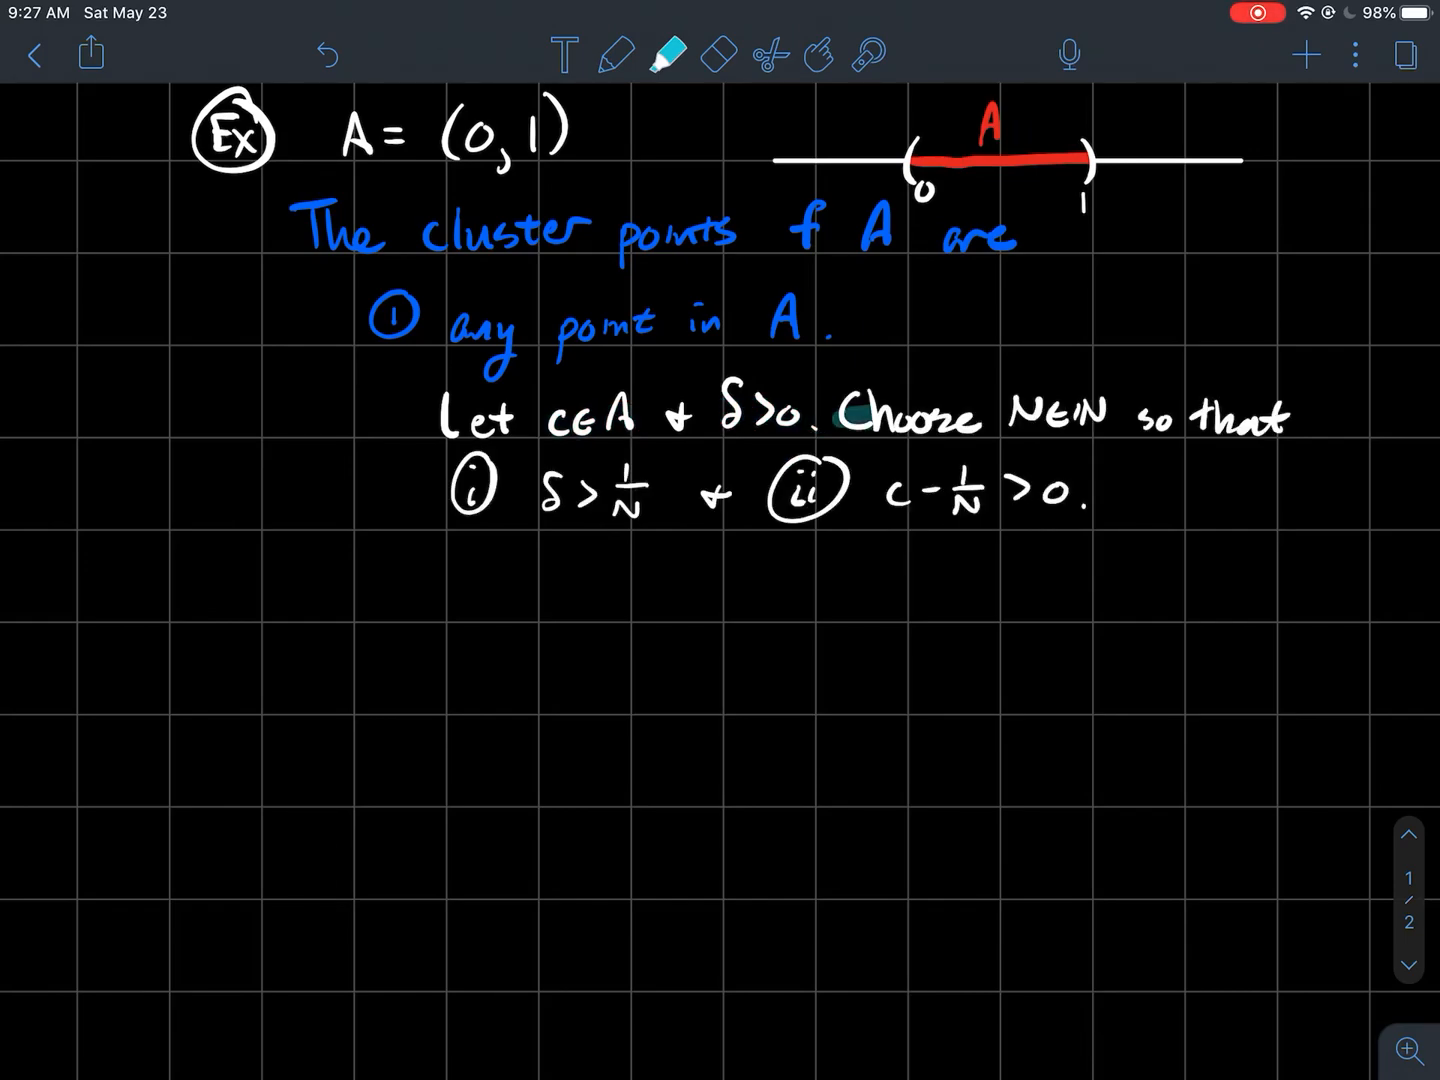
left_click_drag(835, 418, 1277, 425)
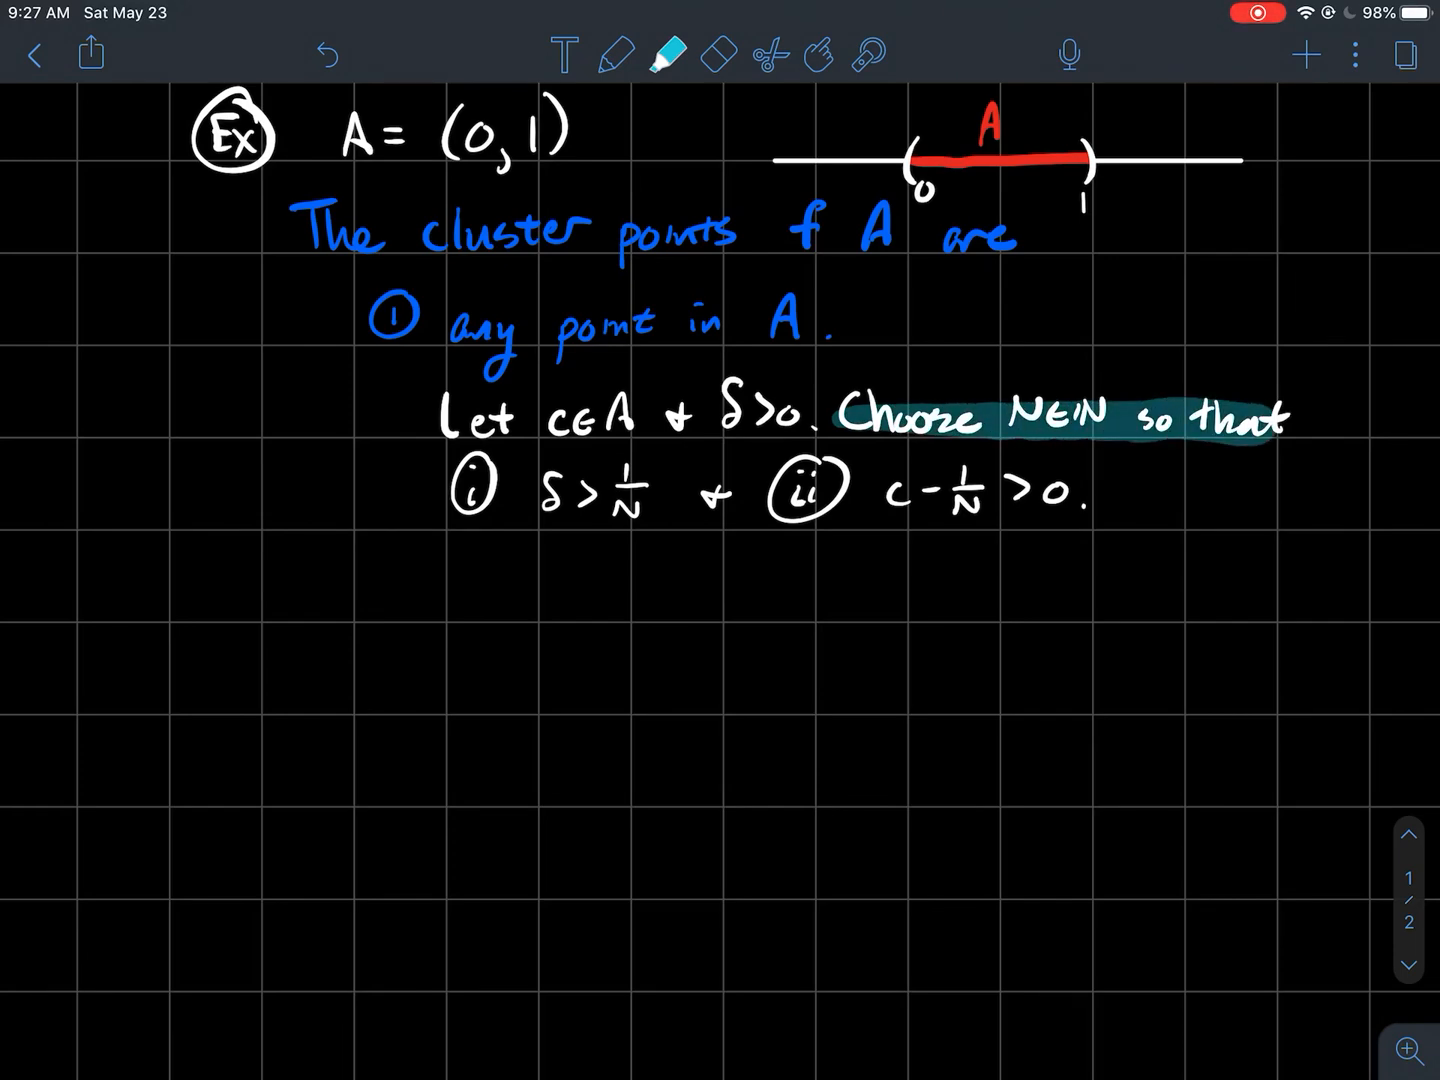
left_click_drag(527, 497, 655, 497)
left_click_drag(706, 414, 799, 417)
key("ctrl+z")
key("ctrl+z")
key("ctrl+z")
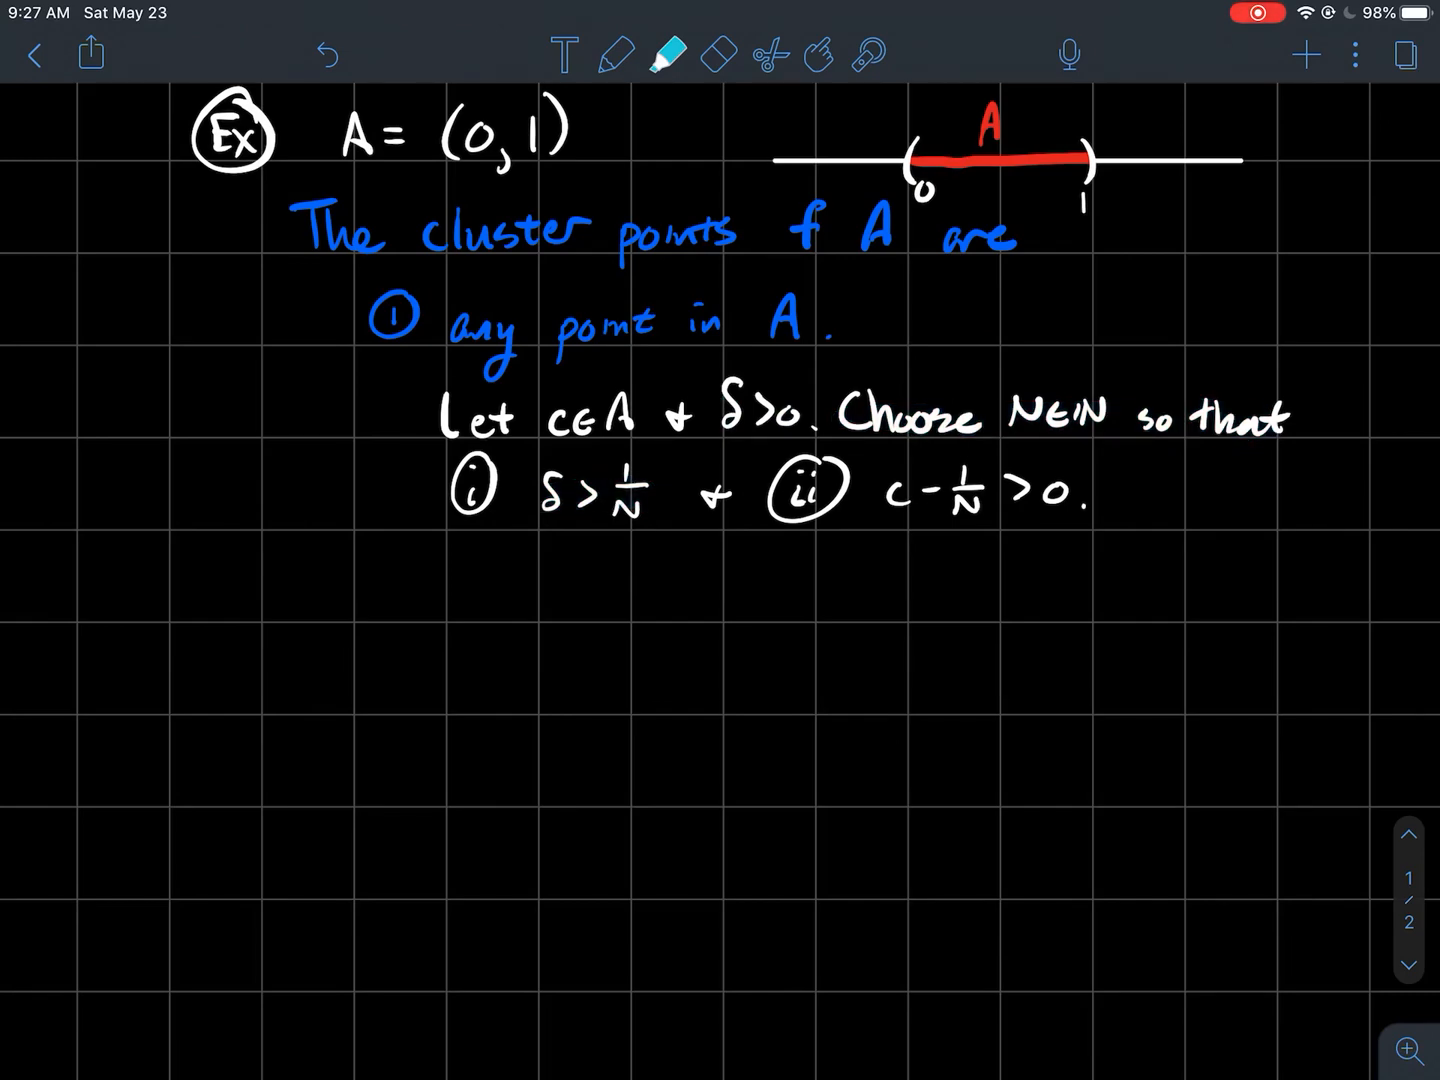
- Emphasise 1/N, c−1/N>0 and c−1/N in item (ii), undoing each highlight
left_click_drag(974, 463, 954, 528)
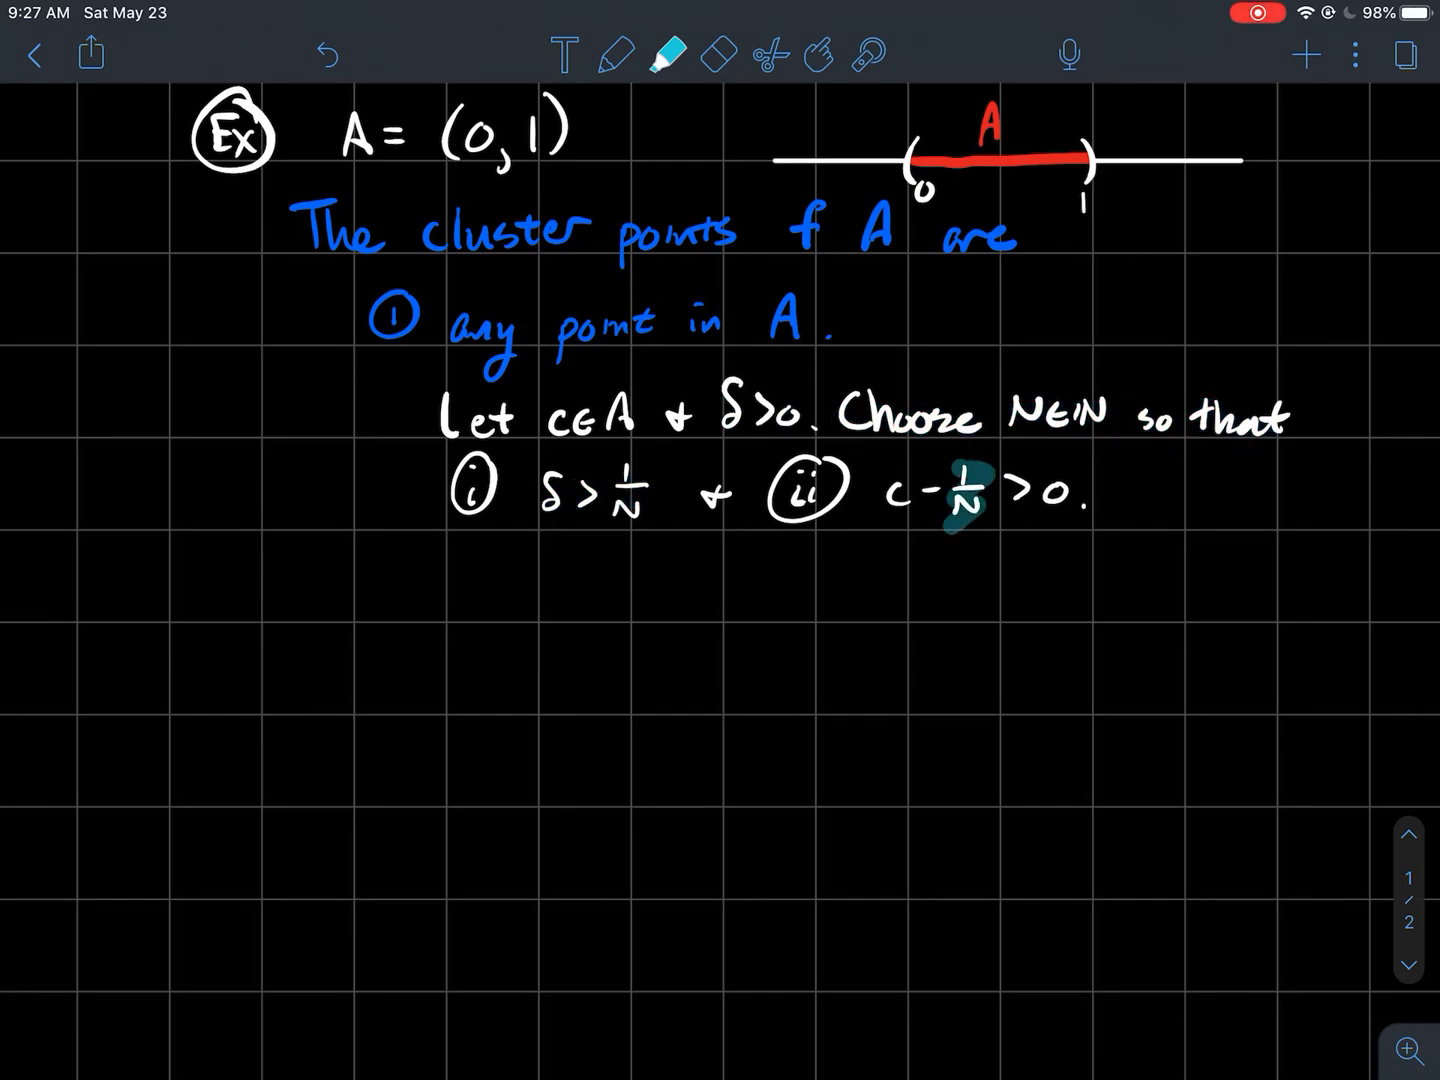
key("ctrl+z")
left_click_drag(876, 495, 1083, 495)
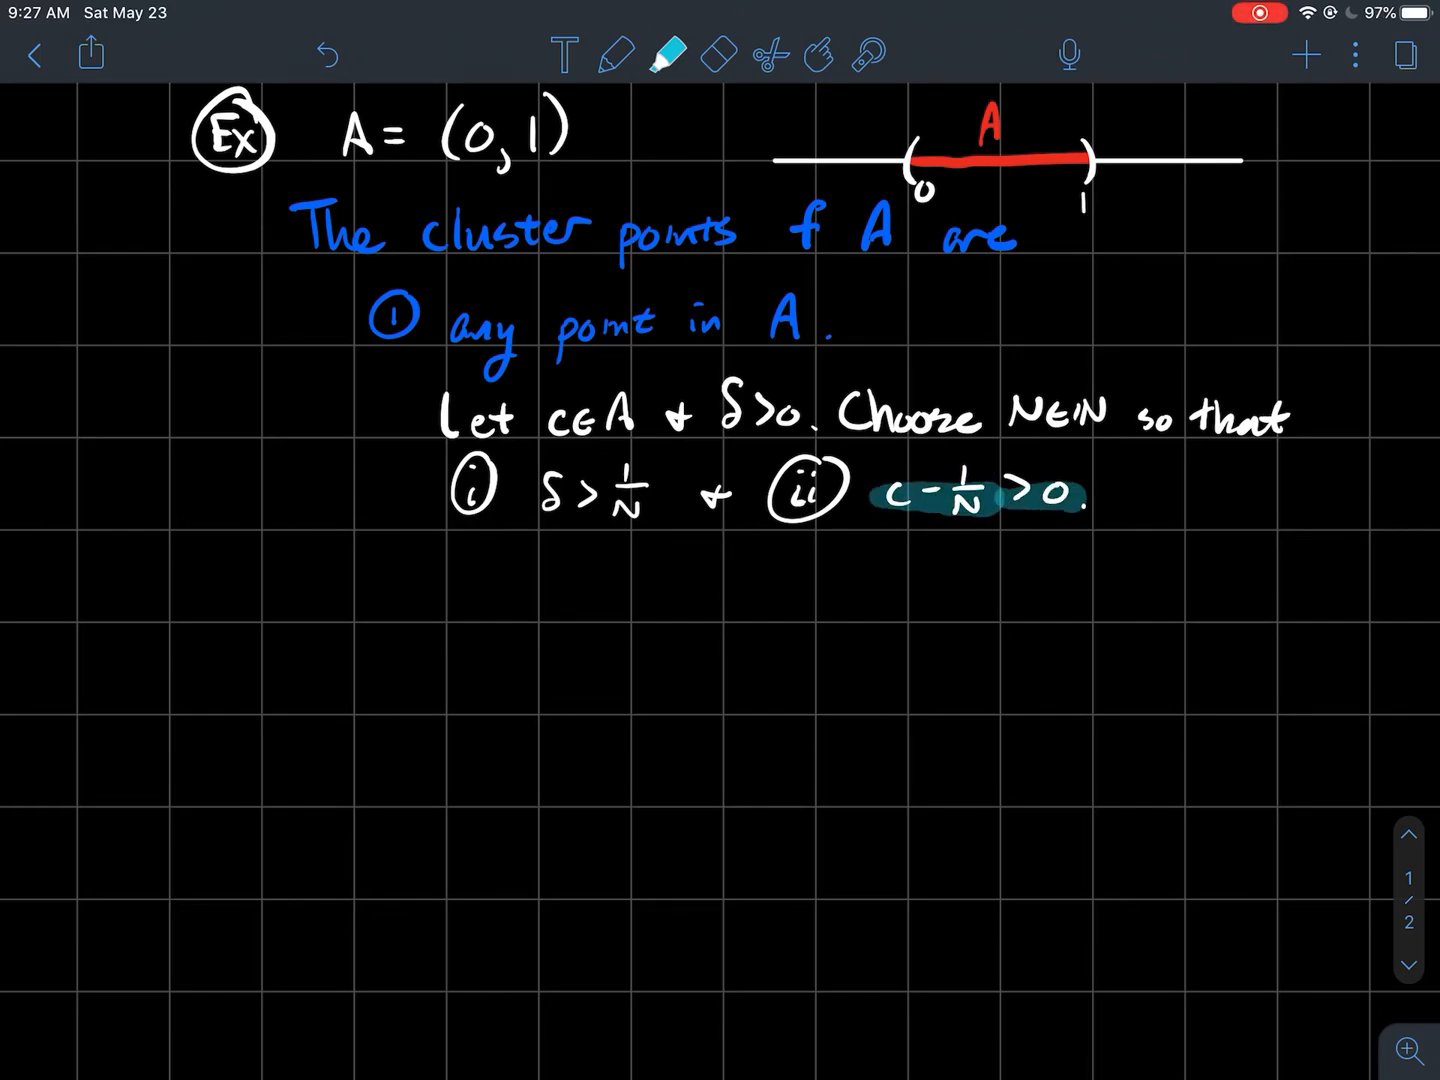
key("ctrl+z")
key("ctrl+z")
left_click_drag(895, 487, 900, 511)
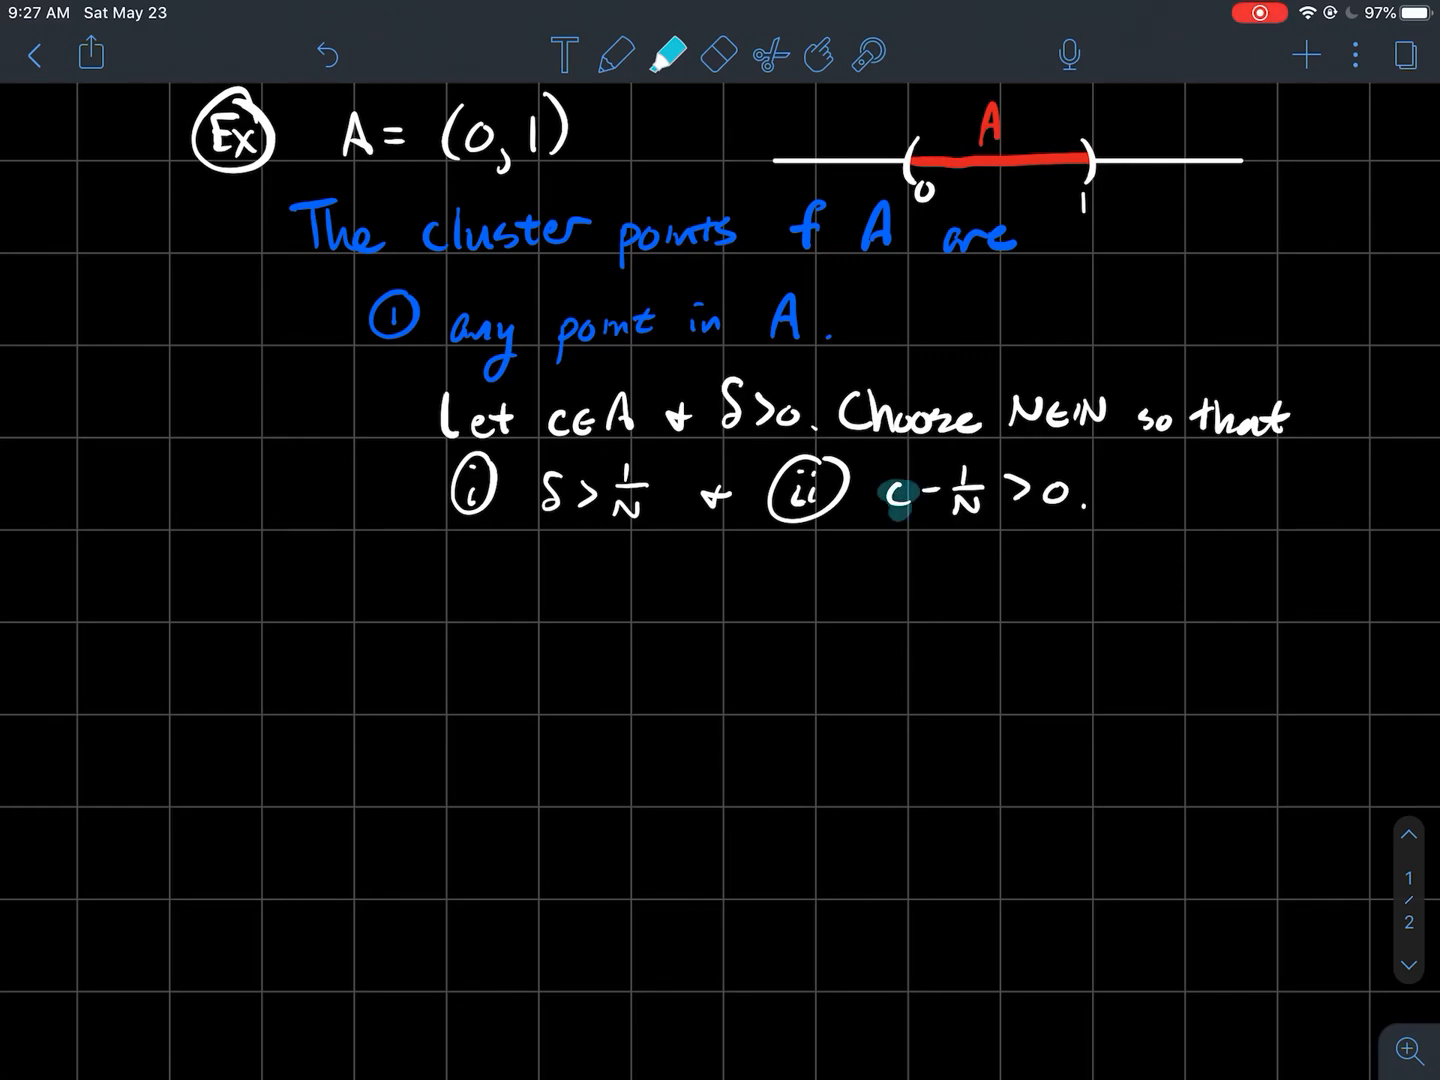
key("ctrl+z")
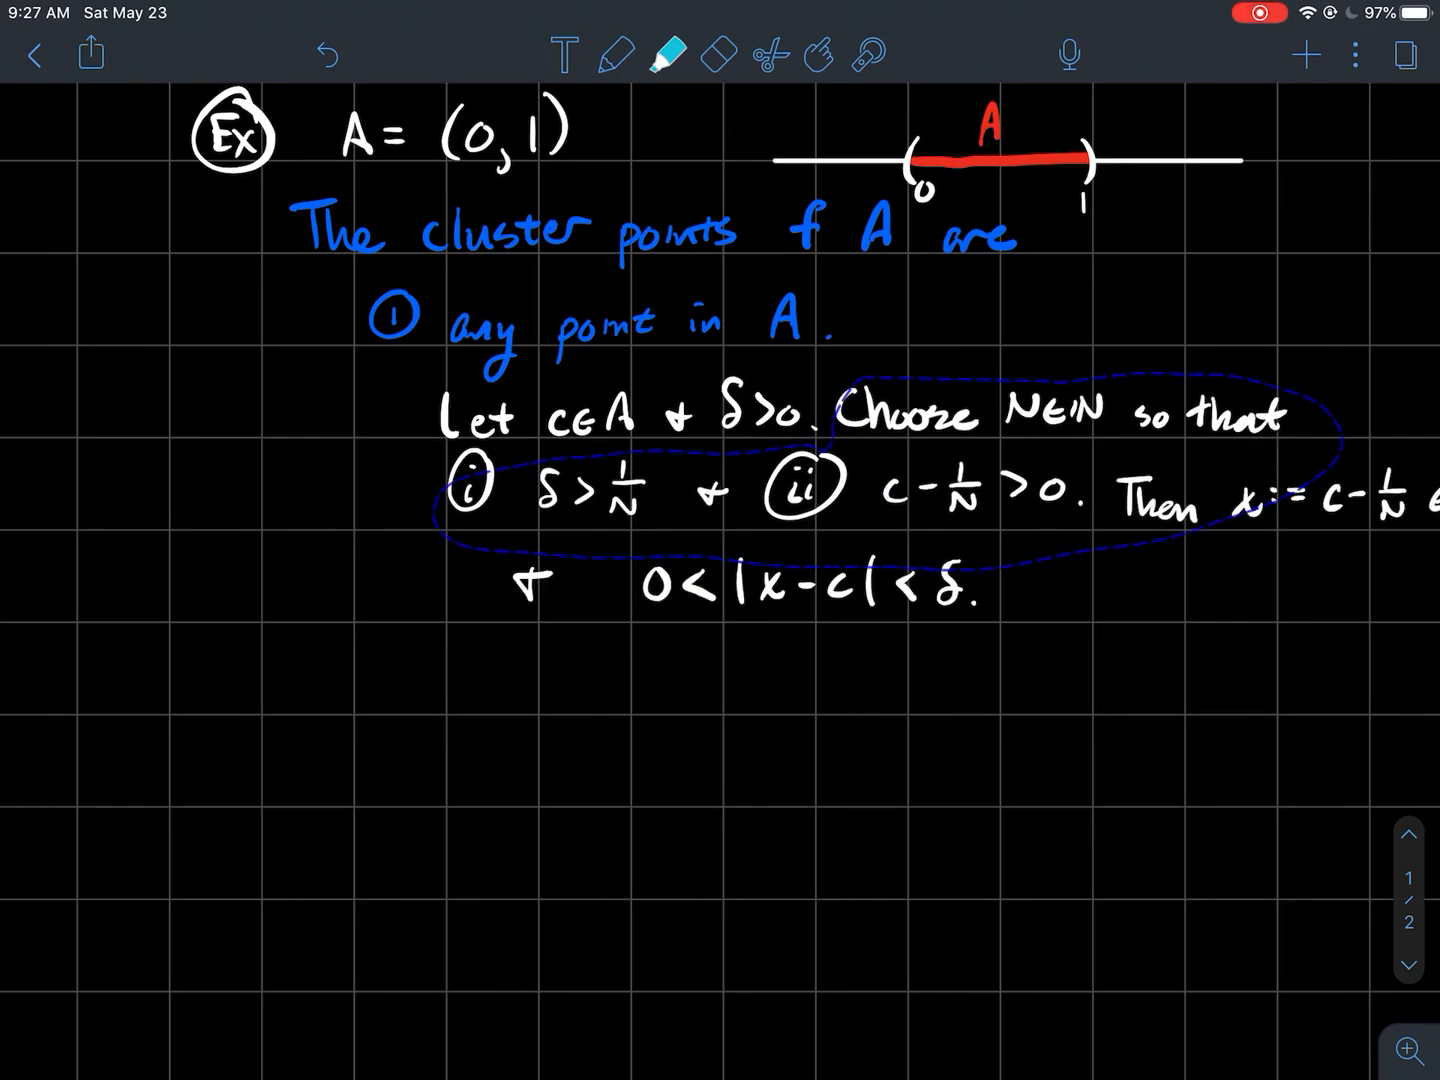
left_click_drag(720, 562, 462, 534)
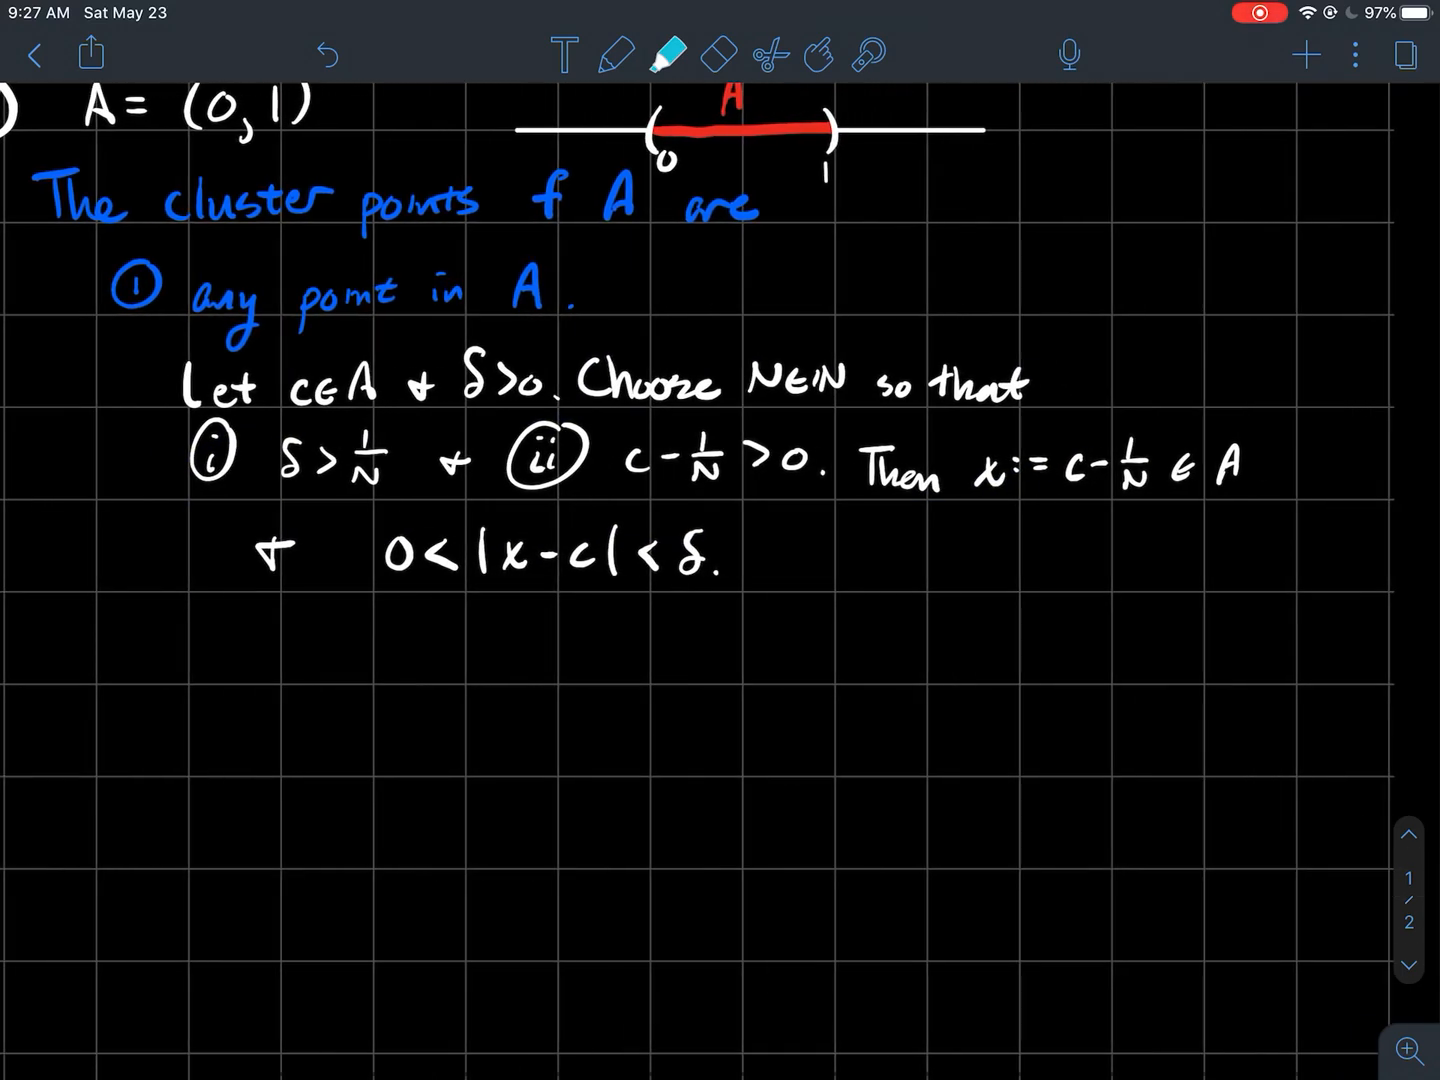
mouse_move(616, 462)
left_mouse_down()
mouse_move(725, 464)
mouse_move(737, 478)
left_mouse_up()
left_click_drag(967, 471, 1153, 473)
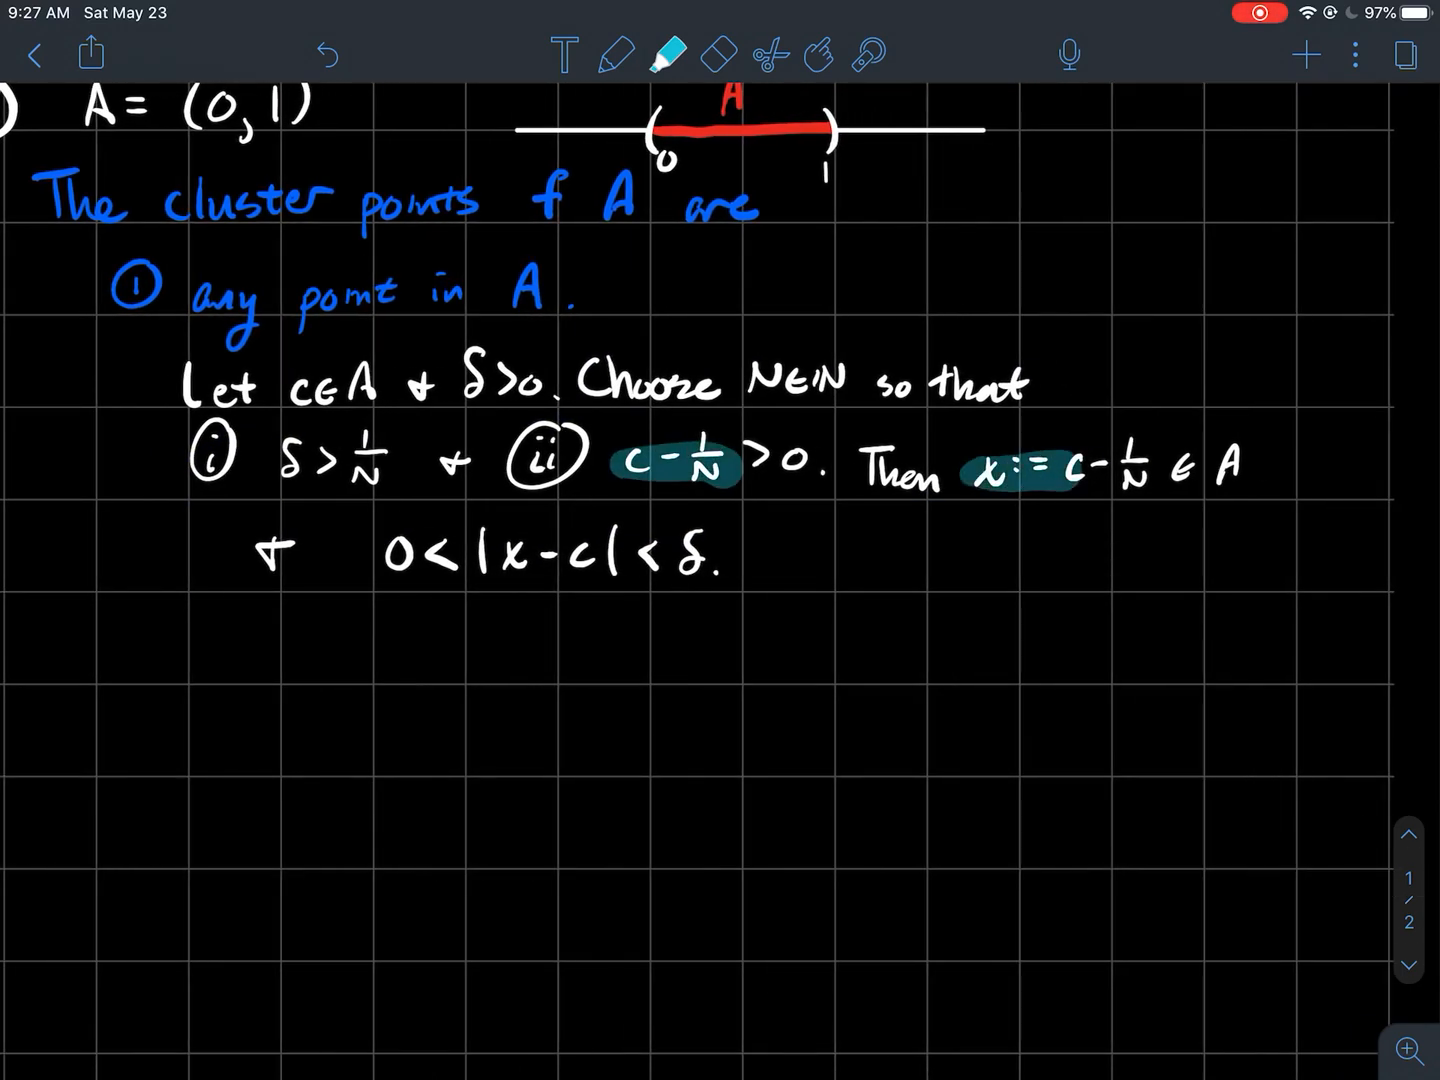
scroll(720, 563, "up", 2)
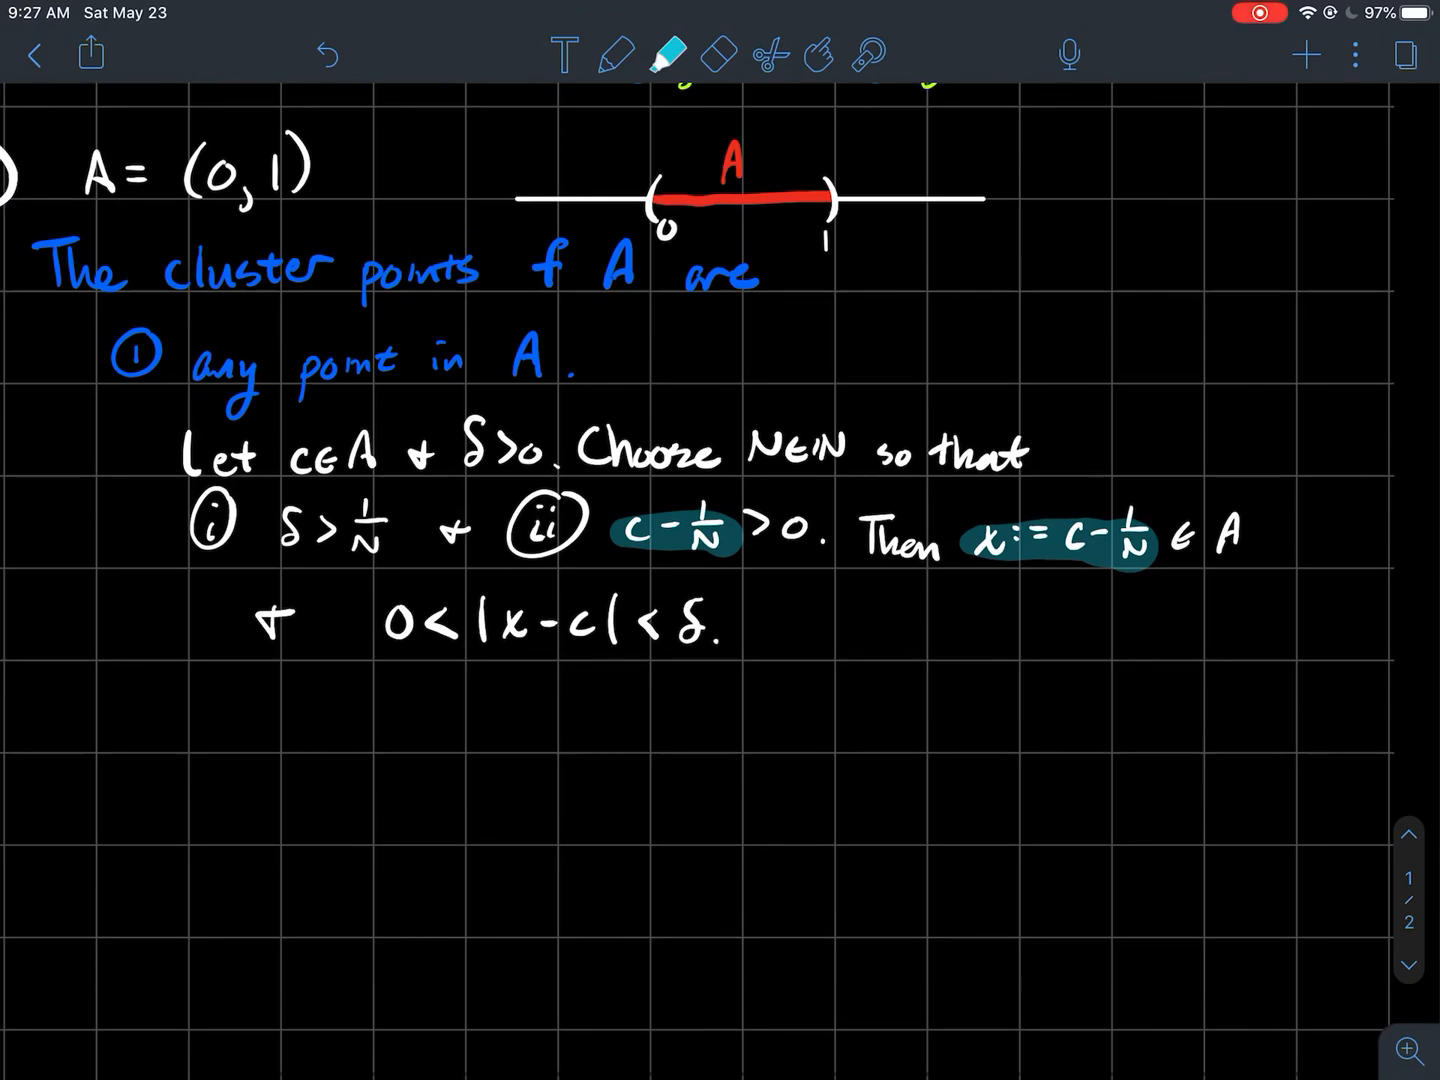
- With the pen mark c and a tick c−1/N on the number line, then undo both
left_click(617, 54)
left_click_drag(754, 193, 772, 248)
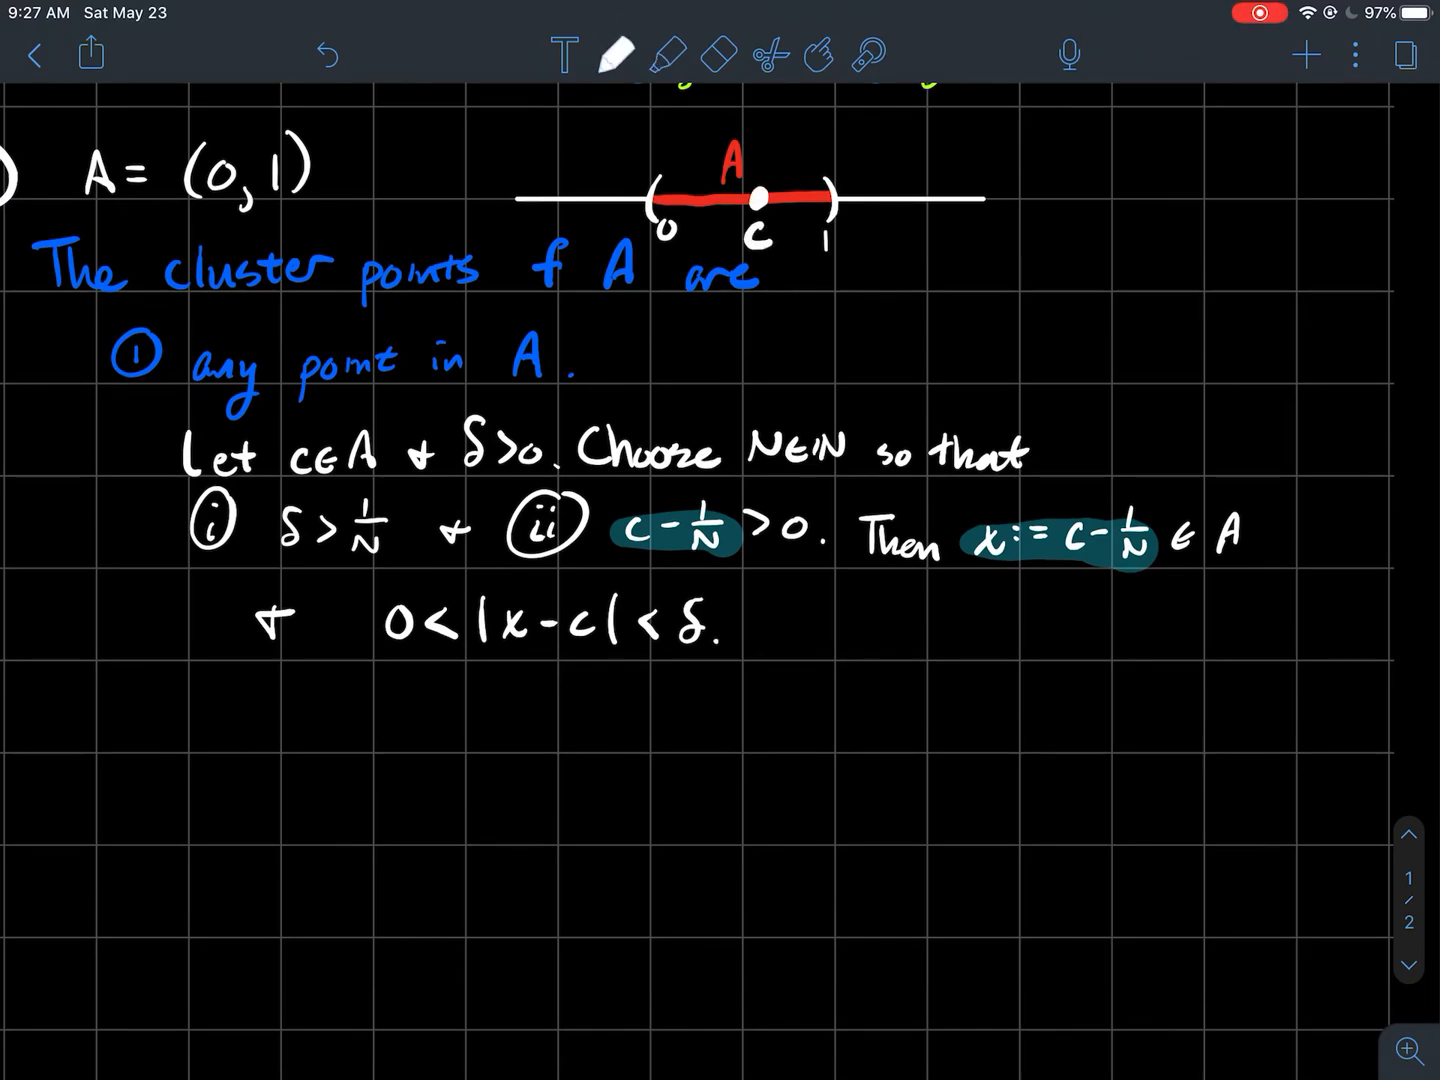
mouse_move(712, 190)
left_mouse_down()
mouse_move(702, 249)
mouse_move(734, 237)
mouse_move(738, 254)
left_mouse_up()
key("ctrl+z")
key("ctrl+z")
key("ctrl+z")
key("ctrl+z")
key("ctrl+z")
key("ctrl+z")
key("ctrl+z")
key("ctrl+z")
key("ctrl+z")
key("ctrl+z")
- Begin item ② with its circled marker and 0 as the second cluster point
left_click_drag(112, 686, 146, 731)
left_click_drag(196, 703, 225, 736)
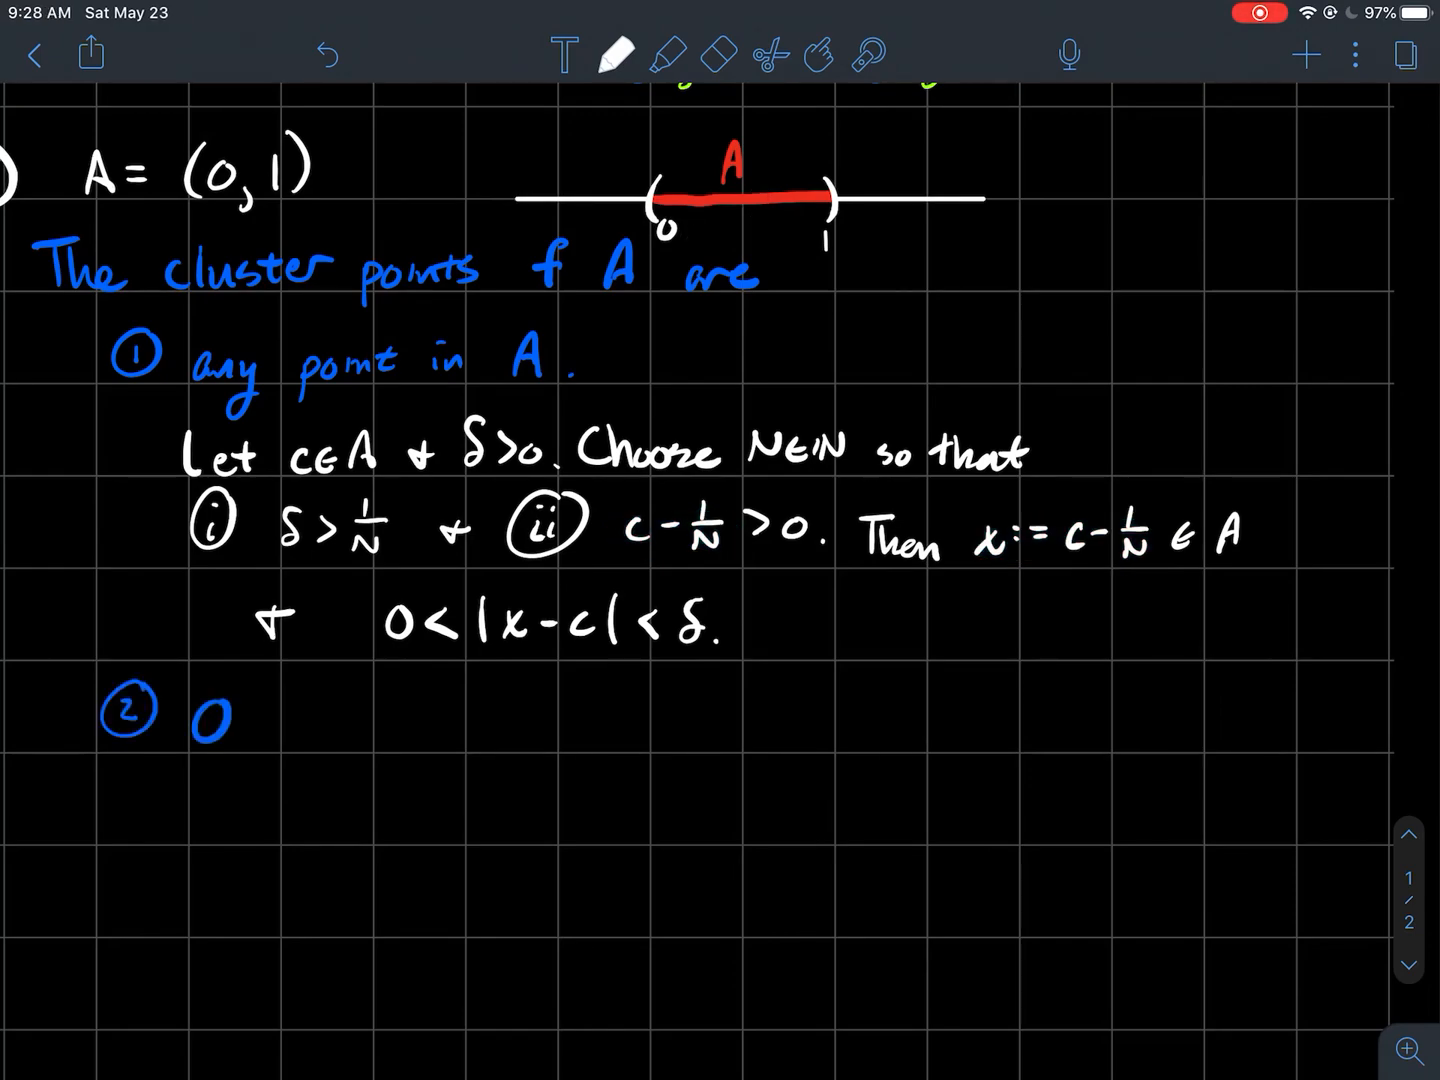
left_click_drag(675, 562, 720, 540)
scroll(720, 563, "down", 6)
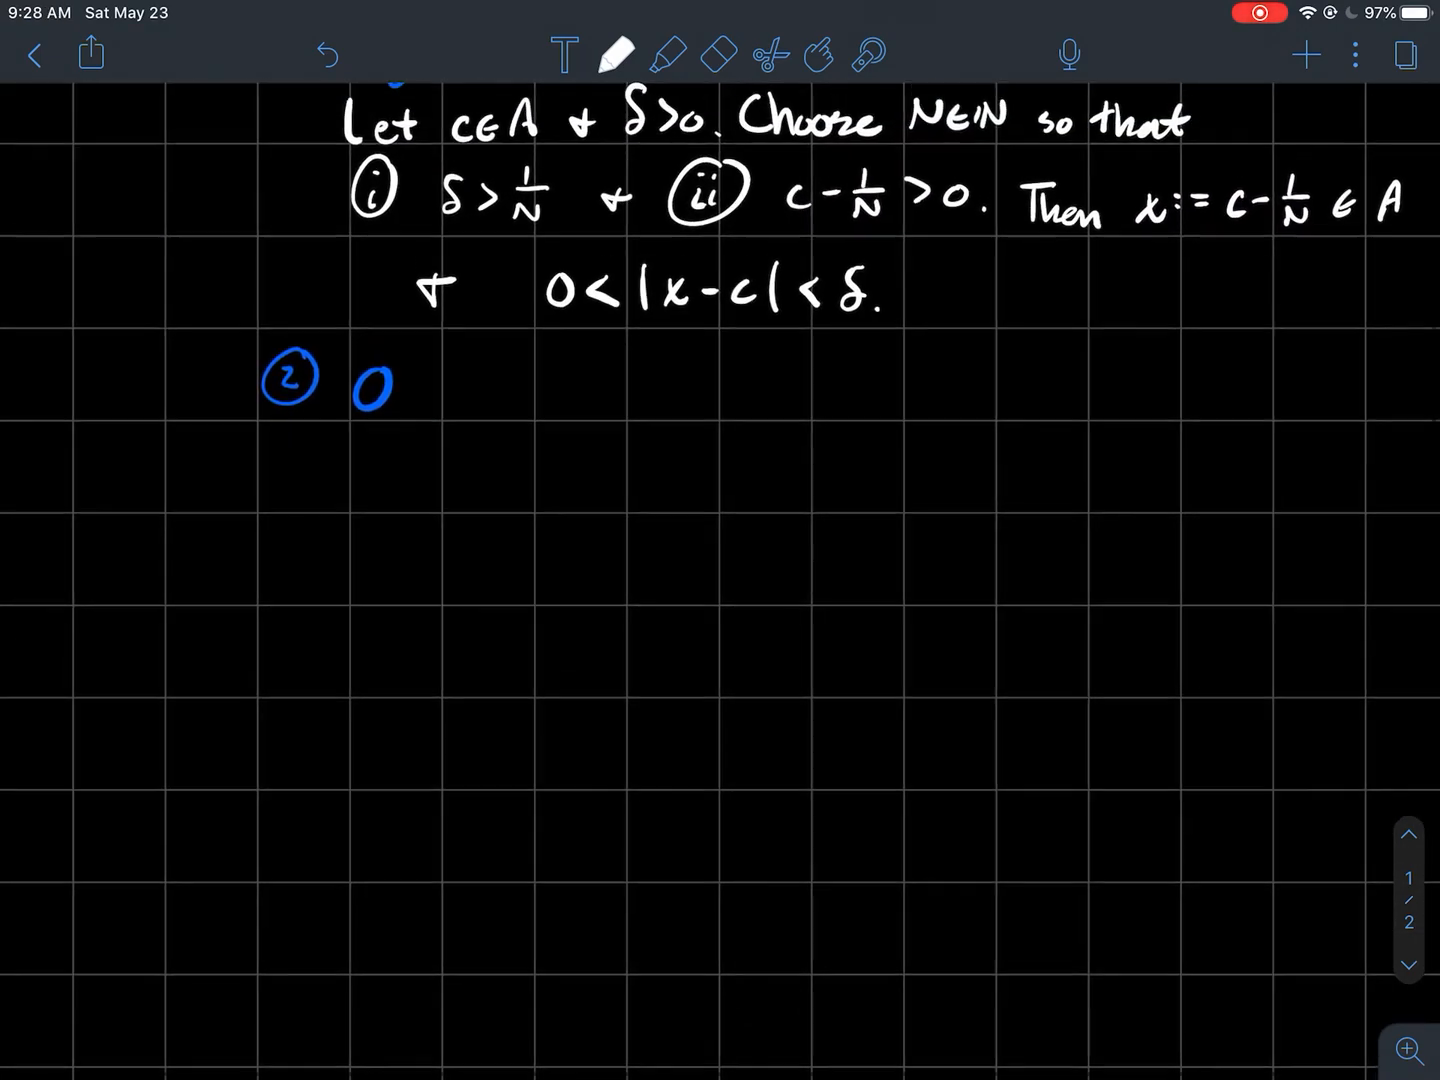
scroll(720, 562, "down", 4)
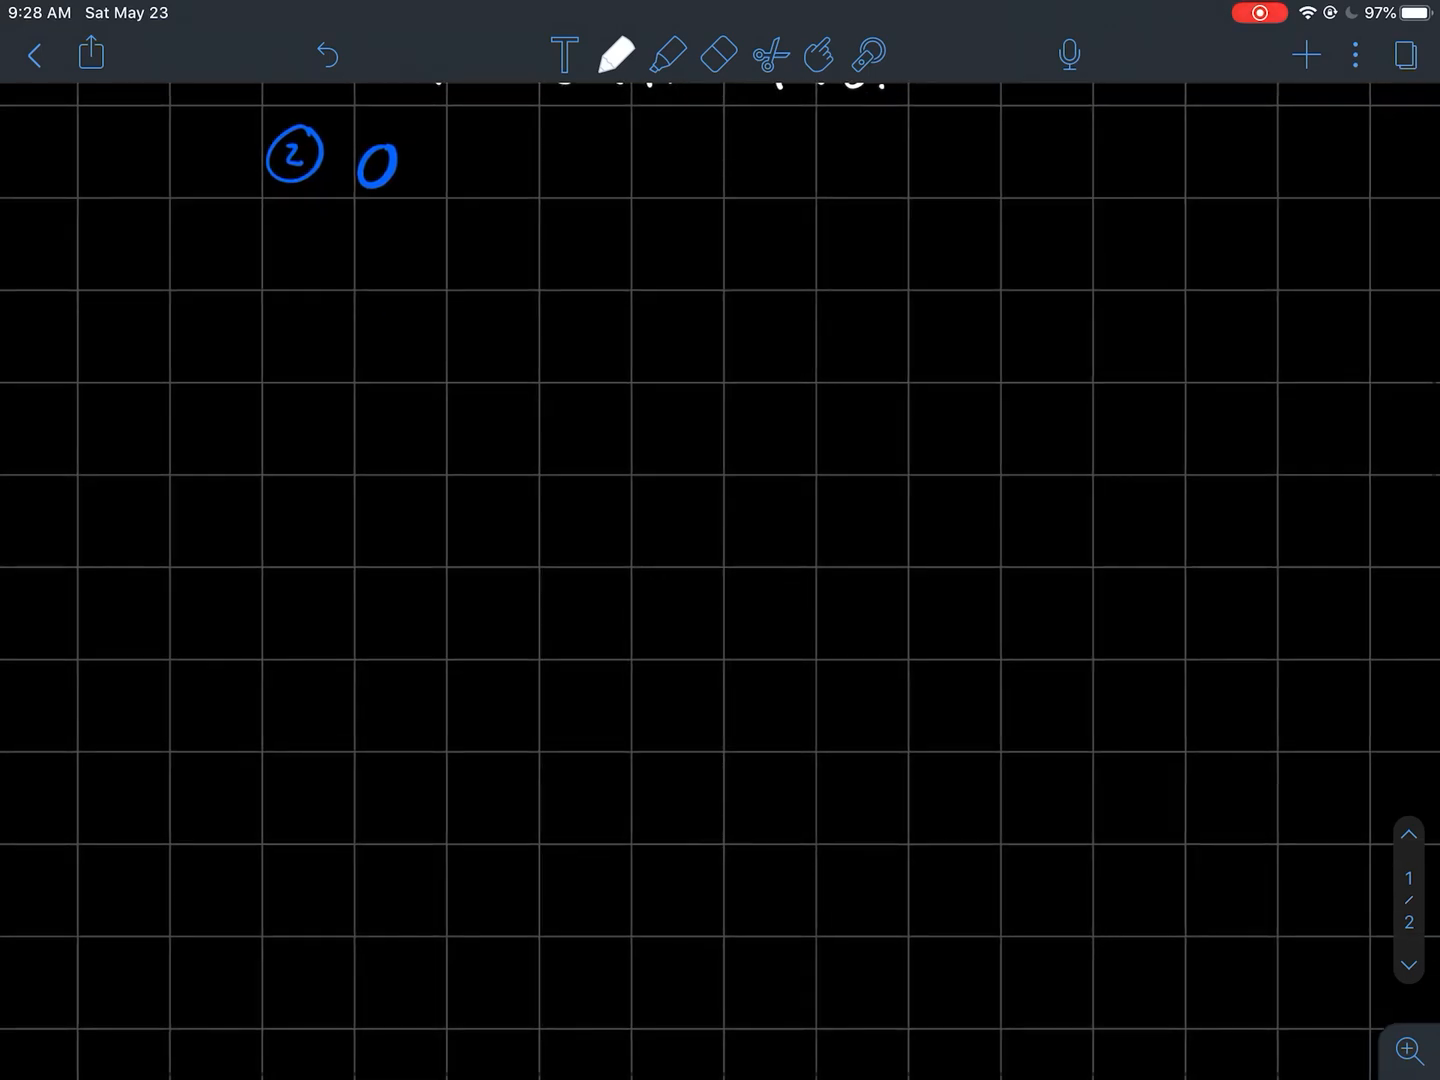
scroll(720, 562, "up", 5)
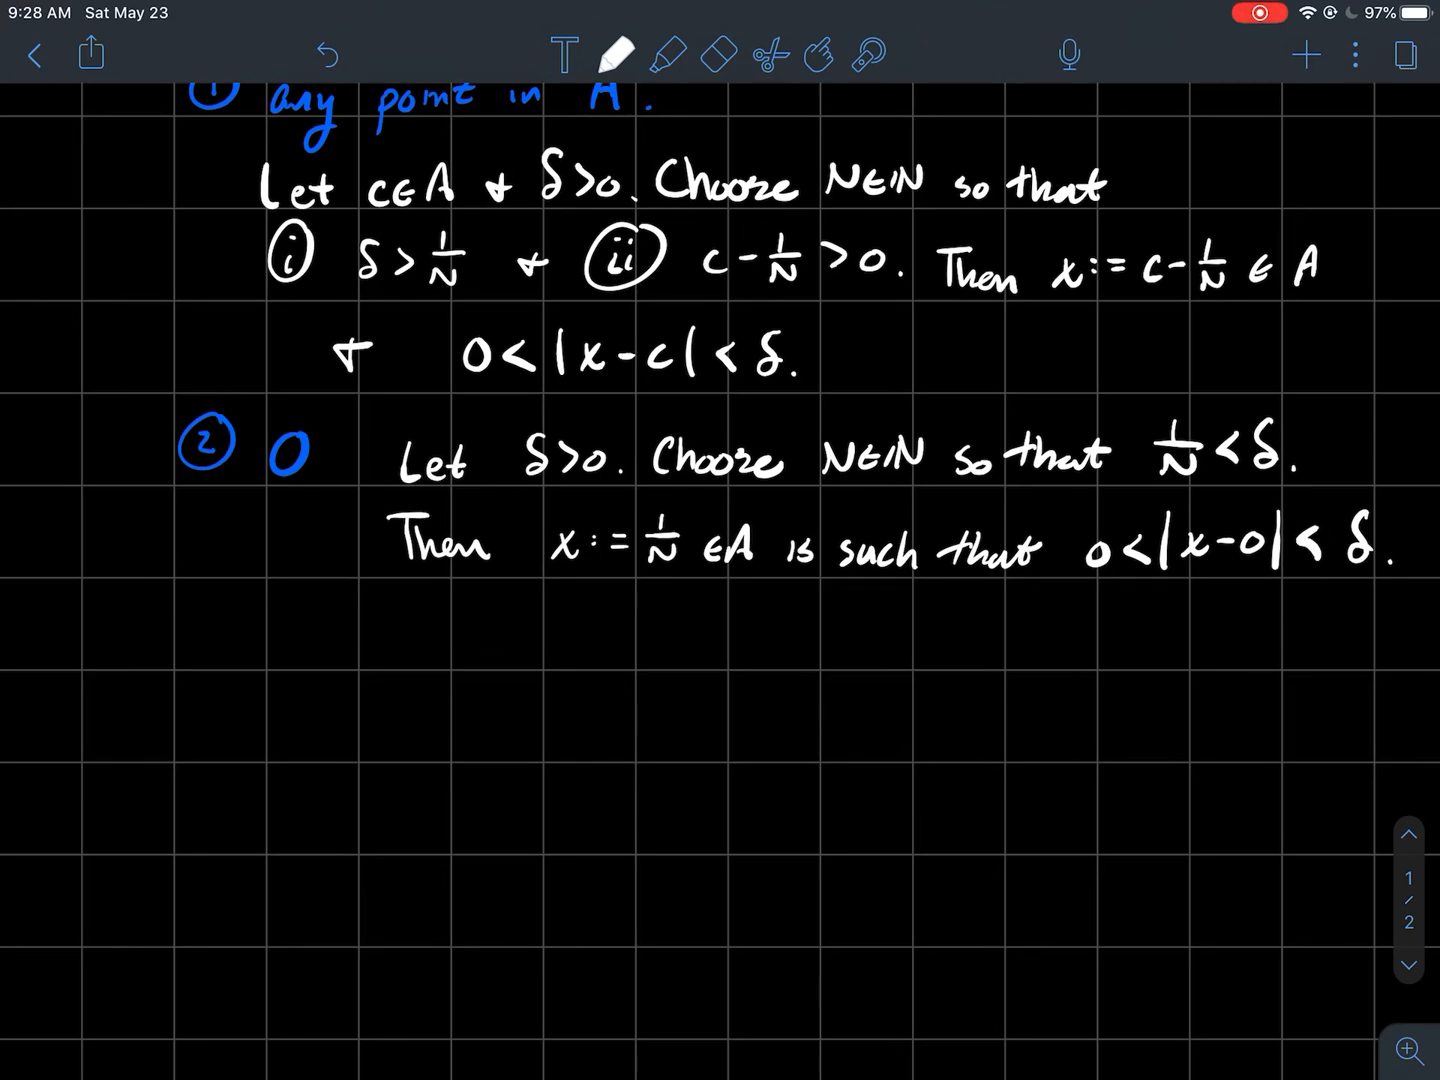
- Highlight x := 1/N and x−0 on item 2's last line, undoing the stray strokes
left_click_drag(753, 537, 743, 571)
key("ctrl+z")
left_click_drag(1179, 546, 1266, 547)
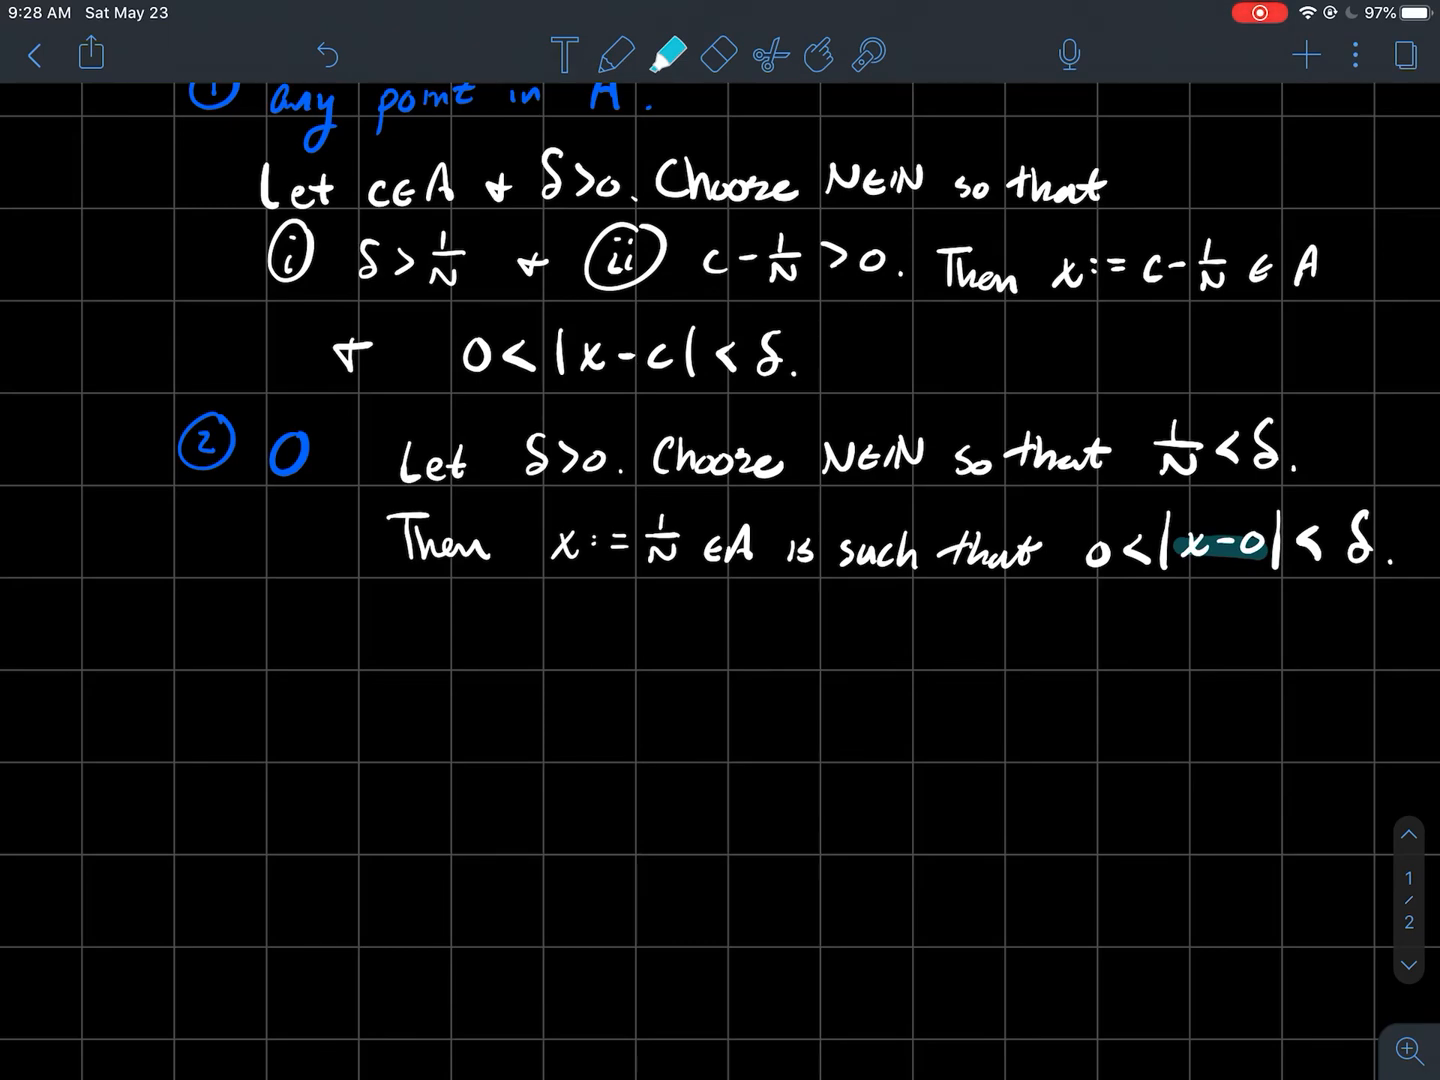
key("ctrl+z")
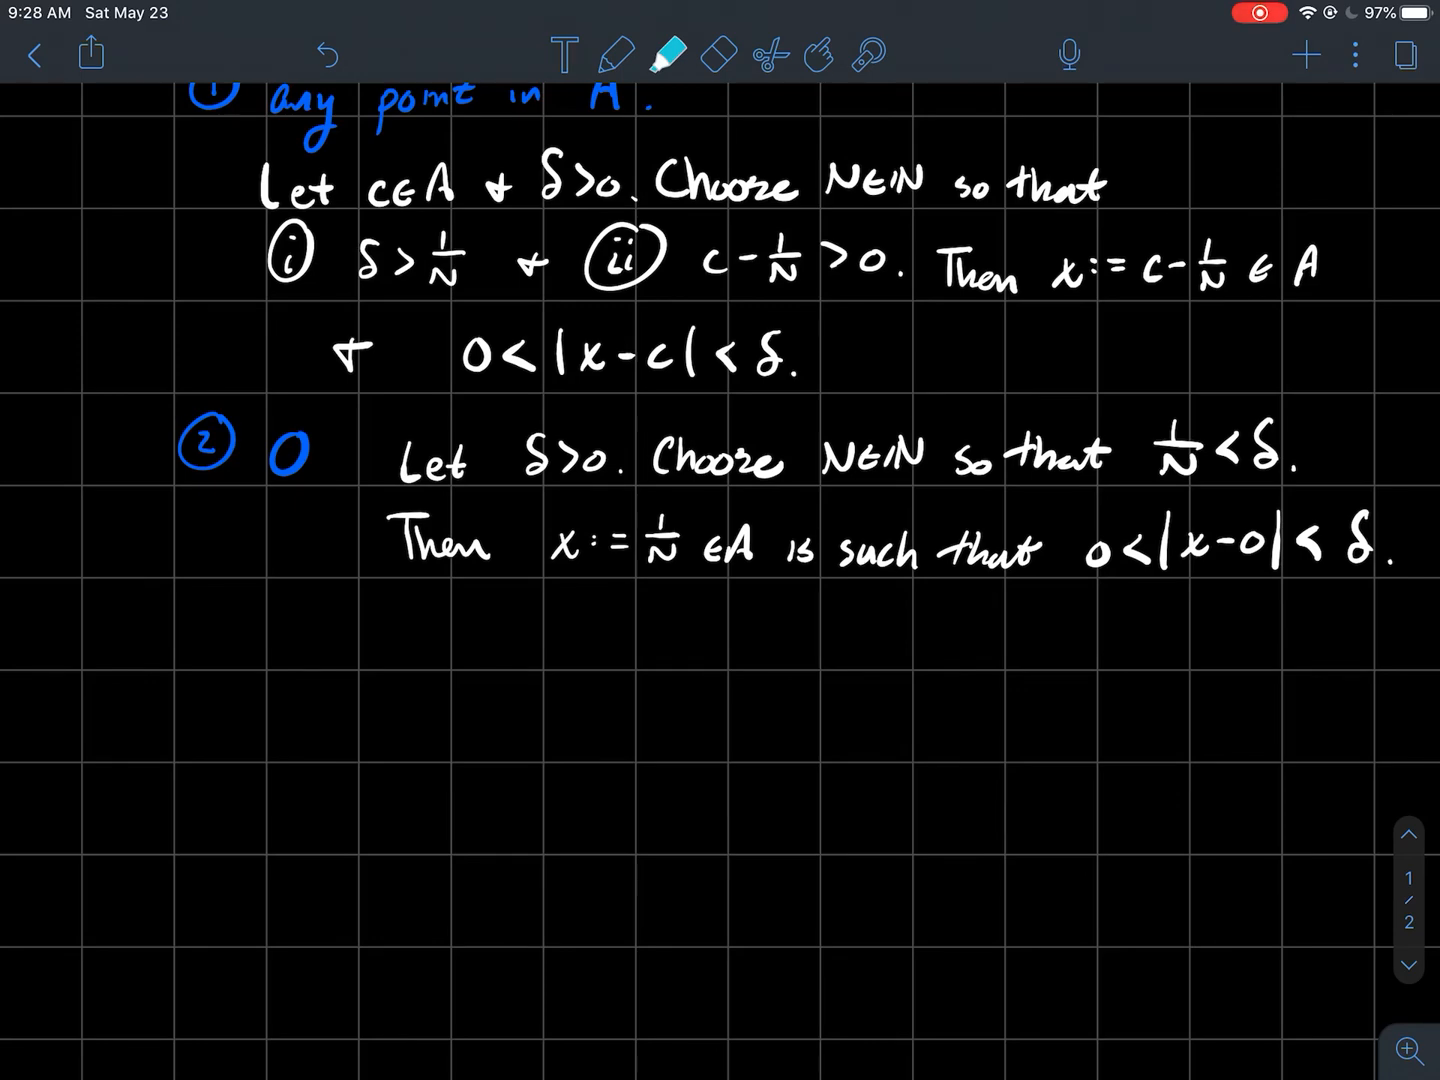
mouse_move(1248, 531)
left_mouse_down()
mouse_move(1251, 557)
mouse_move(1204, 568)
left_mouse_up()
left_click_drag(523, 540, 697, 563)
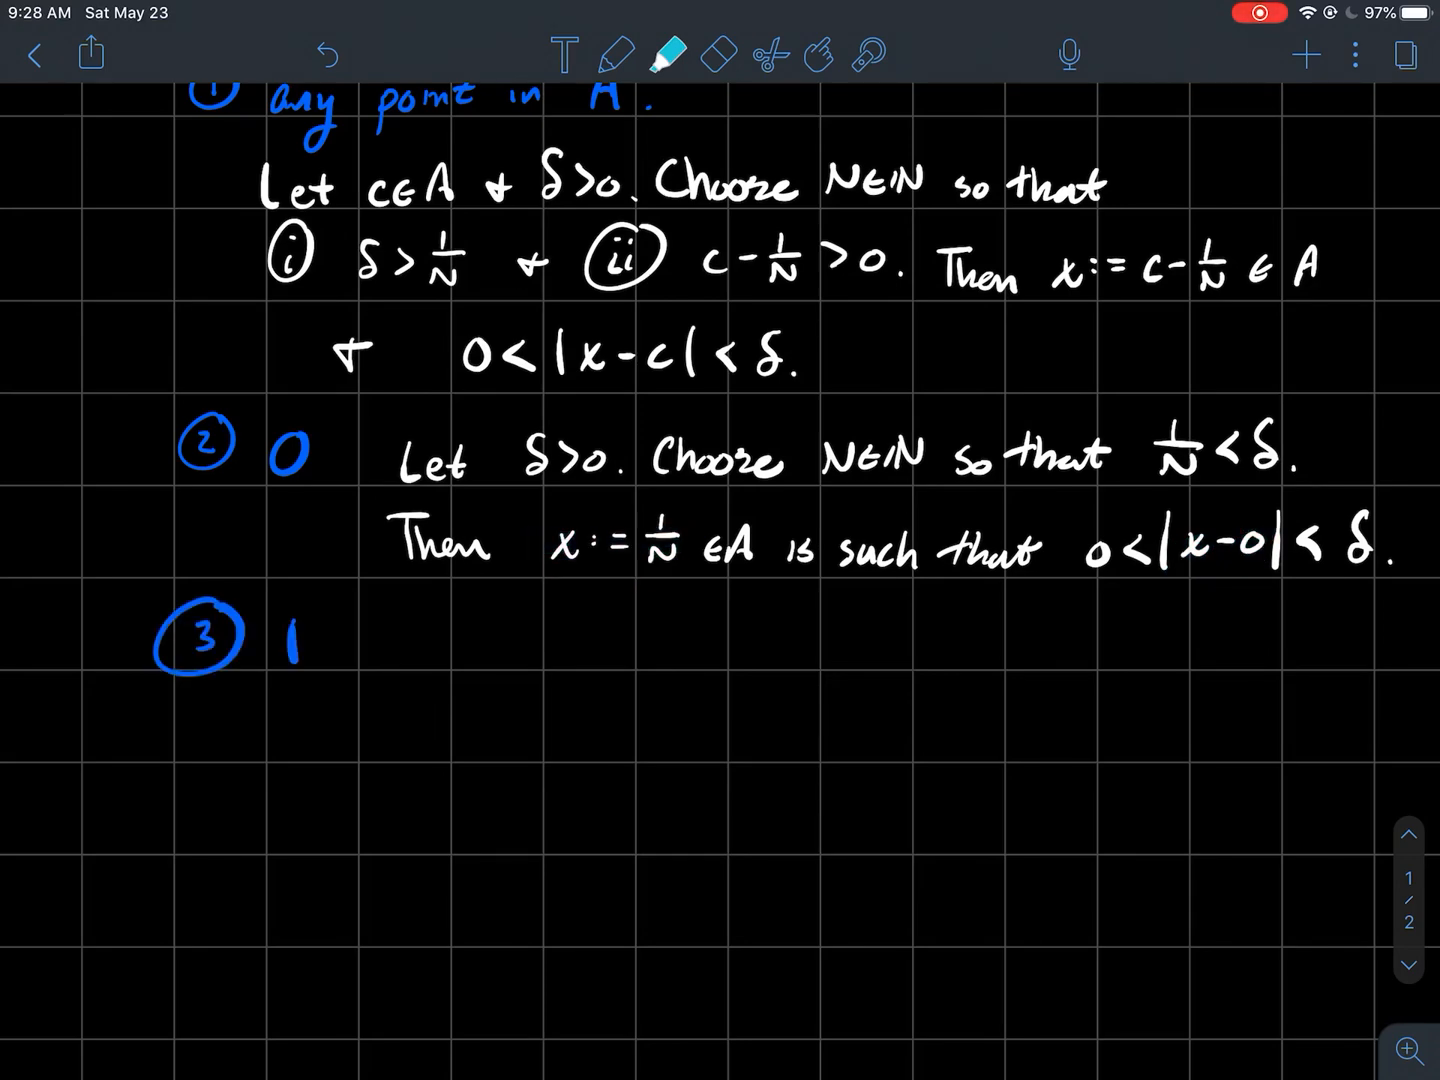
scroll(721, 562, "up", 5)
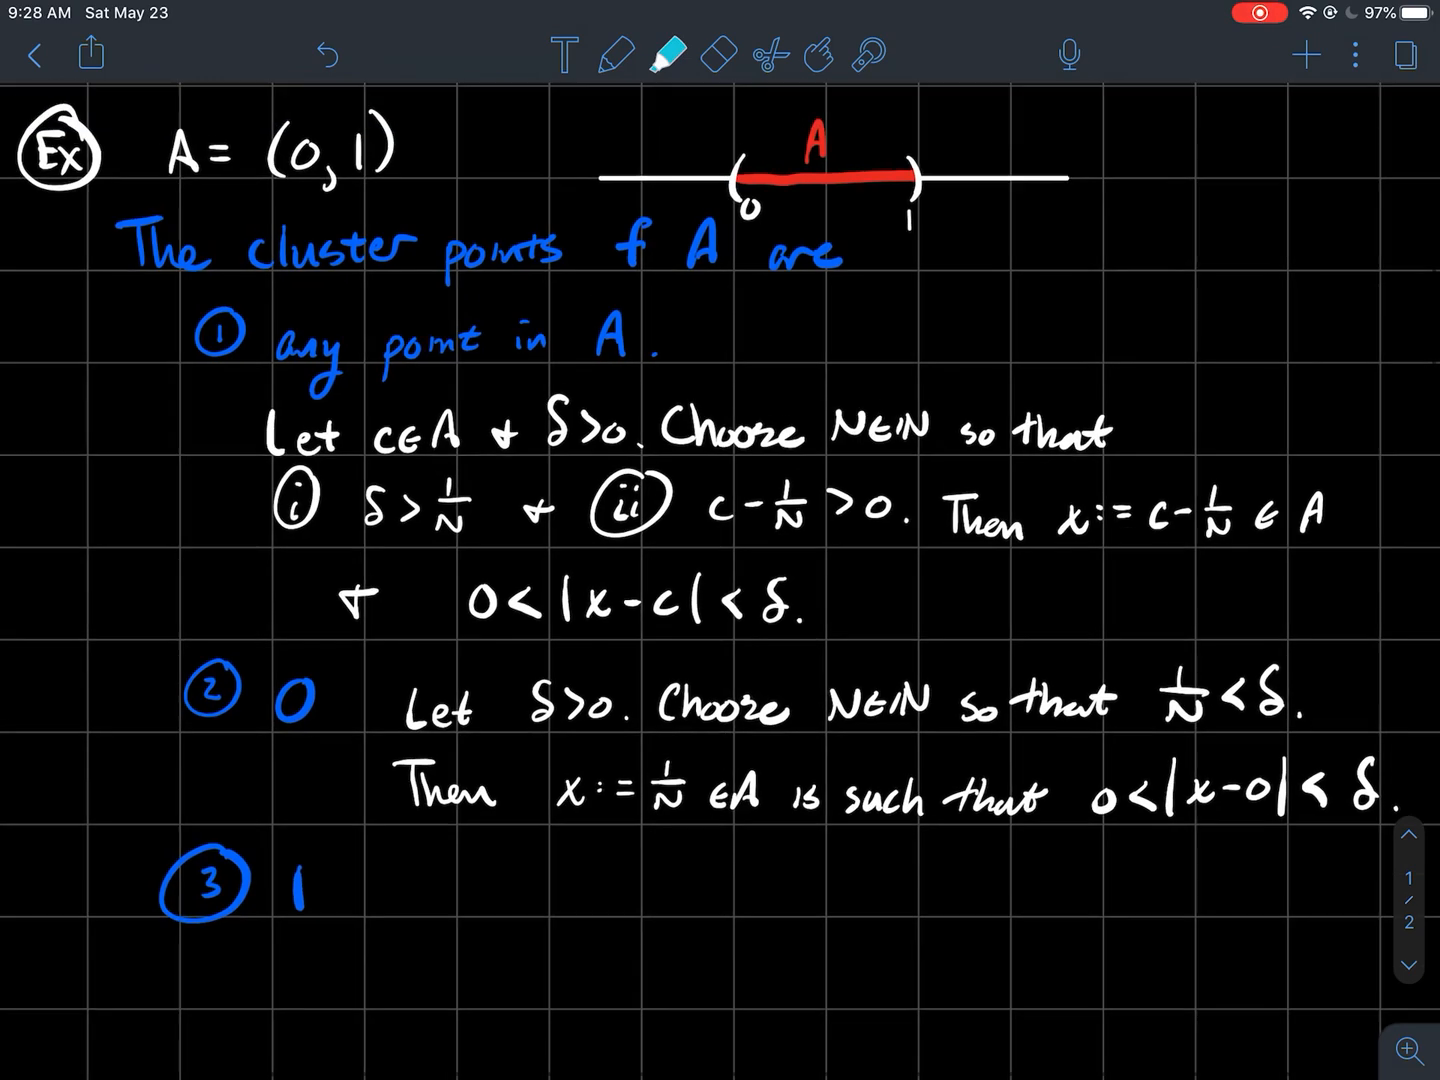
left_click_drag(913, 147, 925, 219)
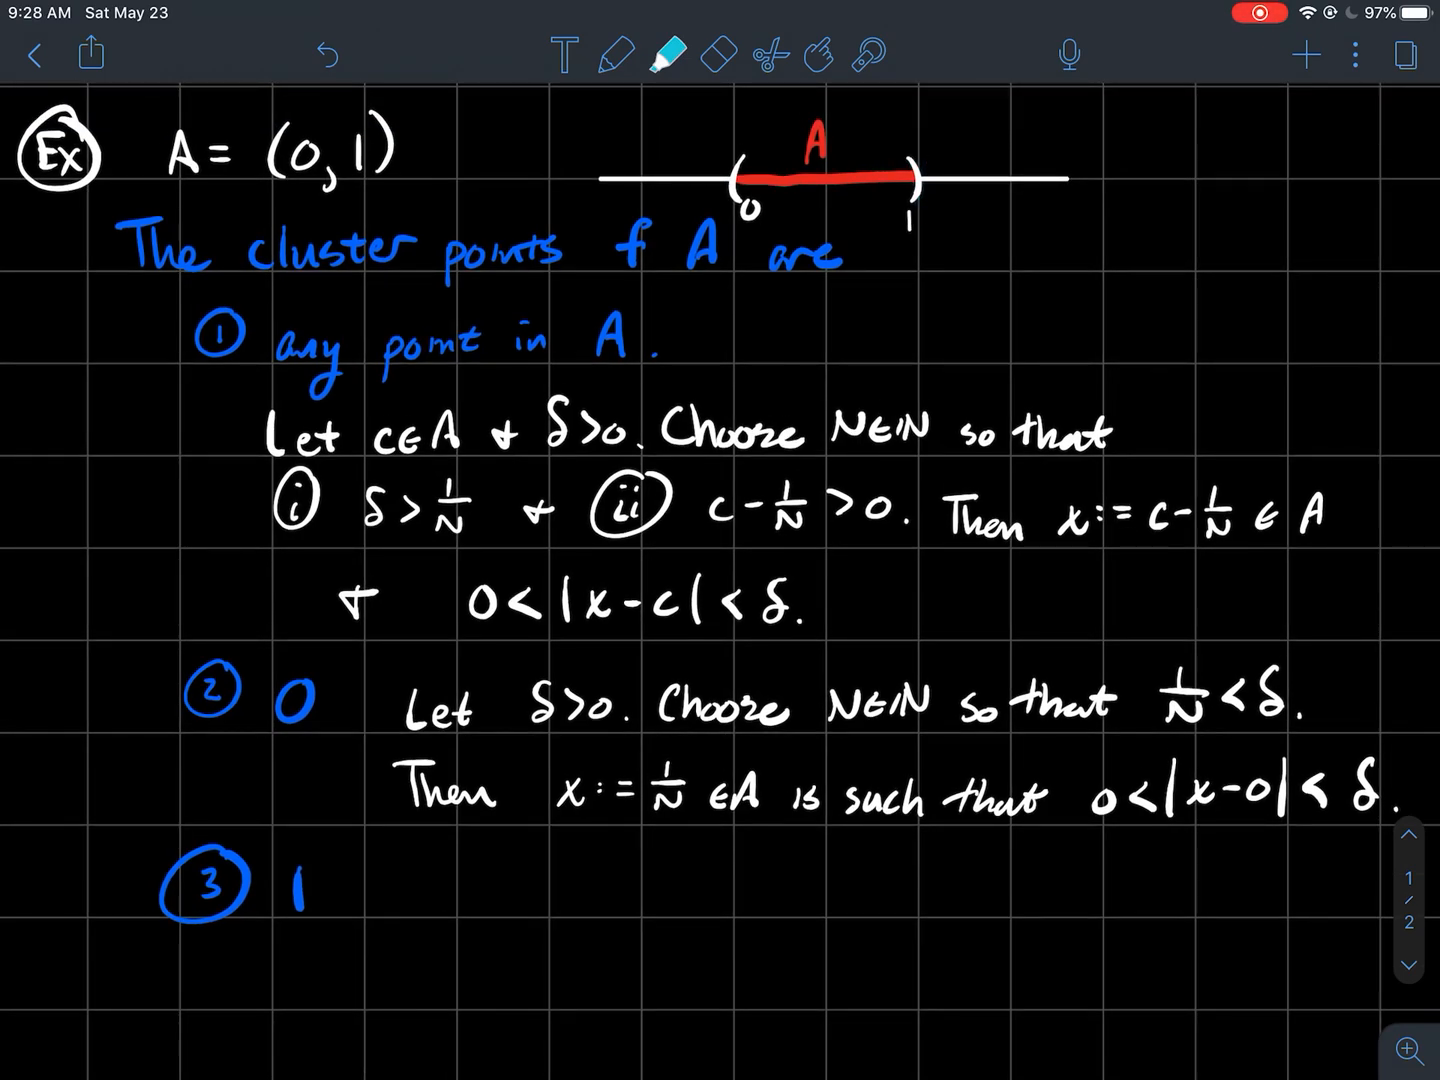
scroll(721, 563, "down", 3)
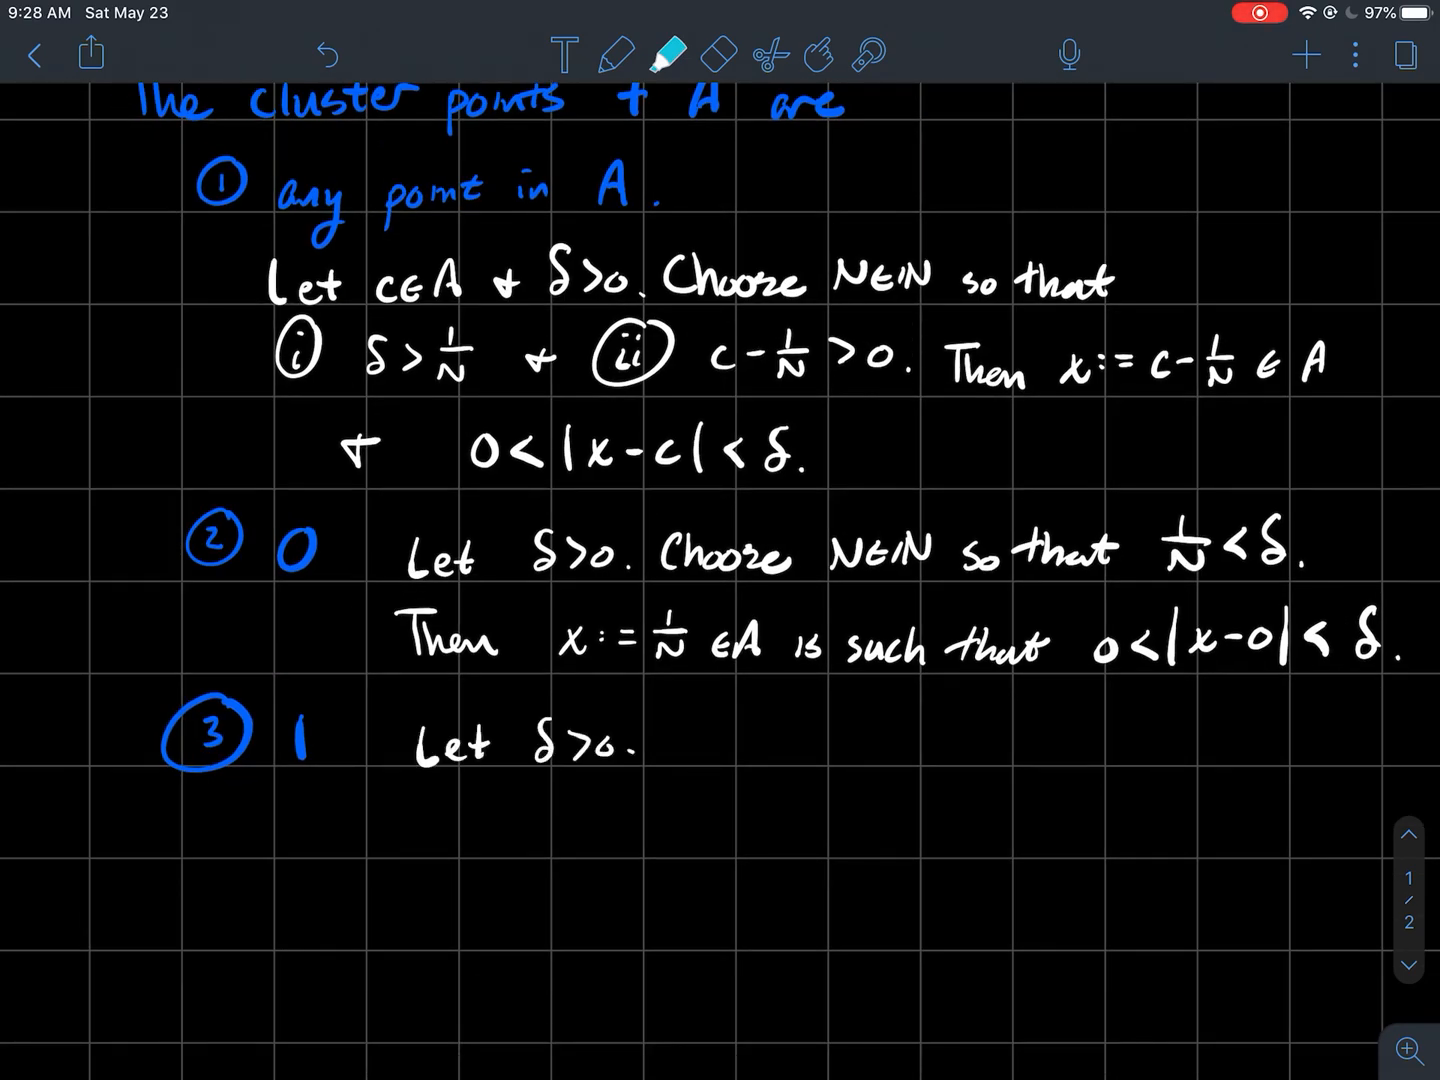
scroll(720, 563, "down", 3)
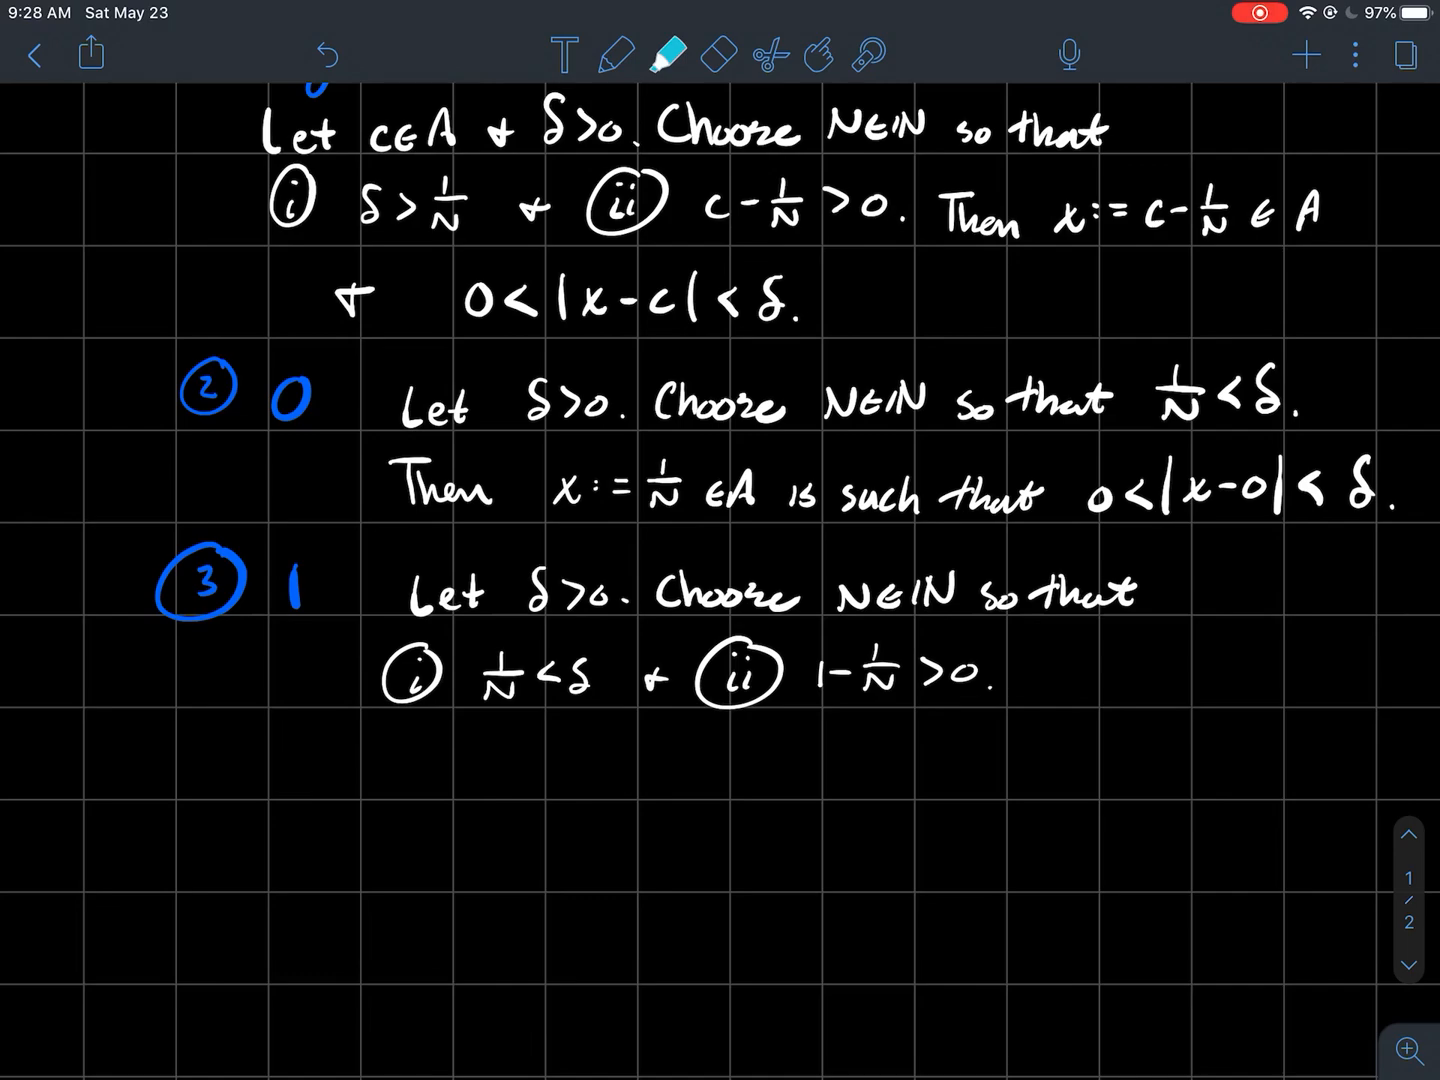
scroll(721, 562, "down", 1)
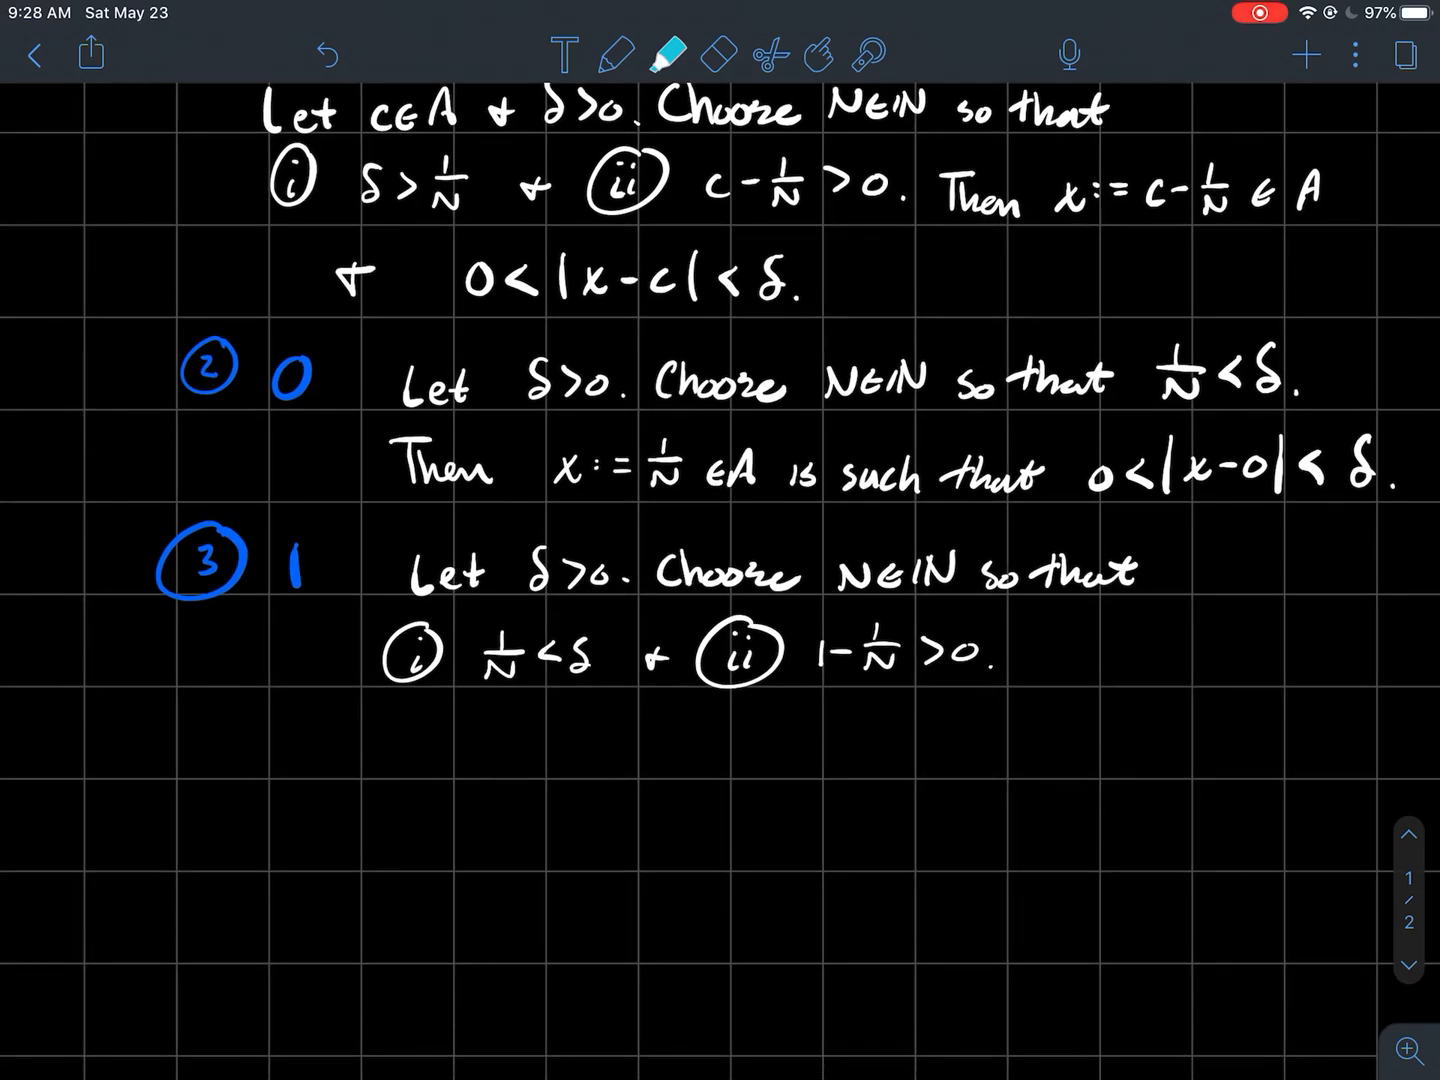
- Highlight 1/N<δ and 1−1/N>0 in item 3's conditions, undo, then re-mark 1−1/N
left_click_drag(486, 656, 594, 656)
left_click_drag(808, 655, 981, 658)
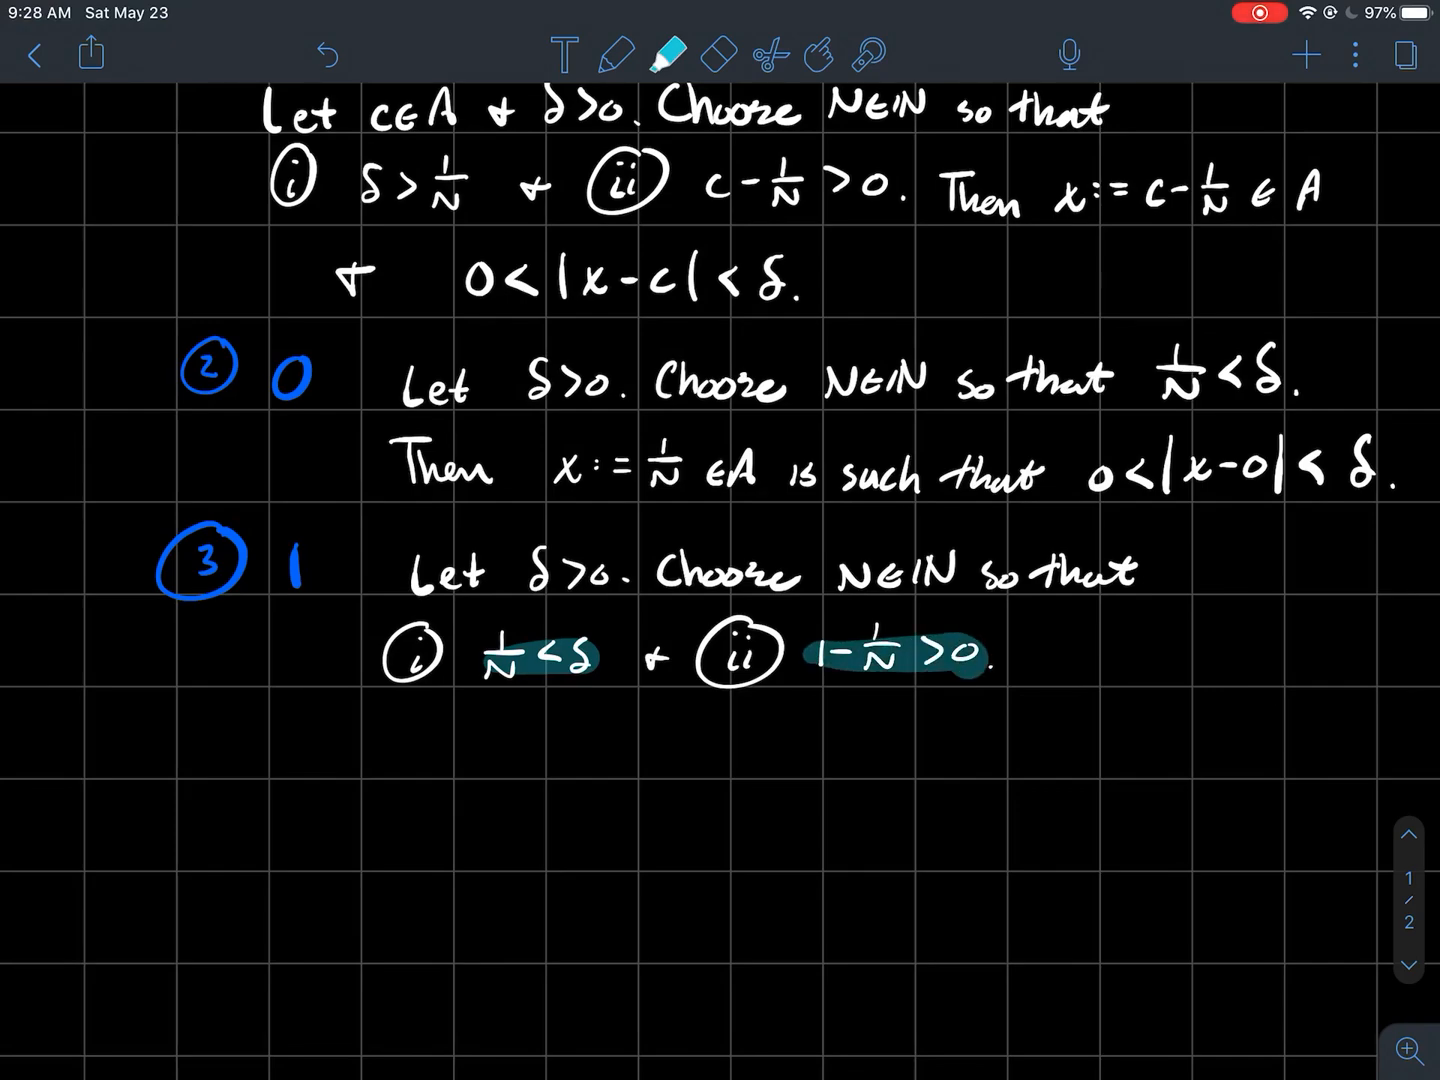
key("ctrl+z")
key("ctrl+z")
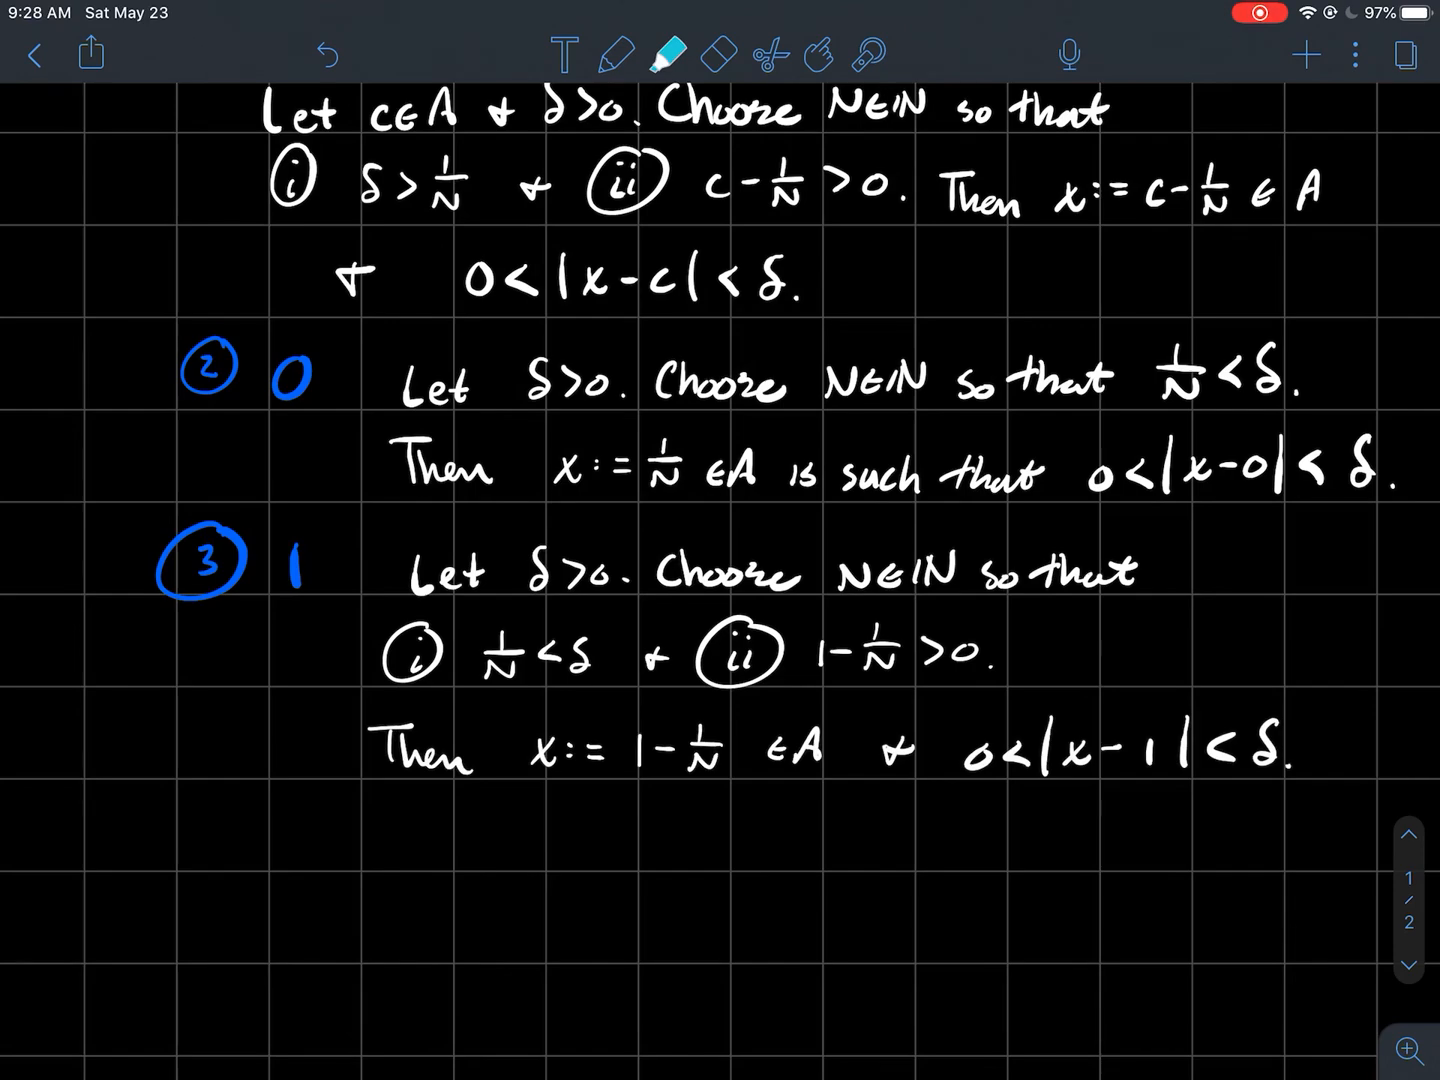
left_click_drag(812, 652, 923, 655)
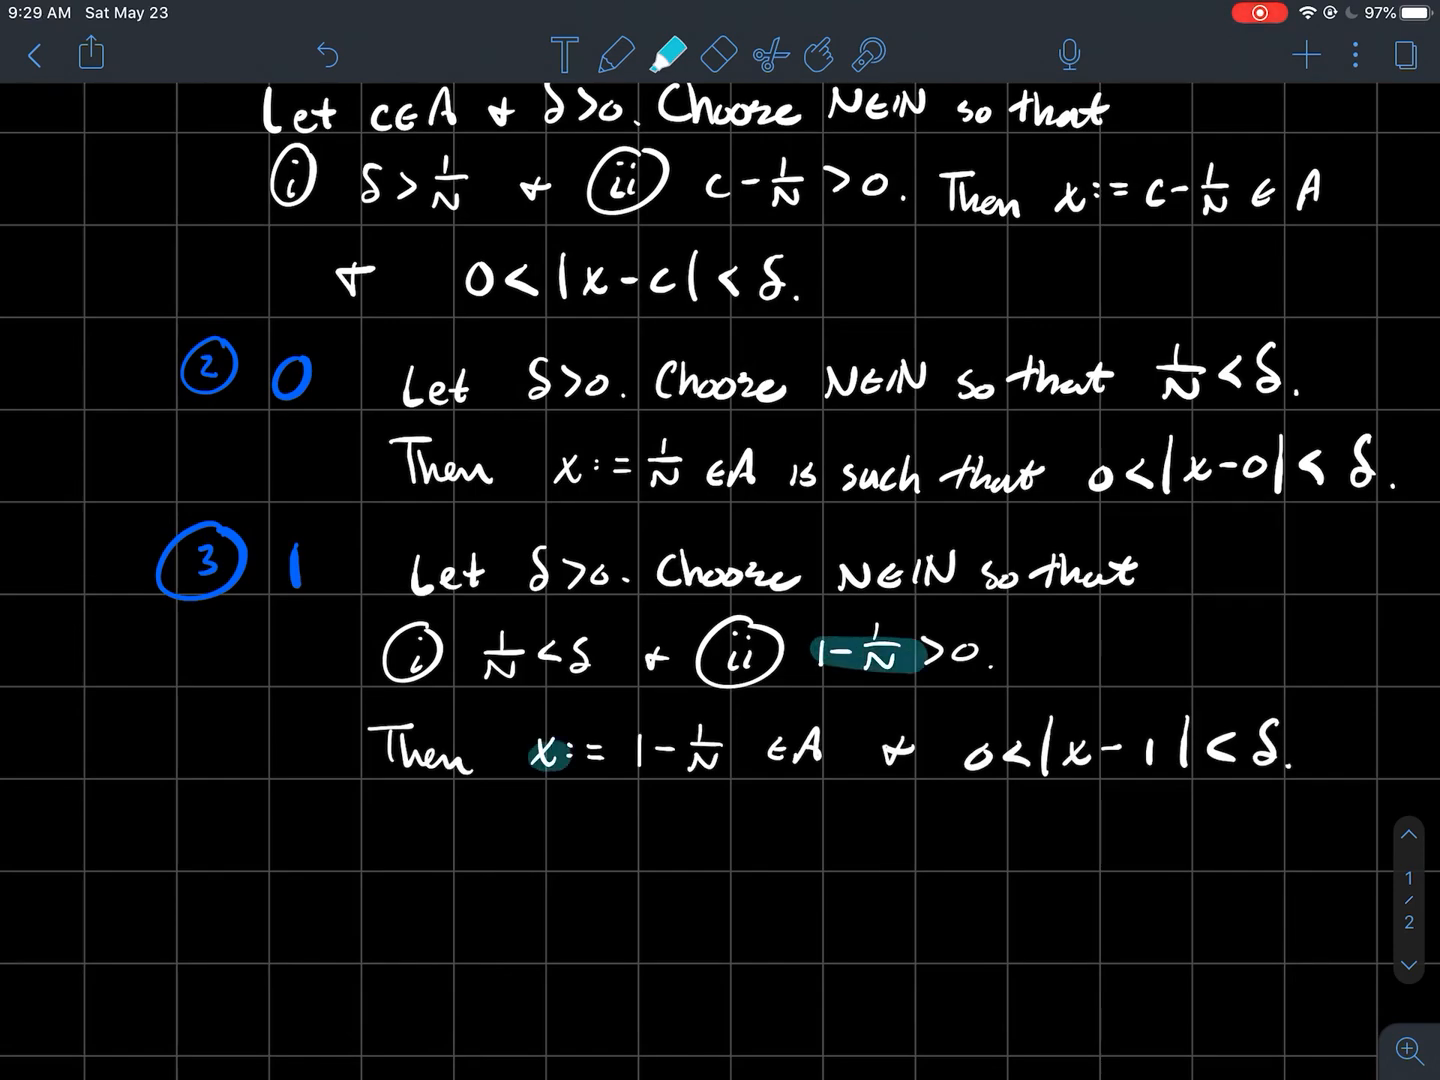
- Highlight x := 1−1/N and 0<|x−1|<δ in the Then line, then remove all highlights
left_click_drag(531, 754, 742, 752)
left_click_drag(965, 770, 1316, 767)
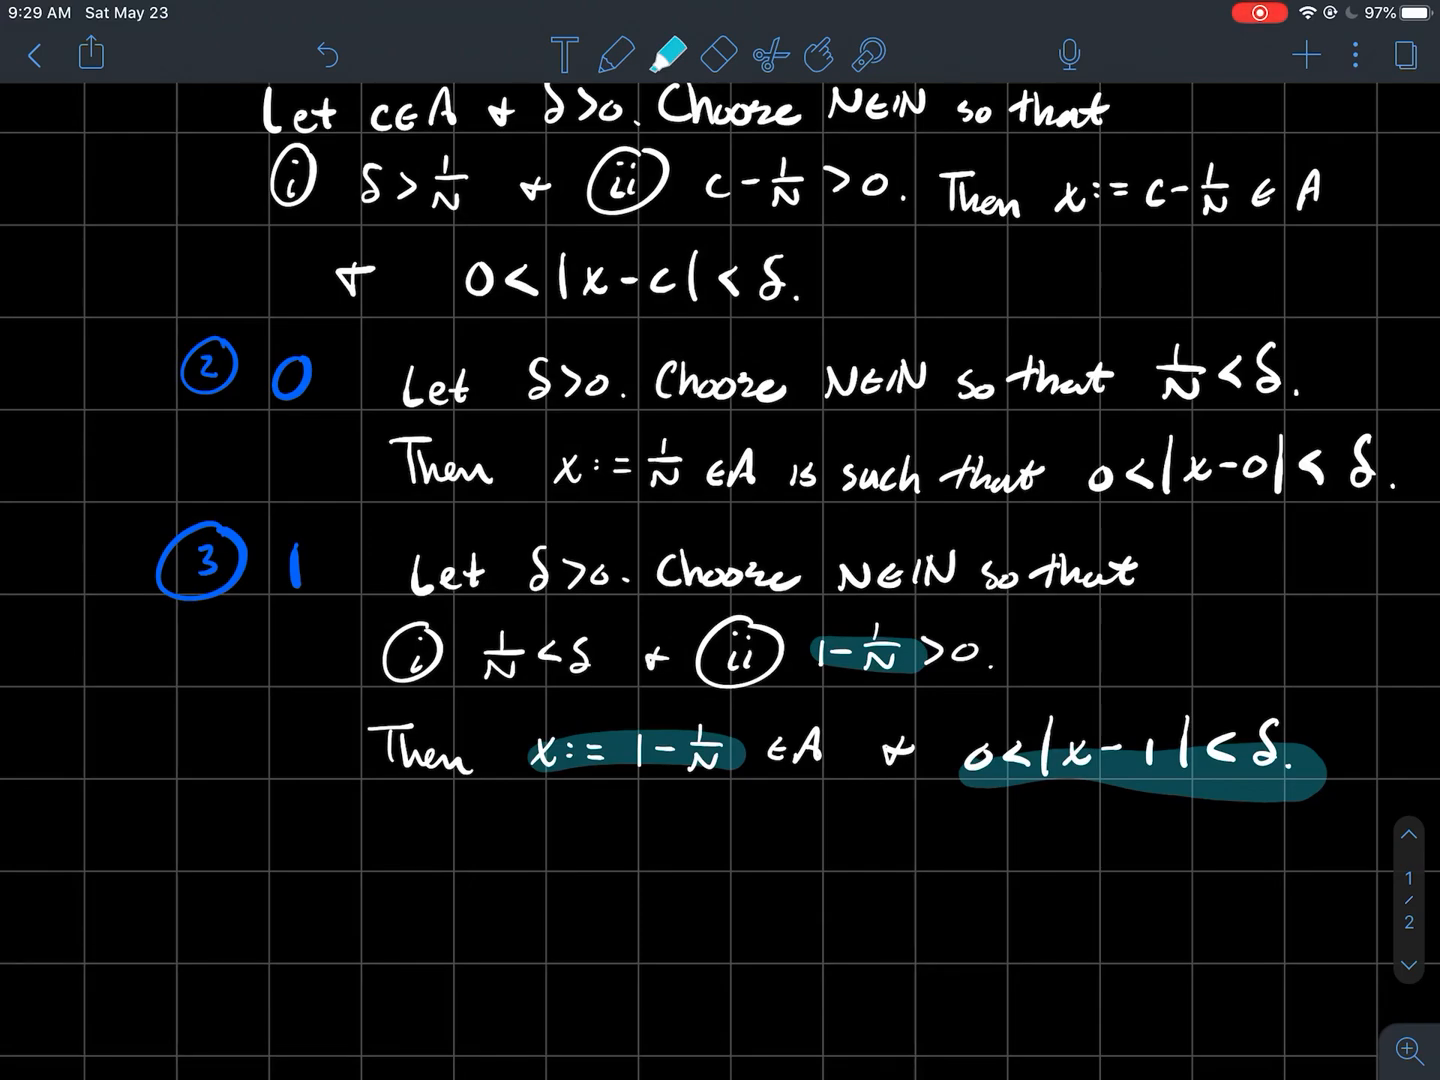
key("ctrl+z")
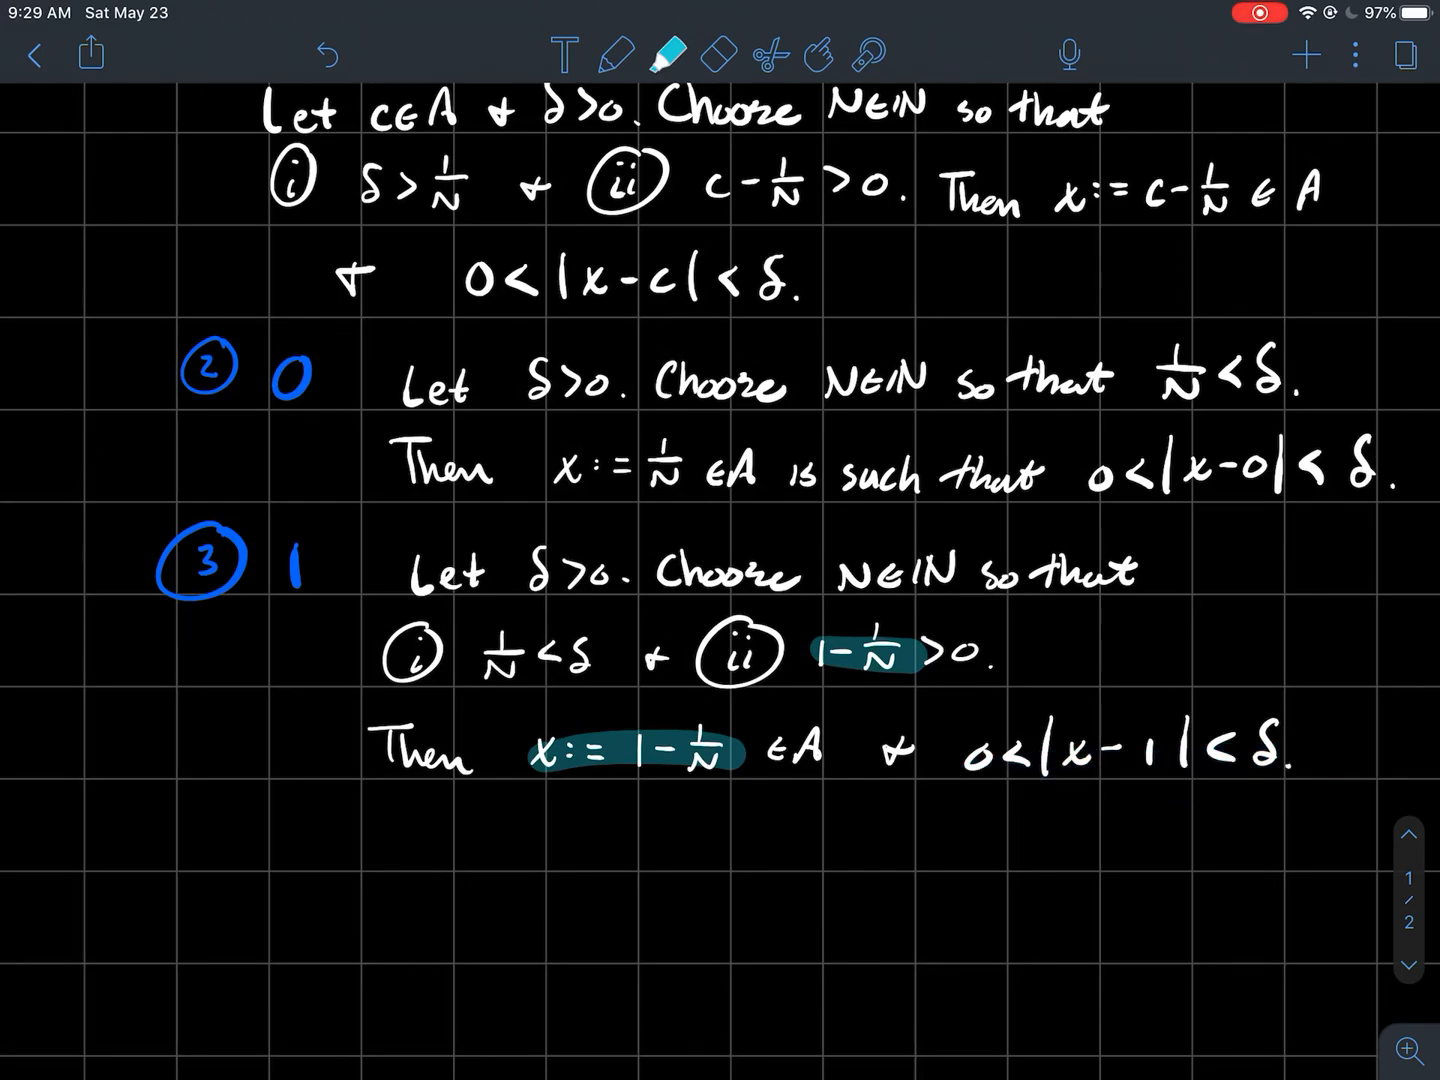
key("ctrl+z")
key("ctrl+z")
scroll(720, 563, "up", 6)
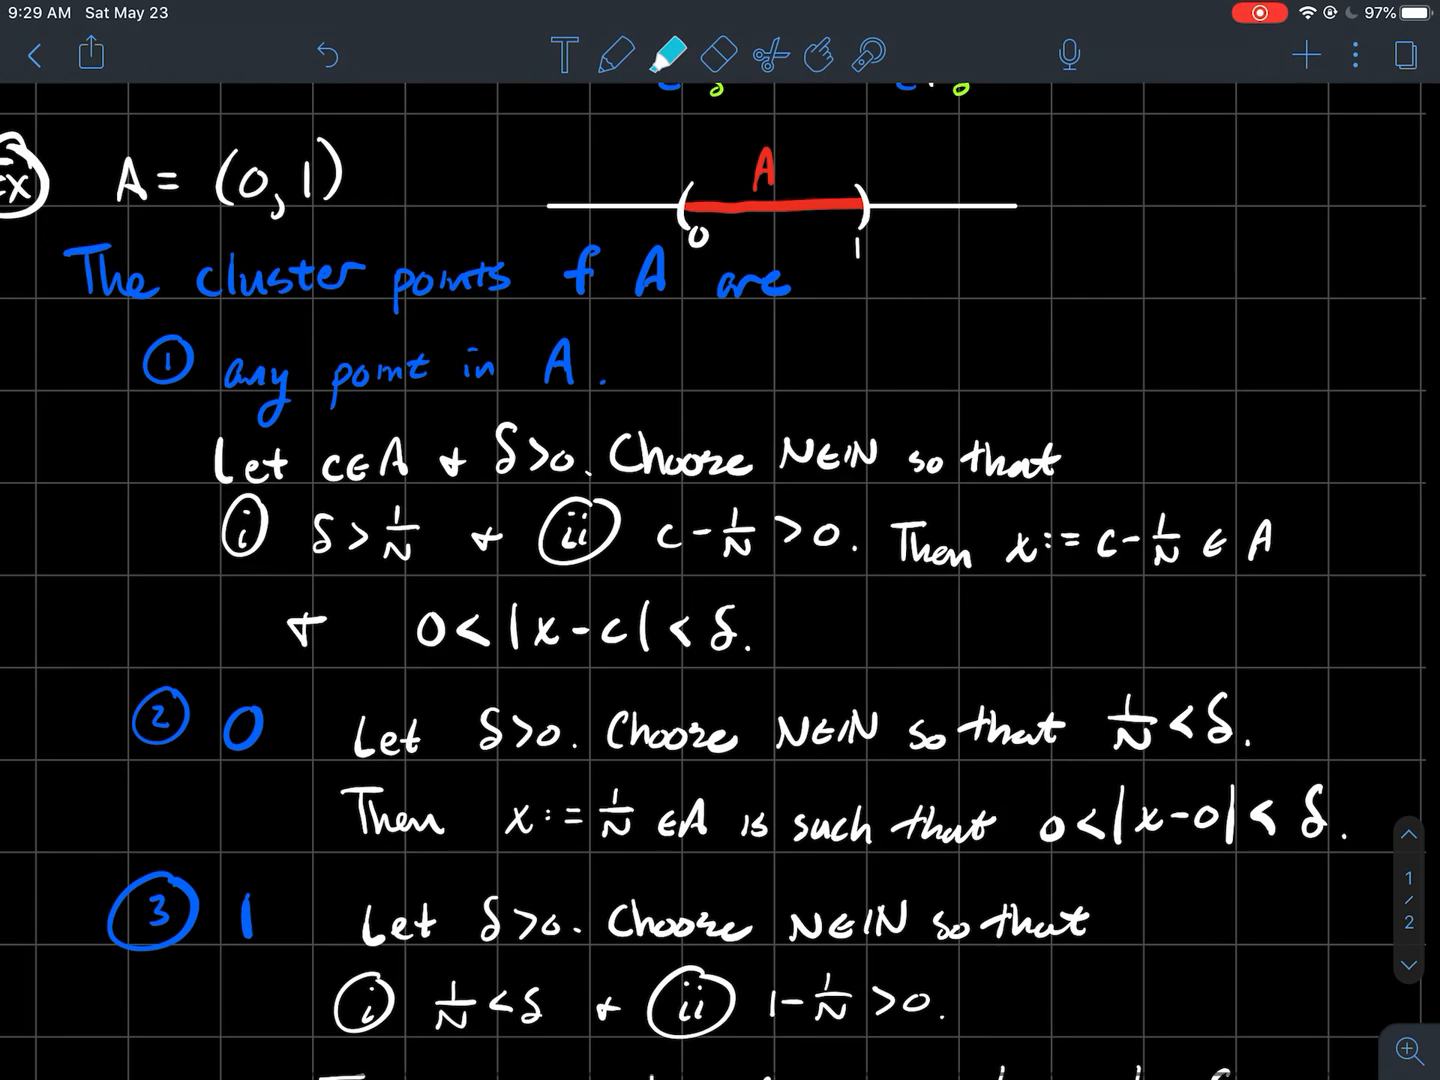
scroll(720, 225, "up", 8)
key("p")
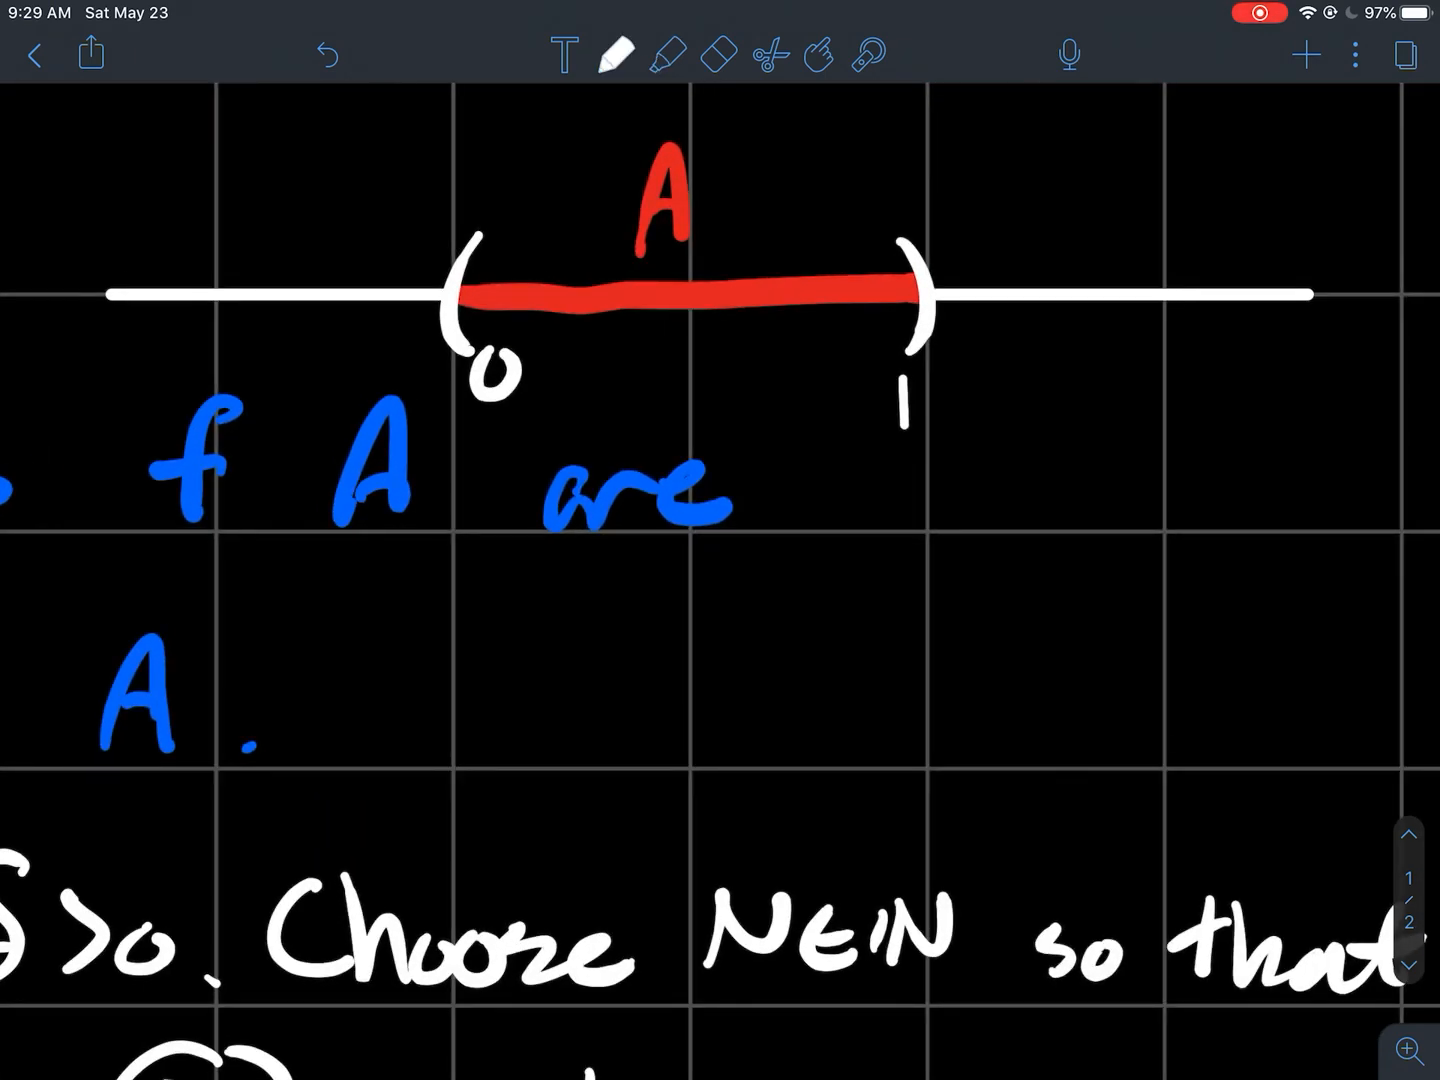
left_click_drag(633, 295, 653, 388)
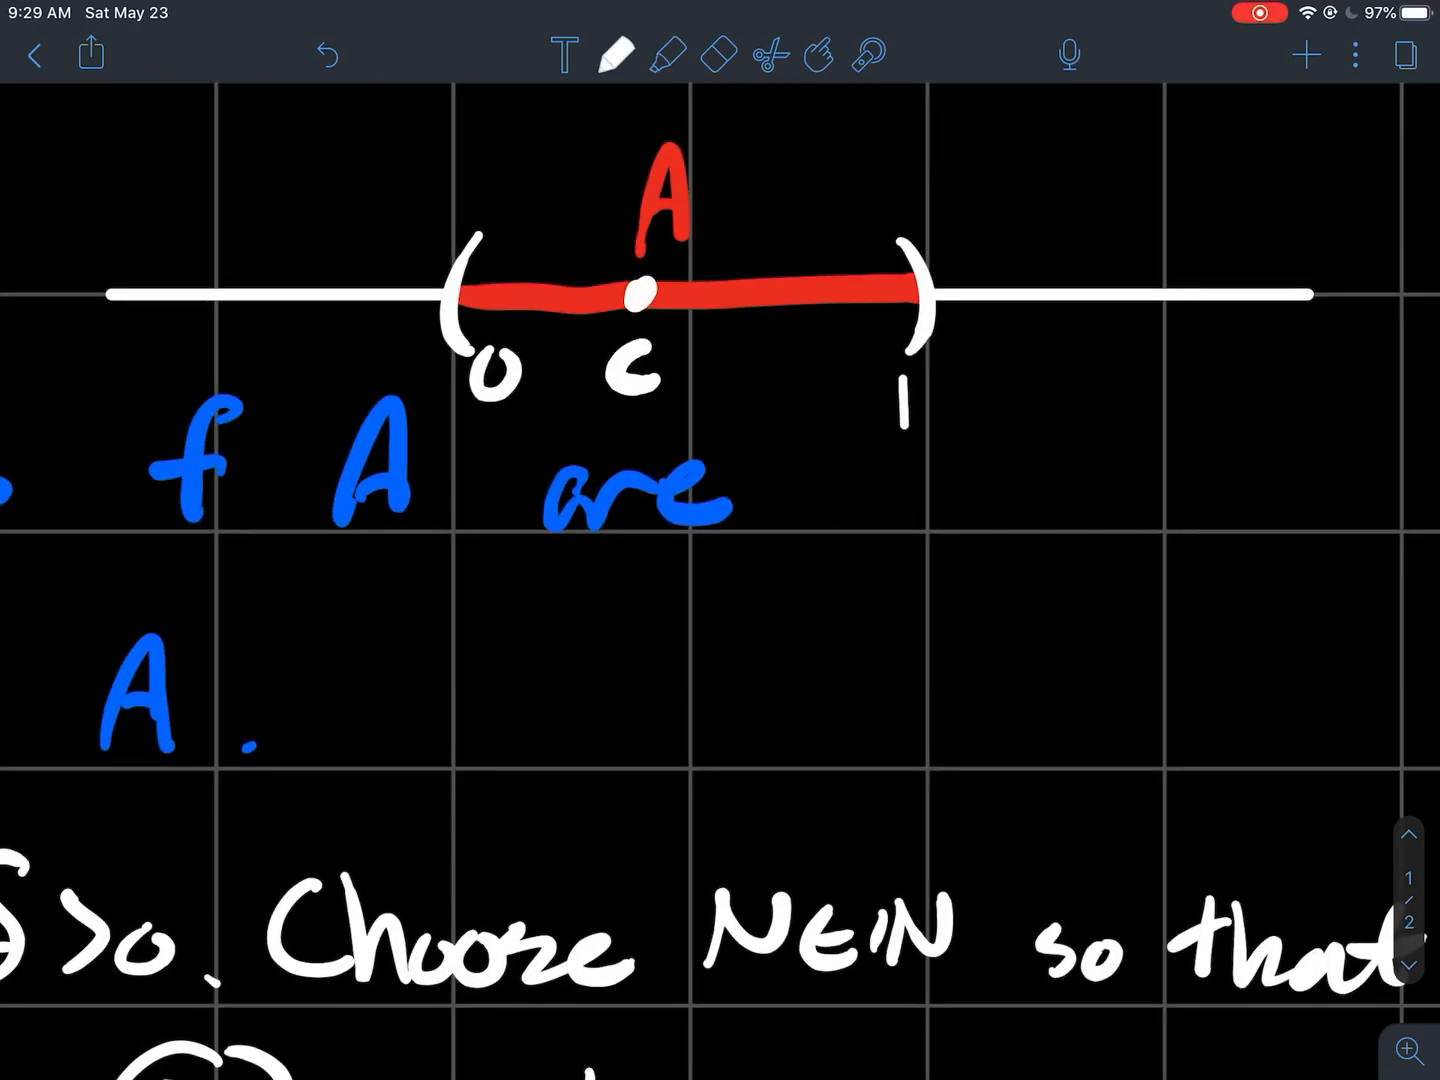
left_click_drag(596, 246, 586, 331)
left_click_drag(698, 264, 703, 344)
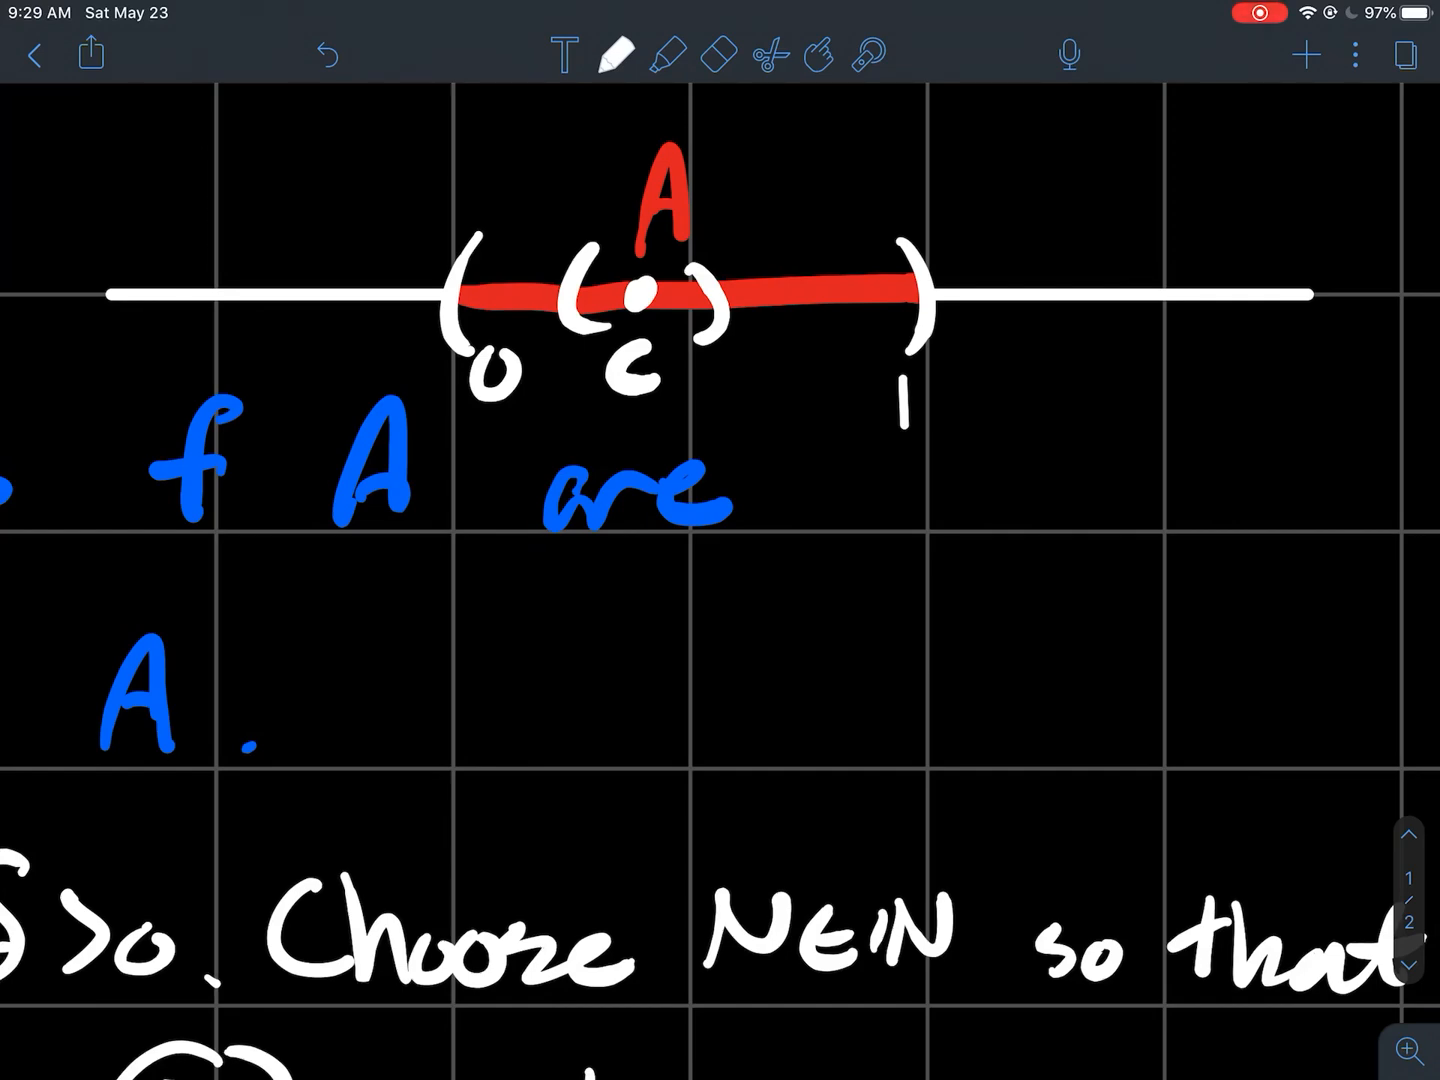
left_click_drag(596, 291, 603, 304)
left_click(327, 54)
left_click(328, 54)
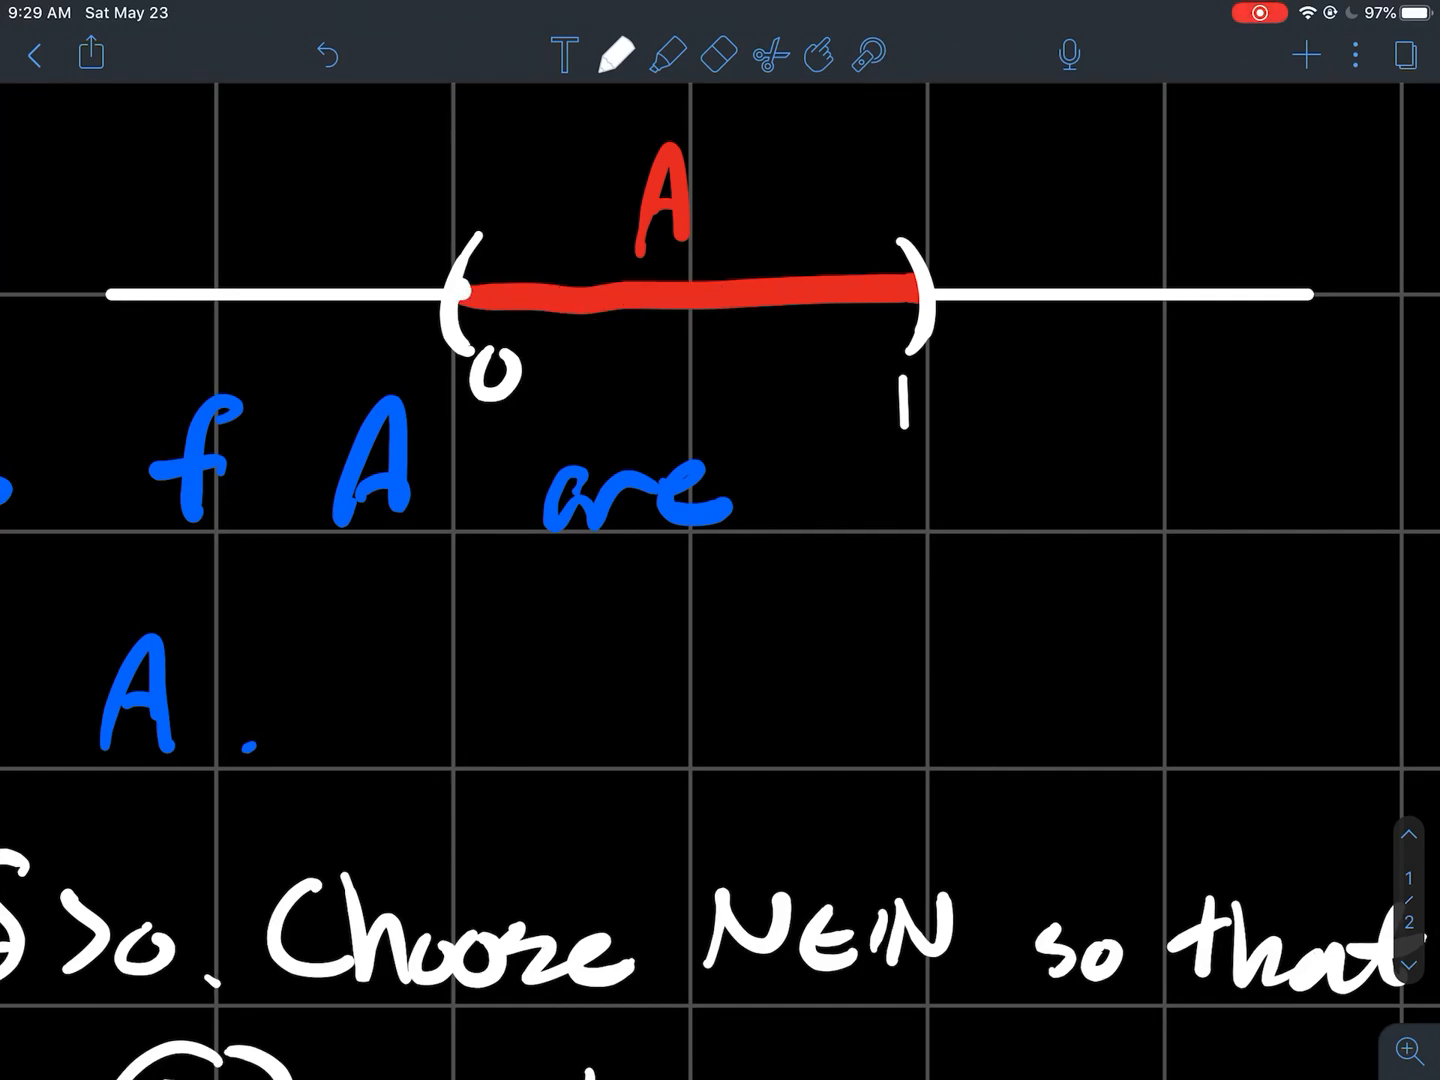
left_click_drag(462, 283, 471, 304)
left_click_drag(425, 234, 419, 327)
left_click_drag(517, 234, 524, 335)
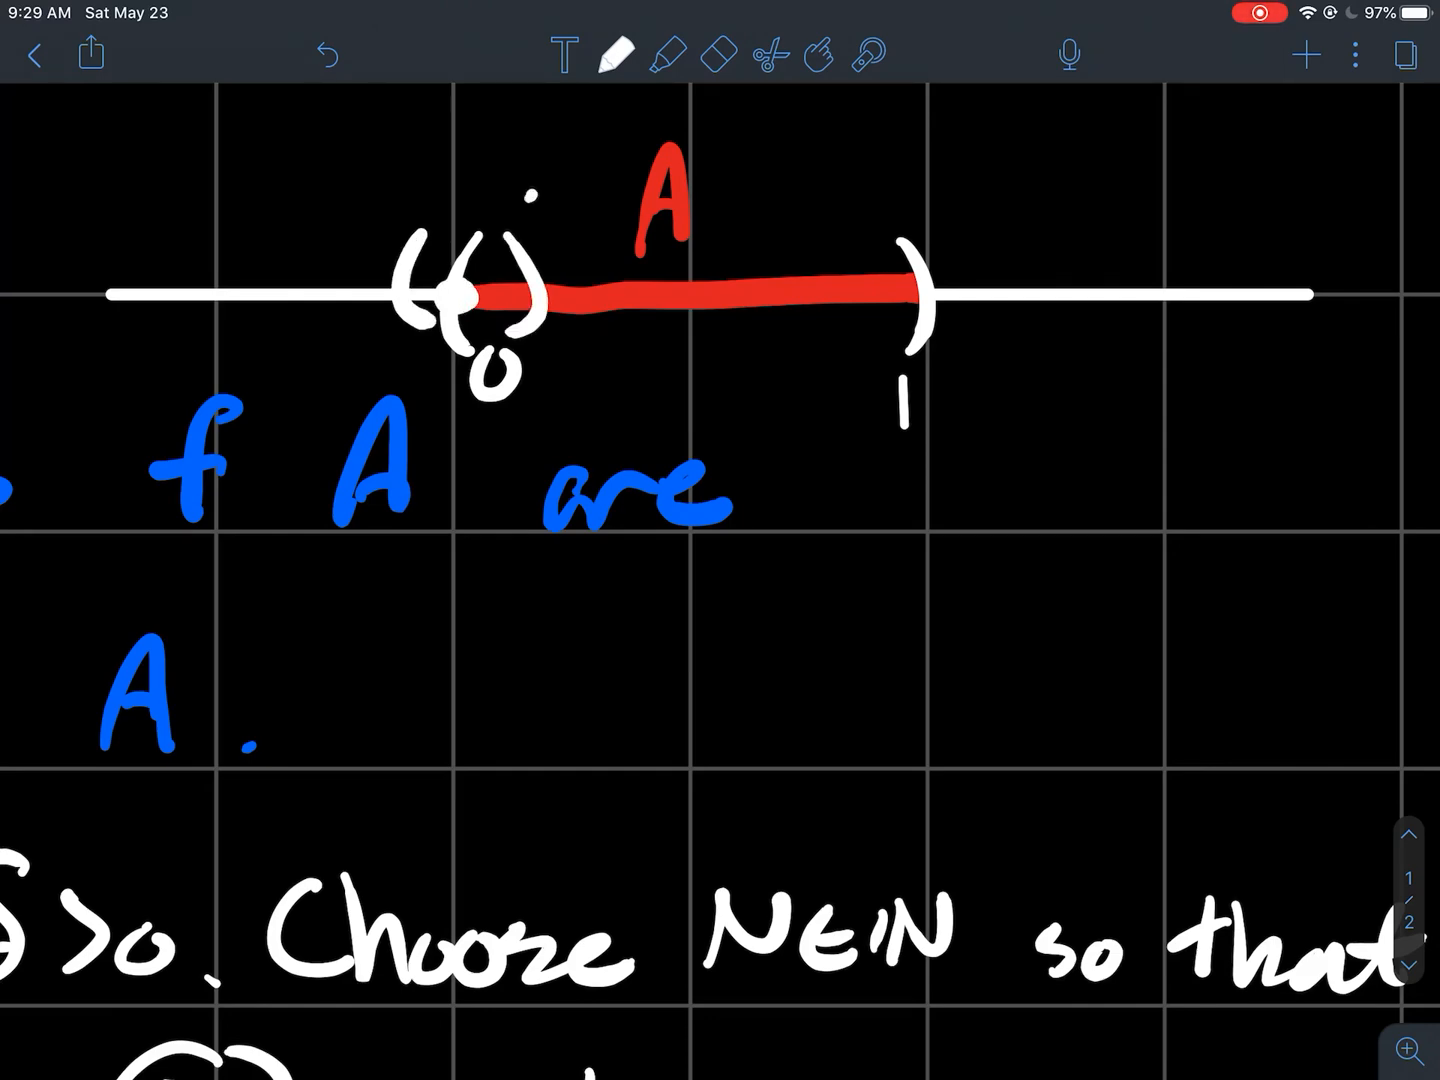
left_click_drag(531, 193, 504, 268)
left_click(327, 54)
left_click(328, 55)
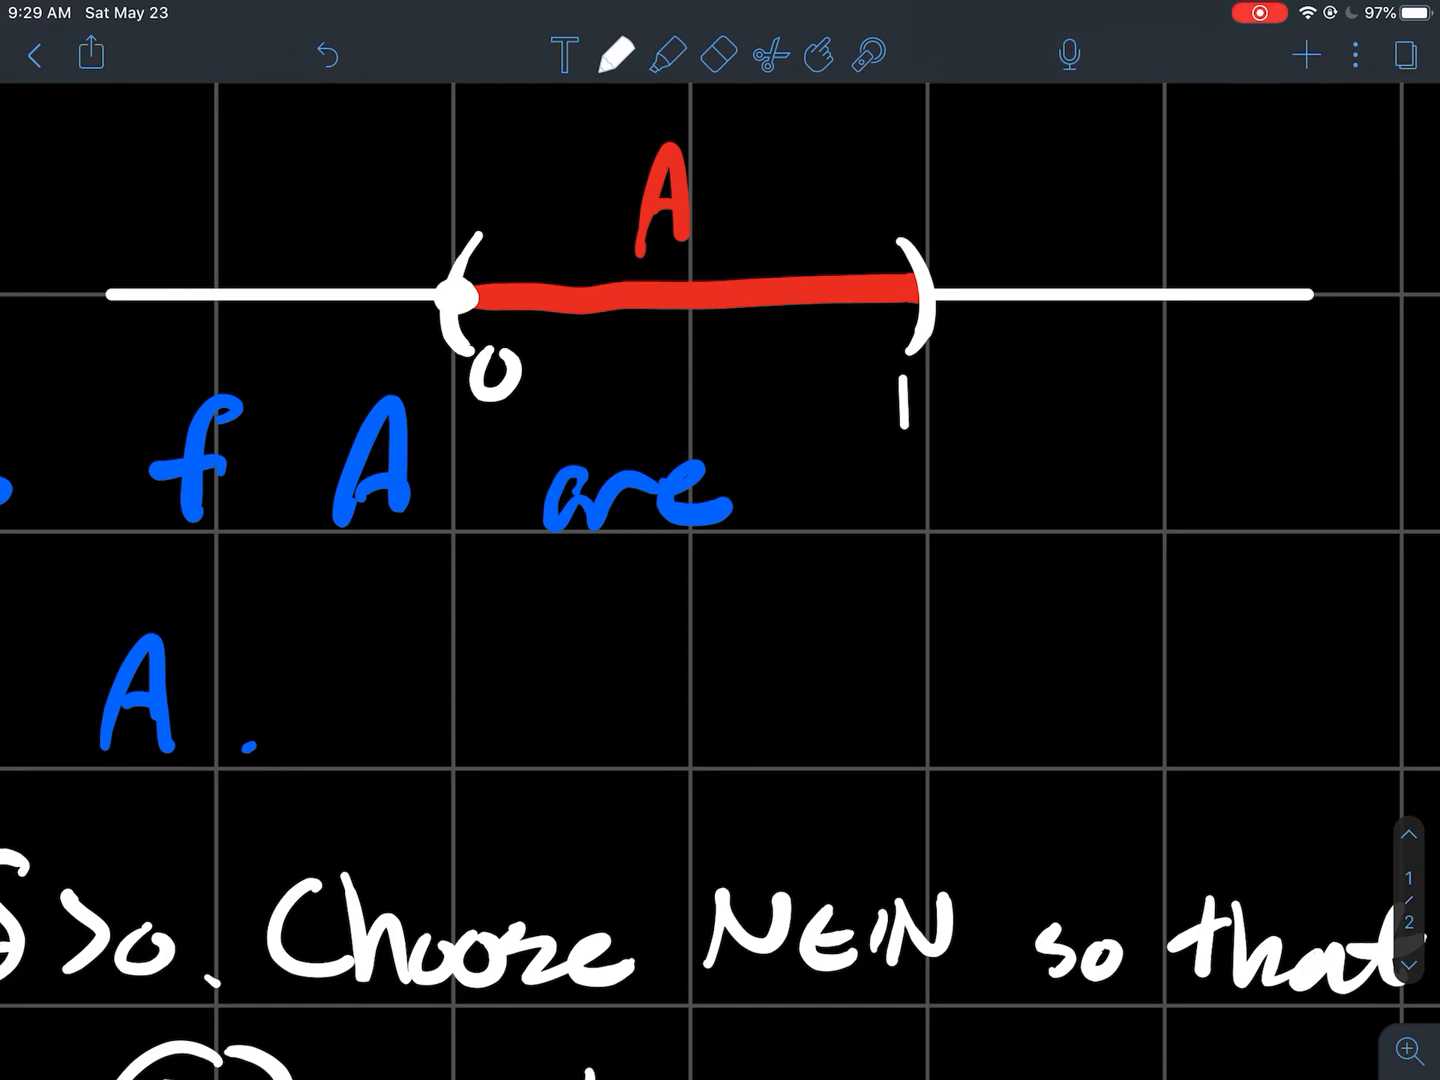
left_click_drag(872, 231, 868, 327)
mouse_move(956, 230)
left_mouse_down()
mouse_move(975, 329)
mouse_move(934, 304)
left_mouse_up()
mouse_move(968, 141)
left_mouse_down()
mouse_move(901, 225)
mouse_move(928, 242)
left_mouse_up()
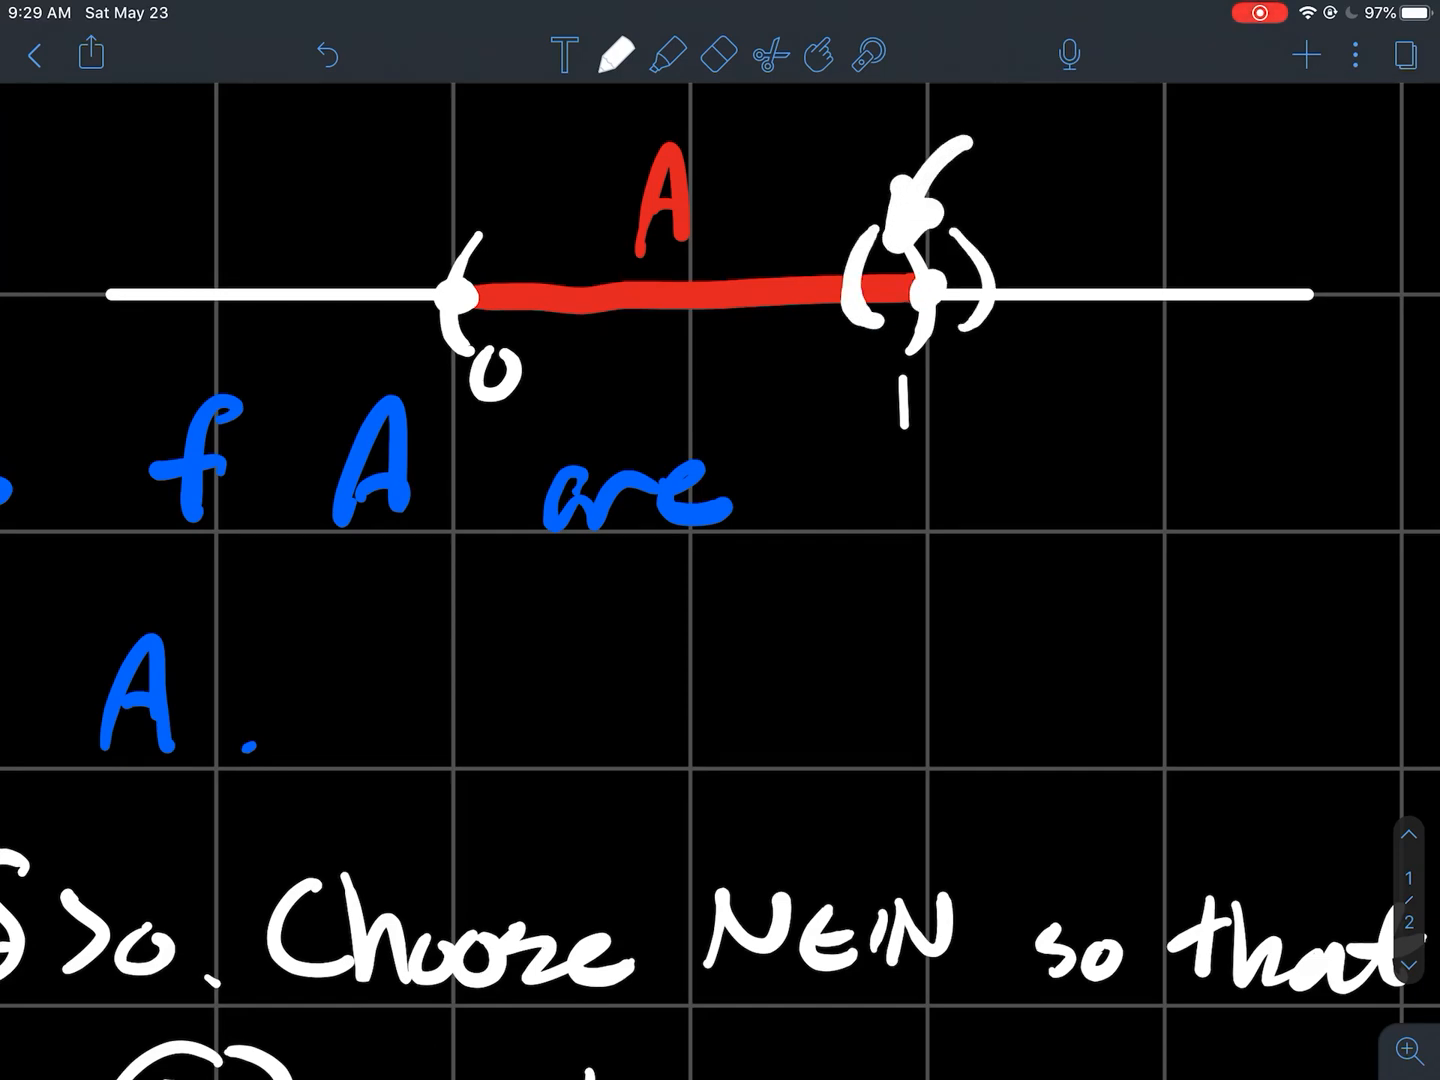
left_click(327, 54)
left_click(327, 54)
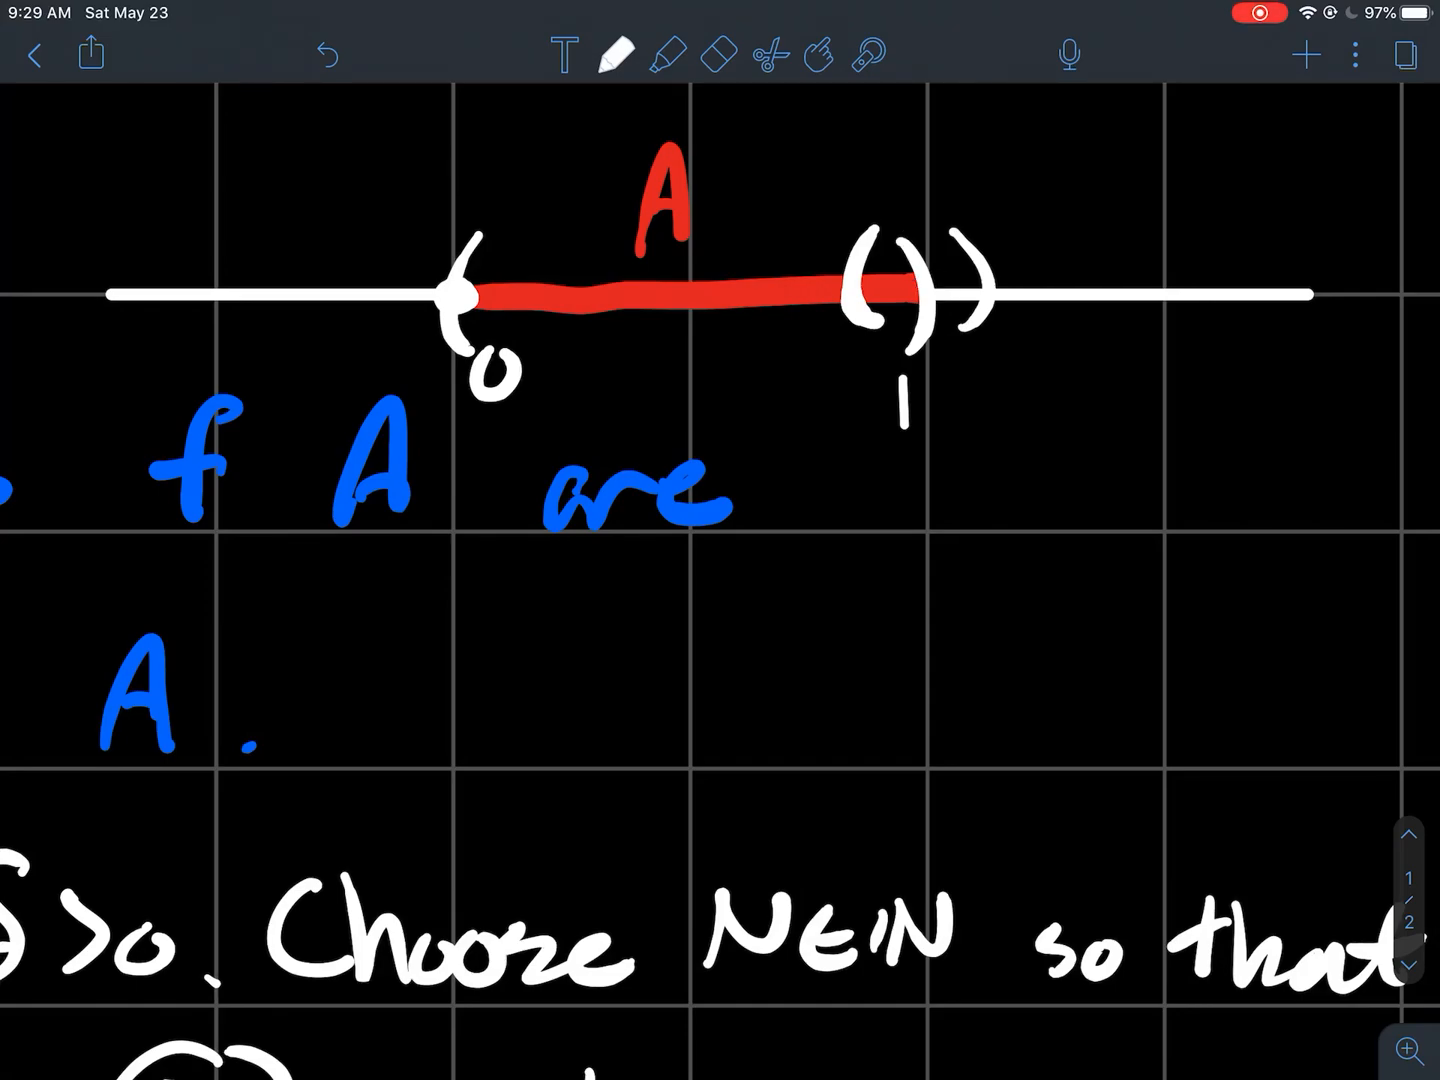
left_click(328, 55)
scroll(720, 563, "down", 5)
scroll(720, 562, "down", 5)
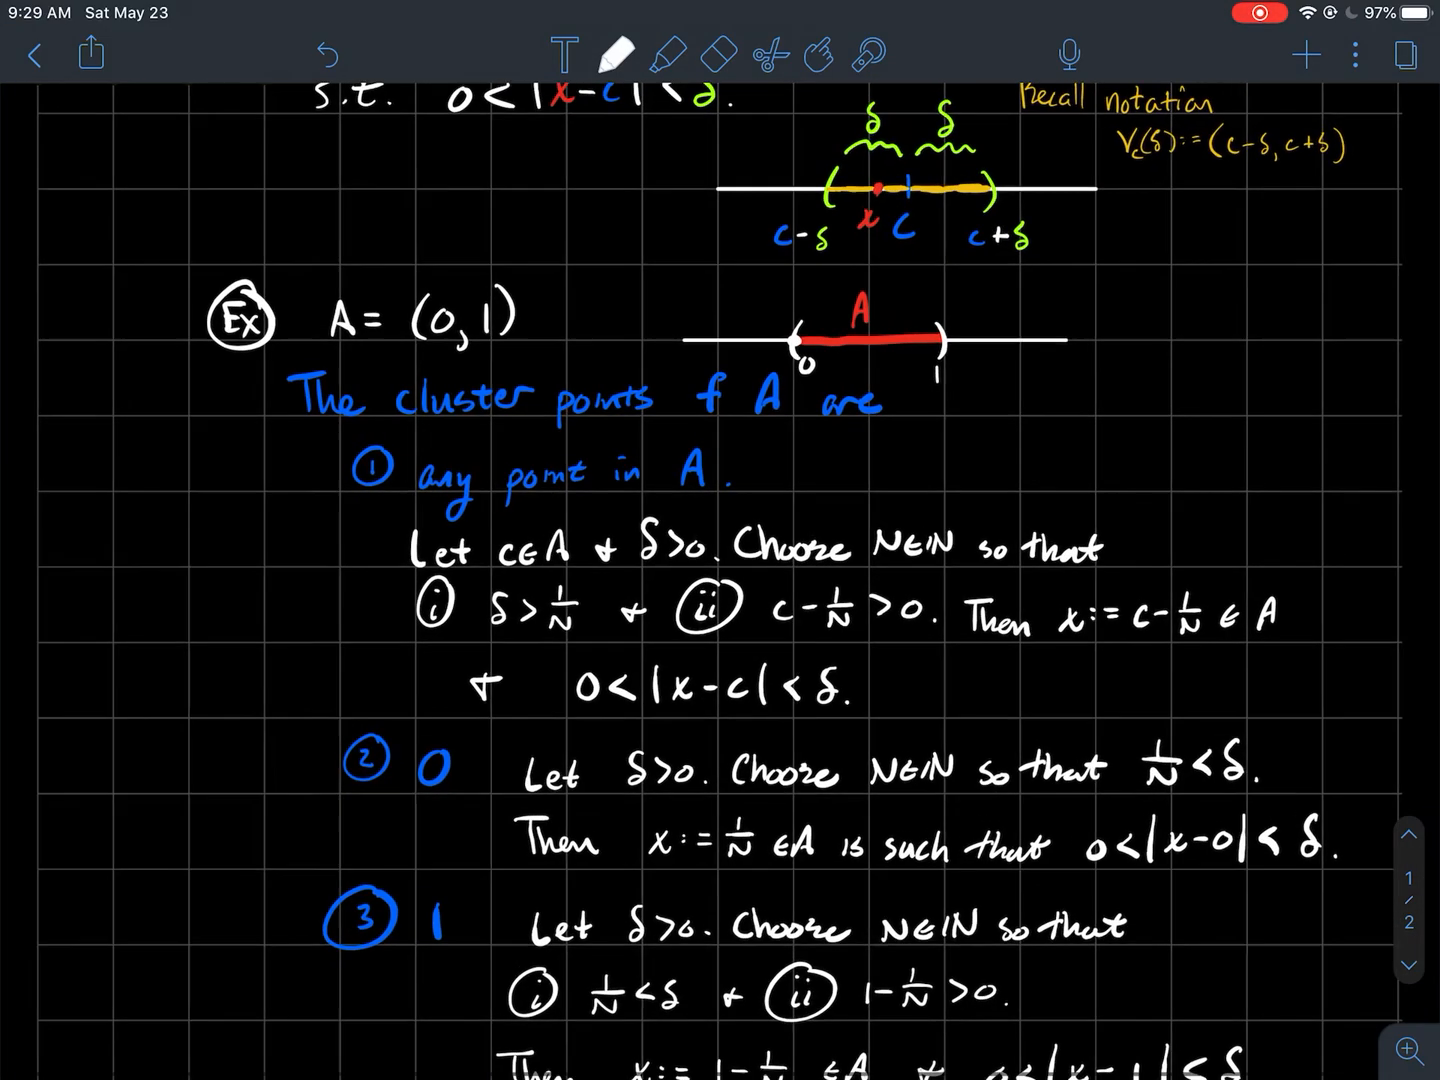
scroll(720, 562, "down", 3)
scroll(721, 563, "down", 2)
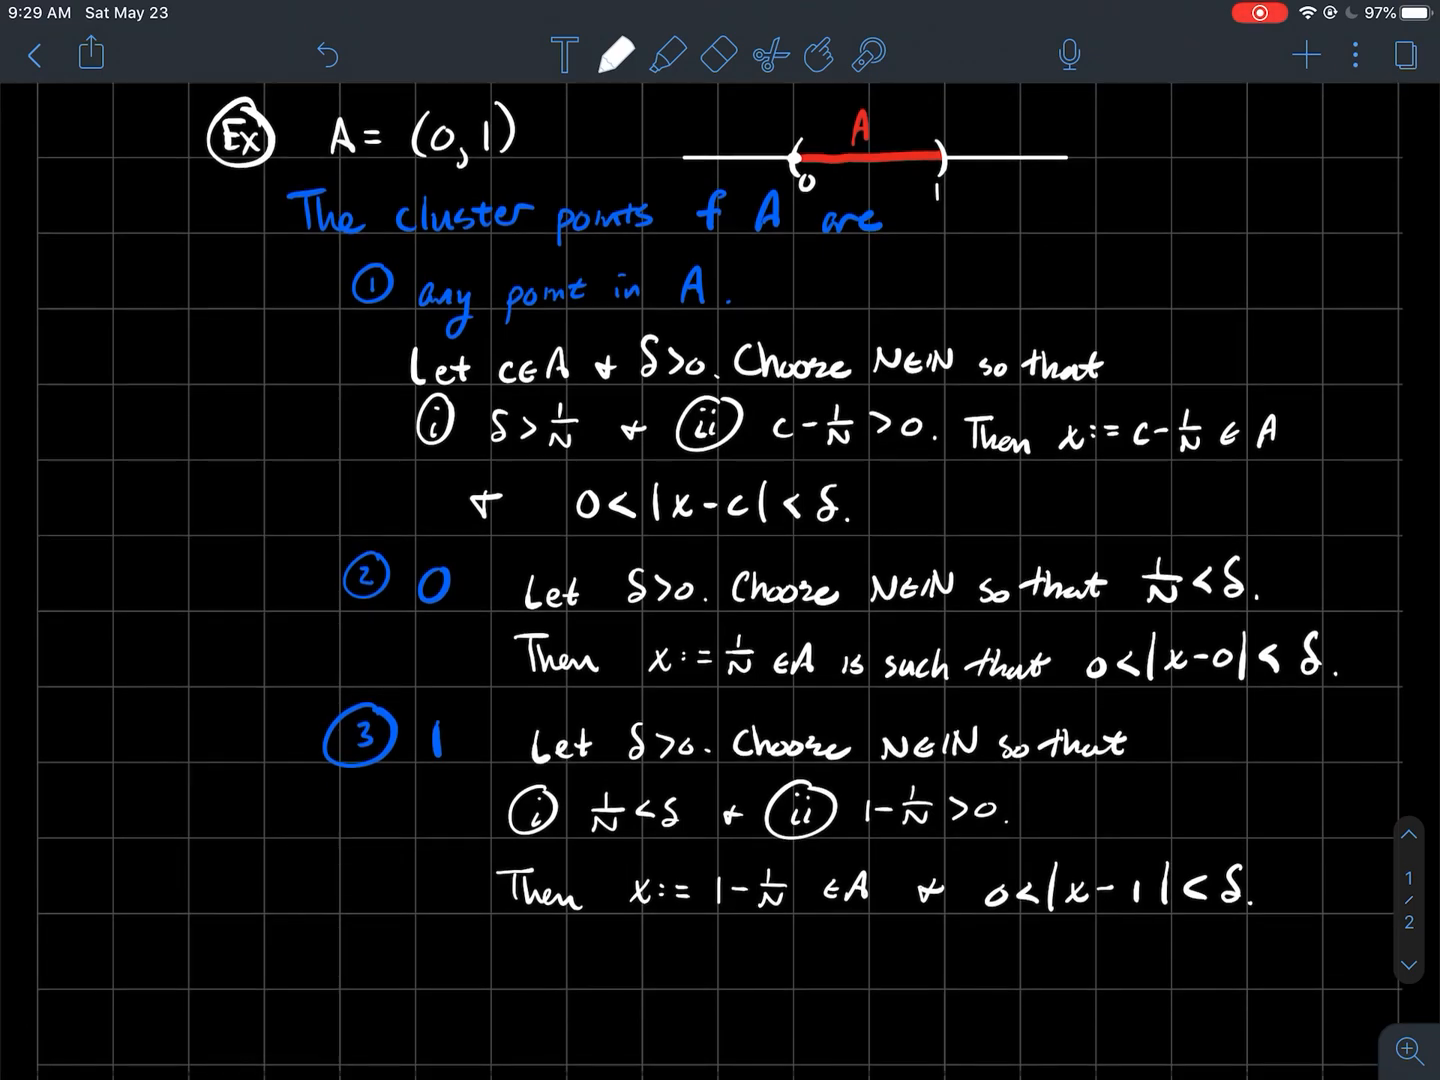
scroll(720, 563, "down", 5)
scroll(720, 563, "down", 5)
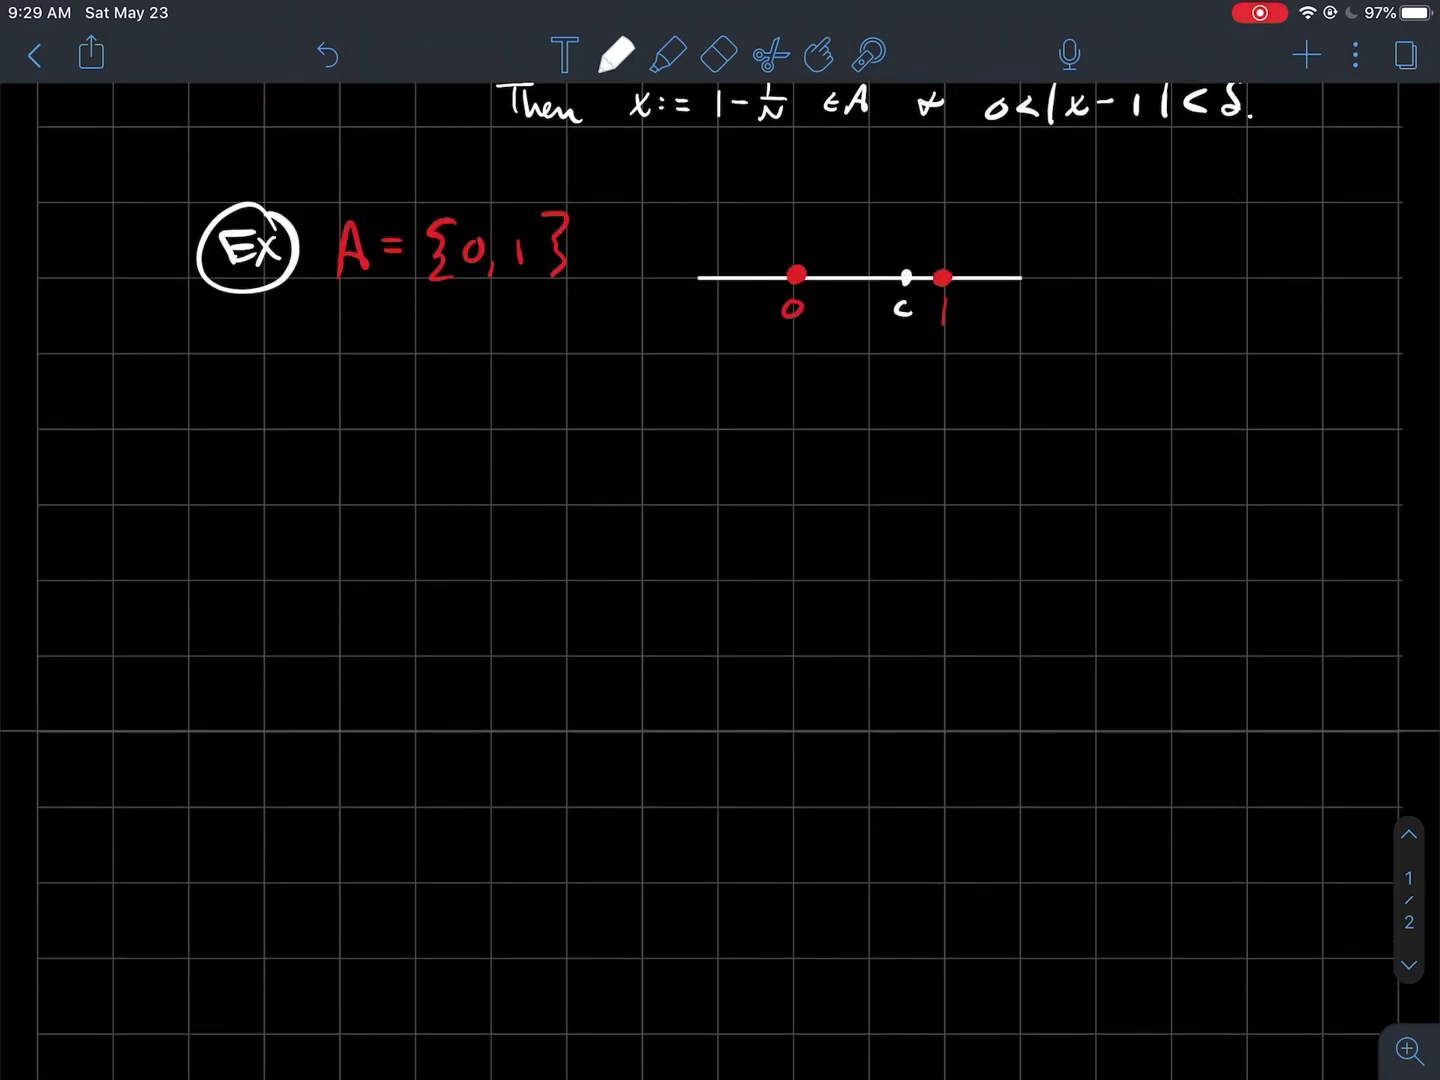
scroll(720, 563, "down", 3)
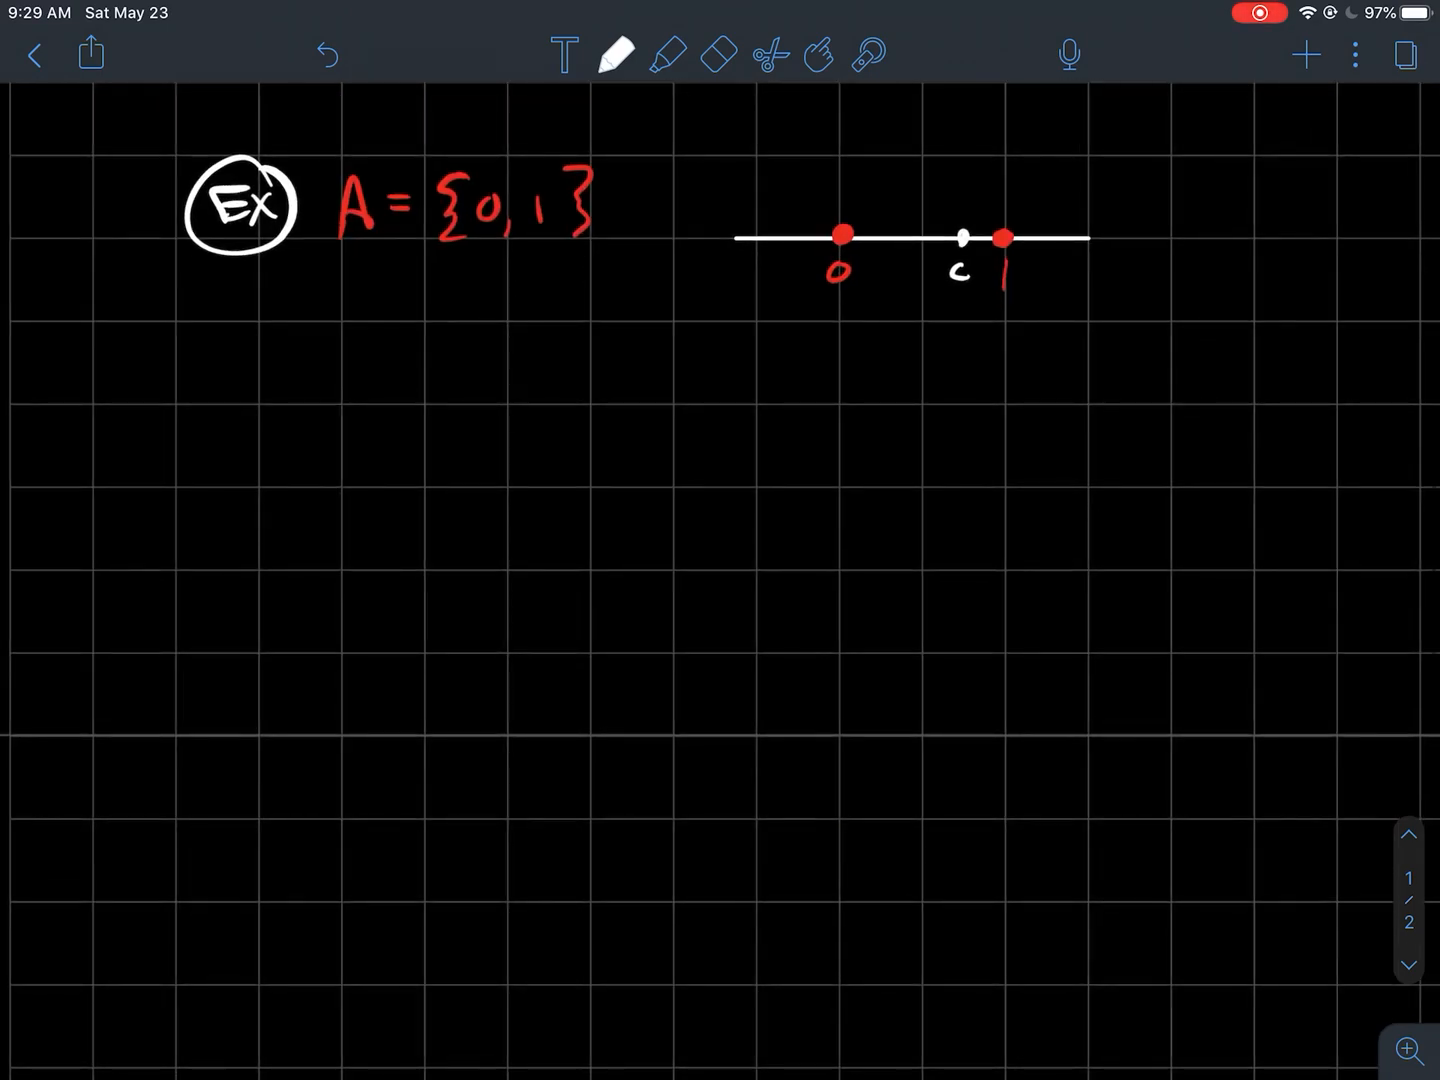
scroll(720, 562, "down", 1)
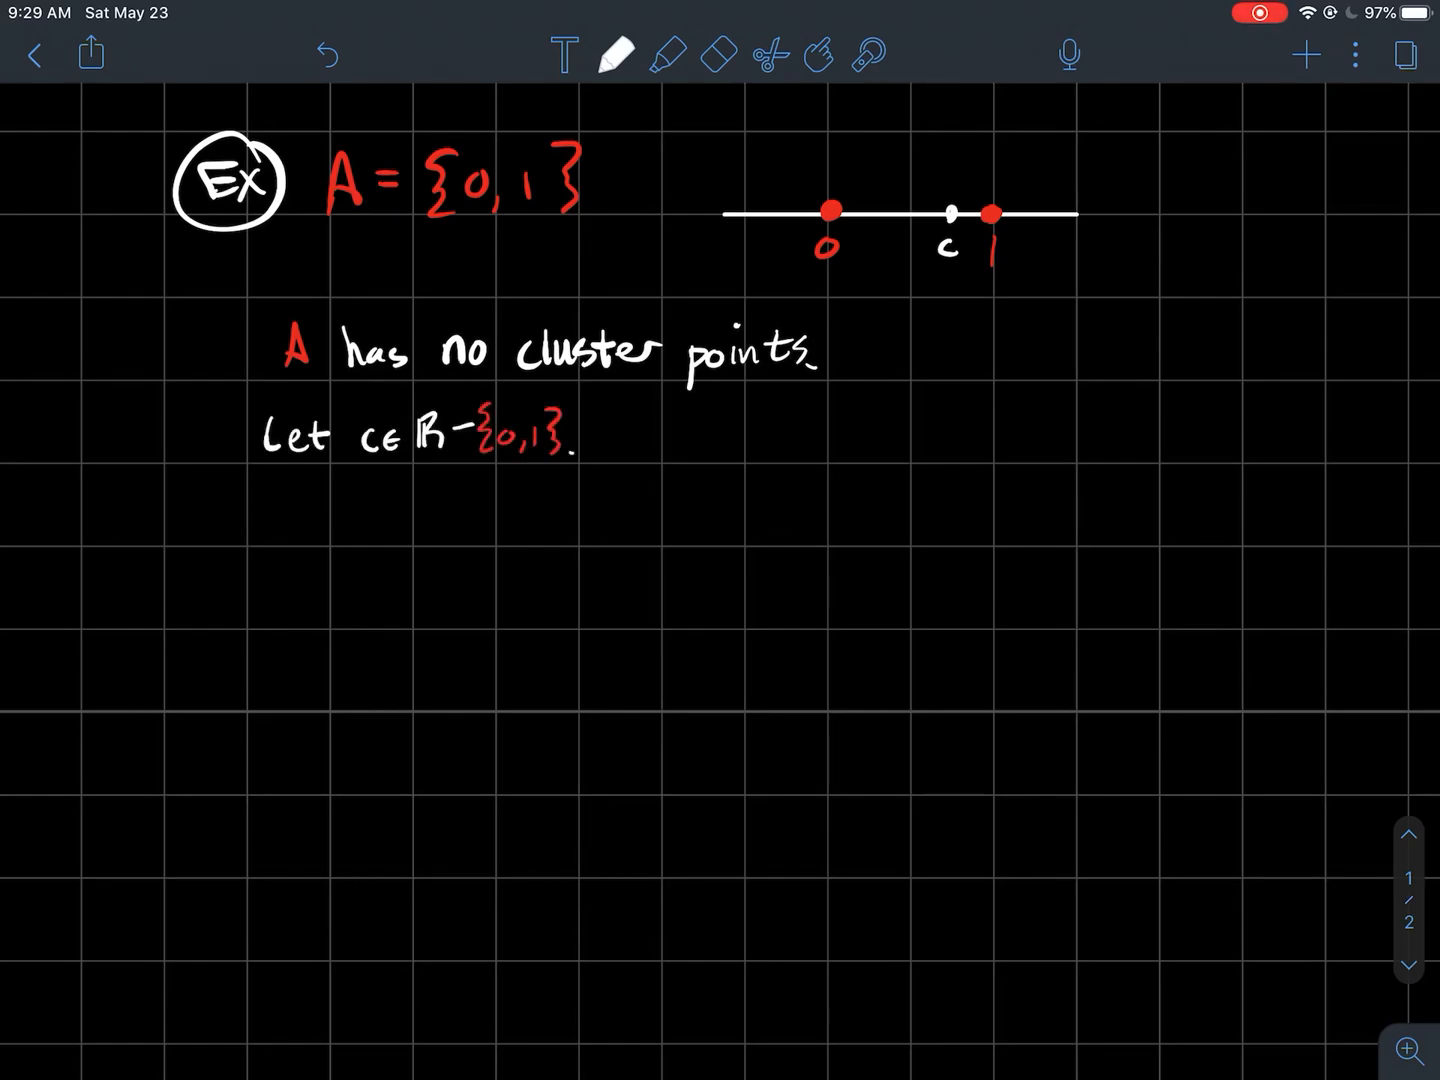
- Highlight 'Let c ∈ ℝ−{0,1}', inf and |c| in the δ definition, undoing as needed
left_click(669, 55)
left_click_drag(248, 441, 597, 441)
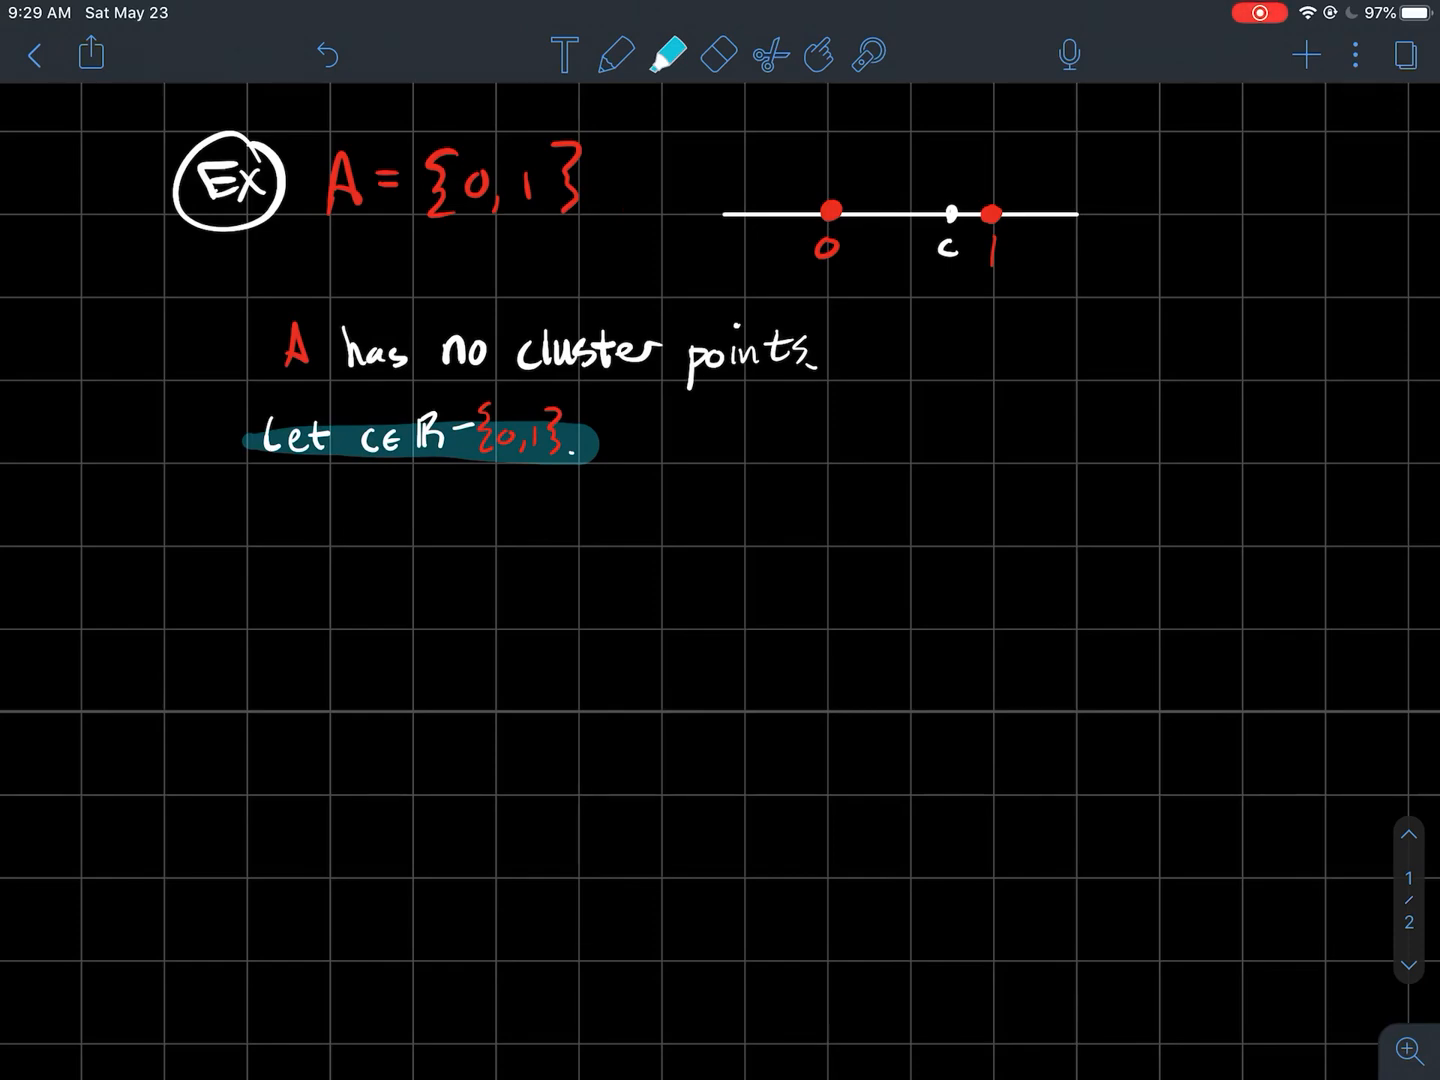
key("ctrl+z")
left_click_drag(417, 434, 580, 439)
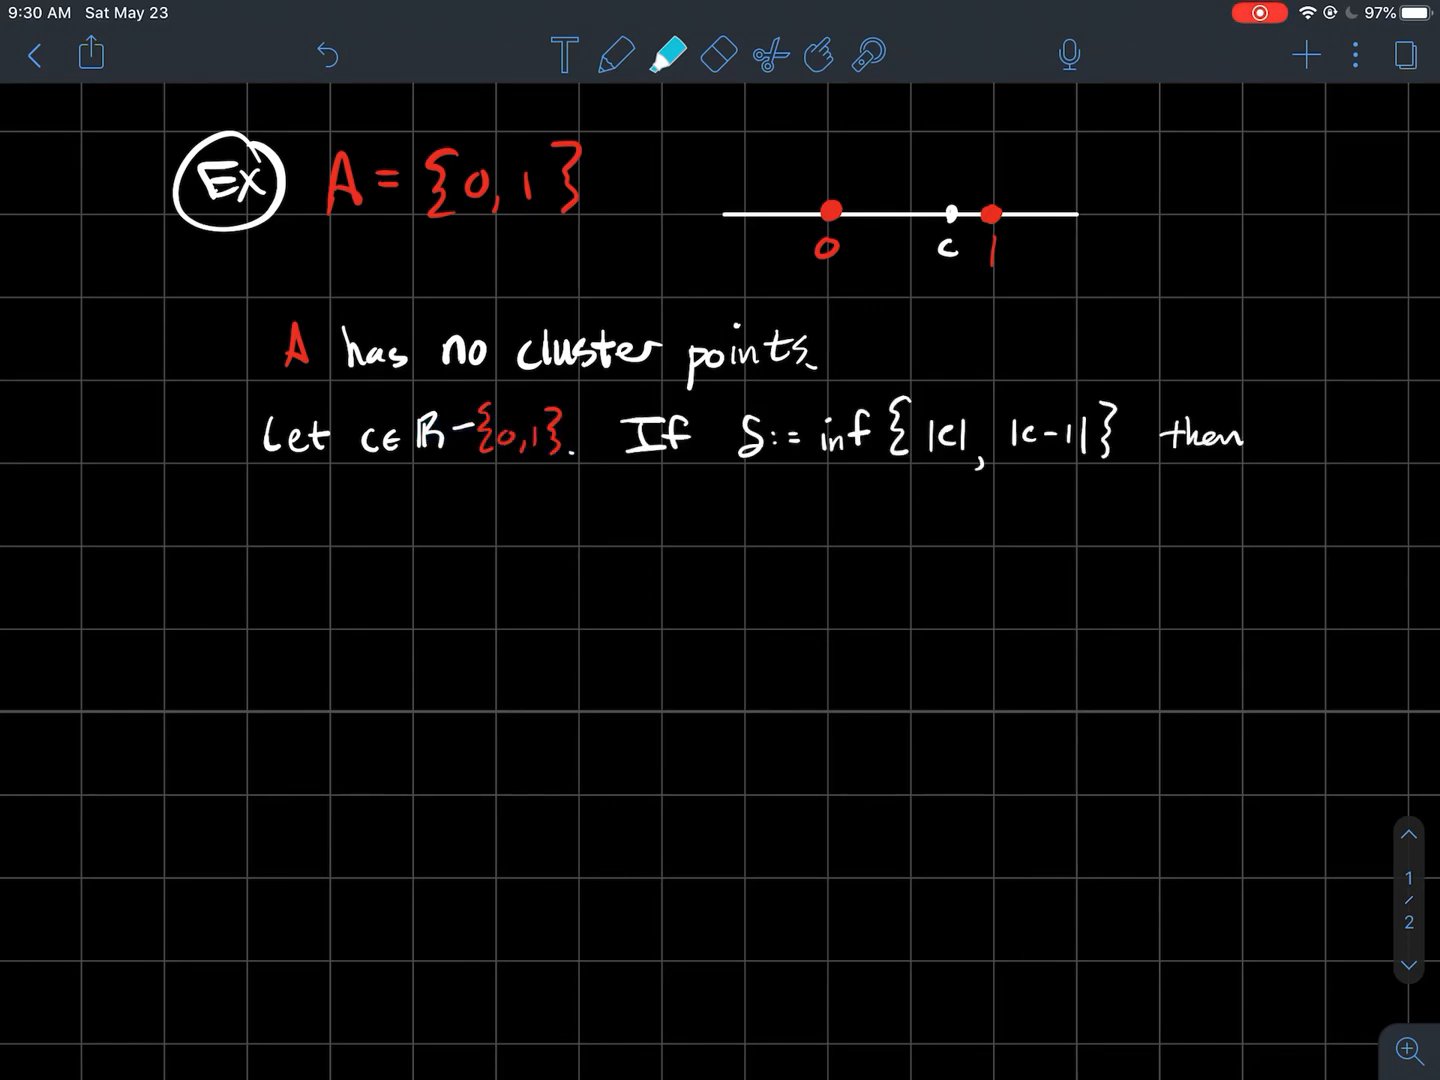
left_click_drag(817, 416, 869, 450)
left_click_drag(924, 433, 1074, 456)
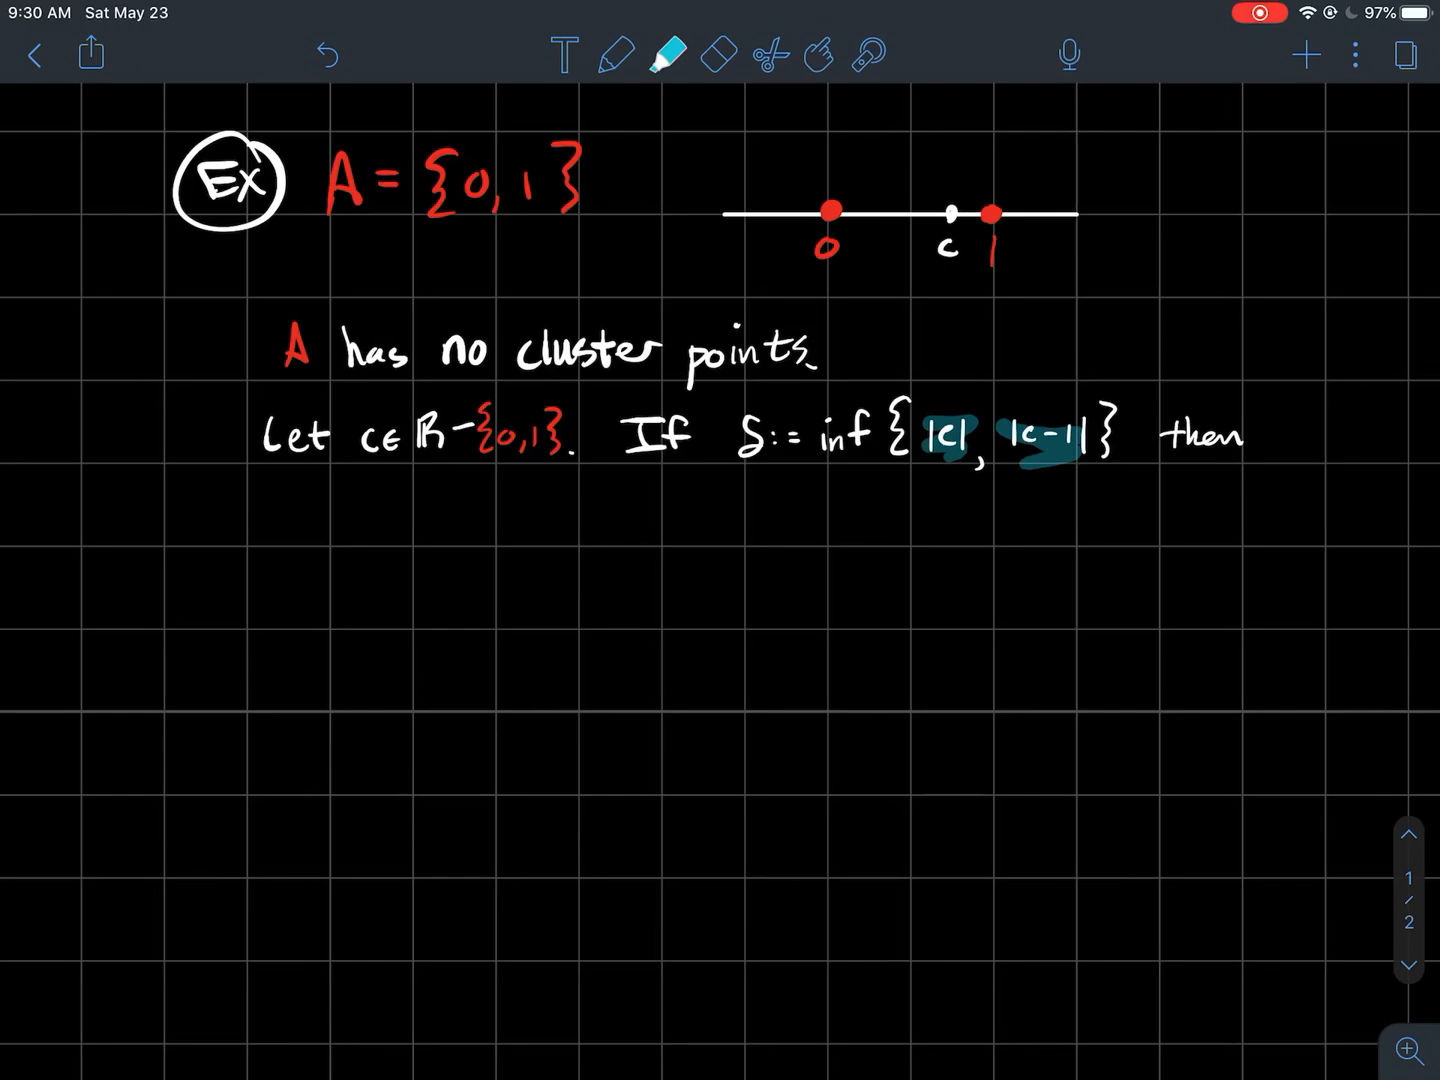
key("ctrl+z")
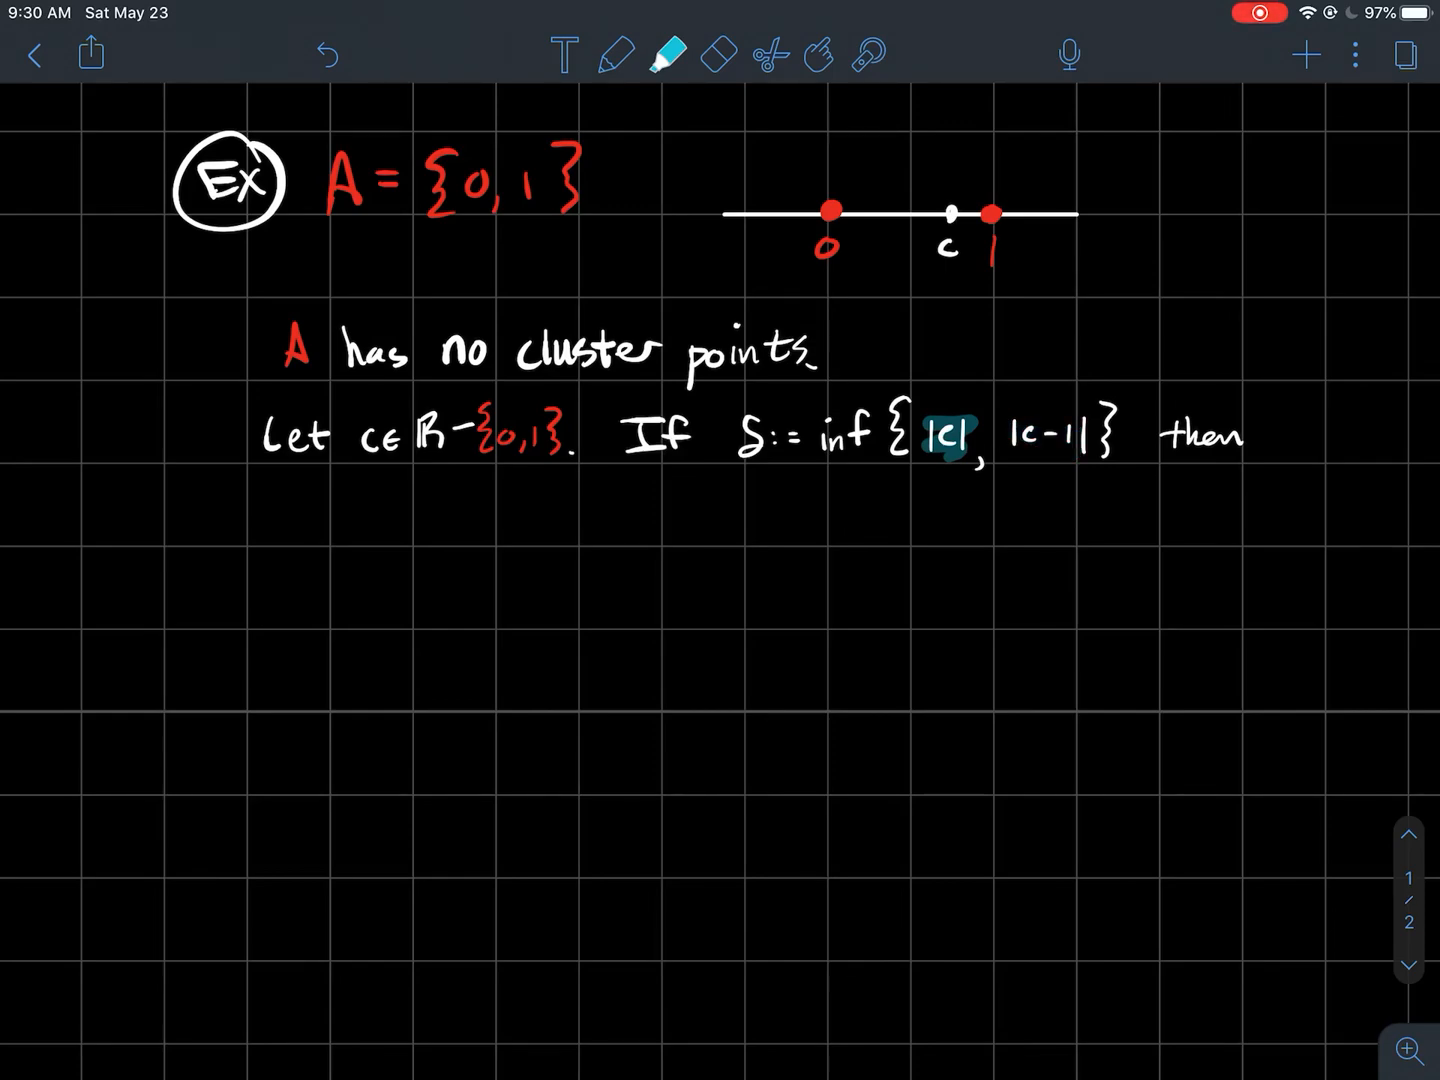
- Pair the 0 in {0,1} with |c| and the 1 with |c−1| via highlights, then clear them
left_click_drag(512, 418, 495, 470)
key("ctrl+z")
key("ctrl+z")
left_click_drag(1004, 434, 1078, 430)
left_click_drag(539, 410, 537, 470)
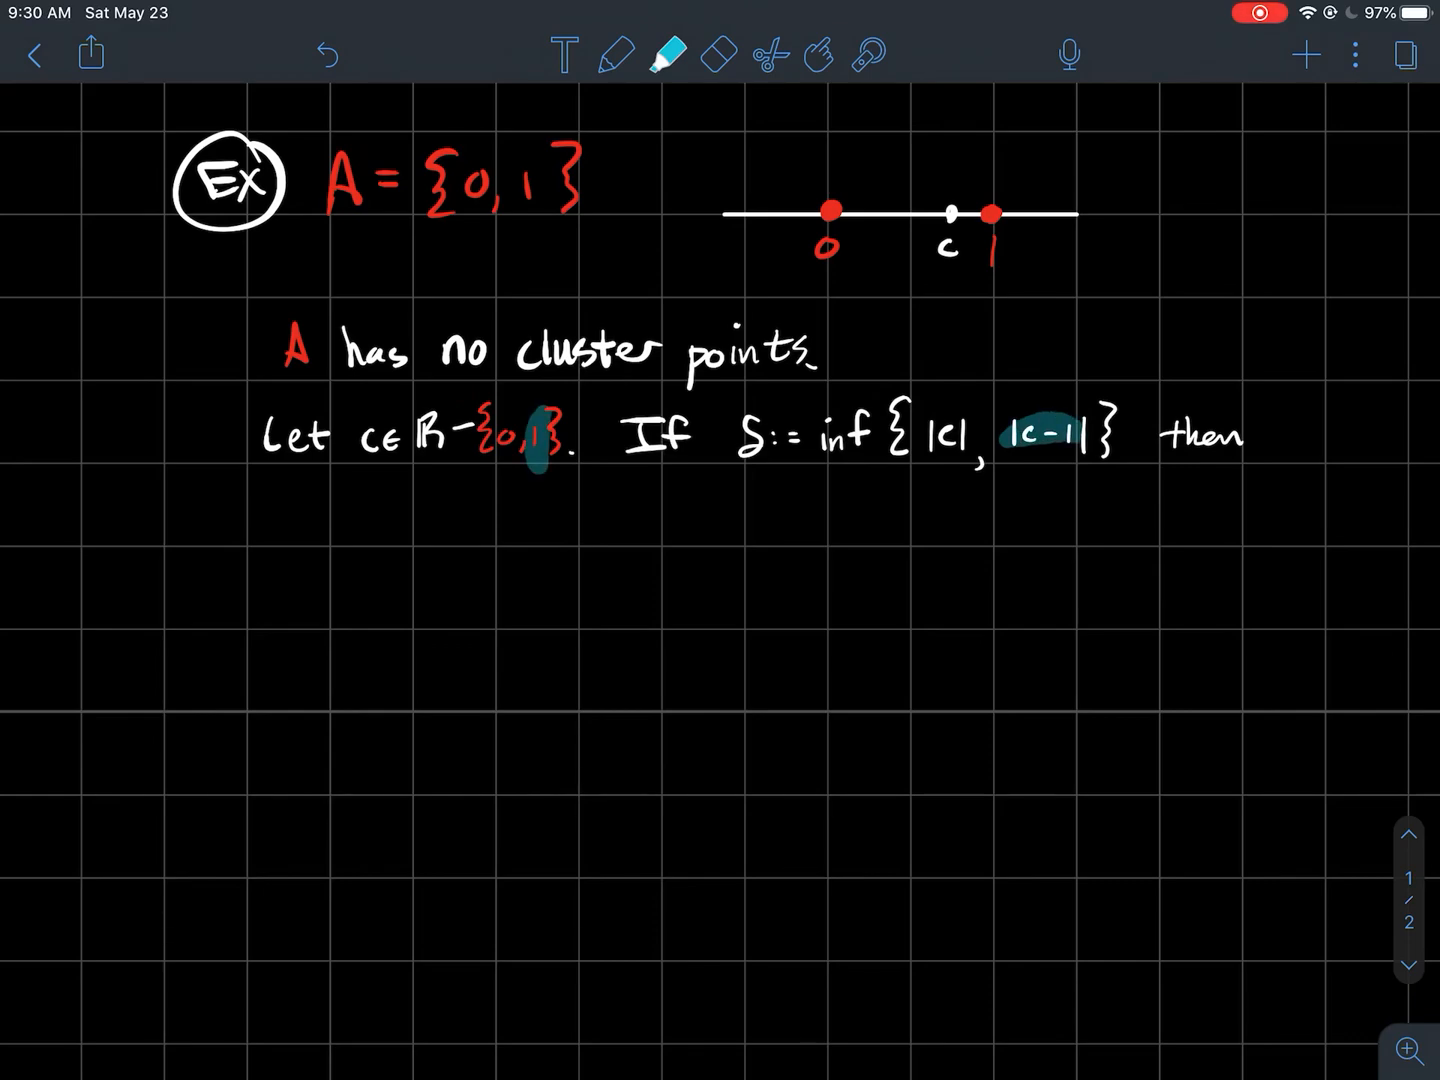
key("ctrl+z")
key("ctrl+z")
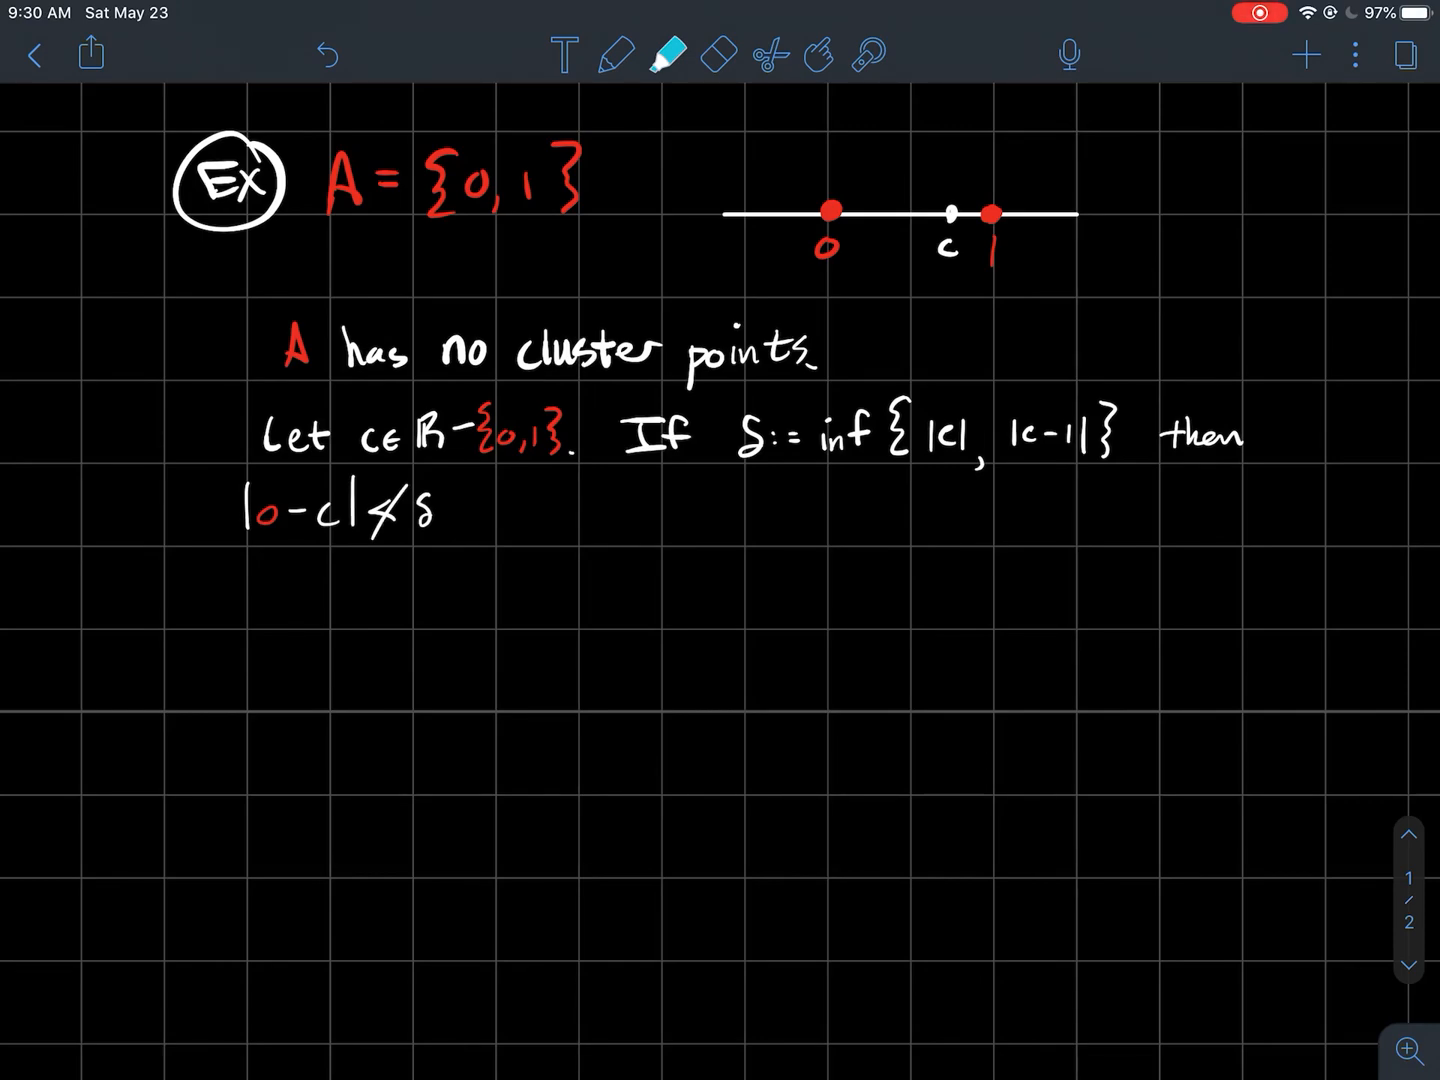
- Link |c| to |0−c|≮δ and |c−1| to |1−c|≮δ with highlights, undoing each
left_click_drag(920, 430, 976, 439)
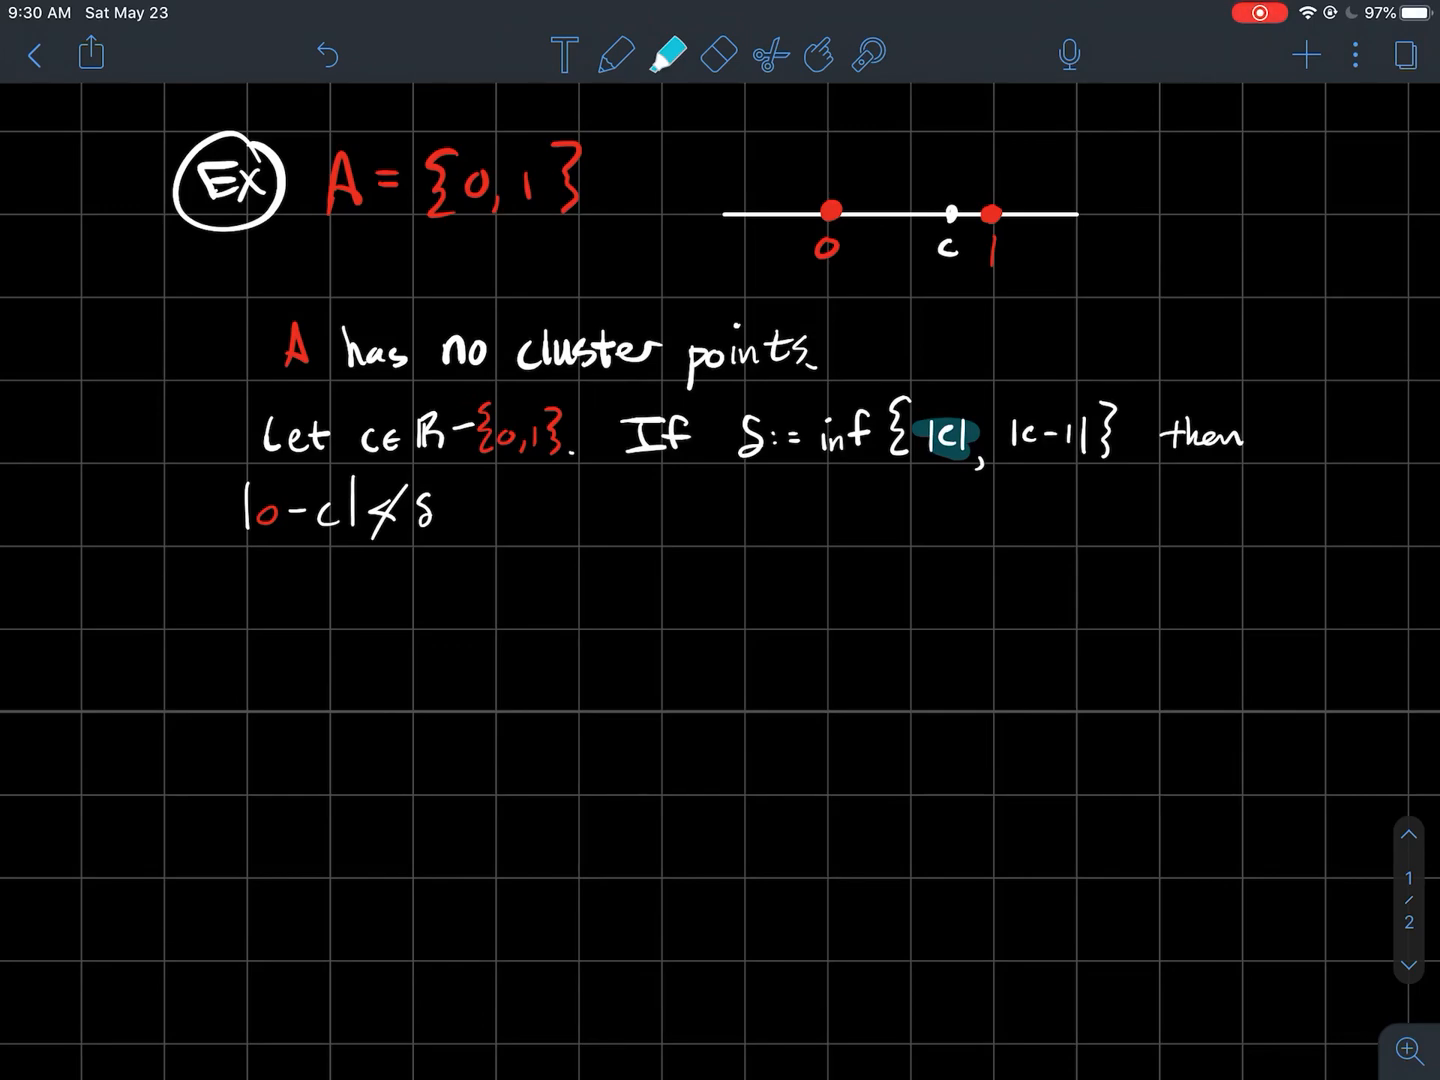
left_click_drag(228, 512, 450, 512)
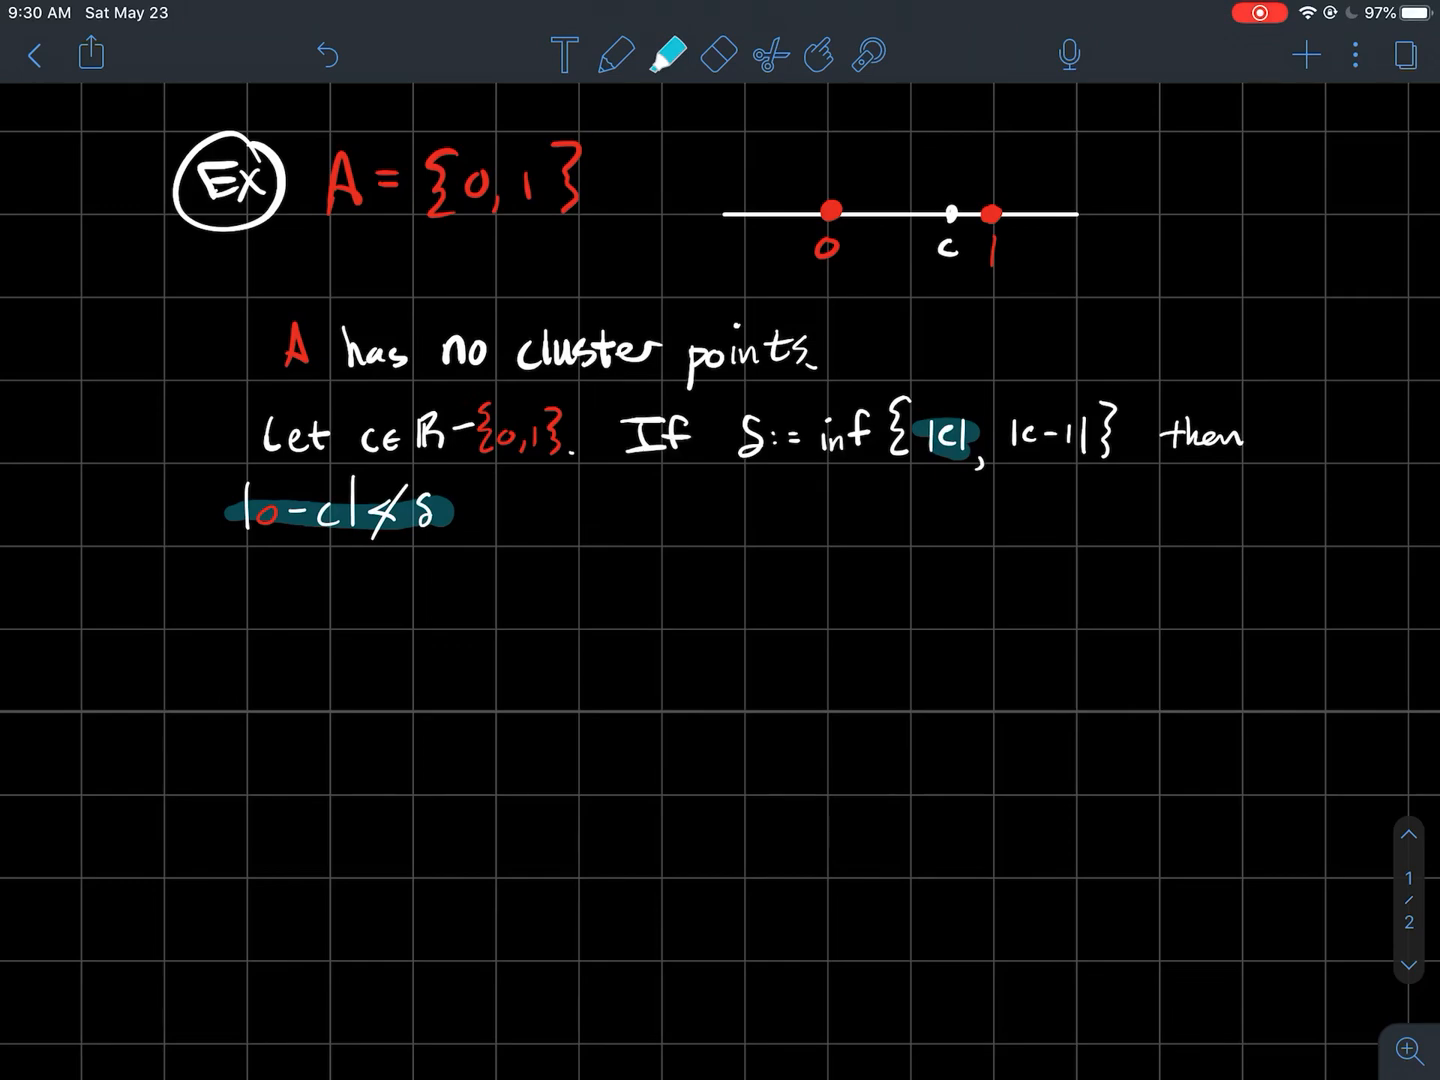
key("ctrl+z")
key("ctrl+z")
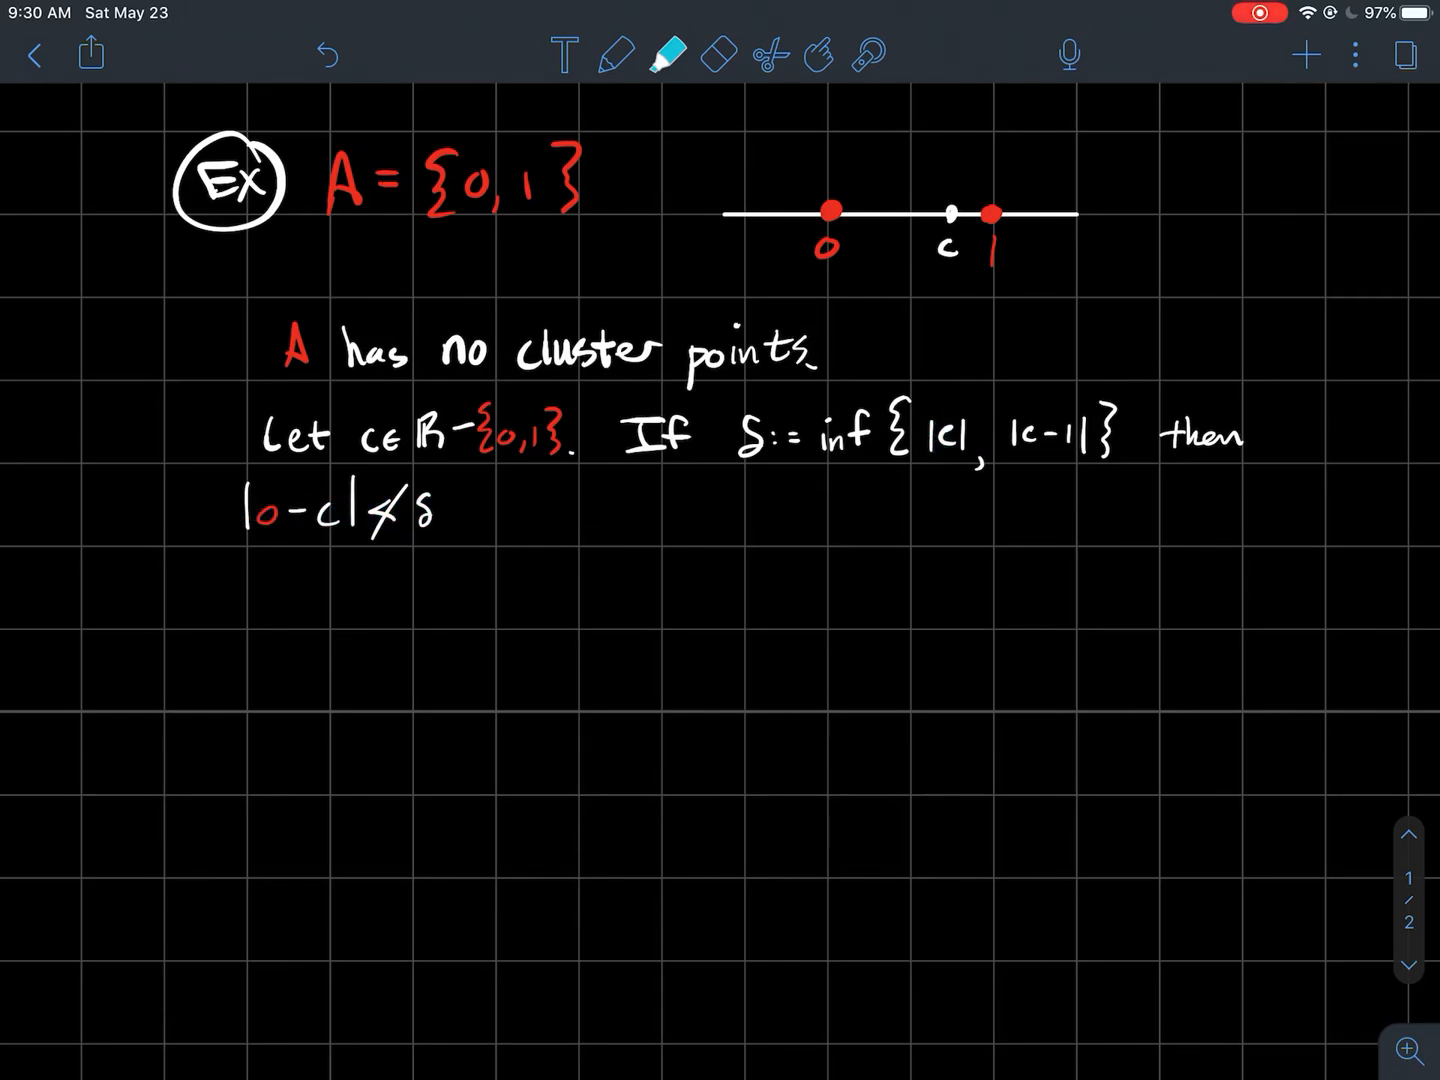
left_click_drag(995, 433, 1108, 433)
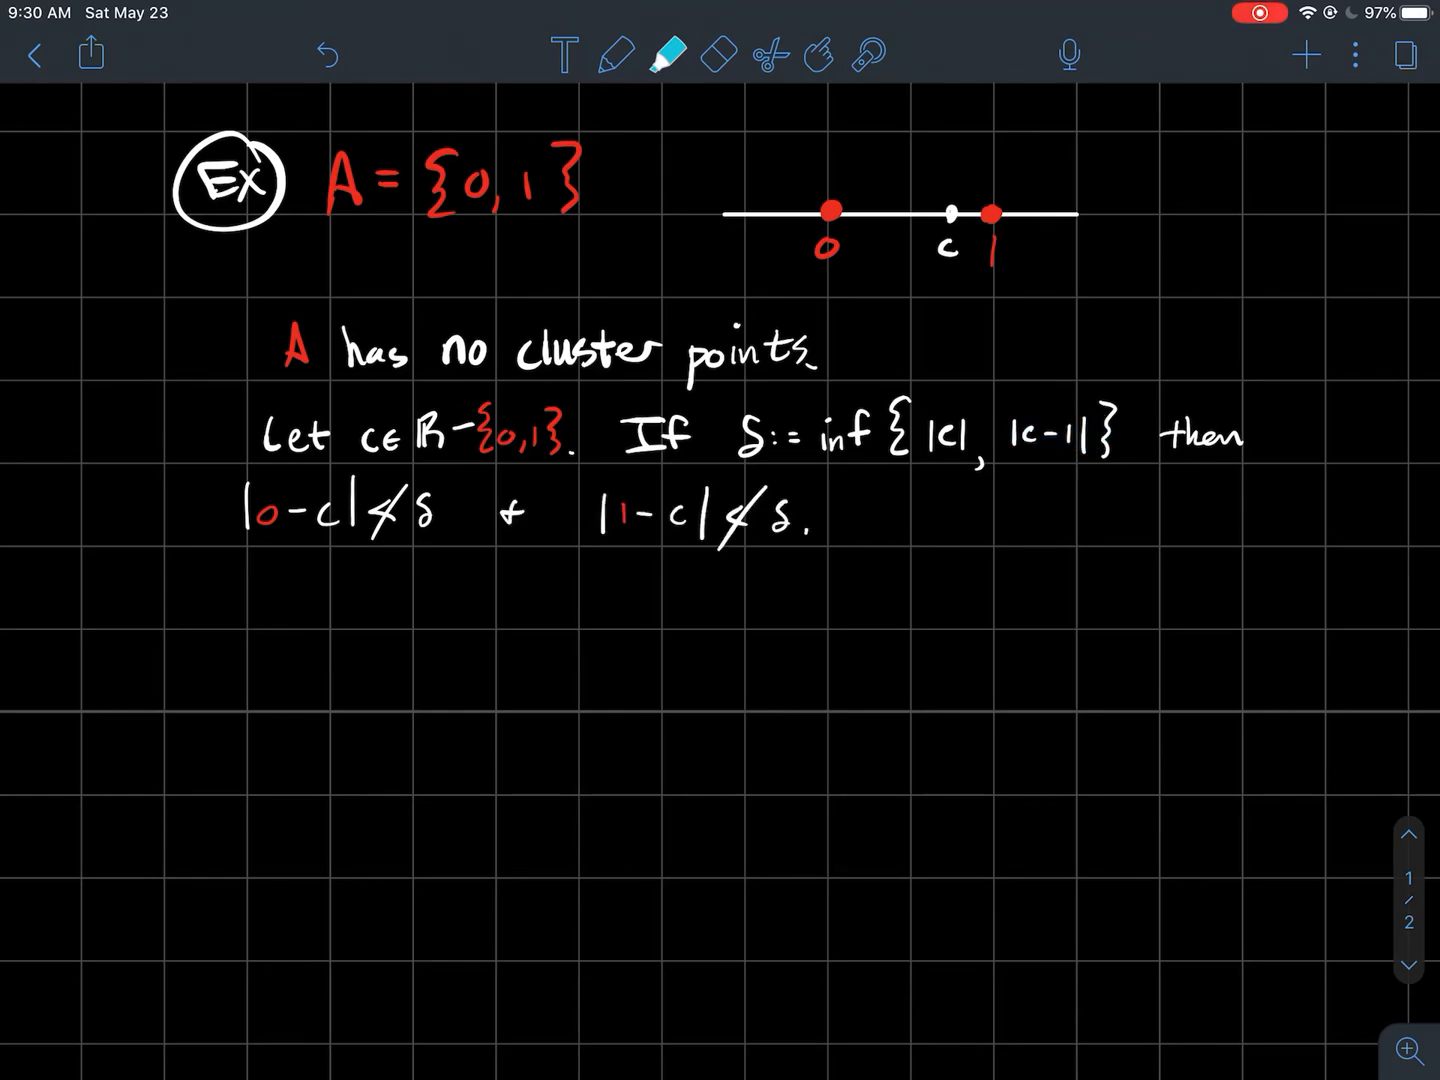
left_click_drag(583, 518, 707, 517)
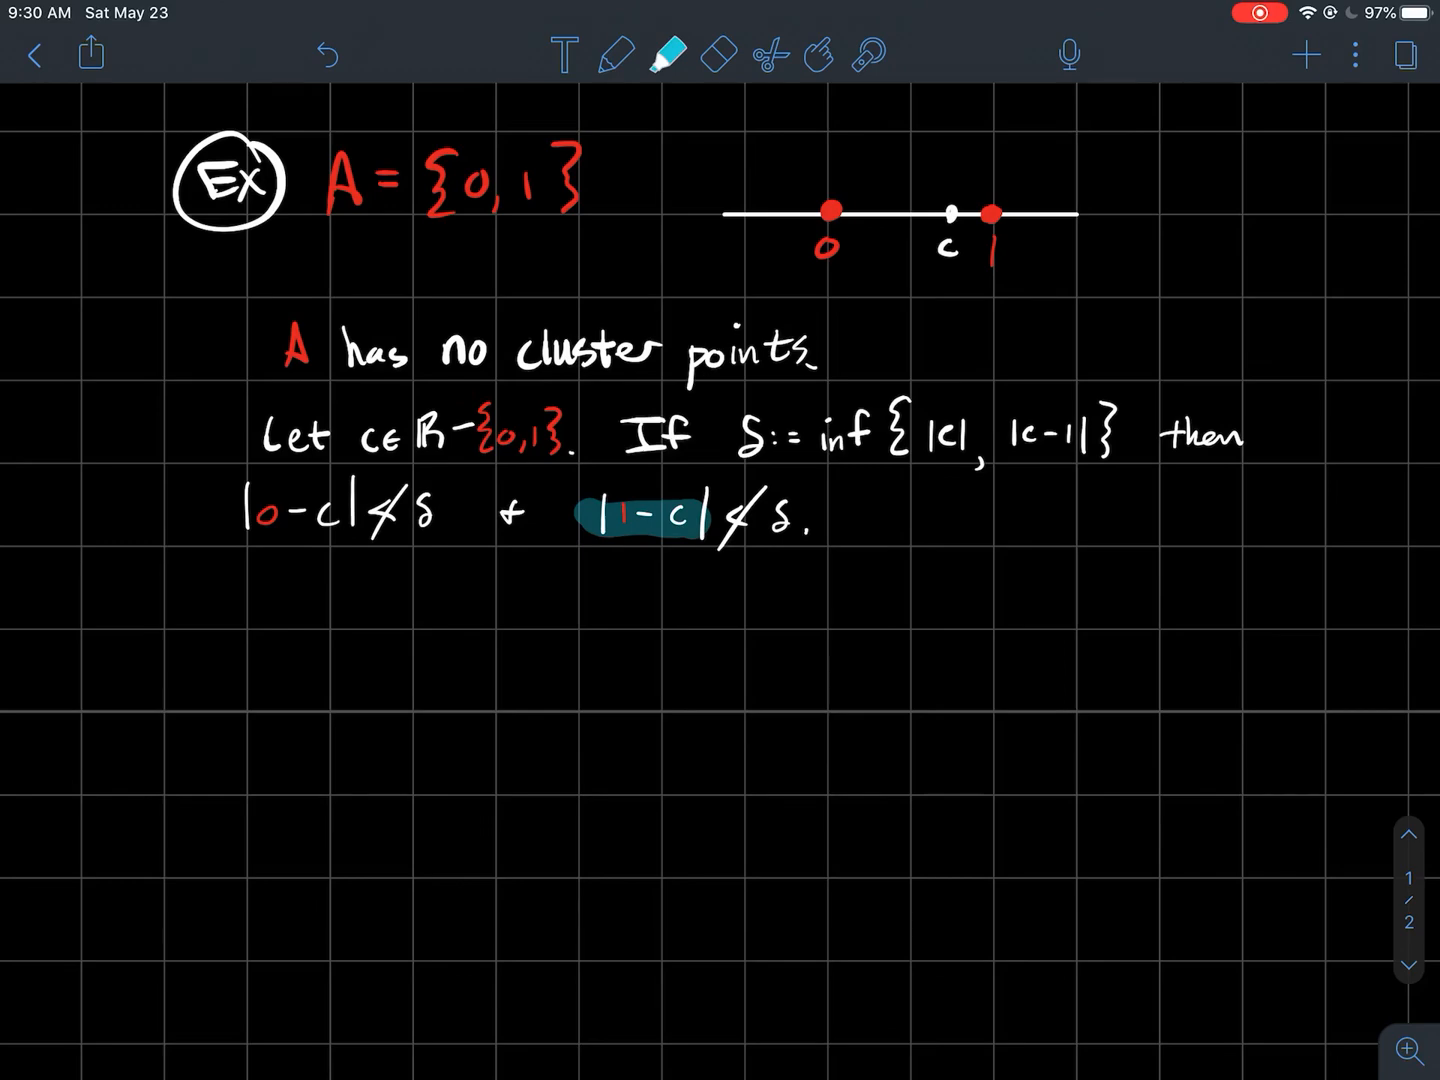
key("ctrl+z")
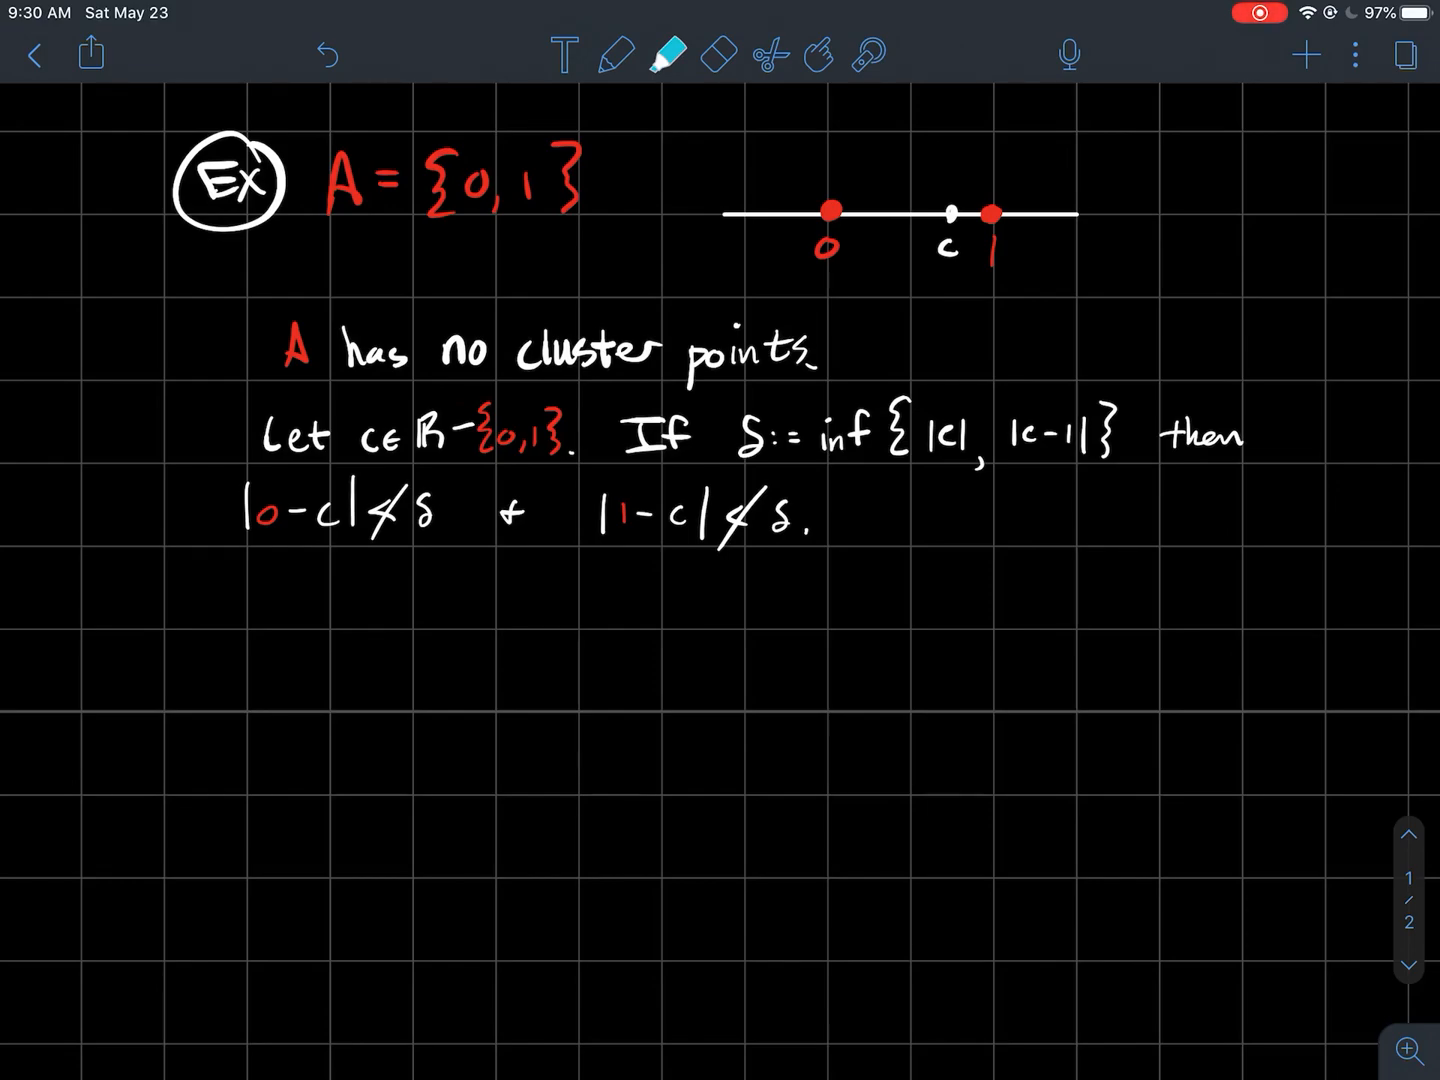
scroll(720, 450, "up", 3)
- With yellow pen ink draw parentheses around c on the number line stopping before 1
left_click(616, 54)
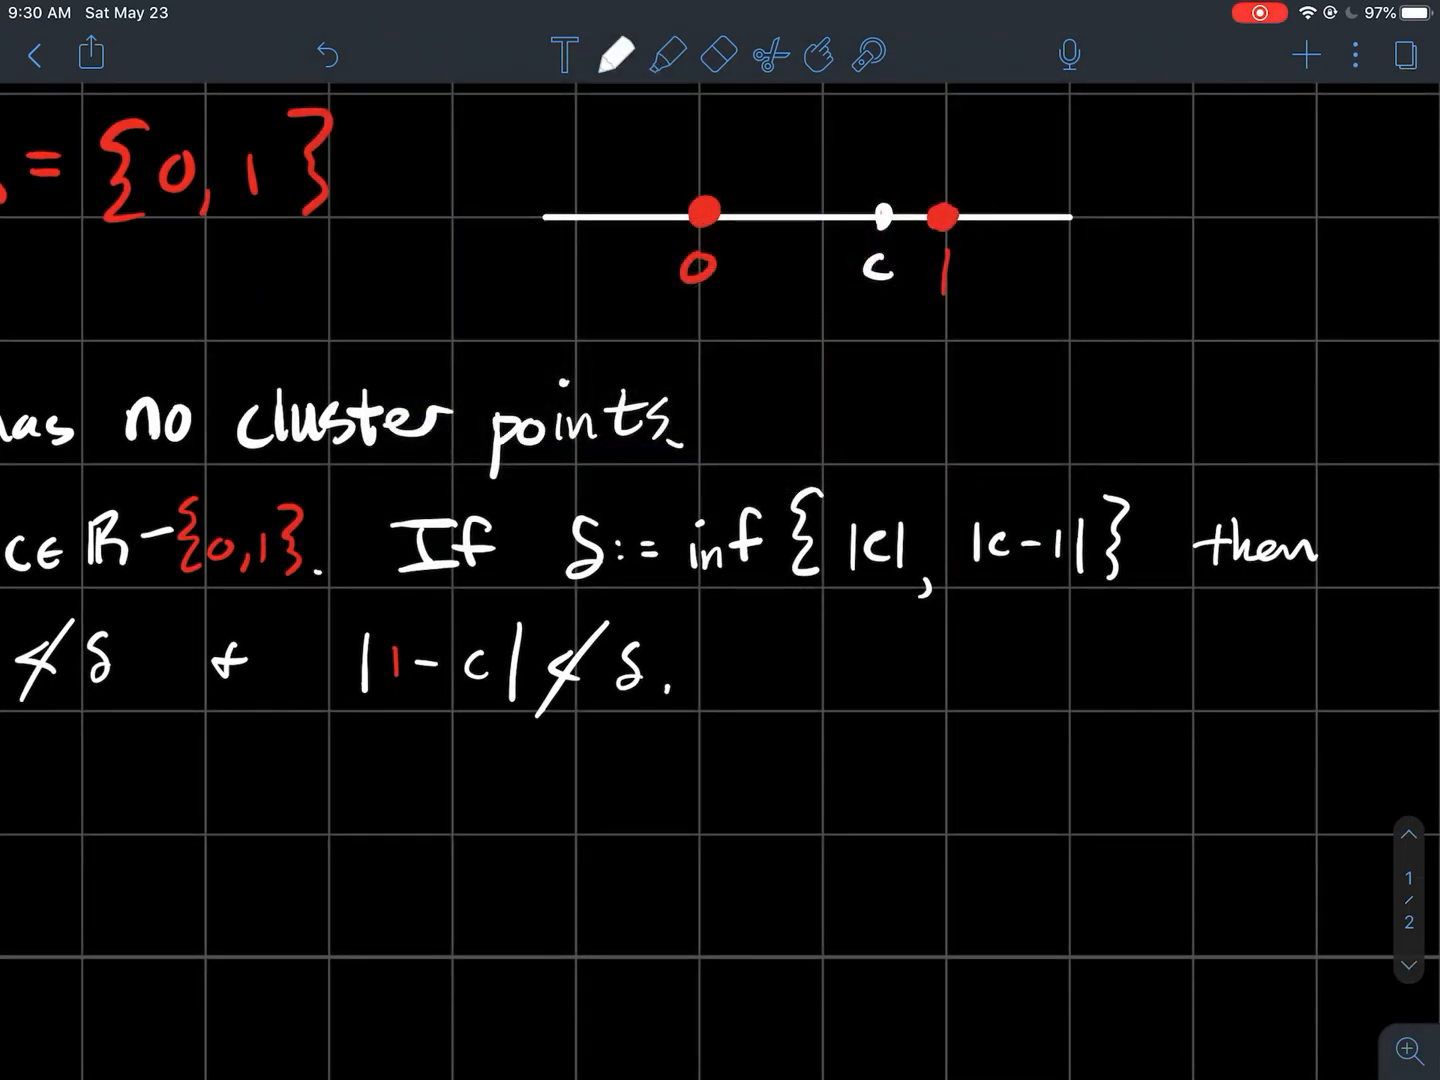
left_click(615, 54)
left_click(656, 184)
left_click(720, 676)
scroll(720, 450, "up", 3)
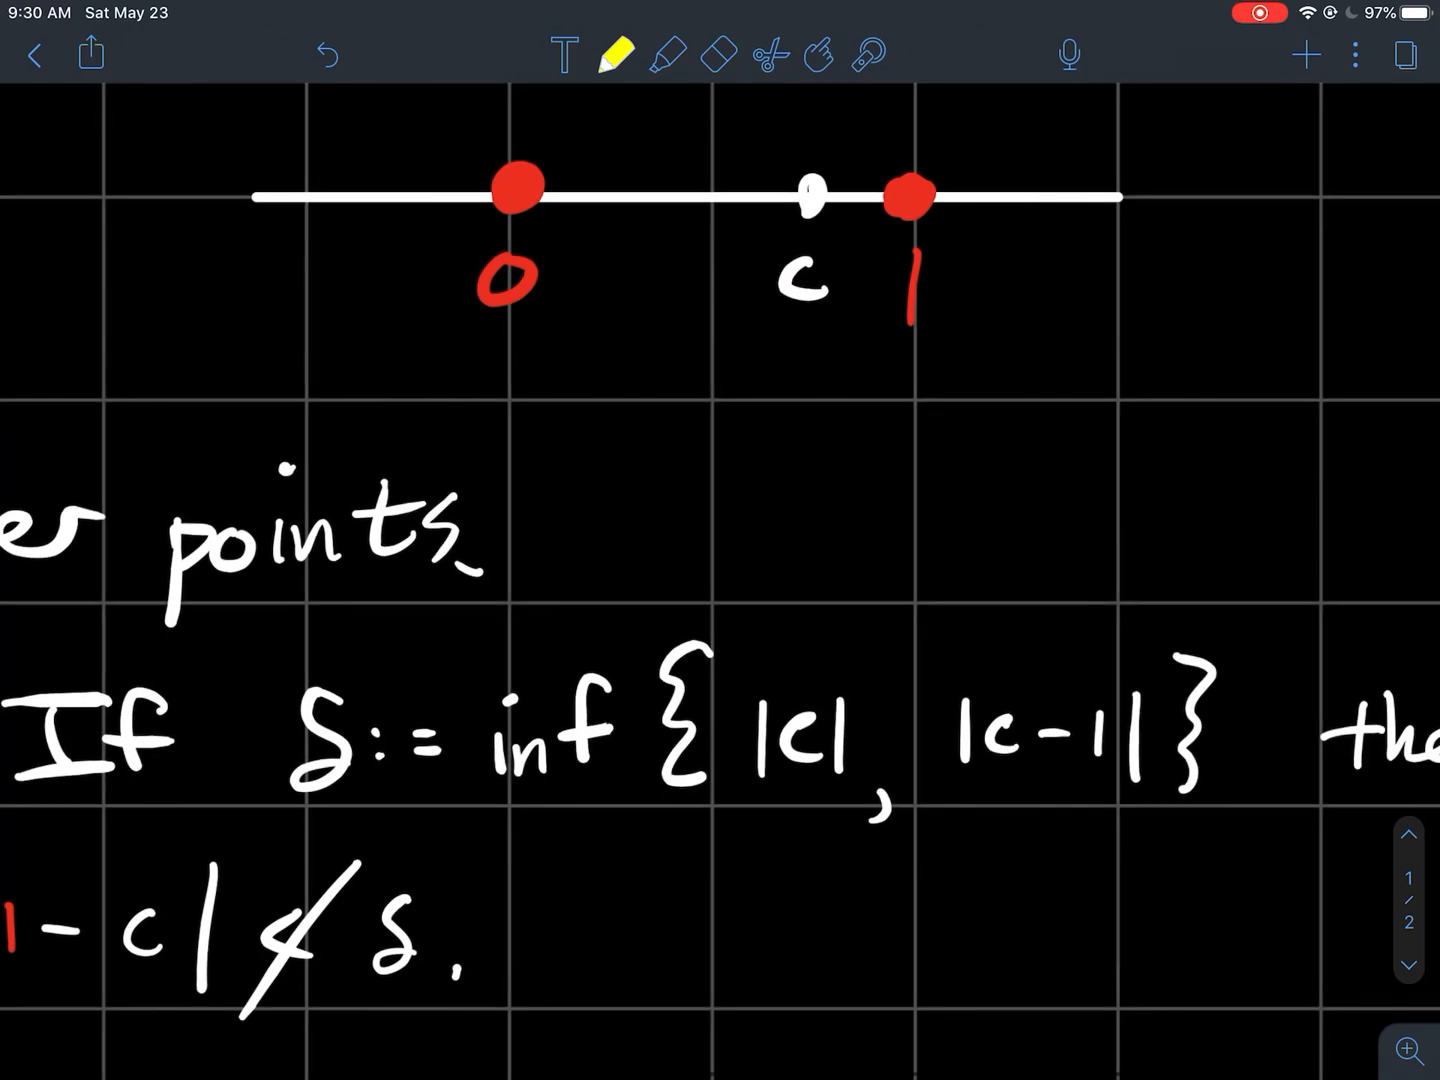
left_click_drag(859, 165, 862, 228)
left_click_drag(779, 163, 774, 225)
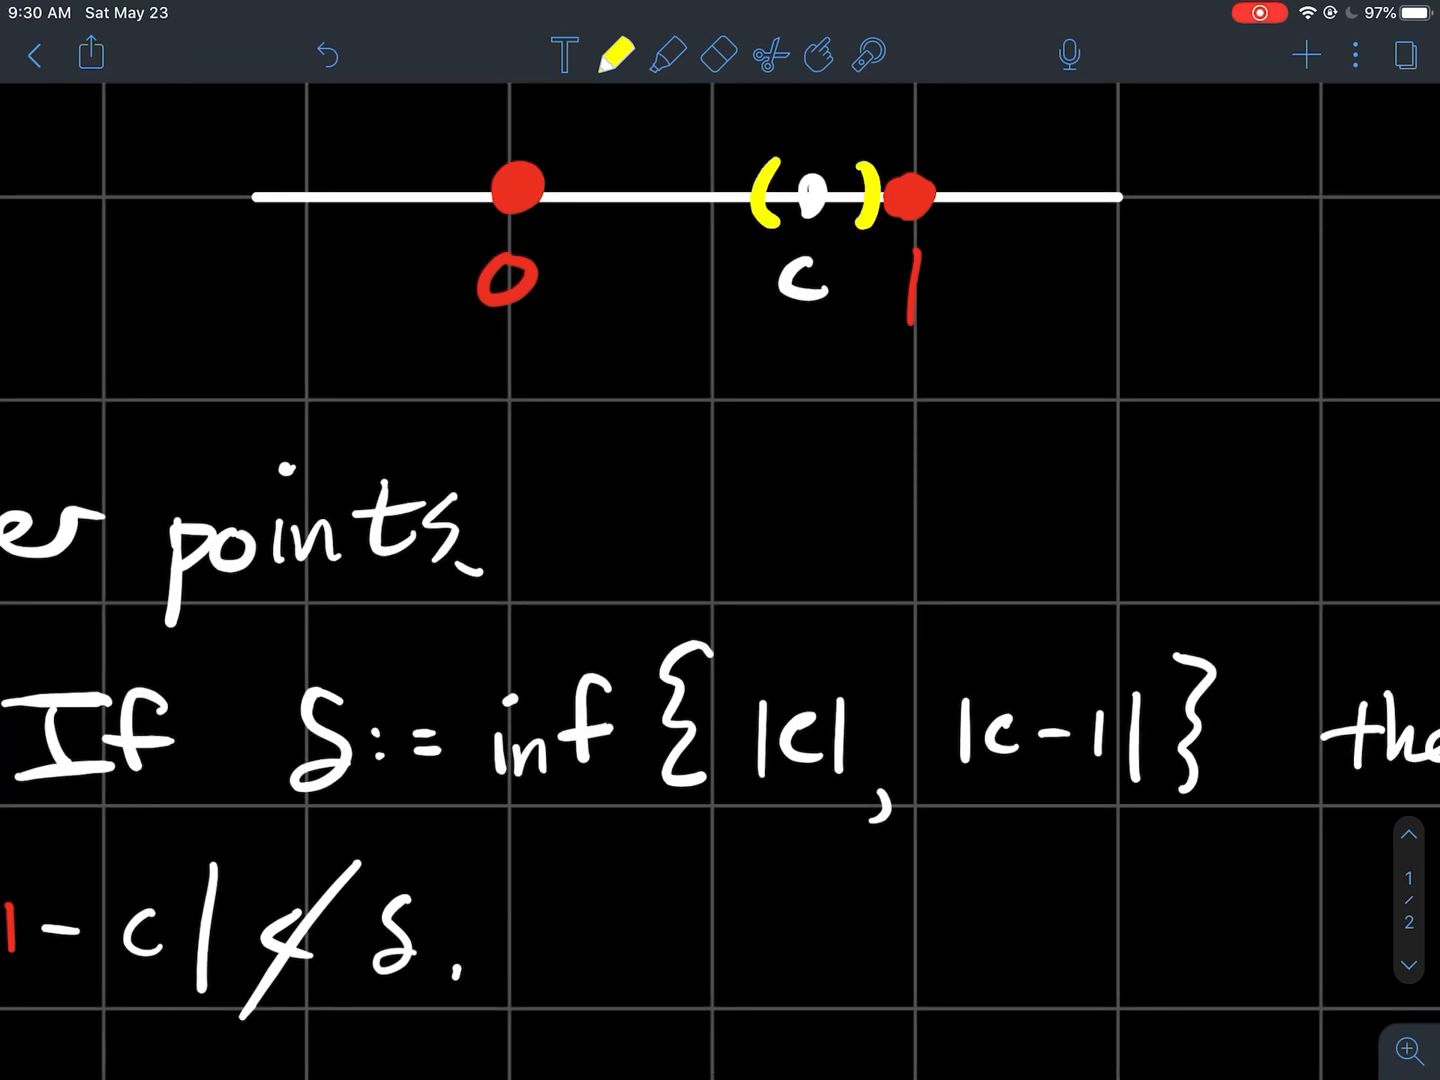
left_click_drag(770, 198, 862, 198)
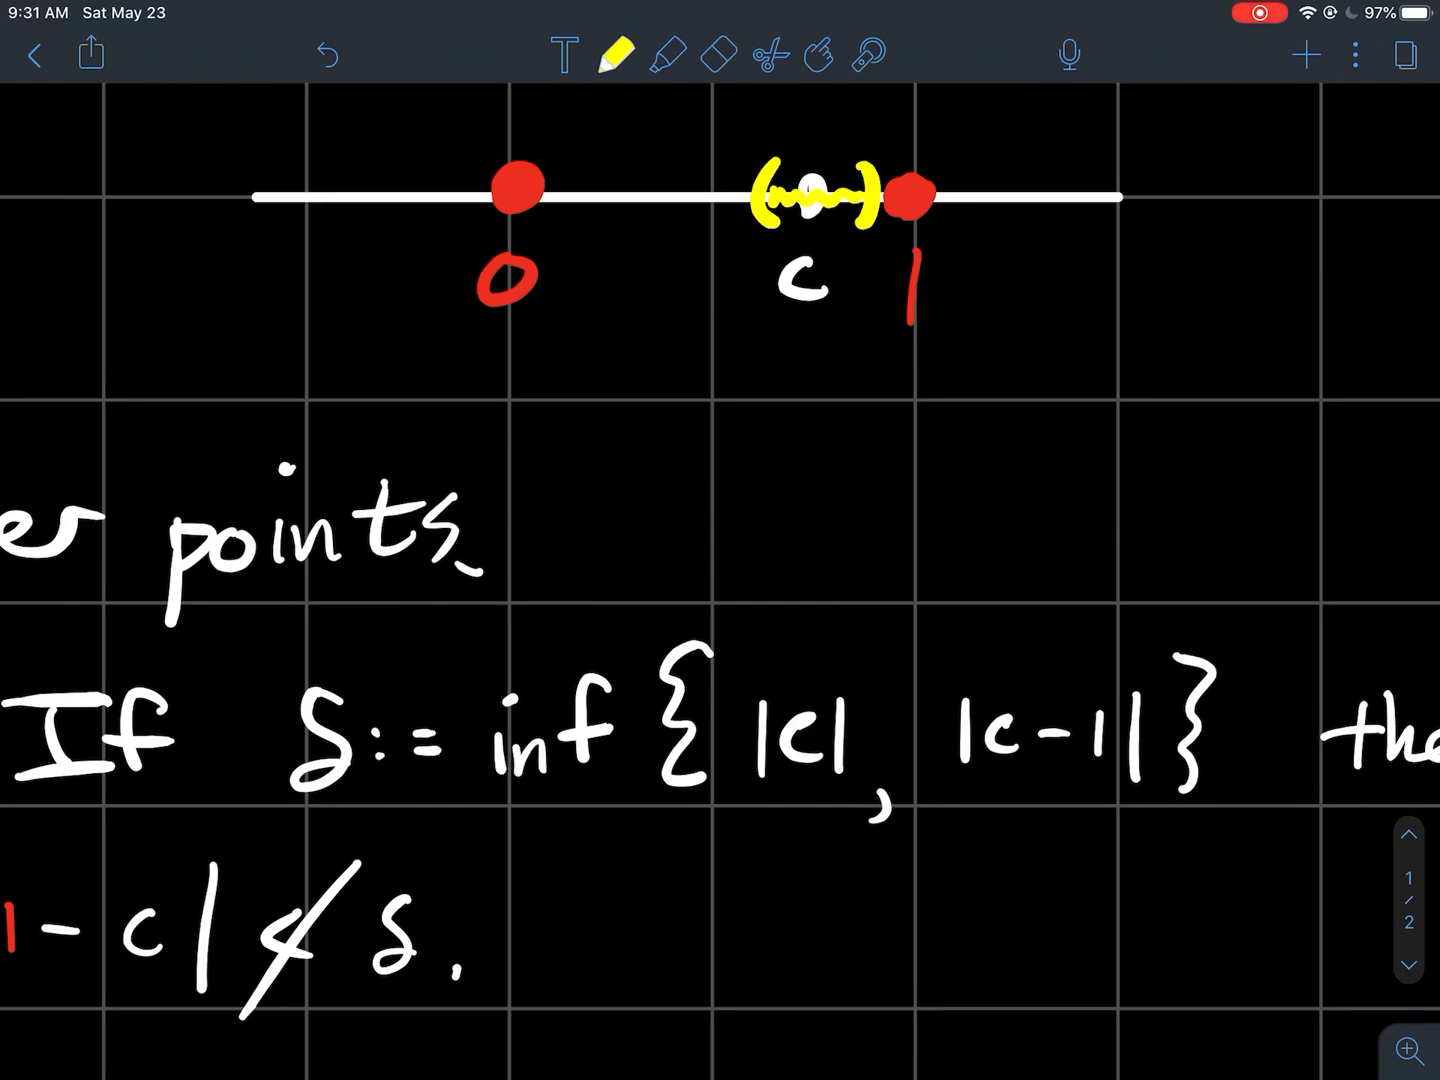
- Cross out the dots at 0 and 1, then undo the crosses and the squiggle
left_click_drag(552, 135, 484, 236)
left_click_drag(483, 135, 563, 242)
key("ctrl+z")
key("ctrl+z")
left_click_drag(951, 167, 893, 238)
left_click_drag(893, 167, 952, 239)
key("ctrl+z")
key("ctrl+z")
key("ctrl+z")
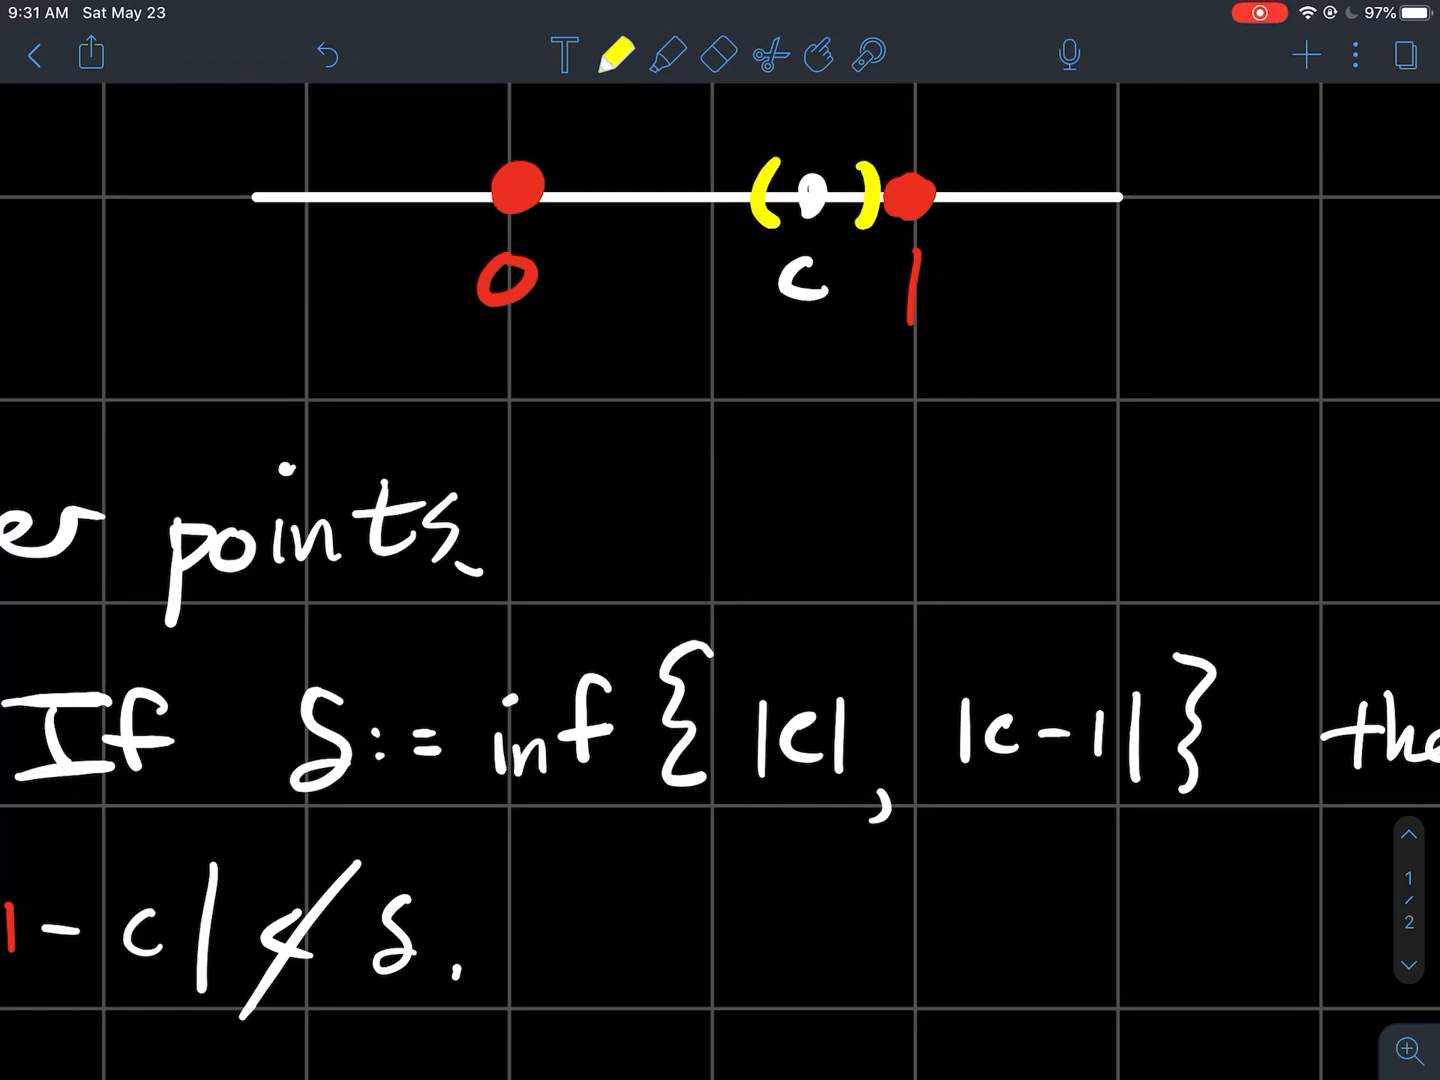
mouse_move(768, 157)
left_mouse_down()
mouse_move(813, 157)
mouse_move(811, 214)
left_mouse_up()
scroll(720, 563, "up", 2)
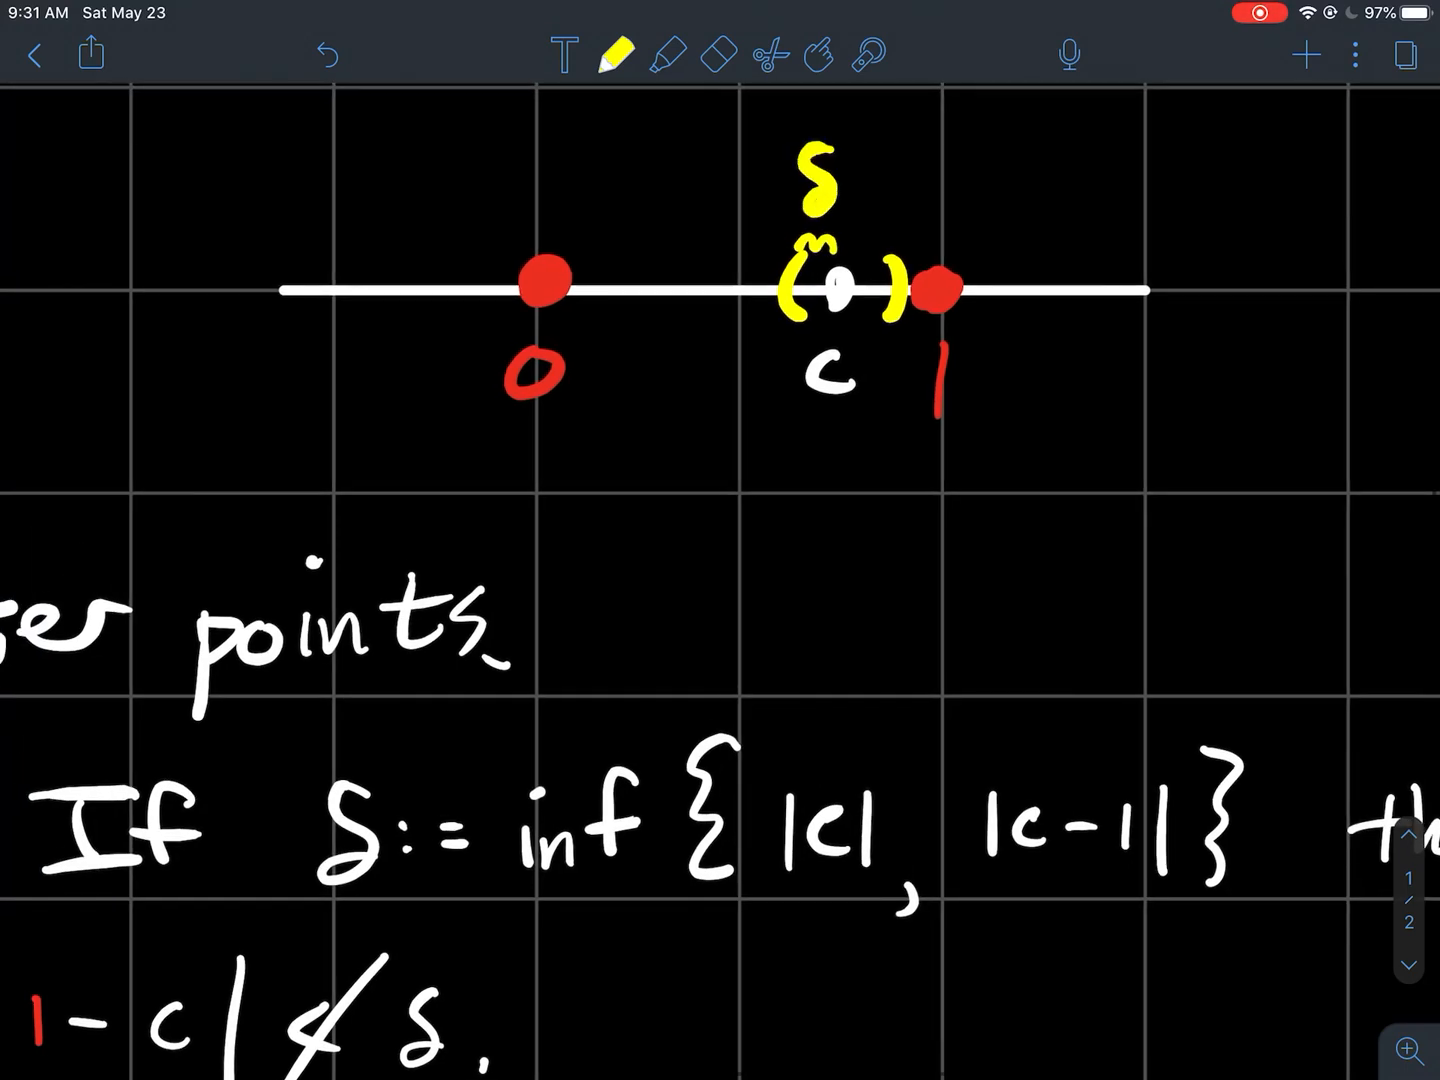
scroll(721, 450, "down", 3)
scroll(720, 450, "down", 3)
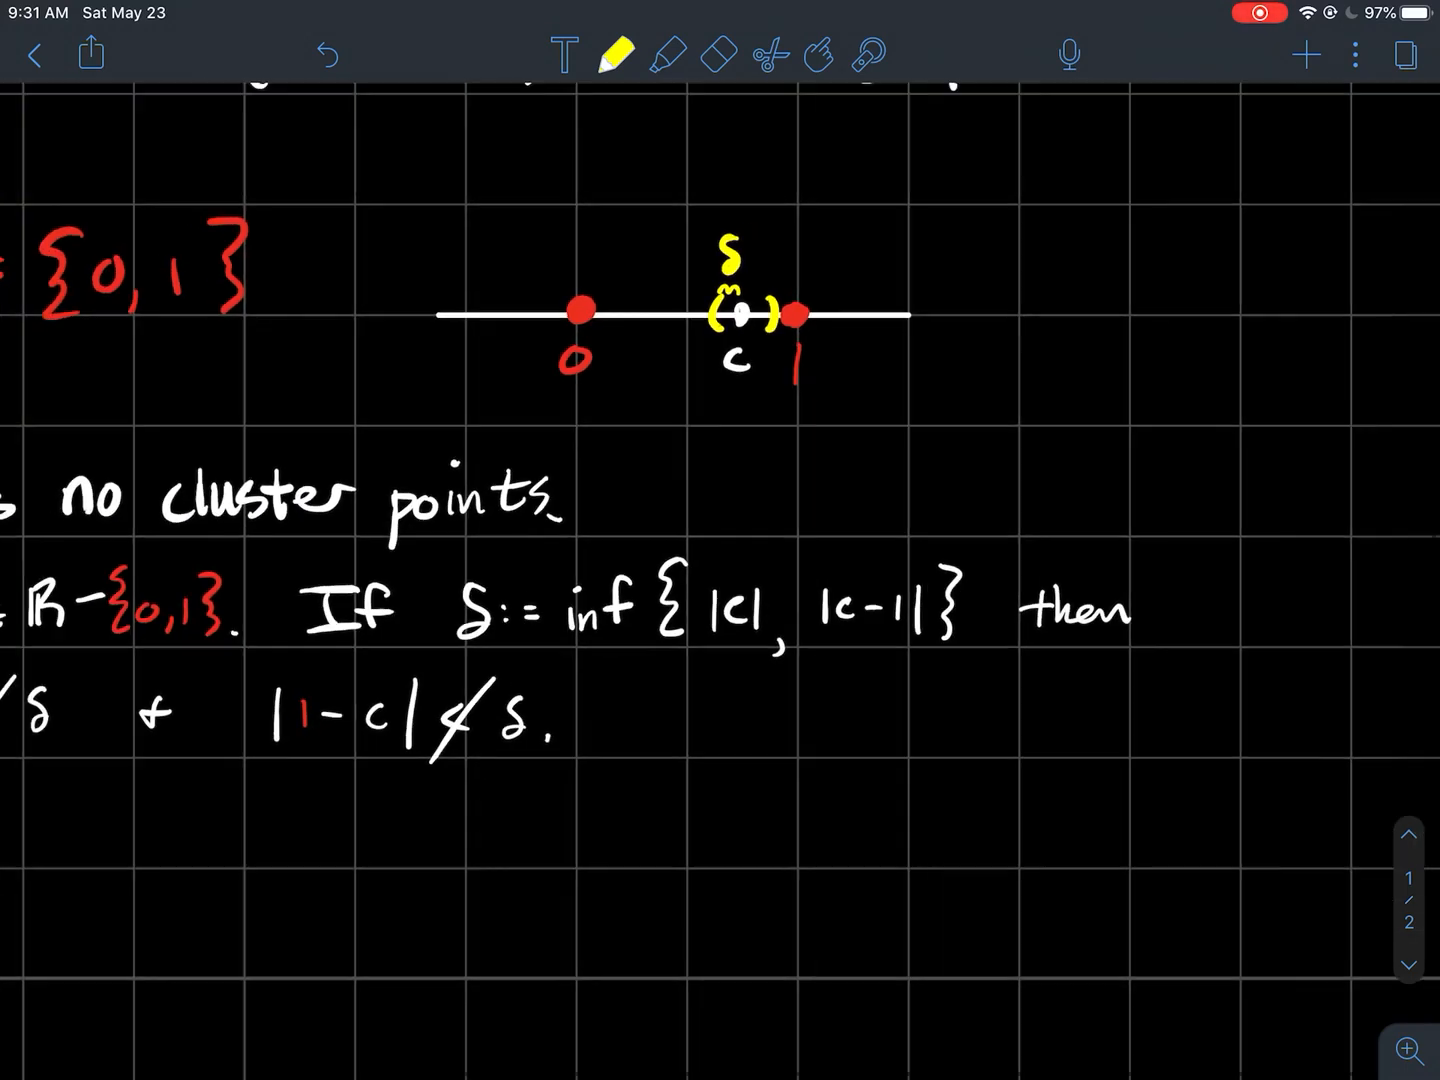
scroll(720, 450, "down", 2)
- Undo the yellow marks, then briefly highlight the neighborhood {x∈ℝ: |x−c|<δ} and A={0,1}
left_click(327, 54)
left_click(328, 54)
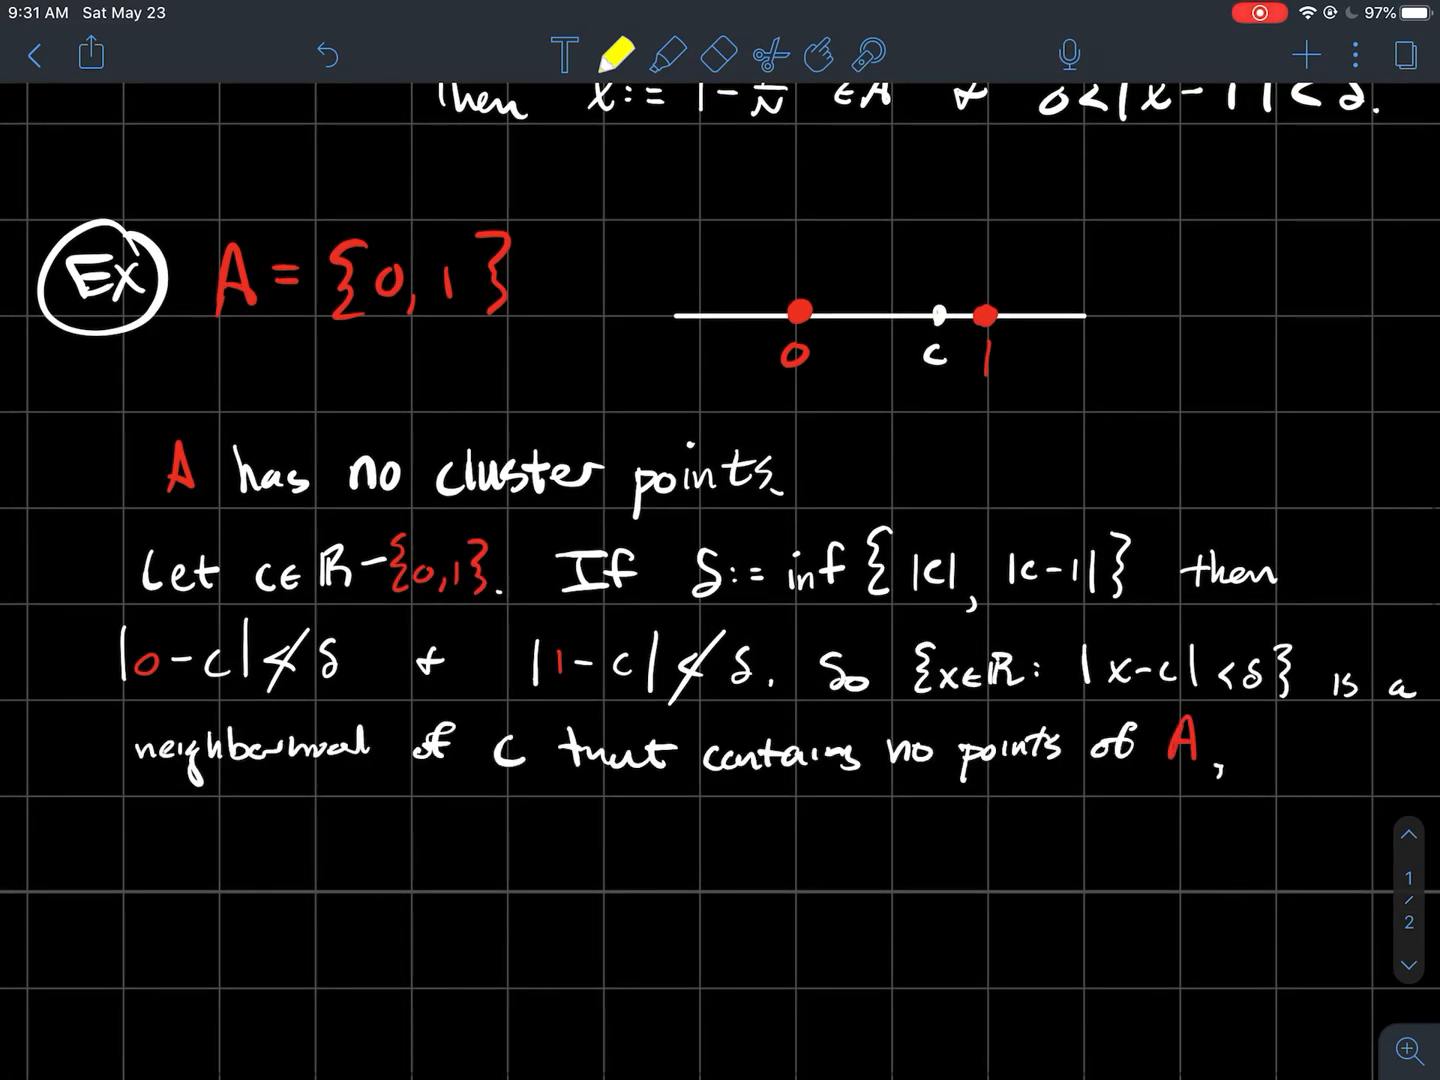
scroll(721, 540, "down", 2)
left_click(667, 54)
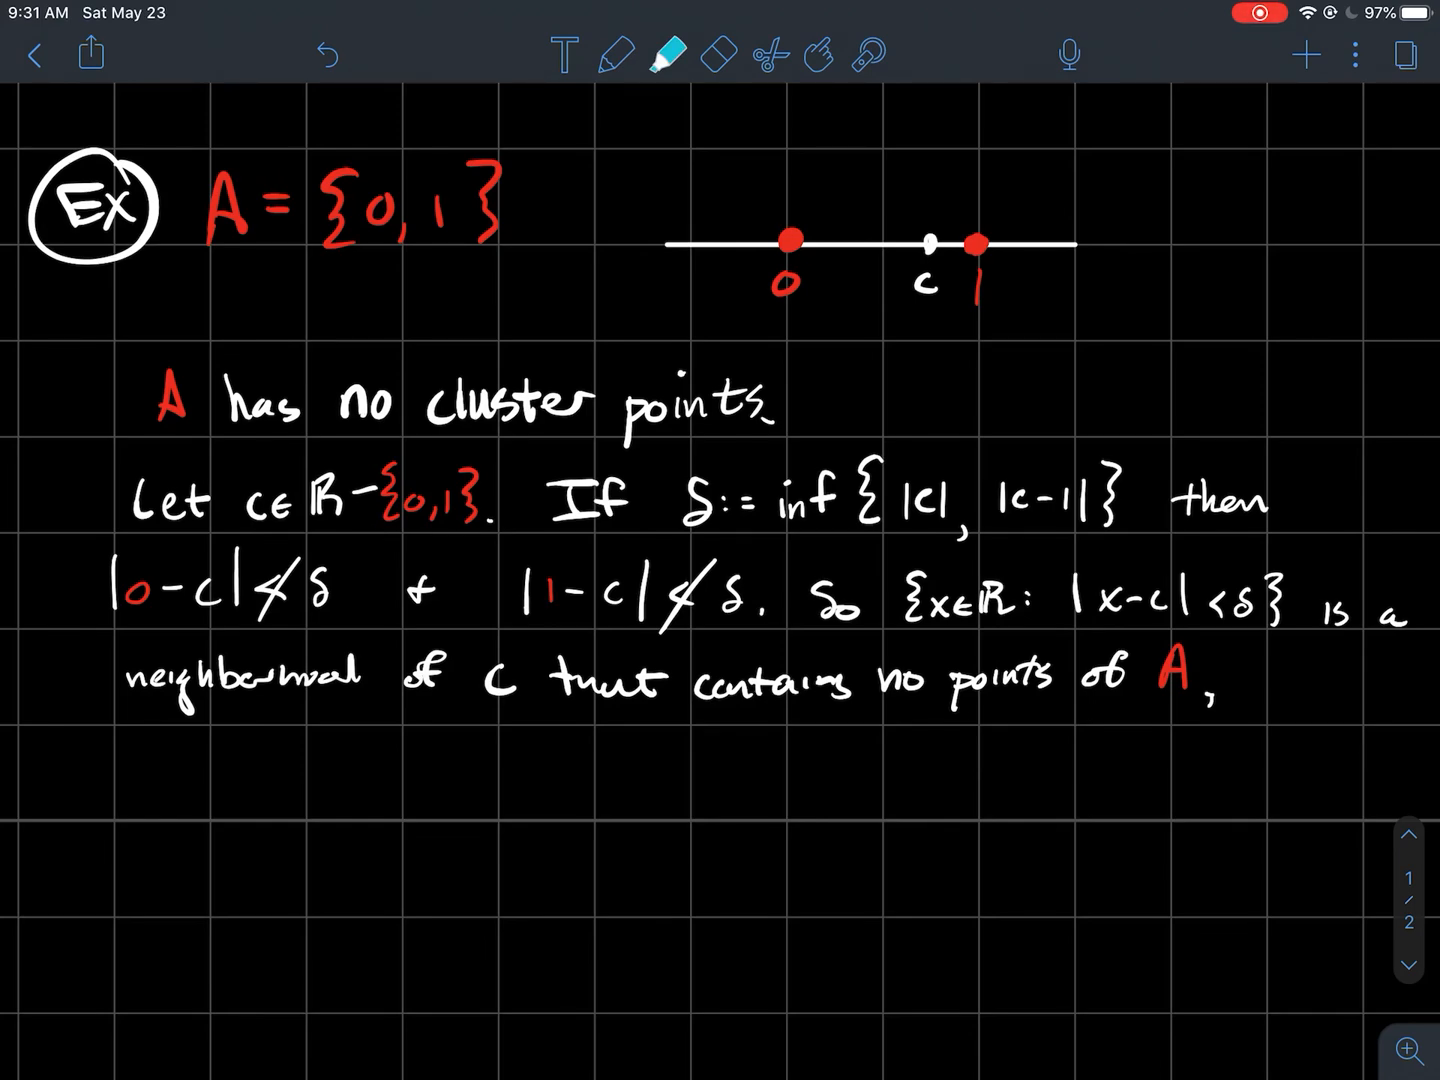
left_click_drag(889, 606, 1277, 608)
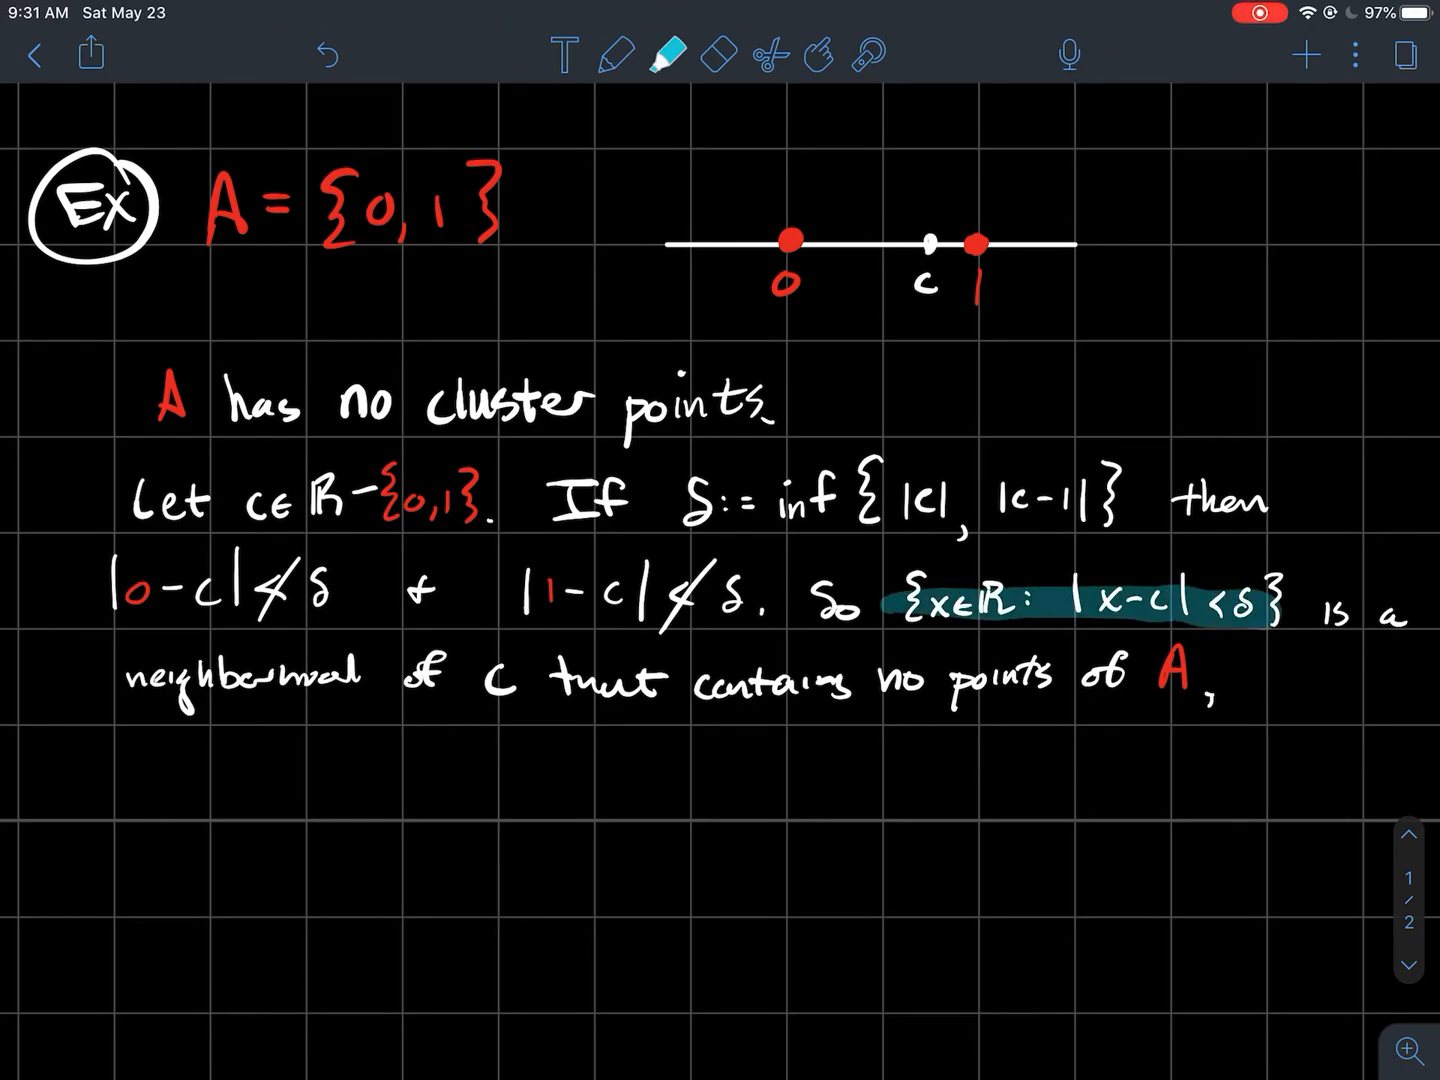
left_click_drag(191, 226, 545, 225)
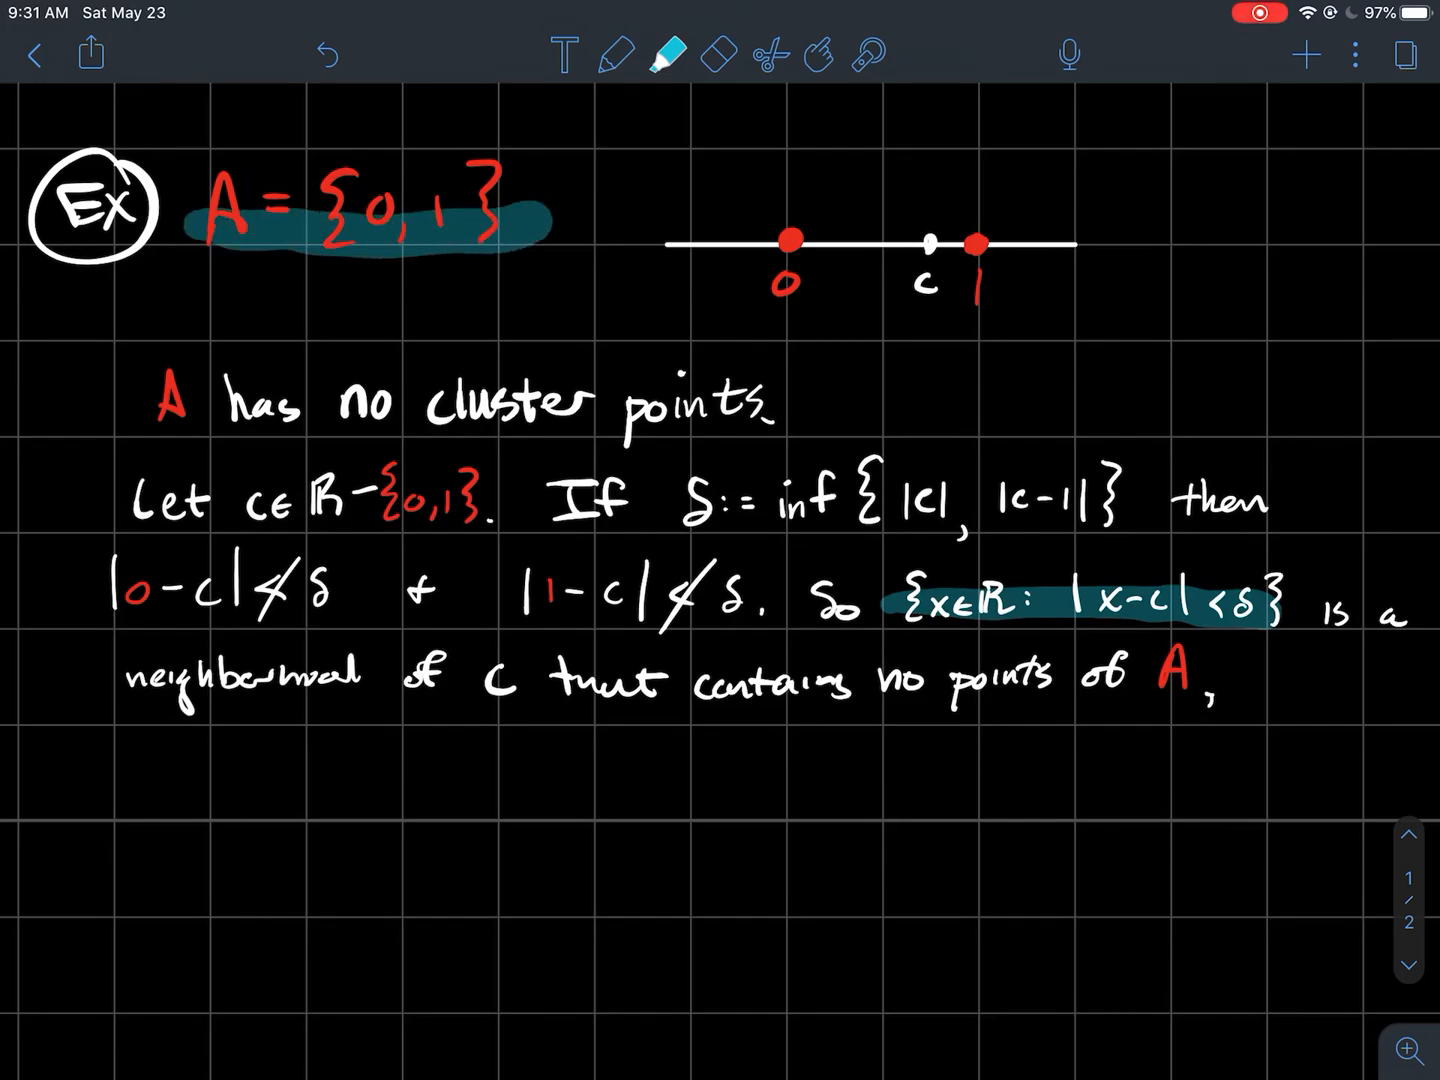
key("ctrl+z")
key("ctrl+z")
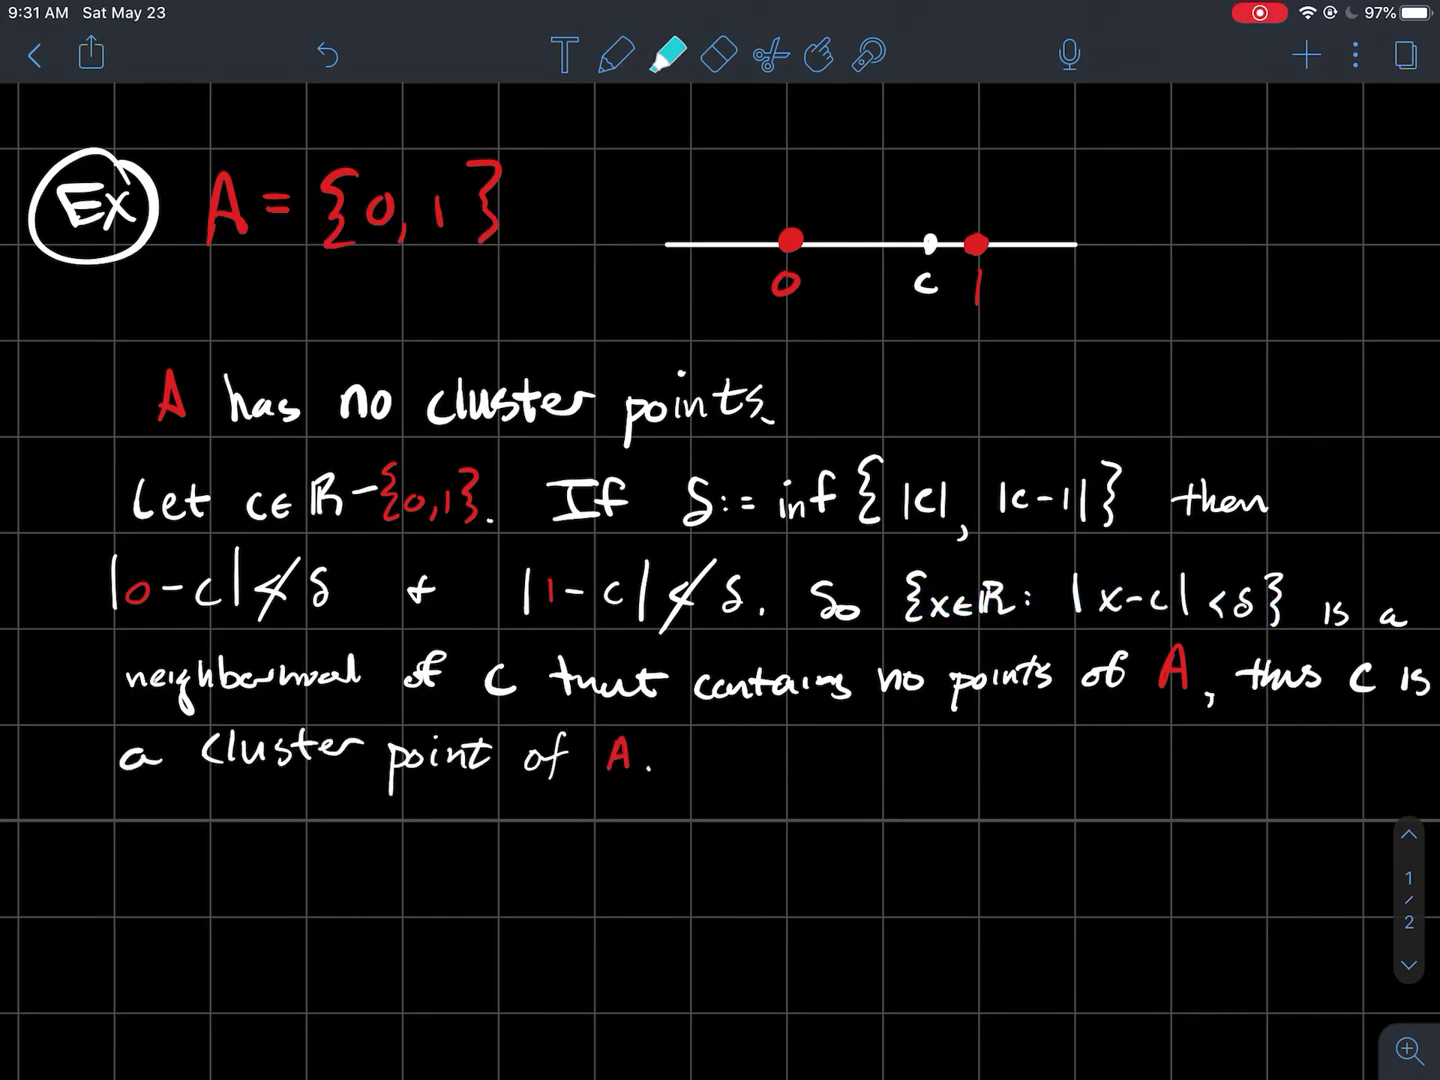
scroll(721, 562, "down", 2)
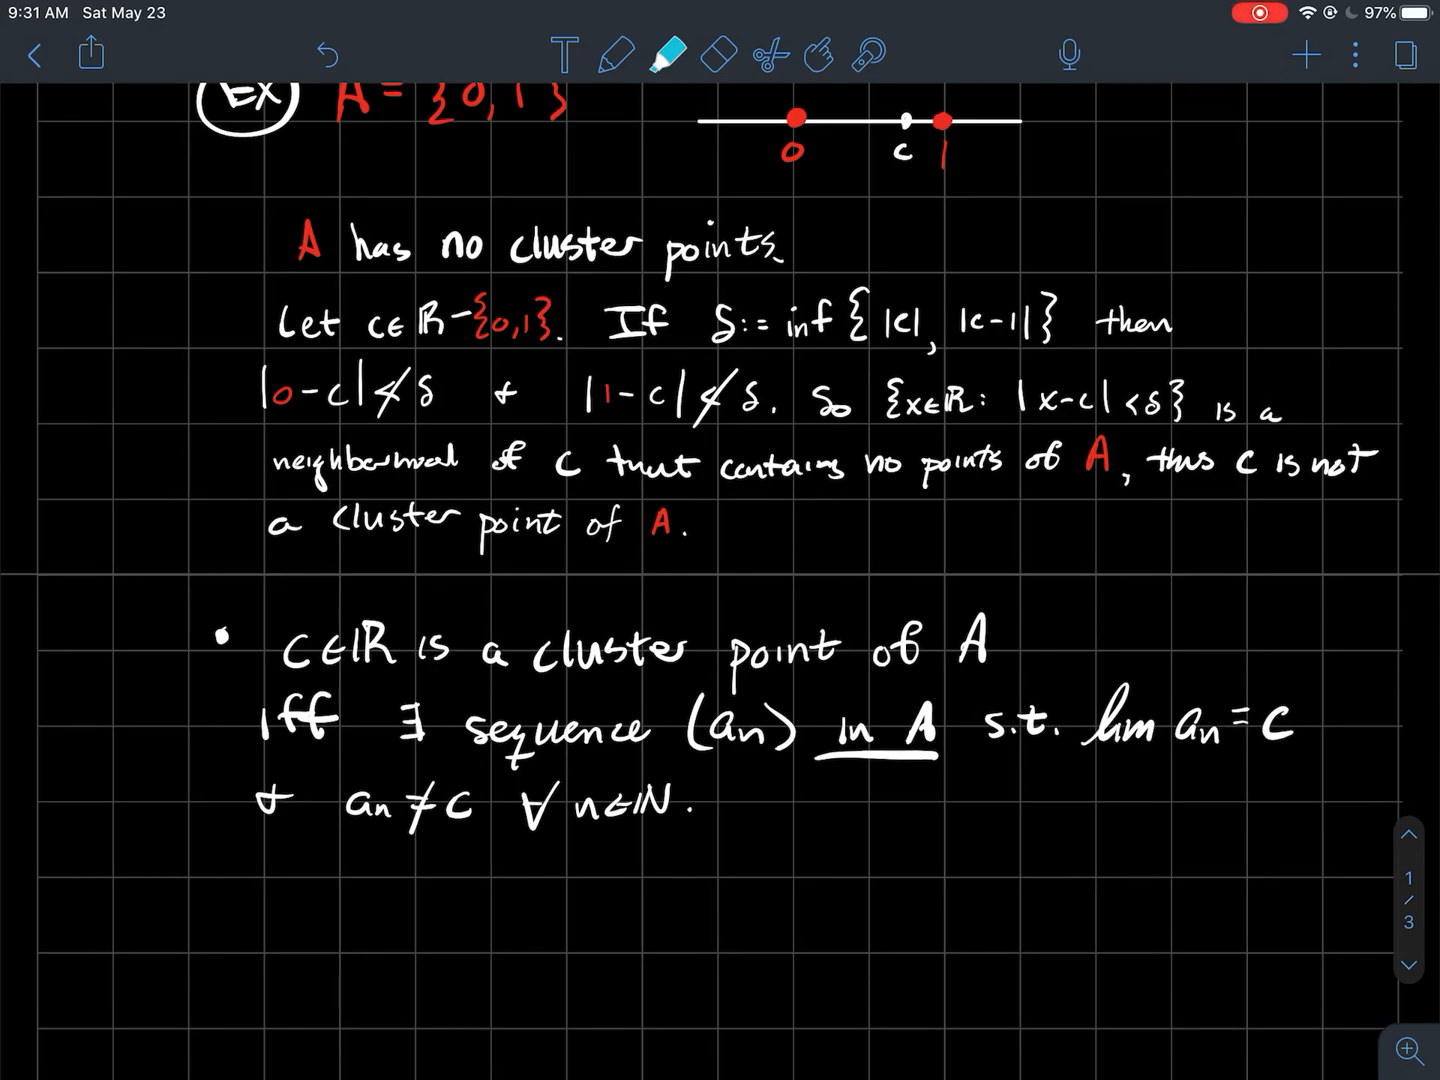
scroll(720, 562, "down", 5)
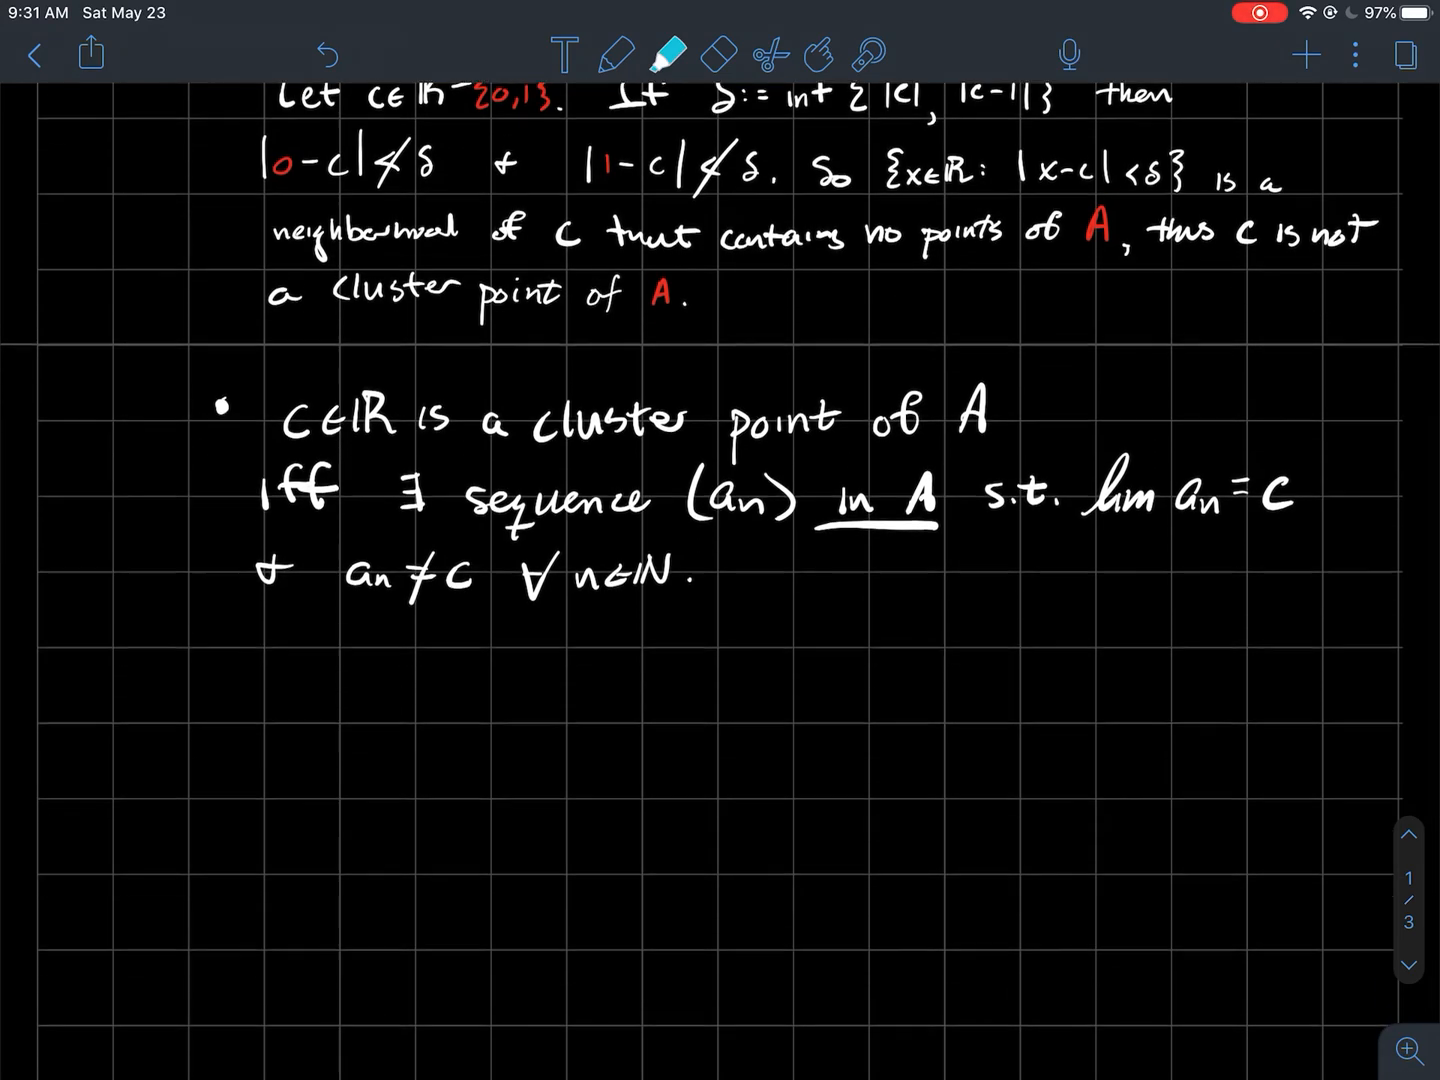
scroll(721, 563, "down", 5)
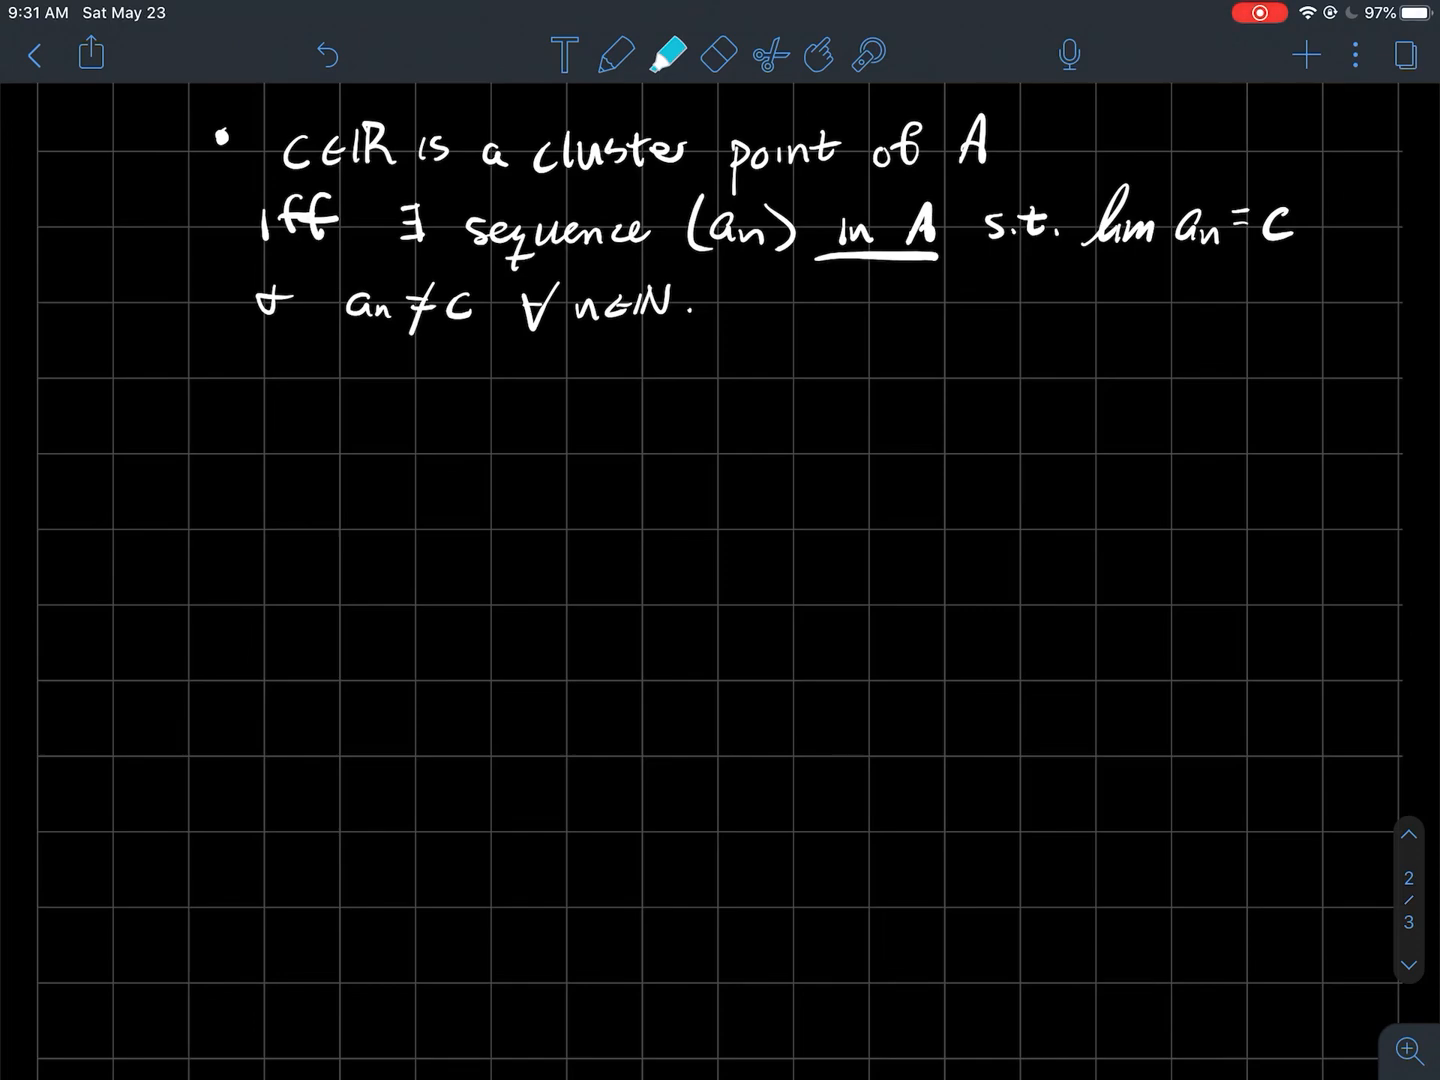
- Temporarily emphasise (aₙ) in A, lim aₙ = c and aₙ ≠ c in the theorem statement
left_click_drag(704, 231, 957, 230)
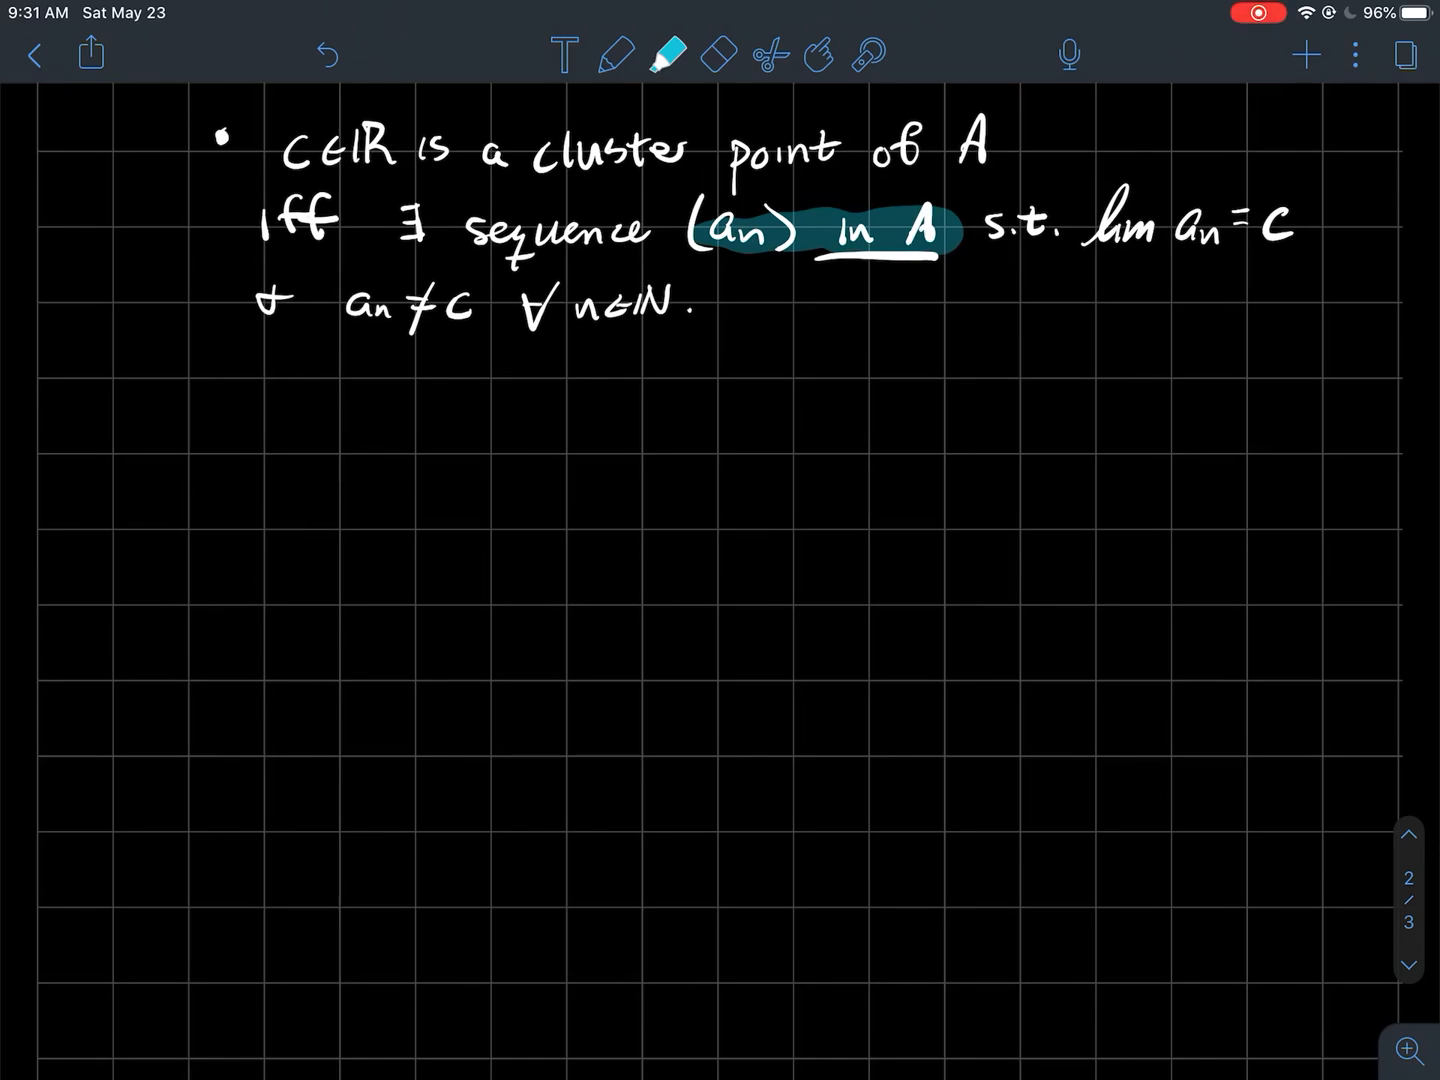
left_click_drag(1091, 225, 1305, 231)
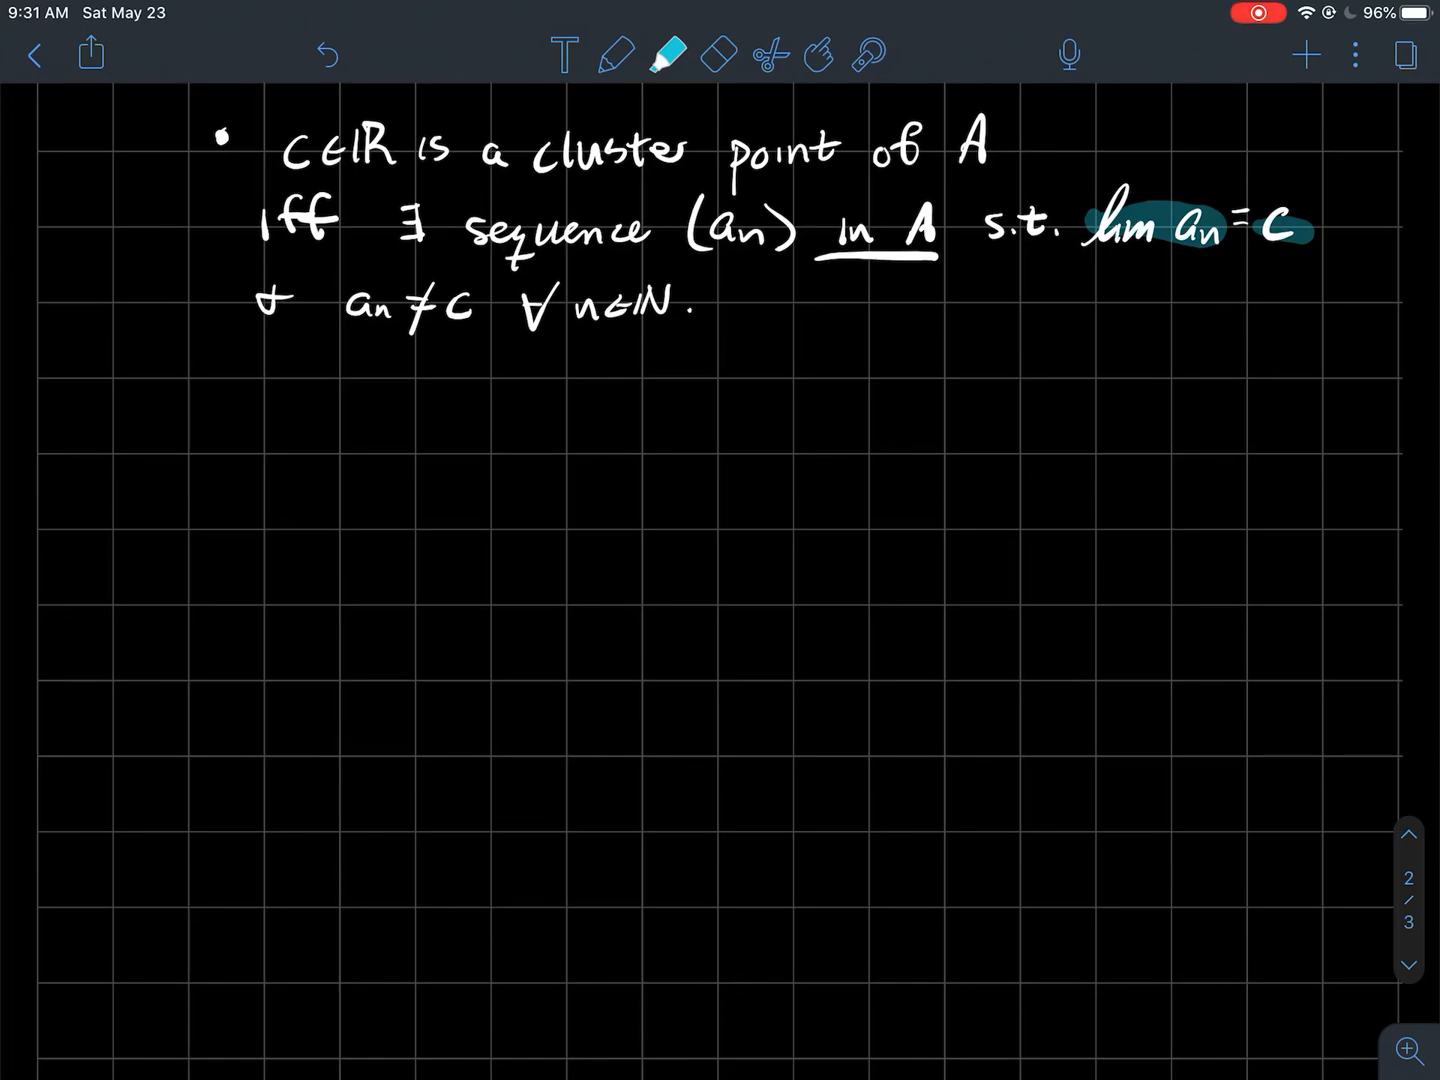
left_click_drag(337, 303, 472, 301)
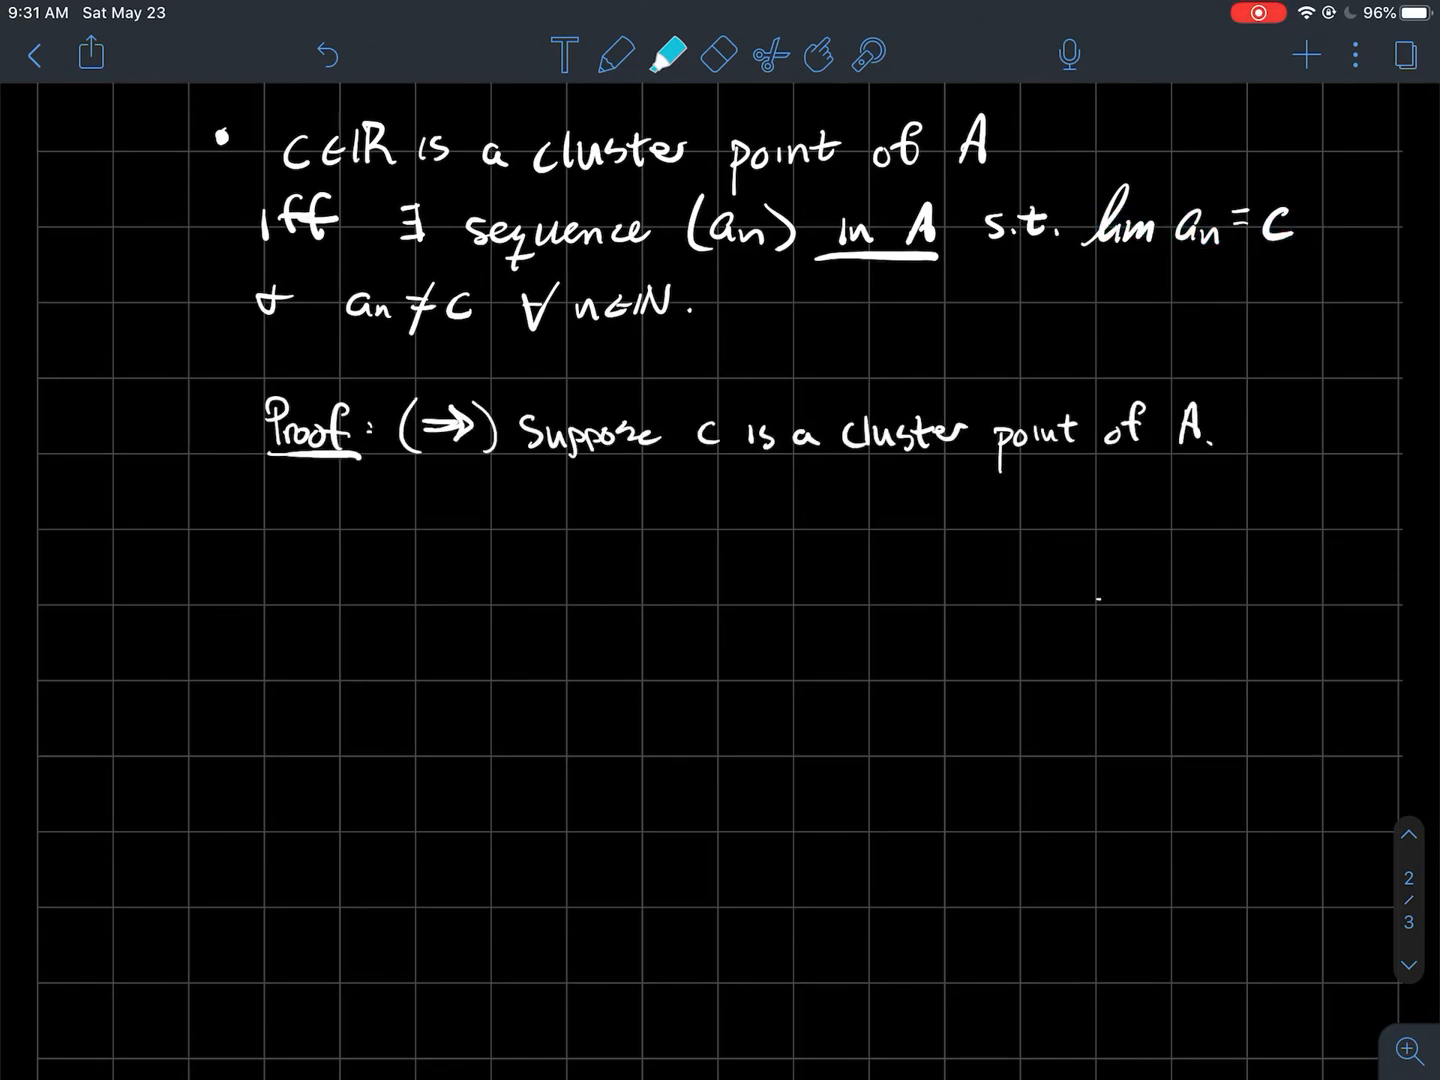
- Highlight the theorem's cluster-point, sequence and an ≠ c conditions, then V_c(1/n) in the proof
left_click_drag(416, 150, 996, 155)
left_click_drag(428, 225, 1254, 219)
left_click_drag(290, 306, 675, 303)
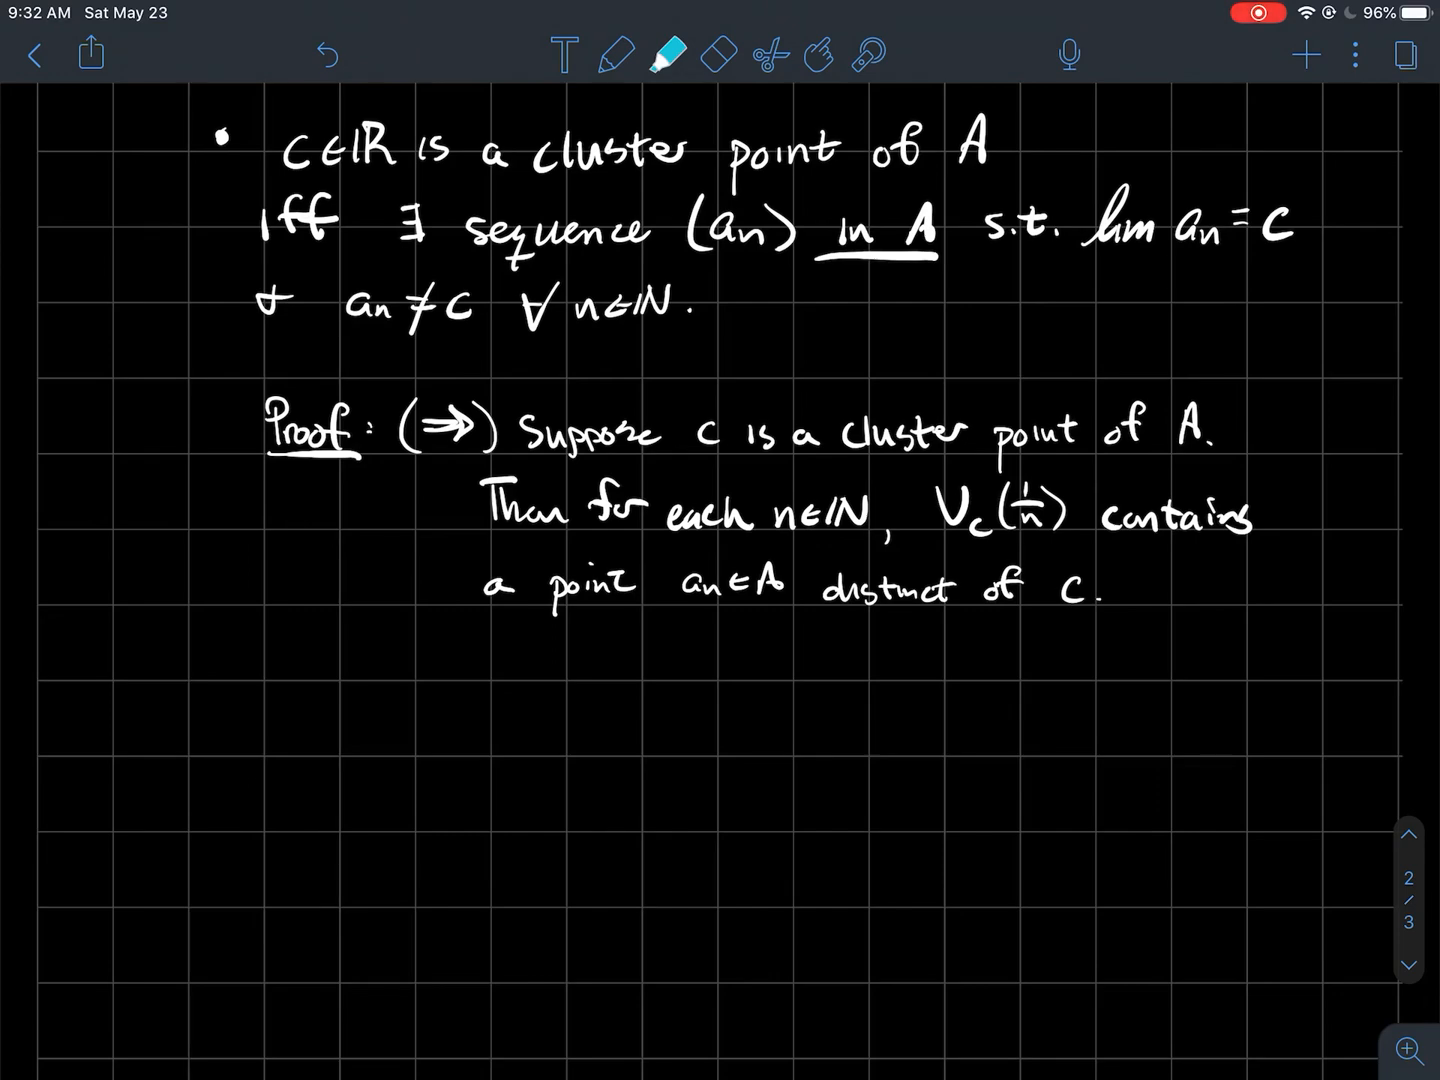
scroll(720, 563, "down", 1)
left_click_drag(760, 454, 830, 453)
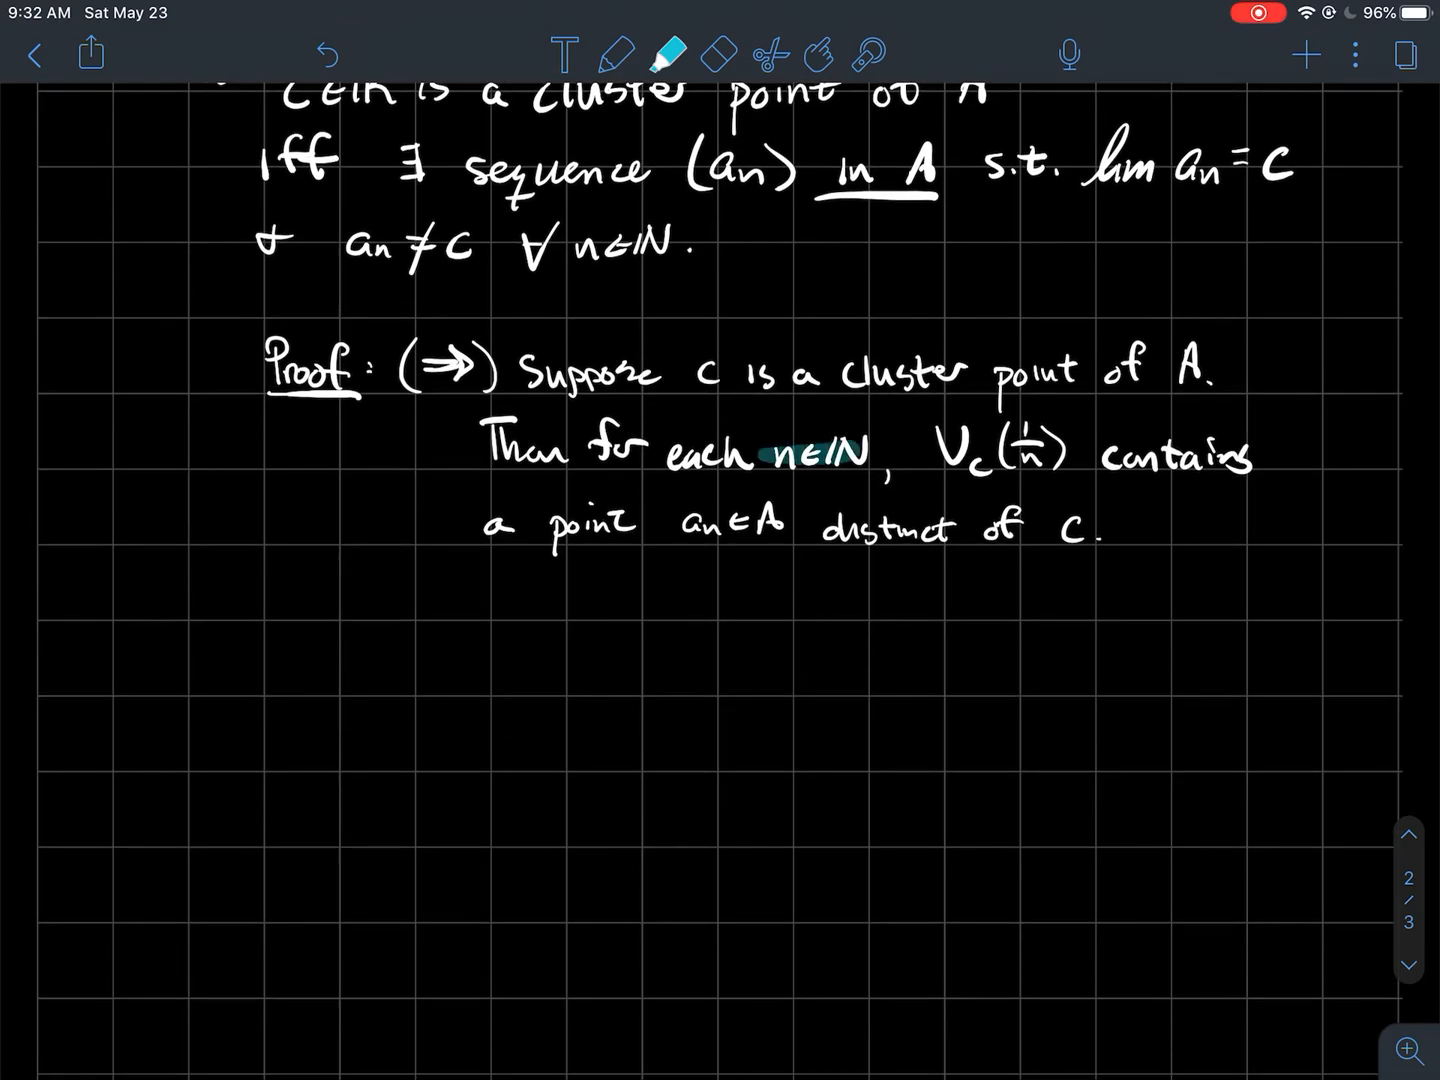
key("ctrl+z")
left_click_drag(948, 468, 1074, 433)
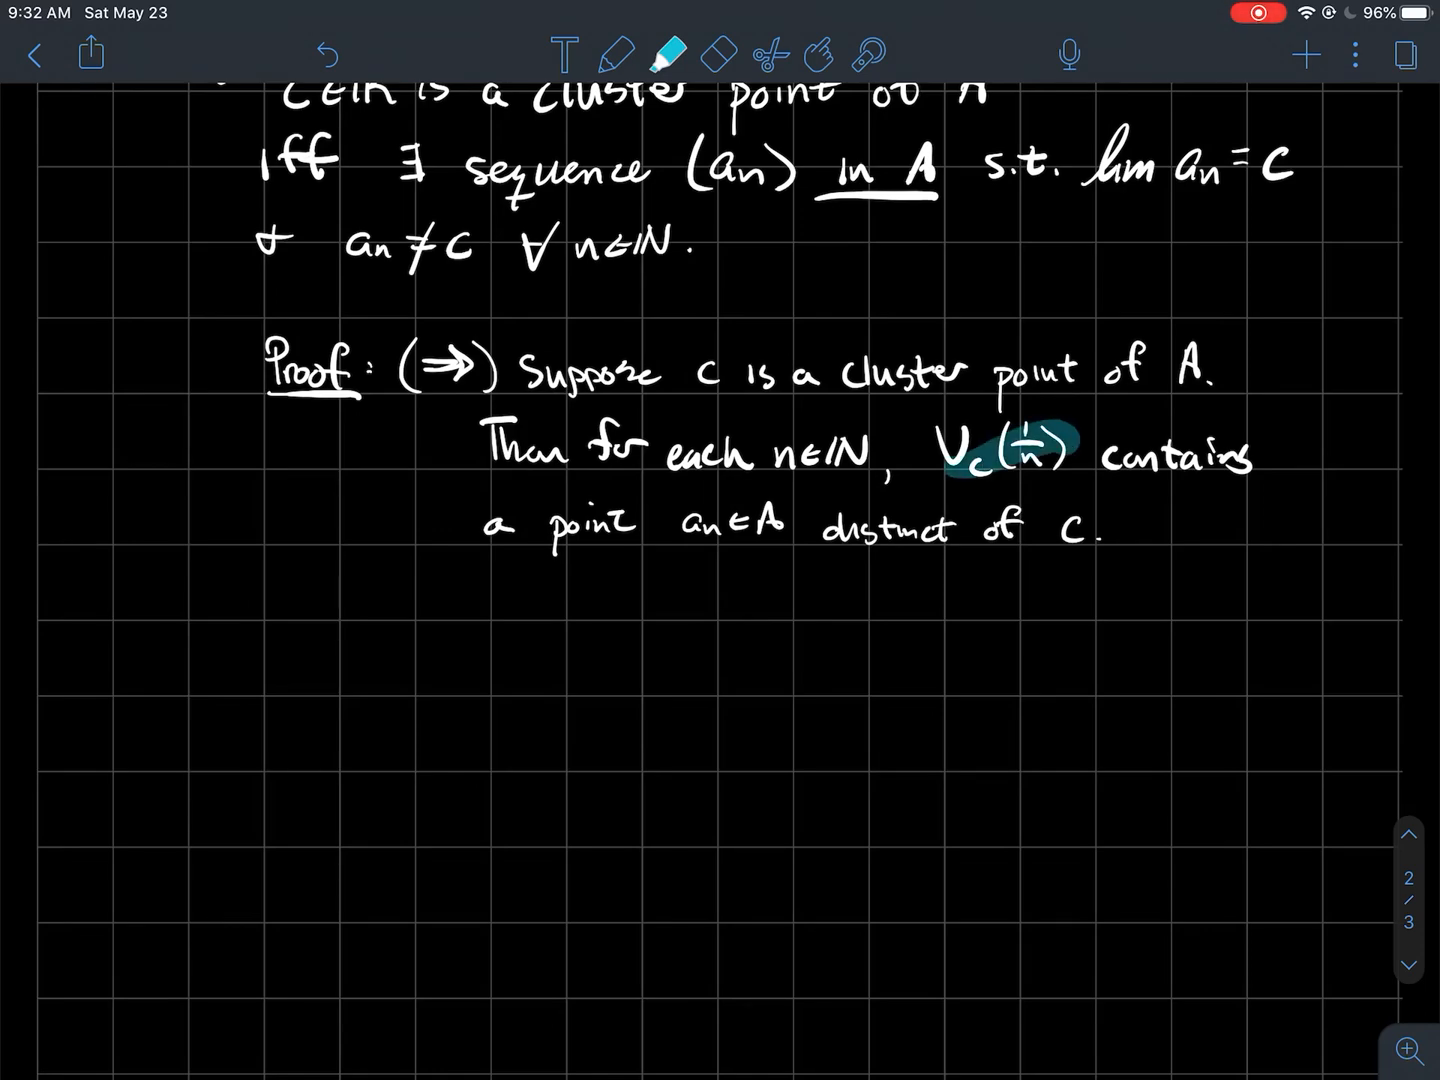
key("ctrl+z")
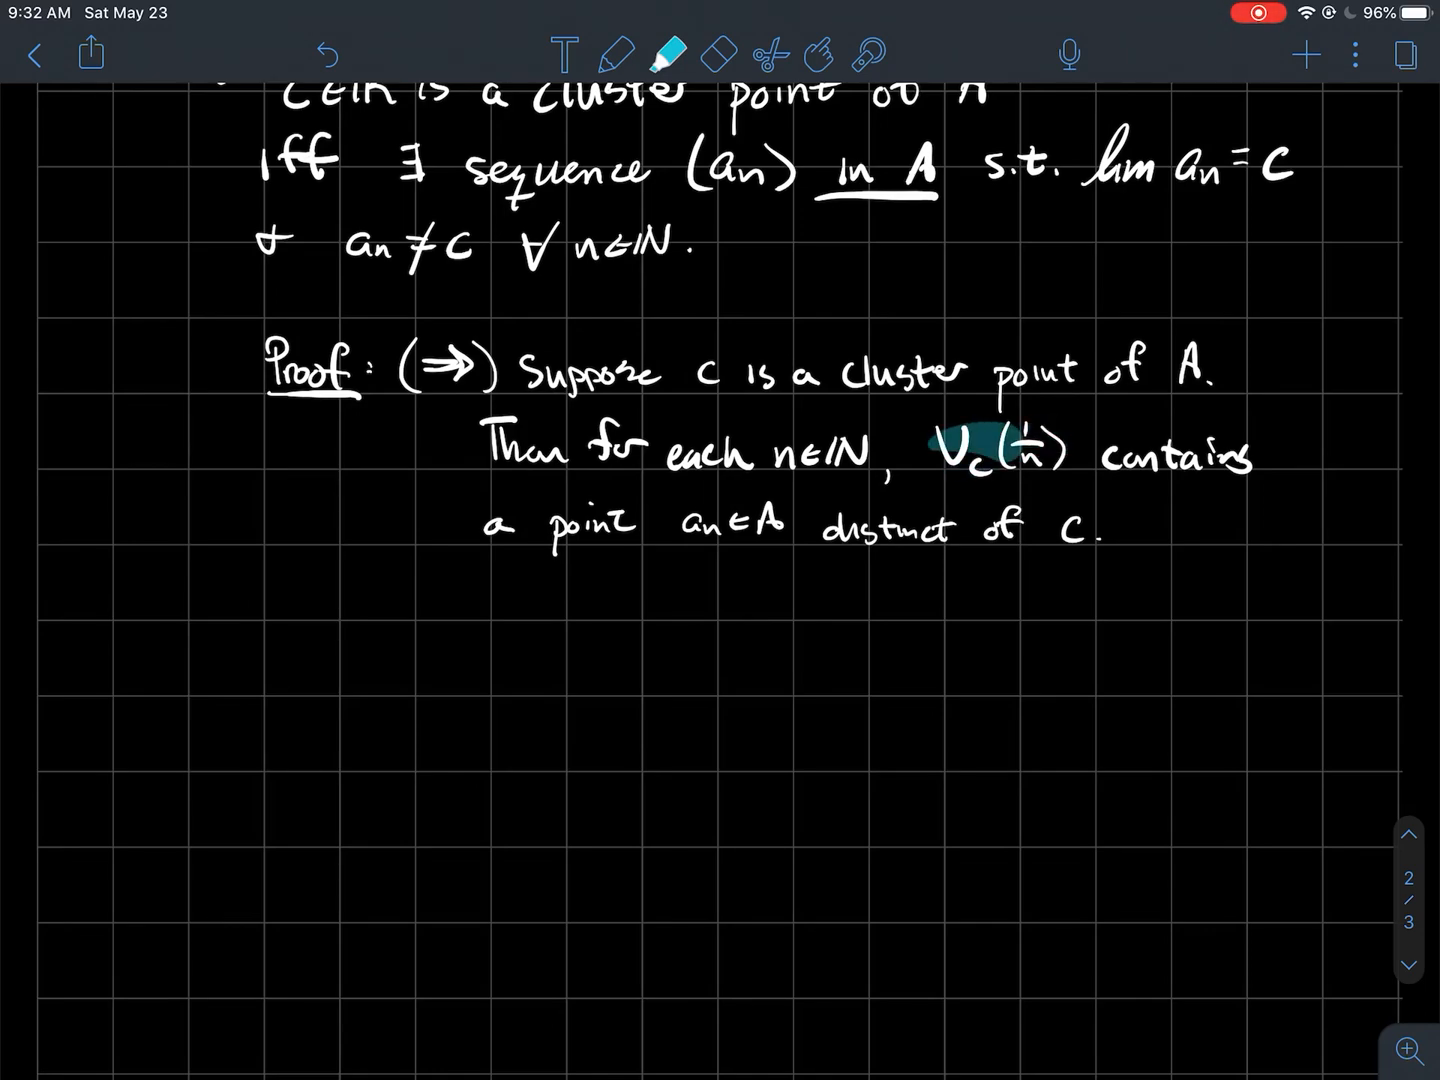
left_click_drag(934, 443, 1058, 447)
- Sketch a yellow number line left of the proof marked c−1/n, c and c+1/n
left_click(617, 53)
left_click_drag(77, 491, 324, 493)
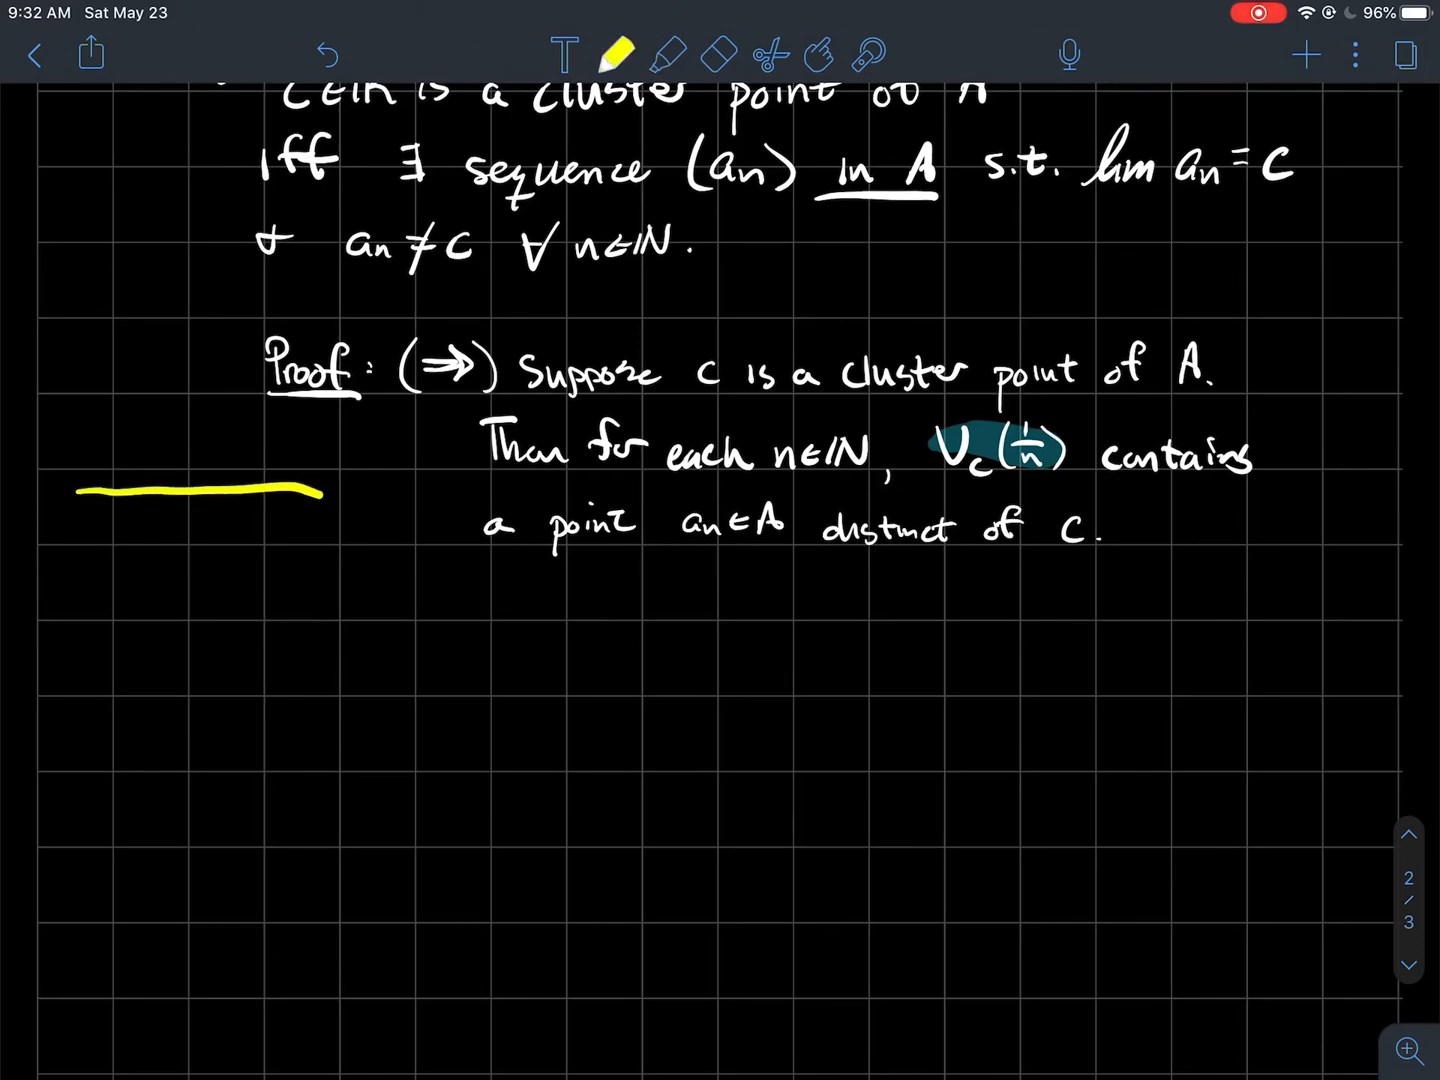
left_click_drag(204, 473, 219, 551)
left_click_drag(277, 477, 285, 511)
mouse_move(270, 522)
left_mouse_down()
mouse_move(261, 553)
mouse_move(322, 541)
left_mouse_up()
left_click_drag(306, 547, 327, 567)
left_click_drag(141, 473, 106, 549)
left_click_drag(119, 533, 150, 535)
left_click_drag(140, 540, 160, 541)
left_click_drag(147, 547, 162, 562)
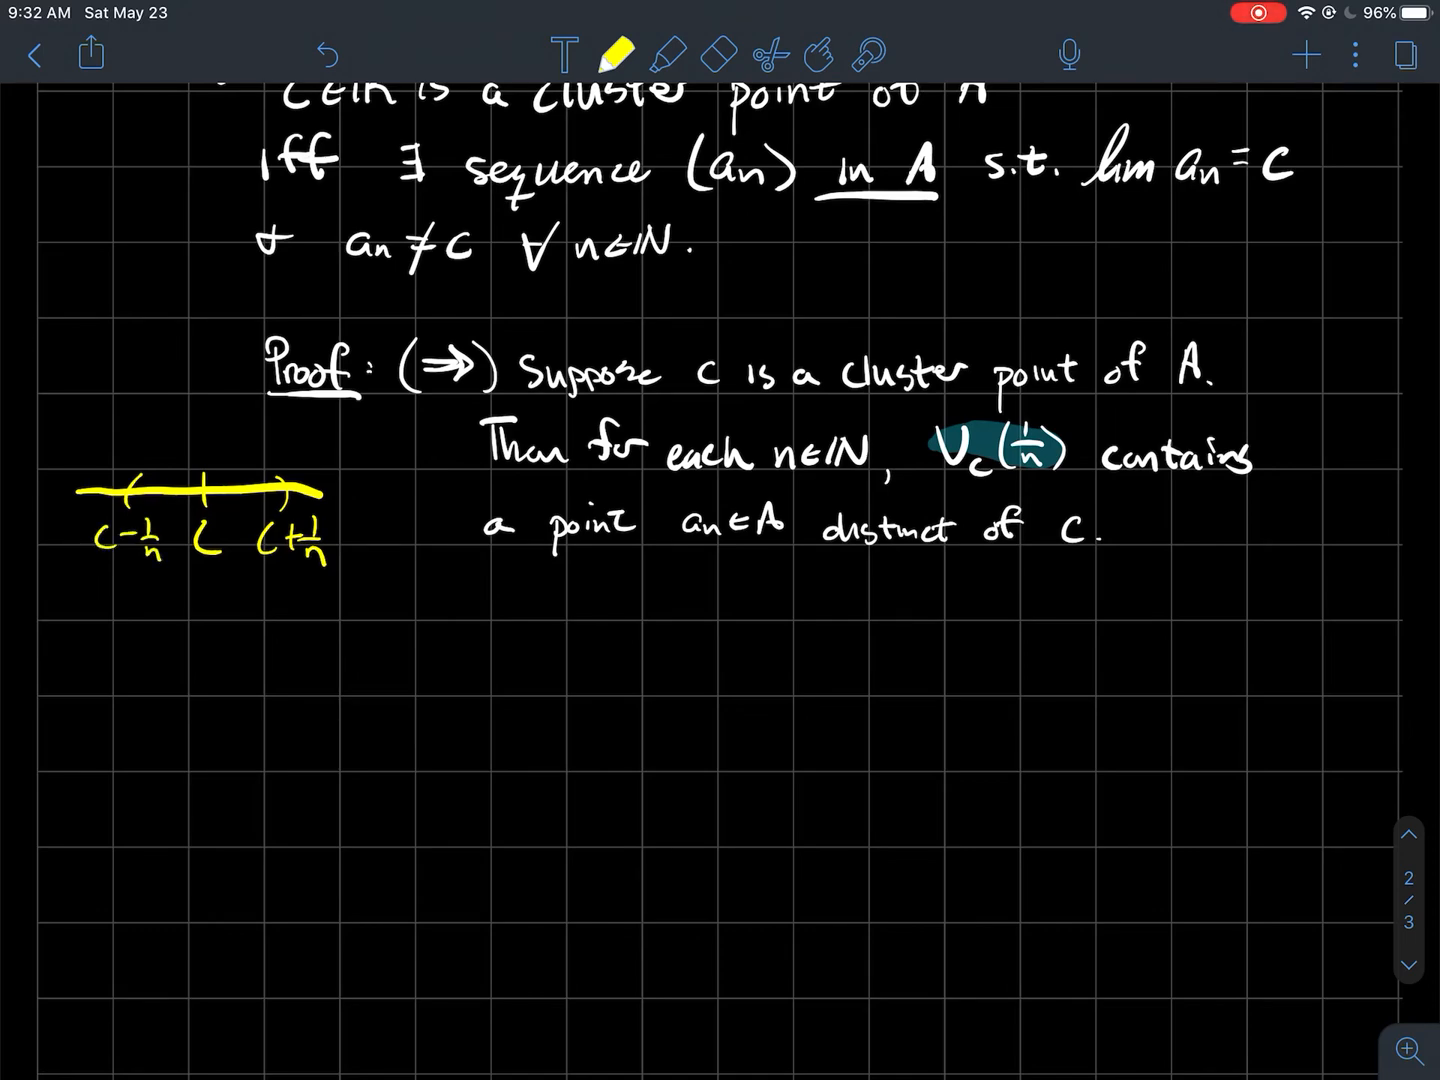
- Mark an orange point left of c on the number line and label it an
left_click(616, 53)
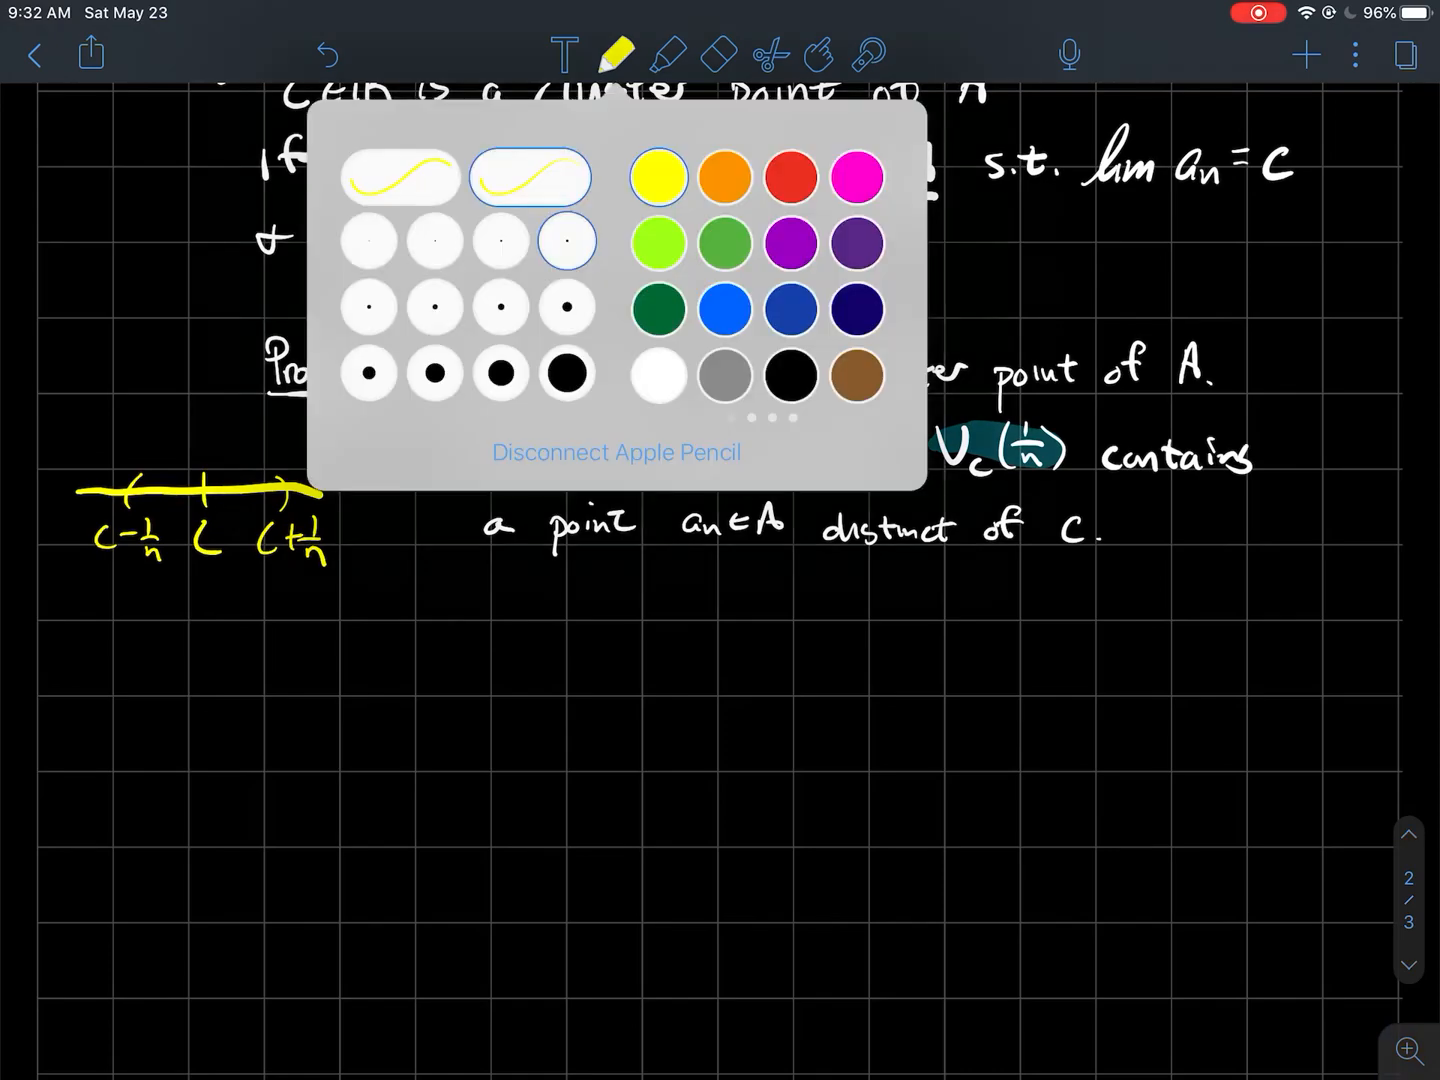
left_click(669, 181)
left_click(616, 53)
left_click(171, 491)
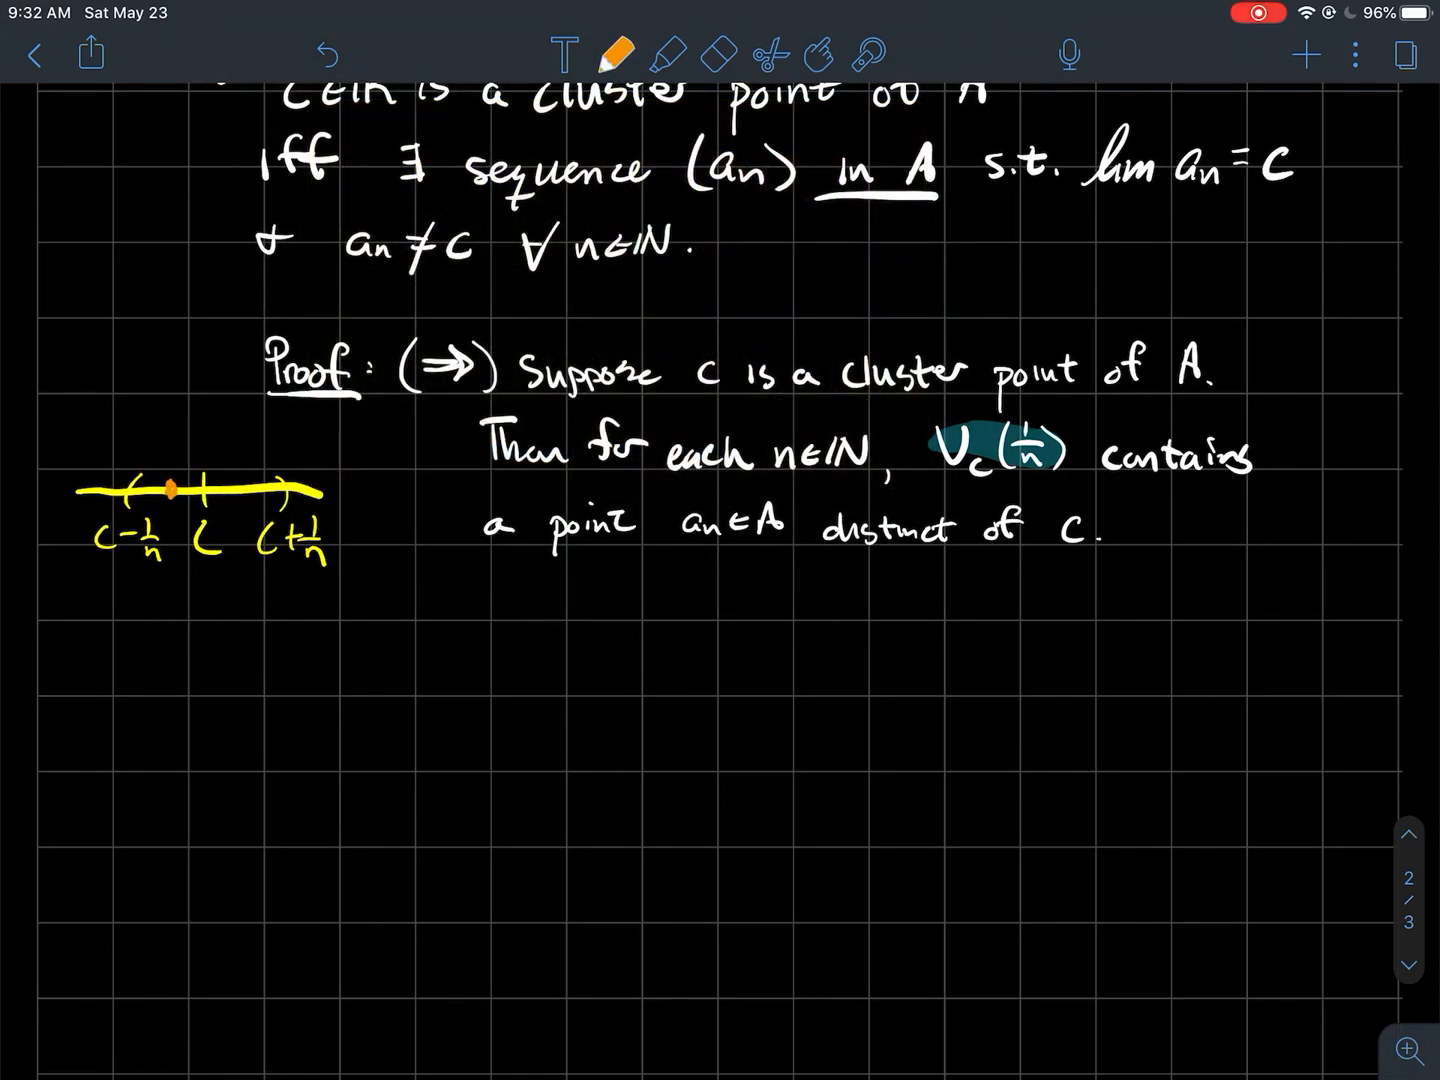
left_click_drag(146, 425, 186, 454)
- Add a small yellow bracket around c and orange points close to c inside it
left_click(616, 53)
left_click(664, 174)
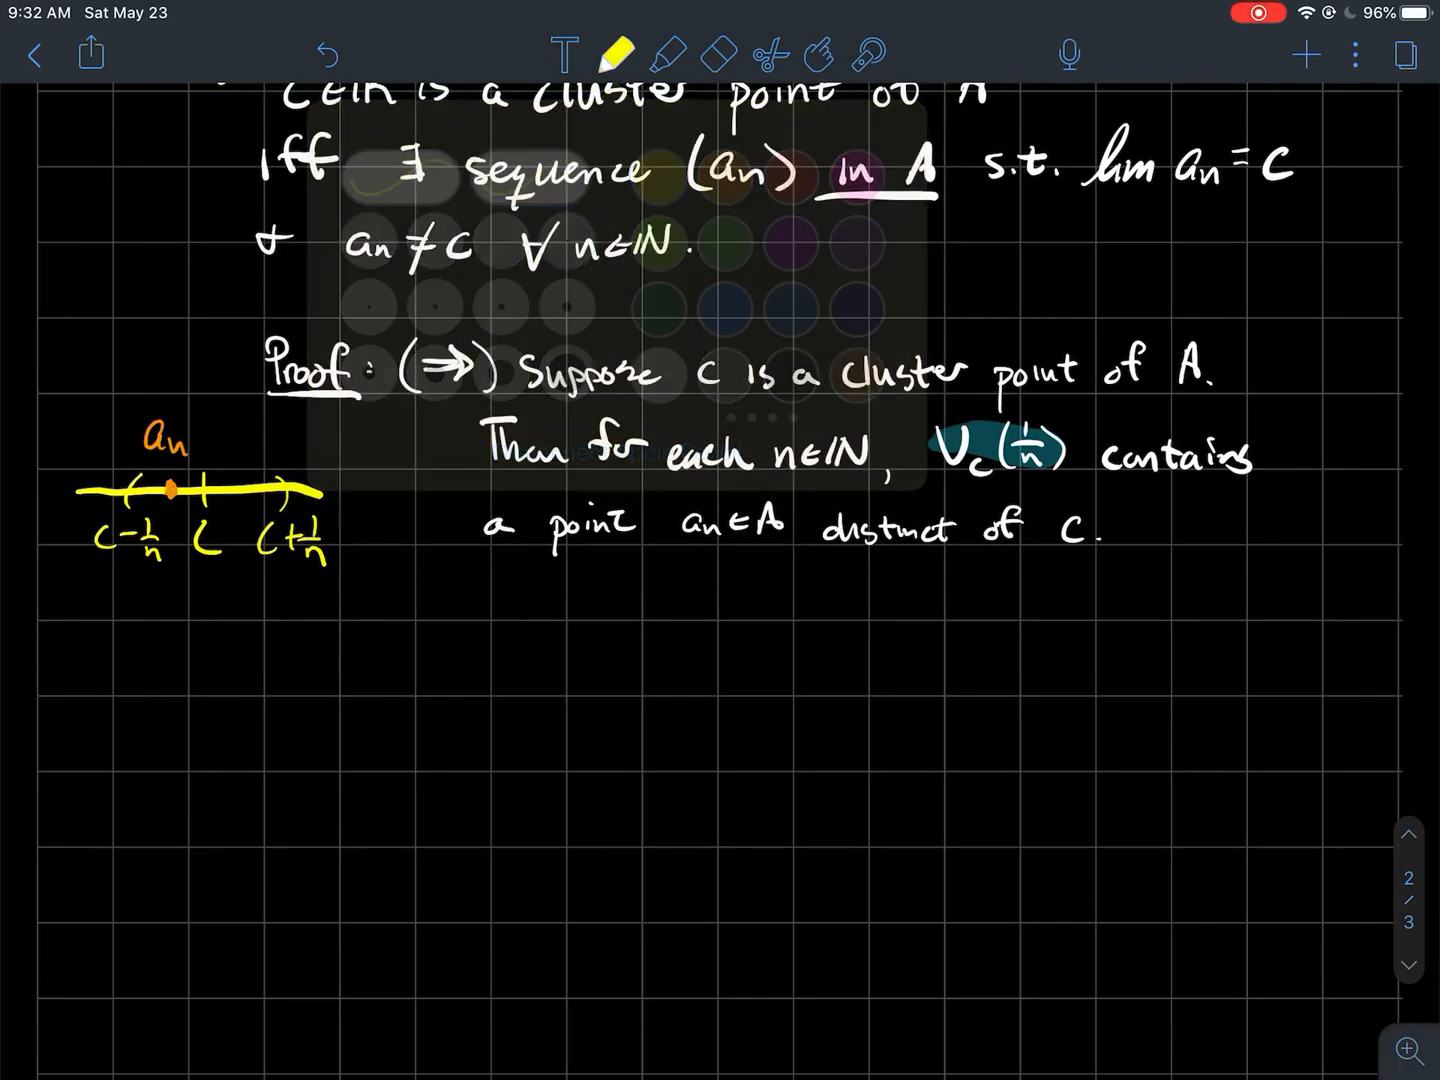
left_click_drag(193, 475, 191, 508)
left_click_drag(227, 472, 236, 506)
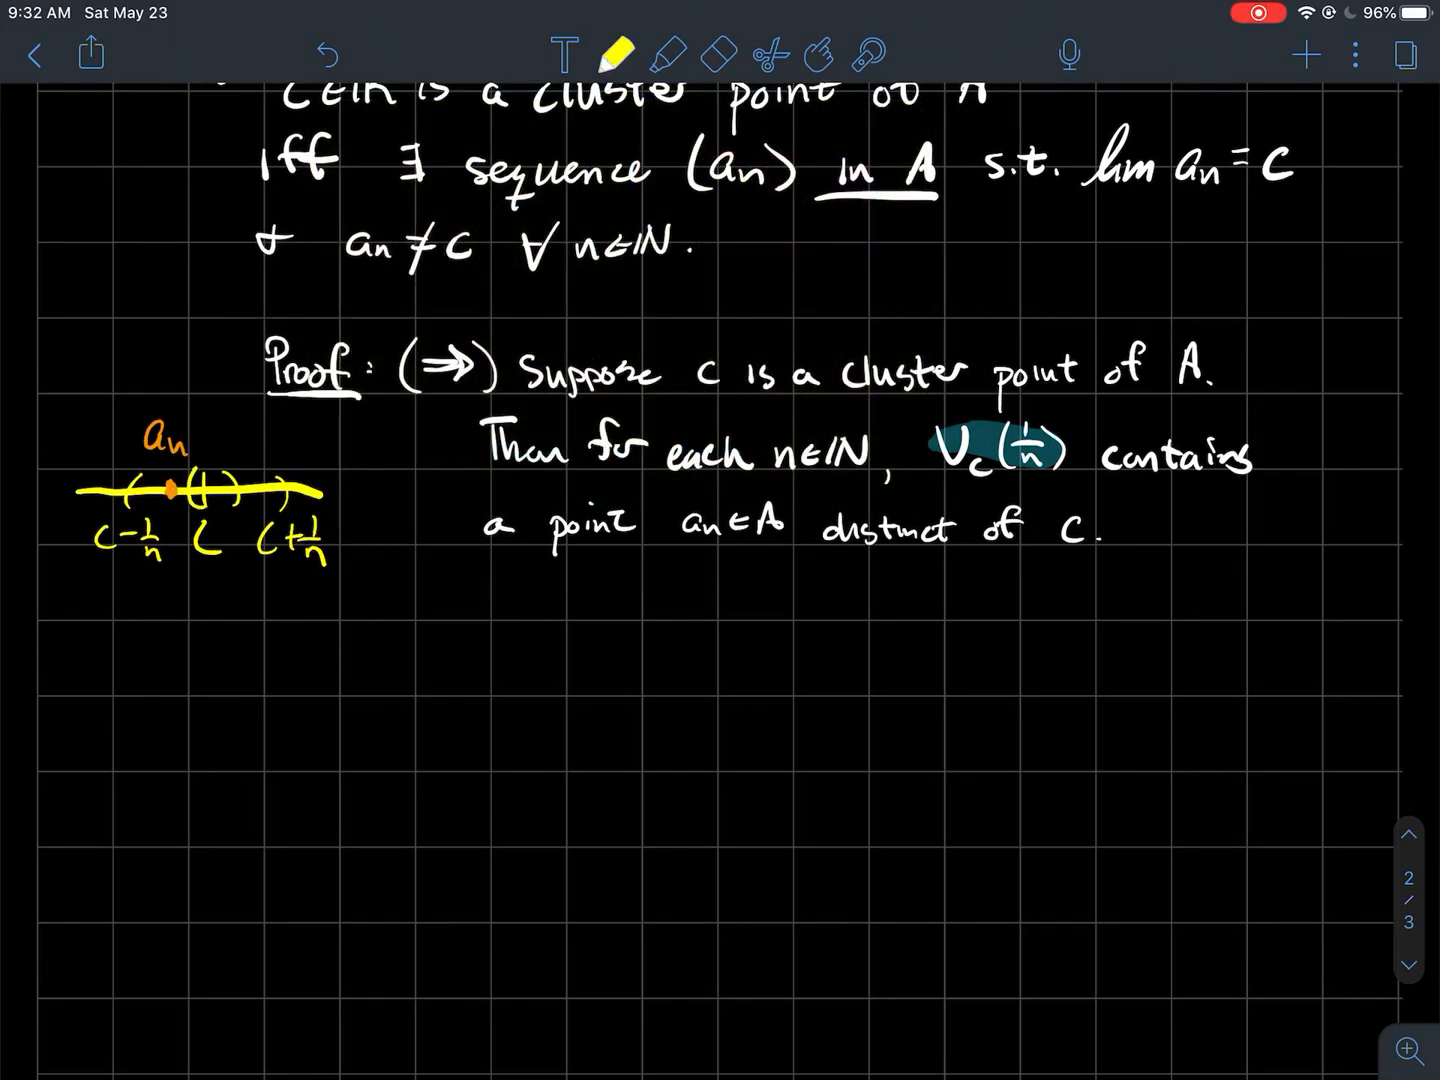
left_click(617, 53)
left_click(724, 178)
left_click(216, 489)
left_click(719, 52)
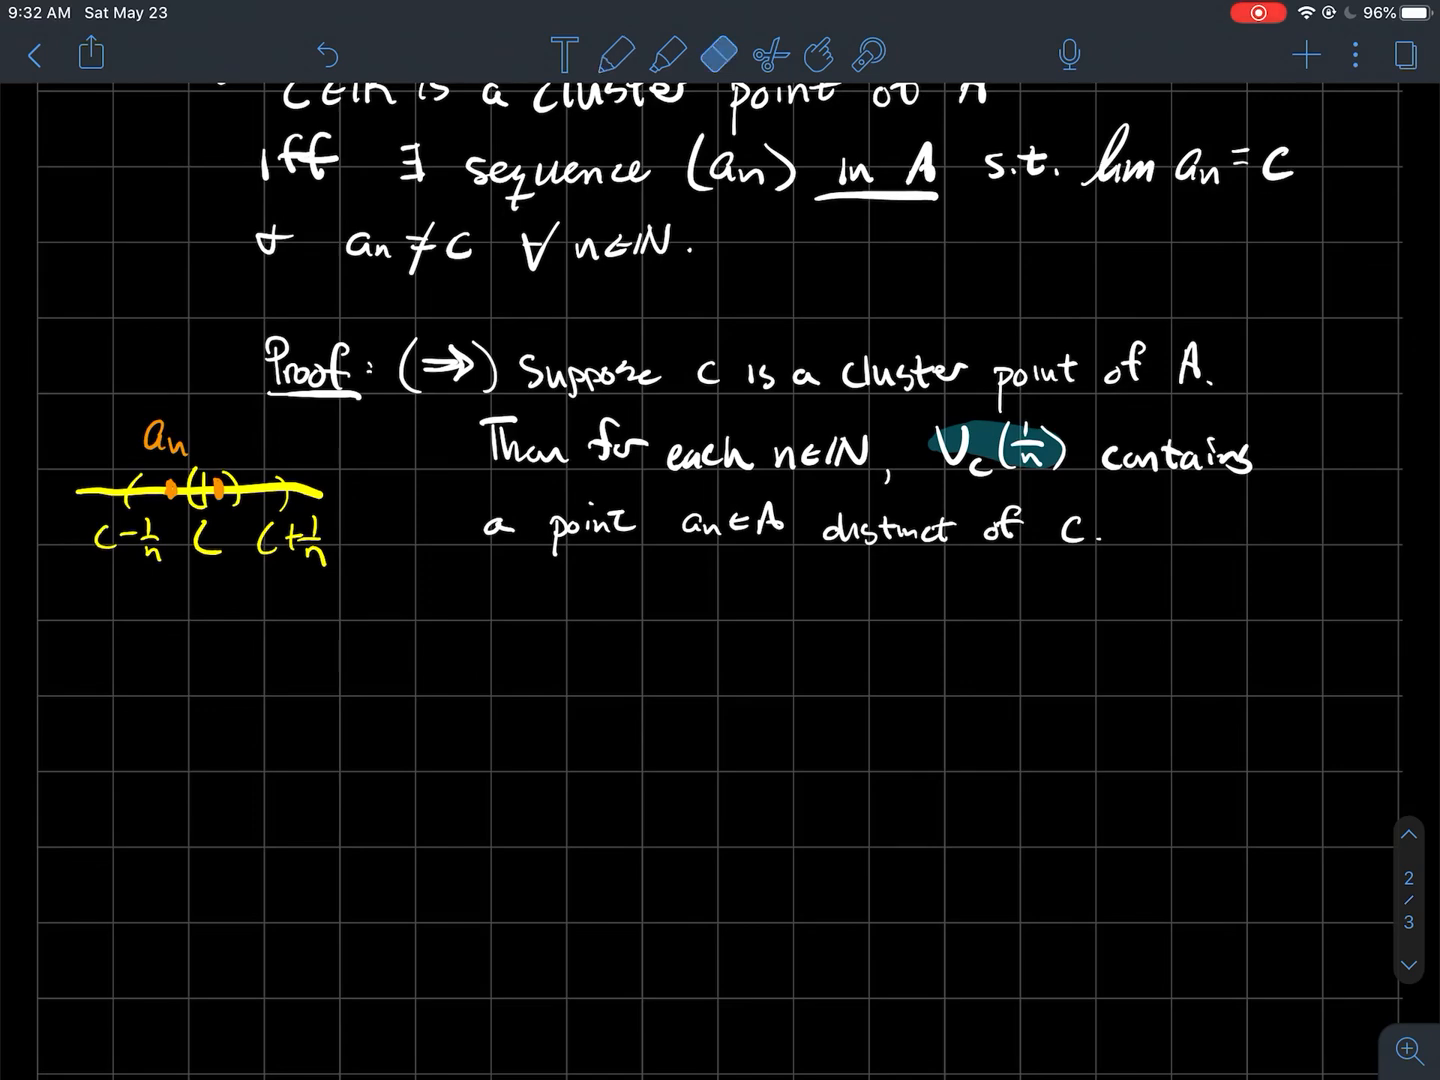
- Erase the whole number-line sketch with its labels, brackets and orange points
mouse_move(225, 483)
left_mouse_down()
mouse_move(180, 495)
mouse_move(146, 551)
mouse_move(106, 538)
left_mouse_up()
left_click_drag(313, 551, 281, 495)
left_click_drag(203, 538, 90, 491)
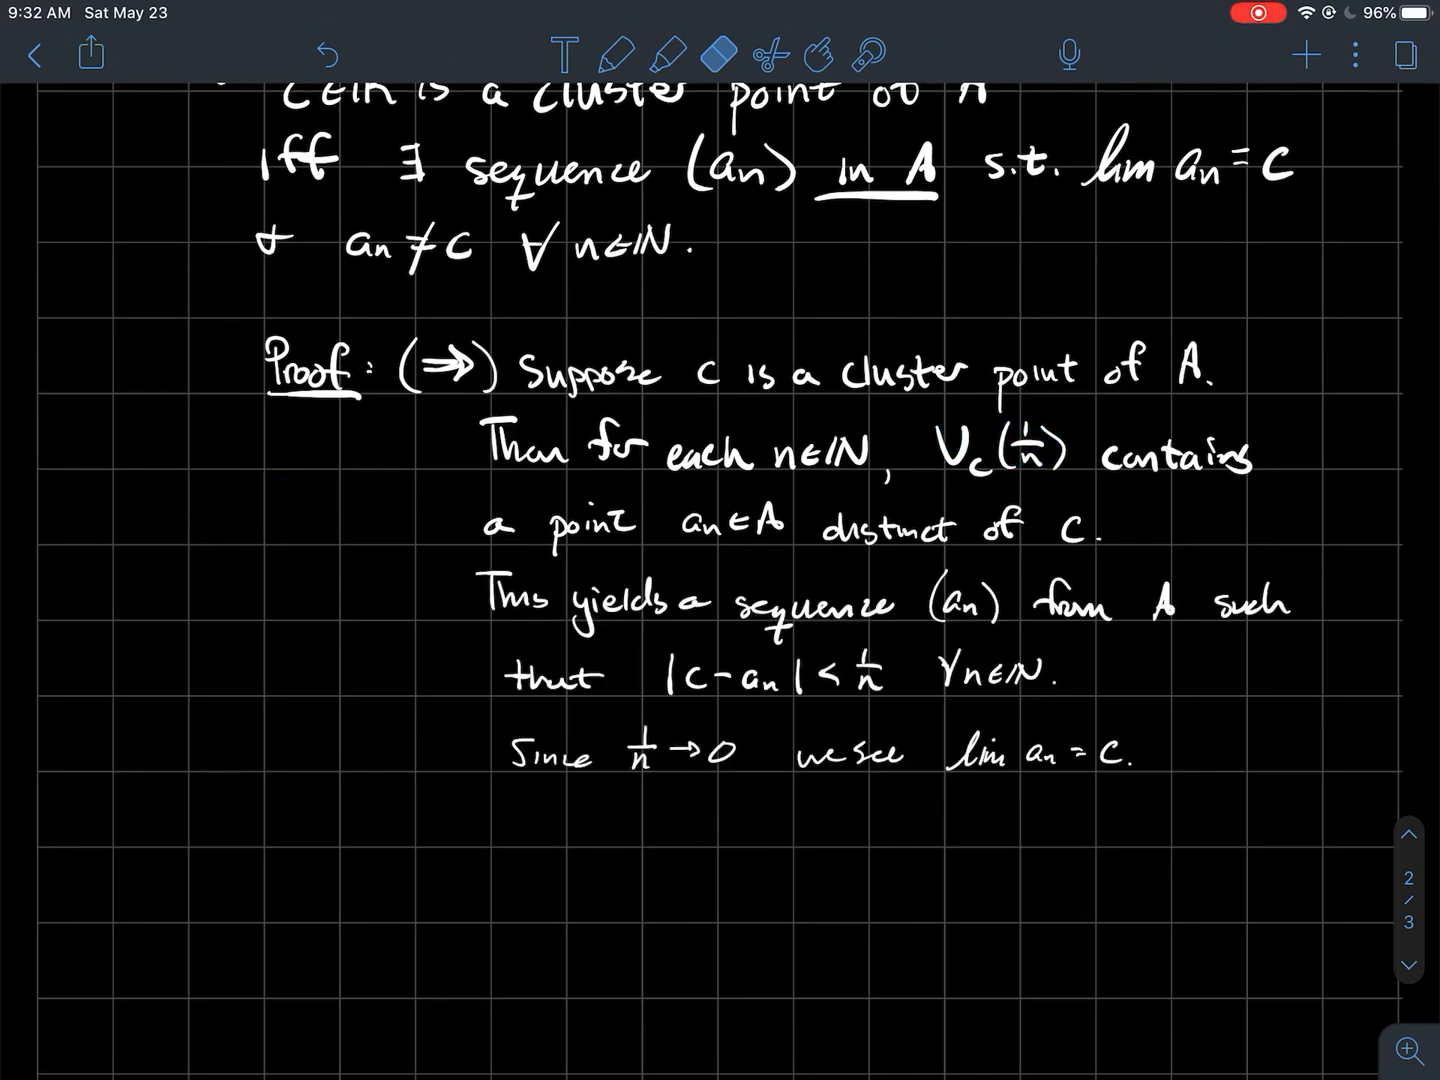
- Highlight (an) in the proof line and briefly emphasise |c−an| < 1/n, 1/n and |c−an|
left_click(668, 53)
left_click_drag(914, 601, 1012, 601)
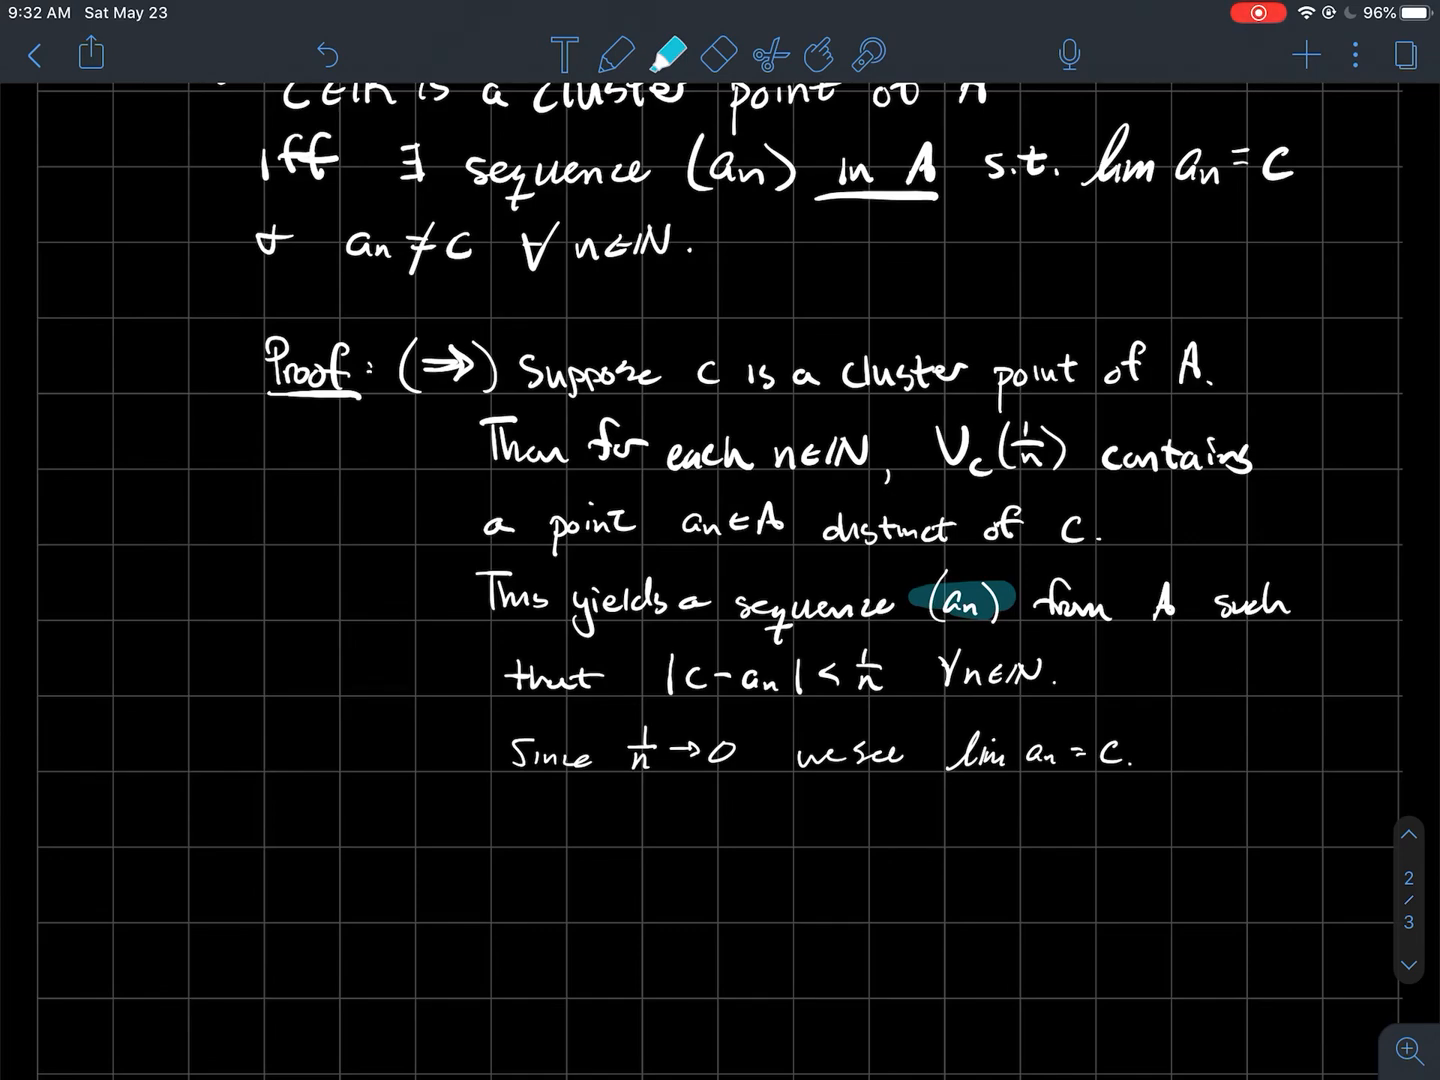
left_click_drag(651, 675, 894, 676)
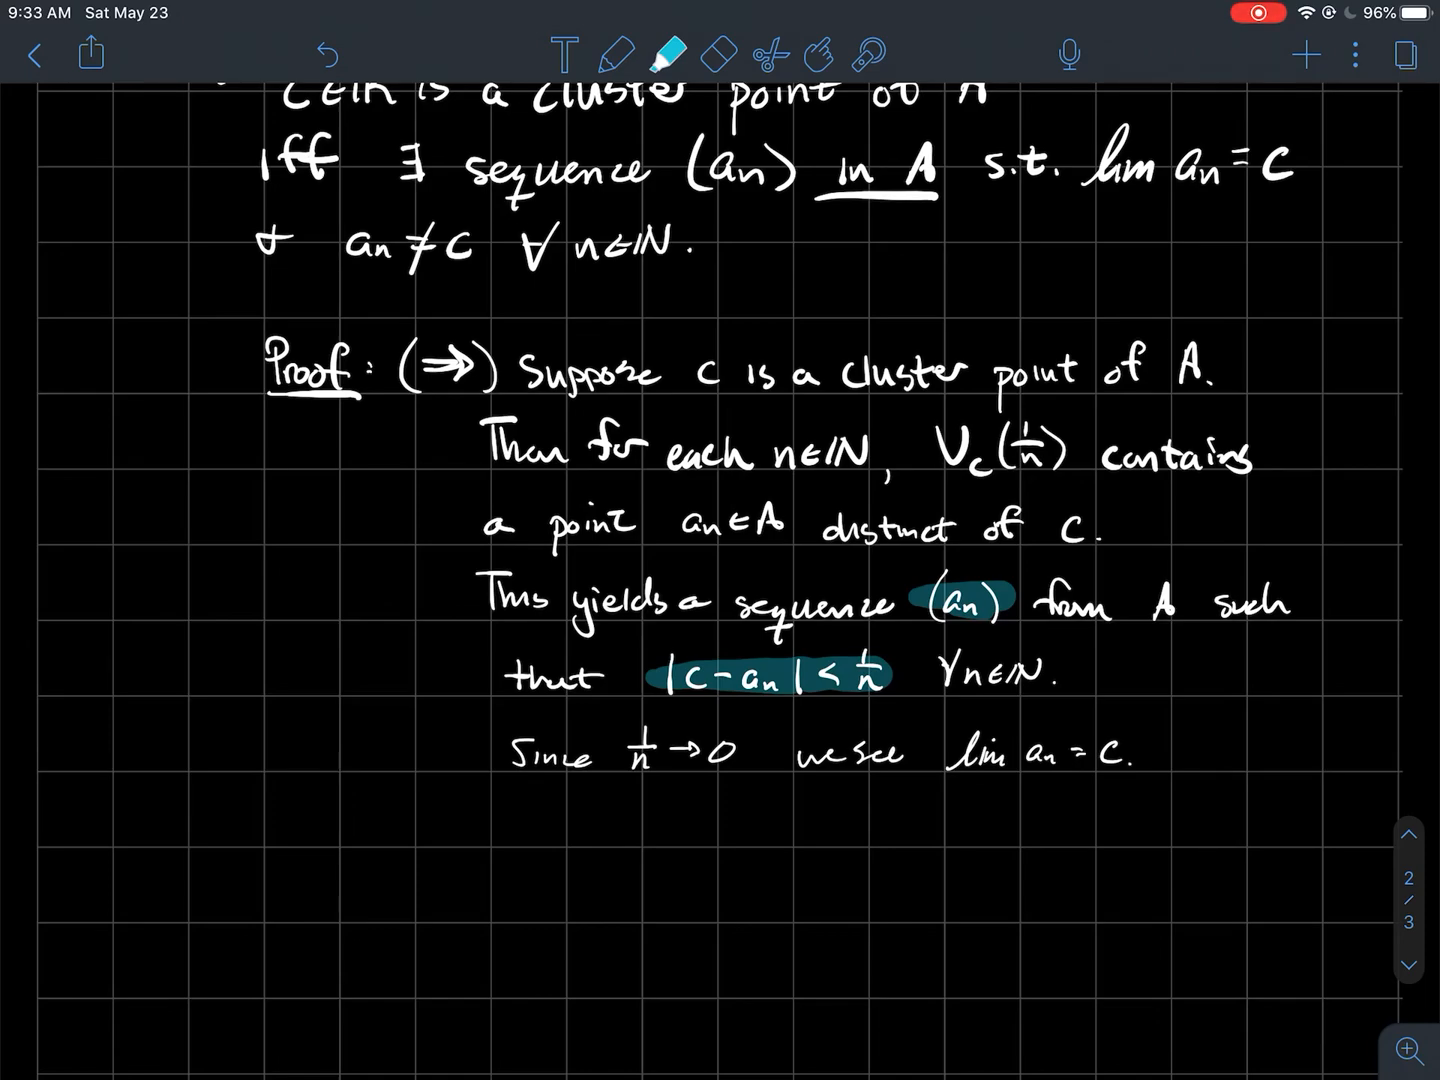
key("ctrl+z")
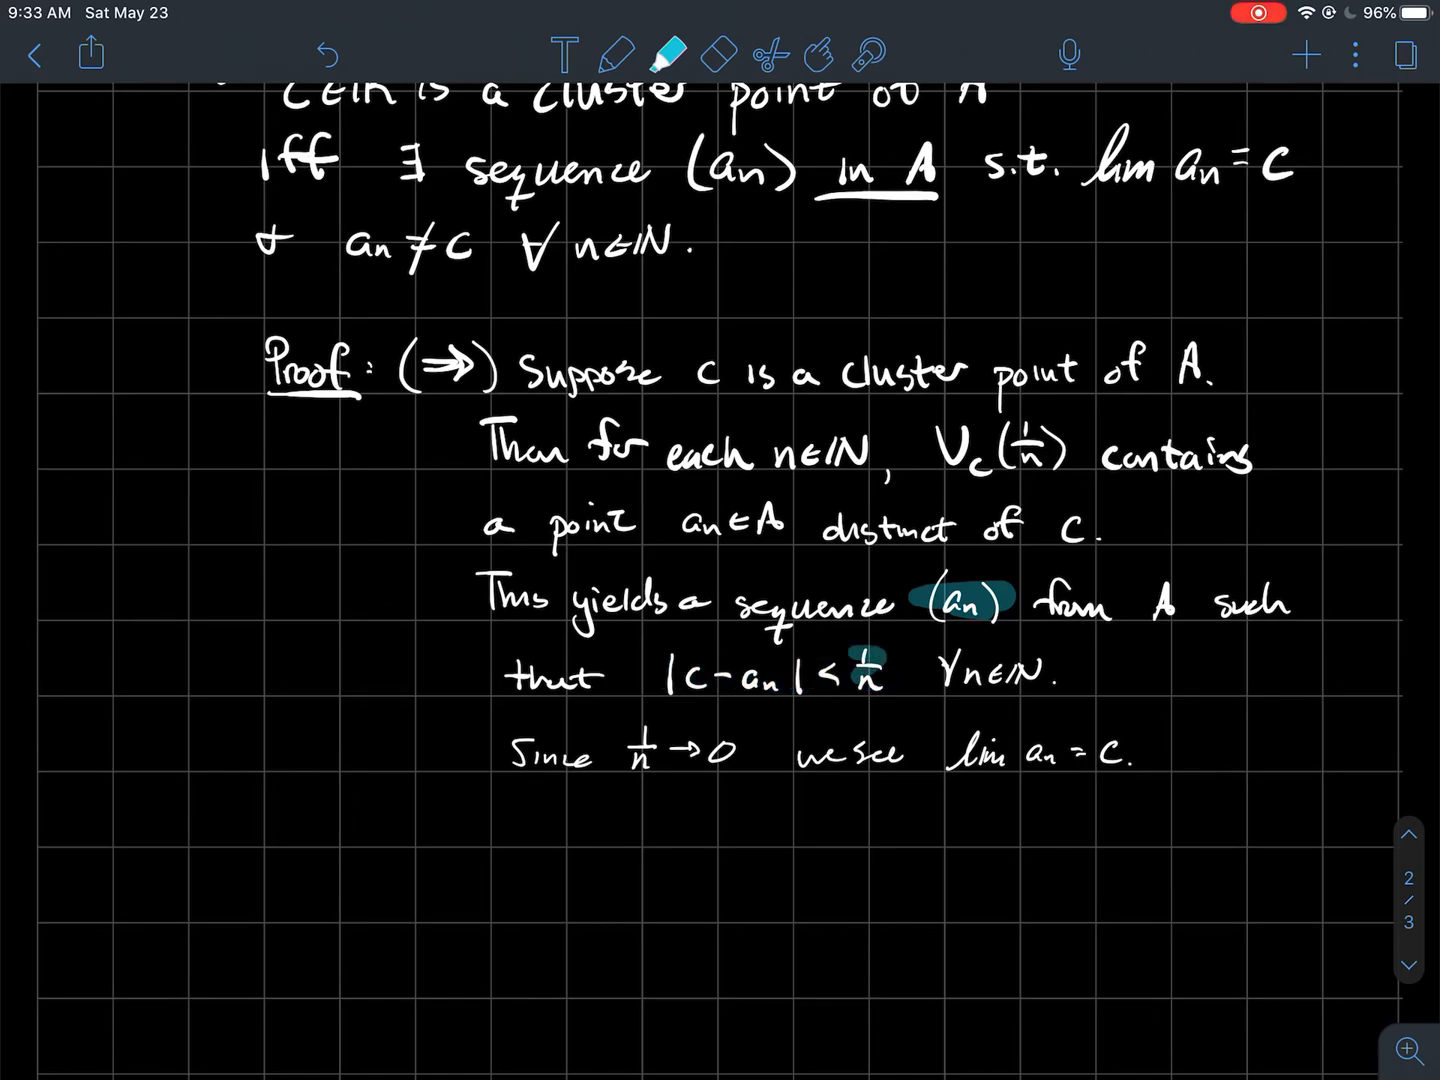
left_click_drag(869, 650, 869, 698)
key("ctrl+z")
left_click_drag(670, 681, 821, 684)
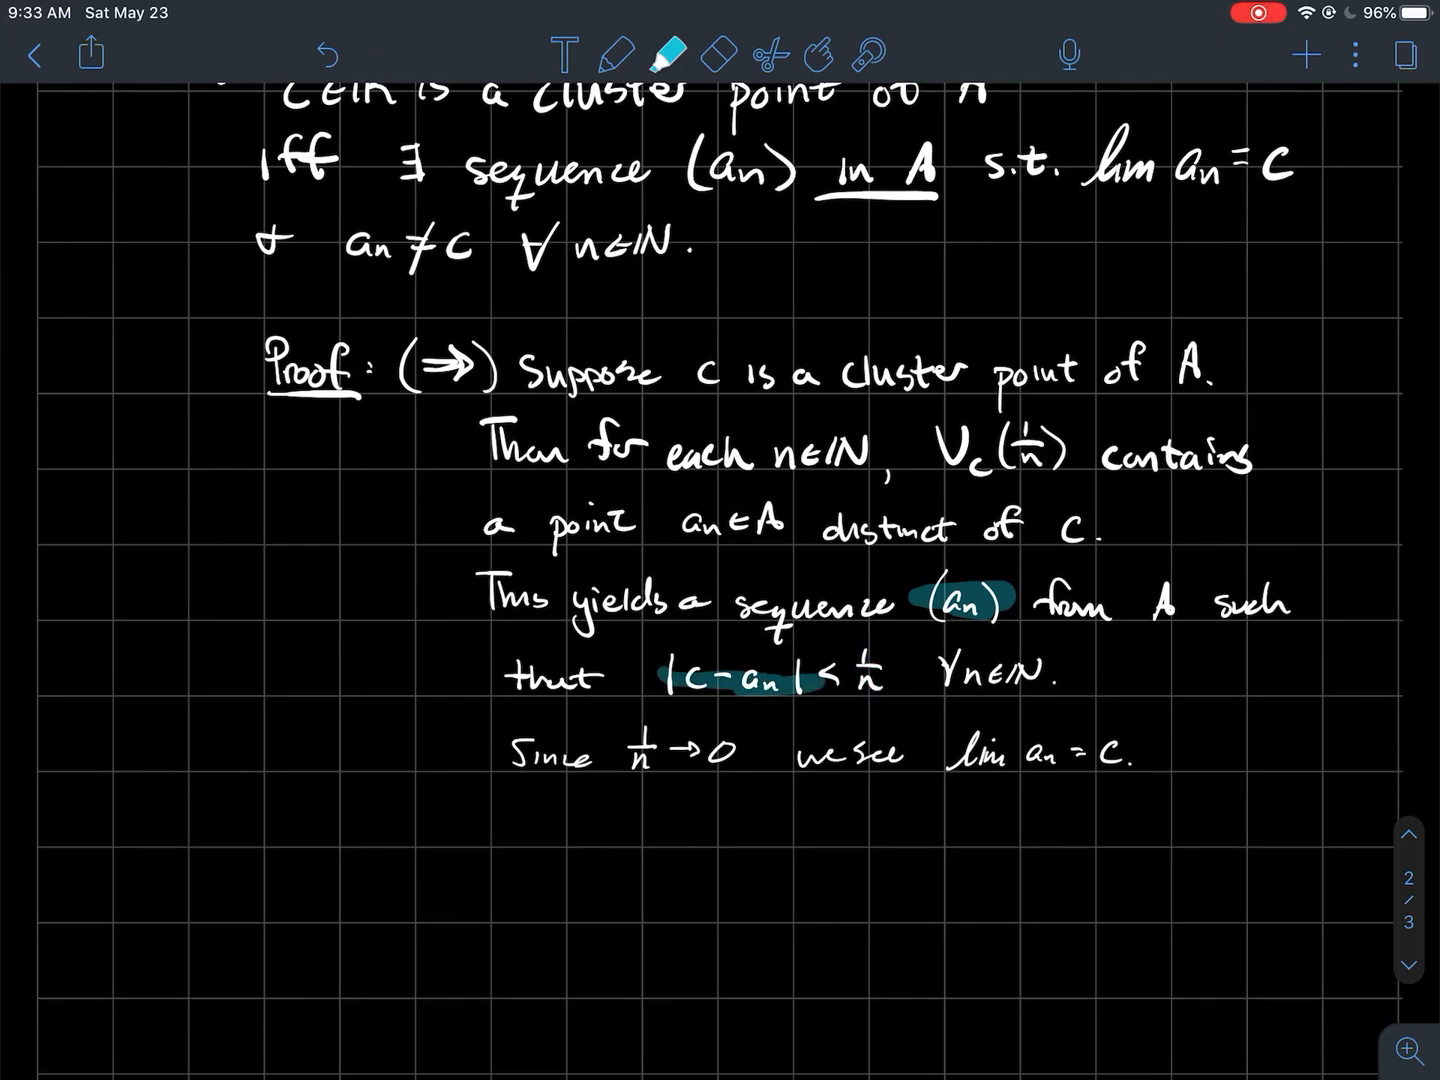
key("ctrl+z")
- Briefly highlight the conclusion lim an = c and |c−an| < 1/n, then clear all highlights
left_click_drag(950, 753, 1142, 762)
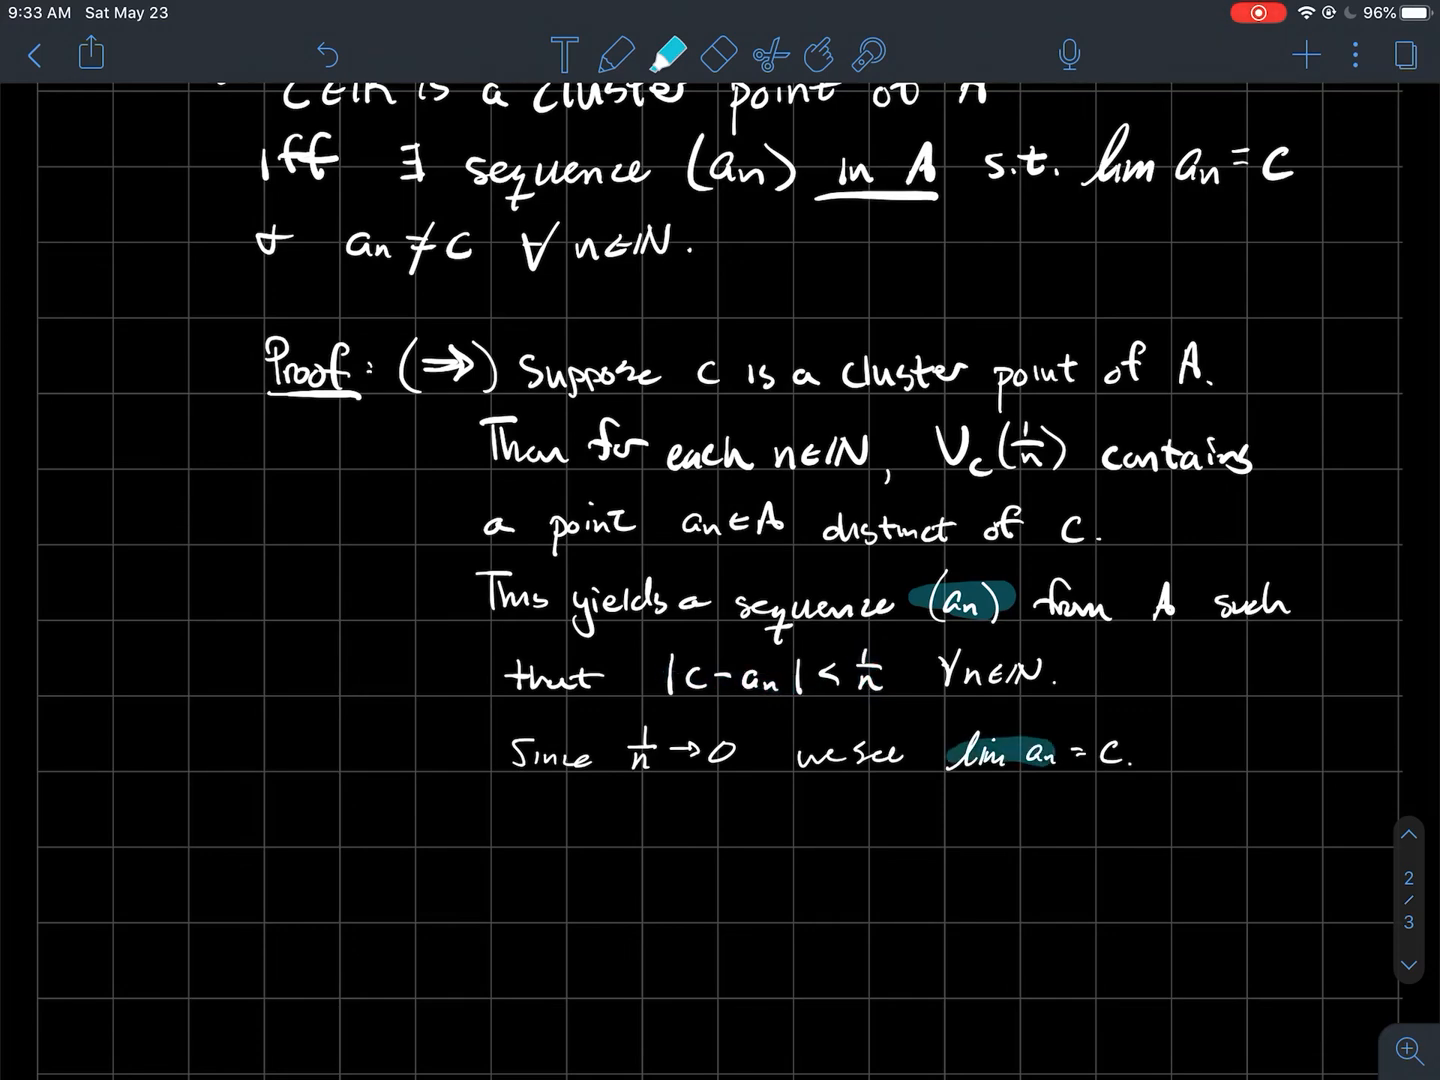
key("ctrl+z")
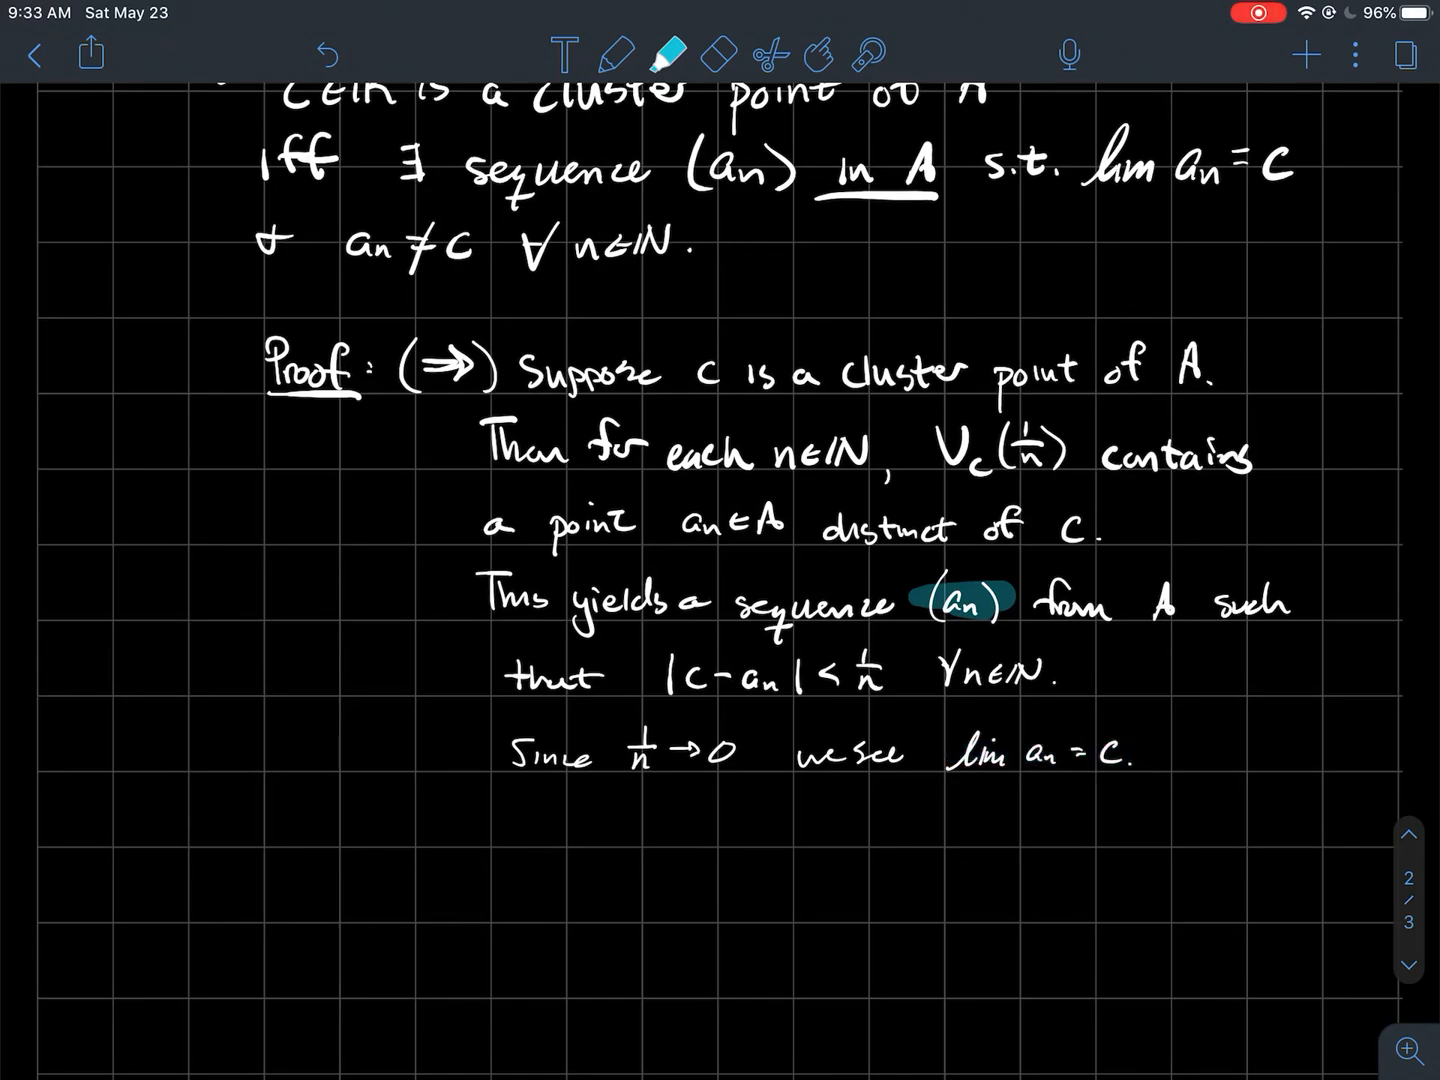
left_click_drag(650, 678, 898, 675)
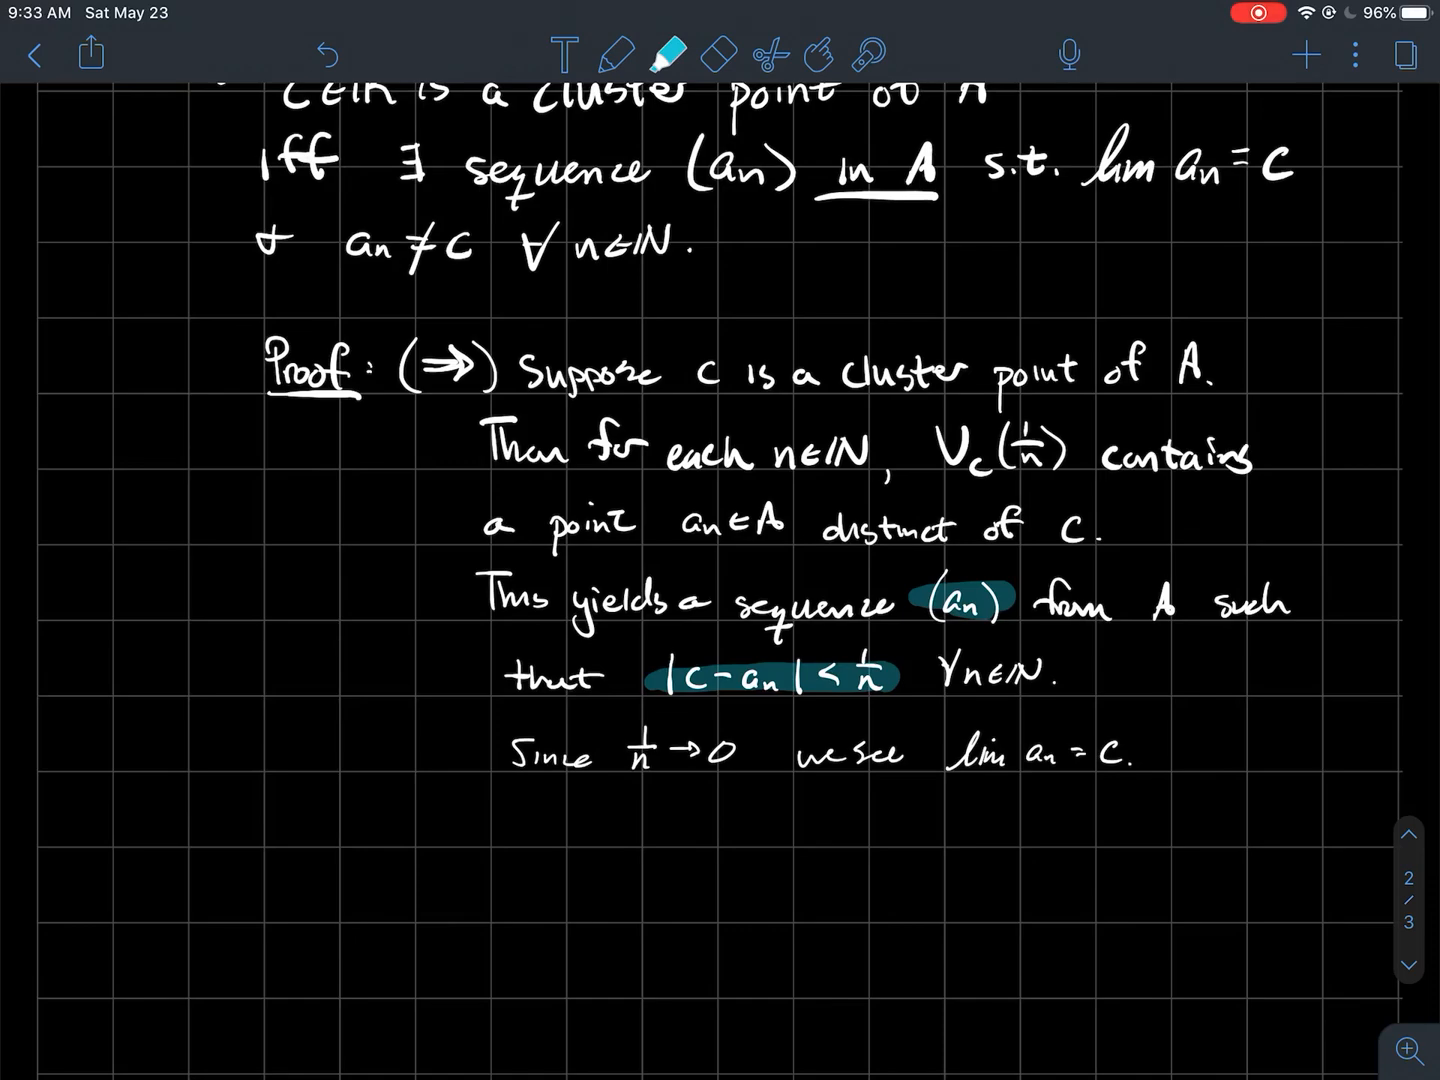
key("ctrl+z")
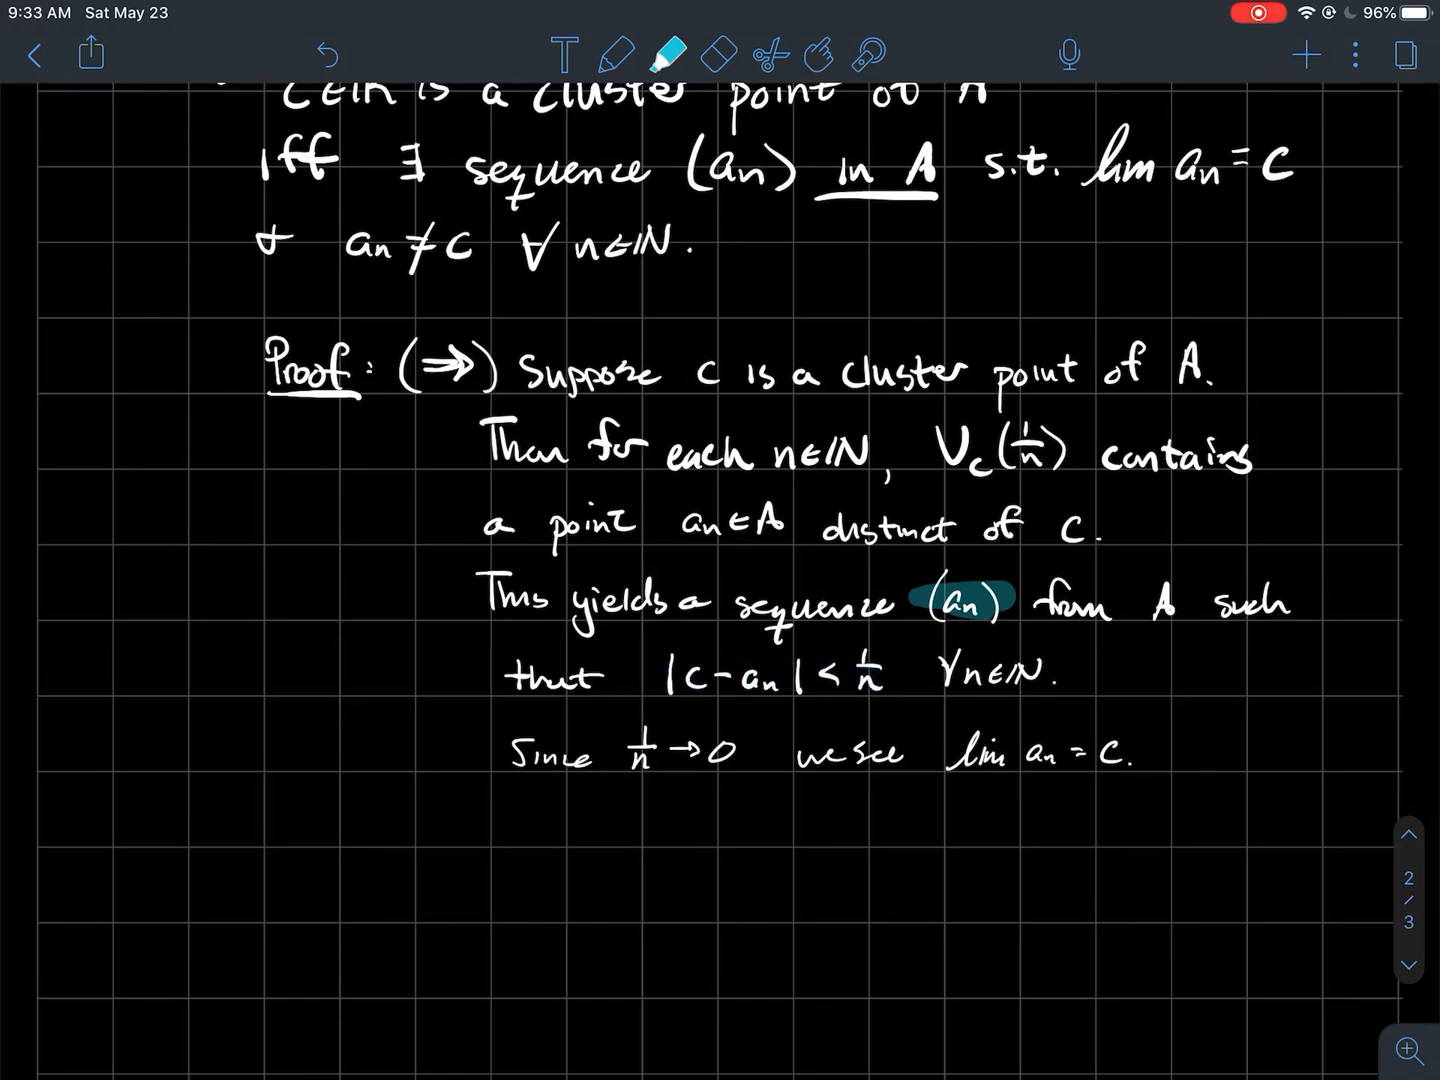
key("ctrl+z")
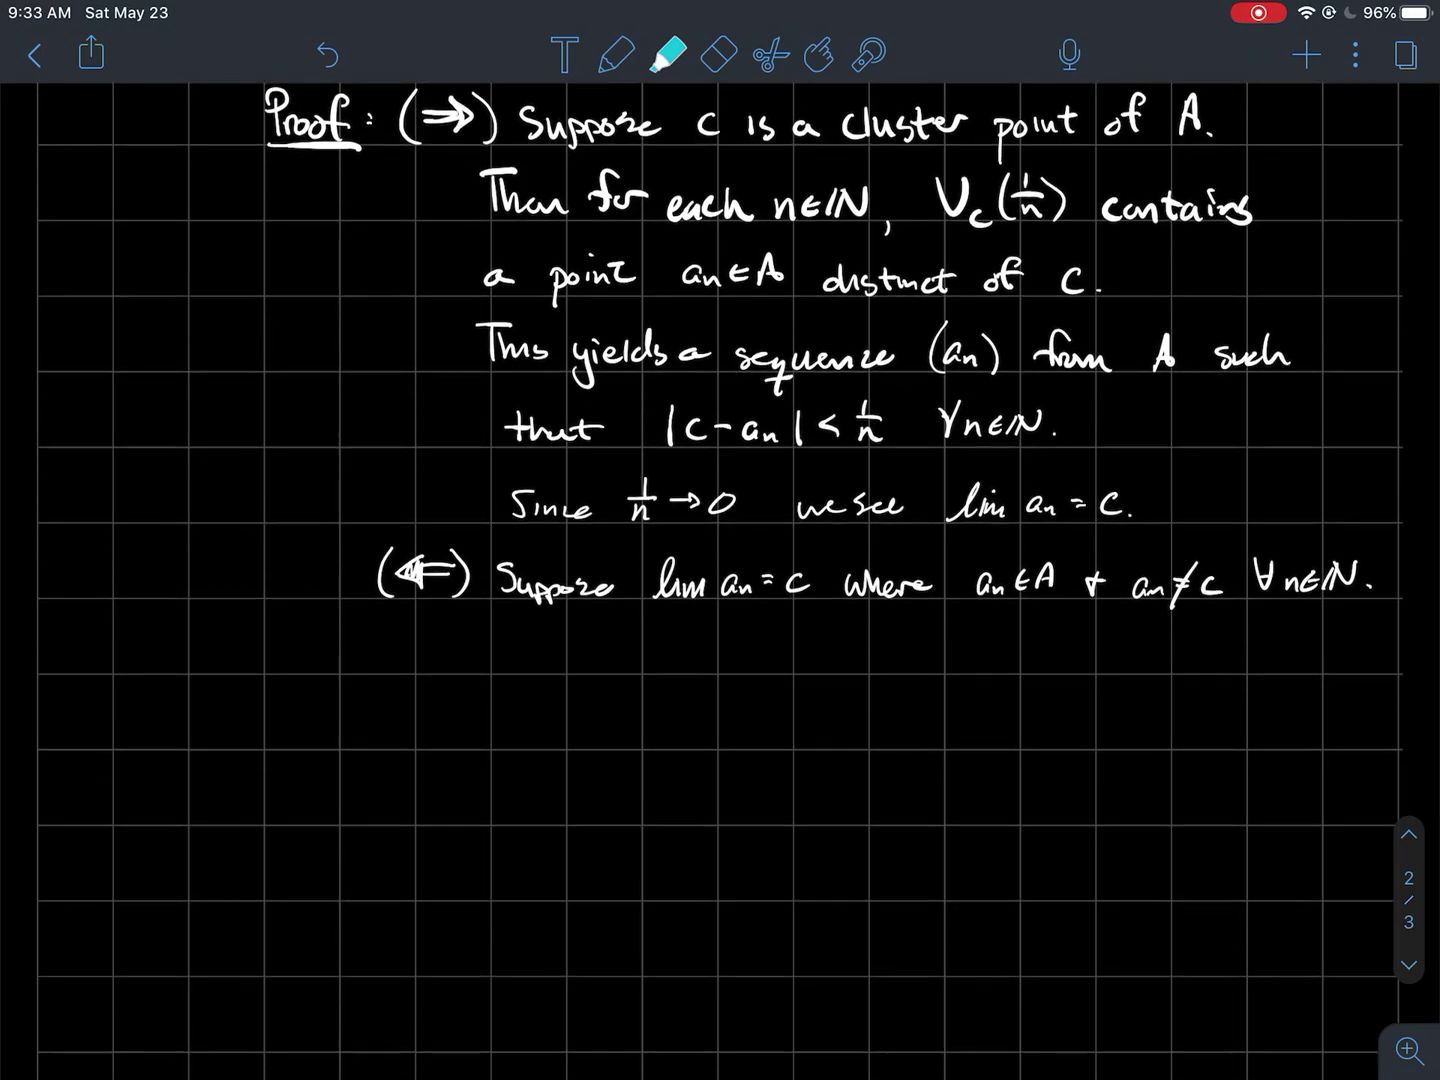
scroll(720, 563, "down", 4)
scroll(720, 563, "down", 4)
scroll(720, 563, "down", 3)
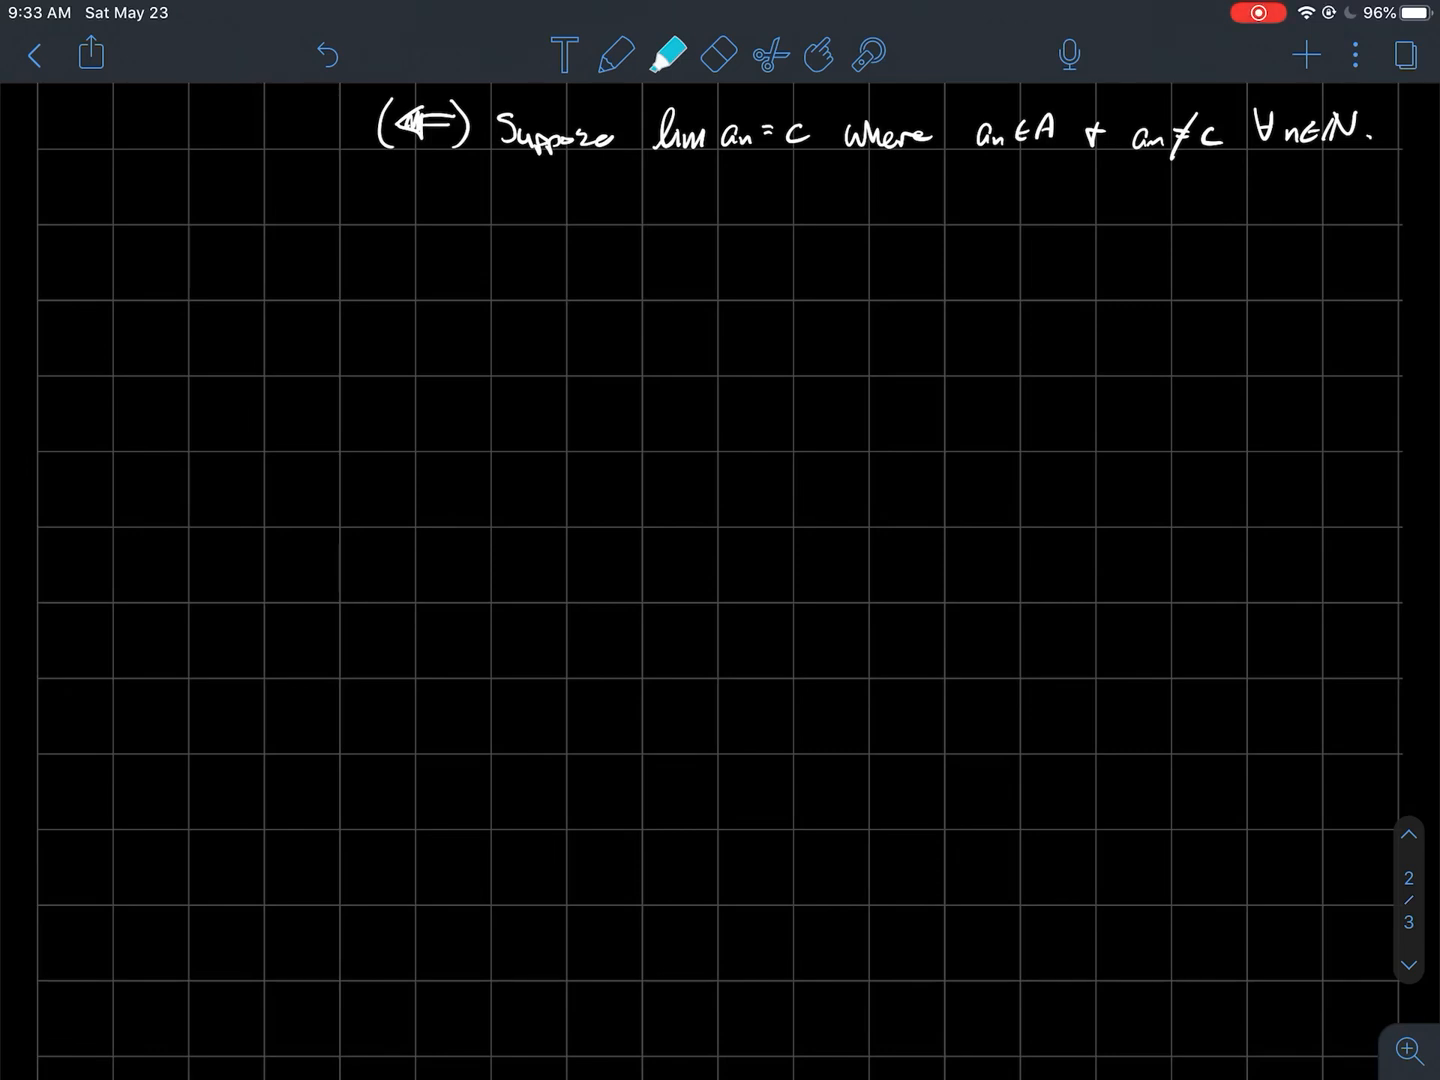
- Briefly highlight lim an = c, an ∈ A, δ>0 and N∈ℕ in the reverse-direction lines, undoing each
left_click_drag(652, 135, 813, 127)
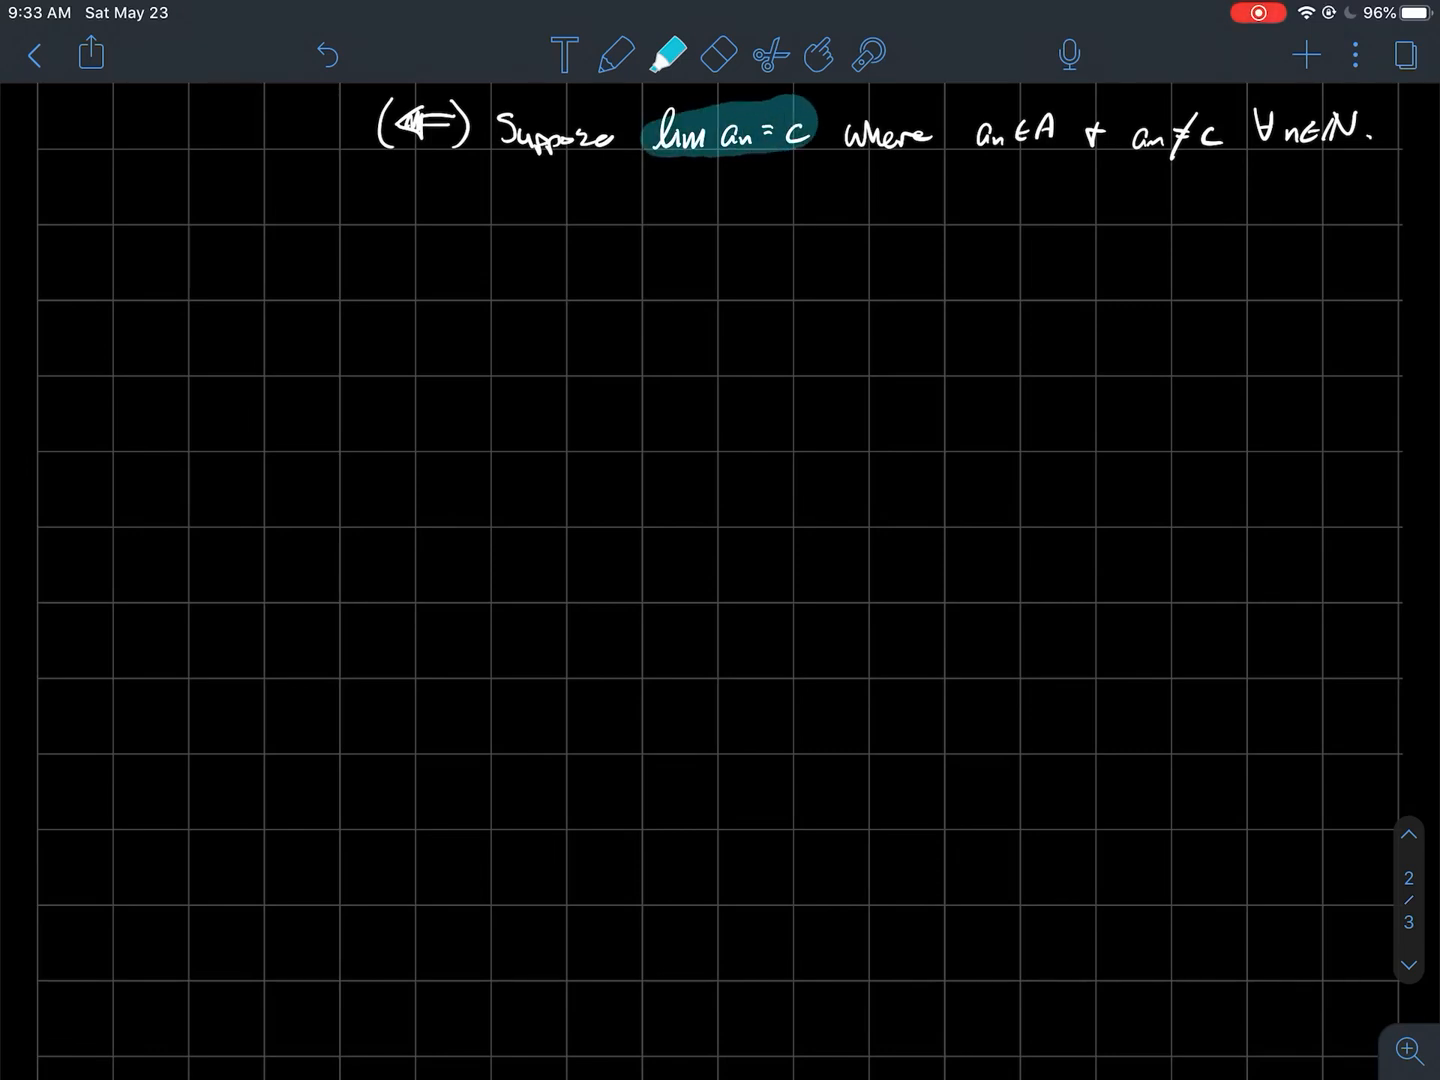
left_click_drag(967, 135, 1367, 129)
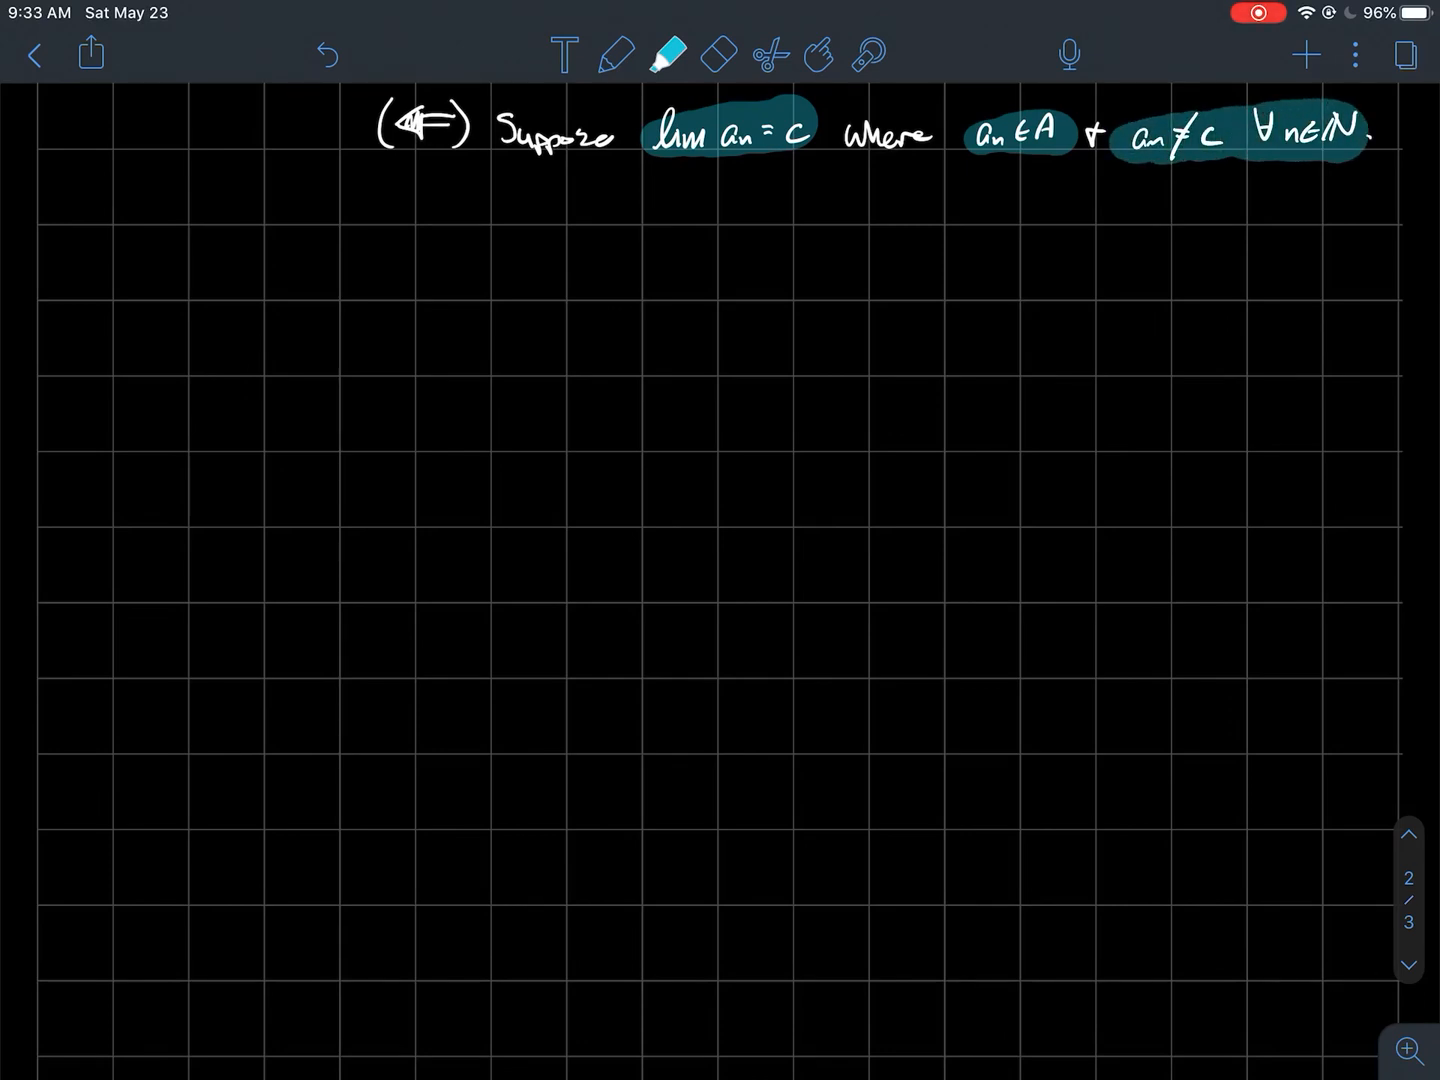
key("ctrl+z")
key("ctrl+z")
key("ctrl+z")
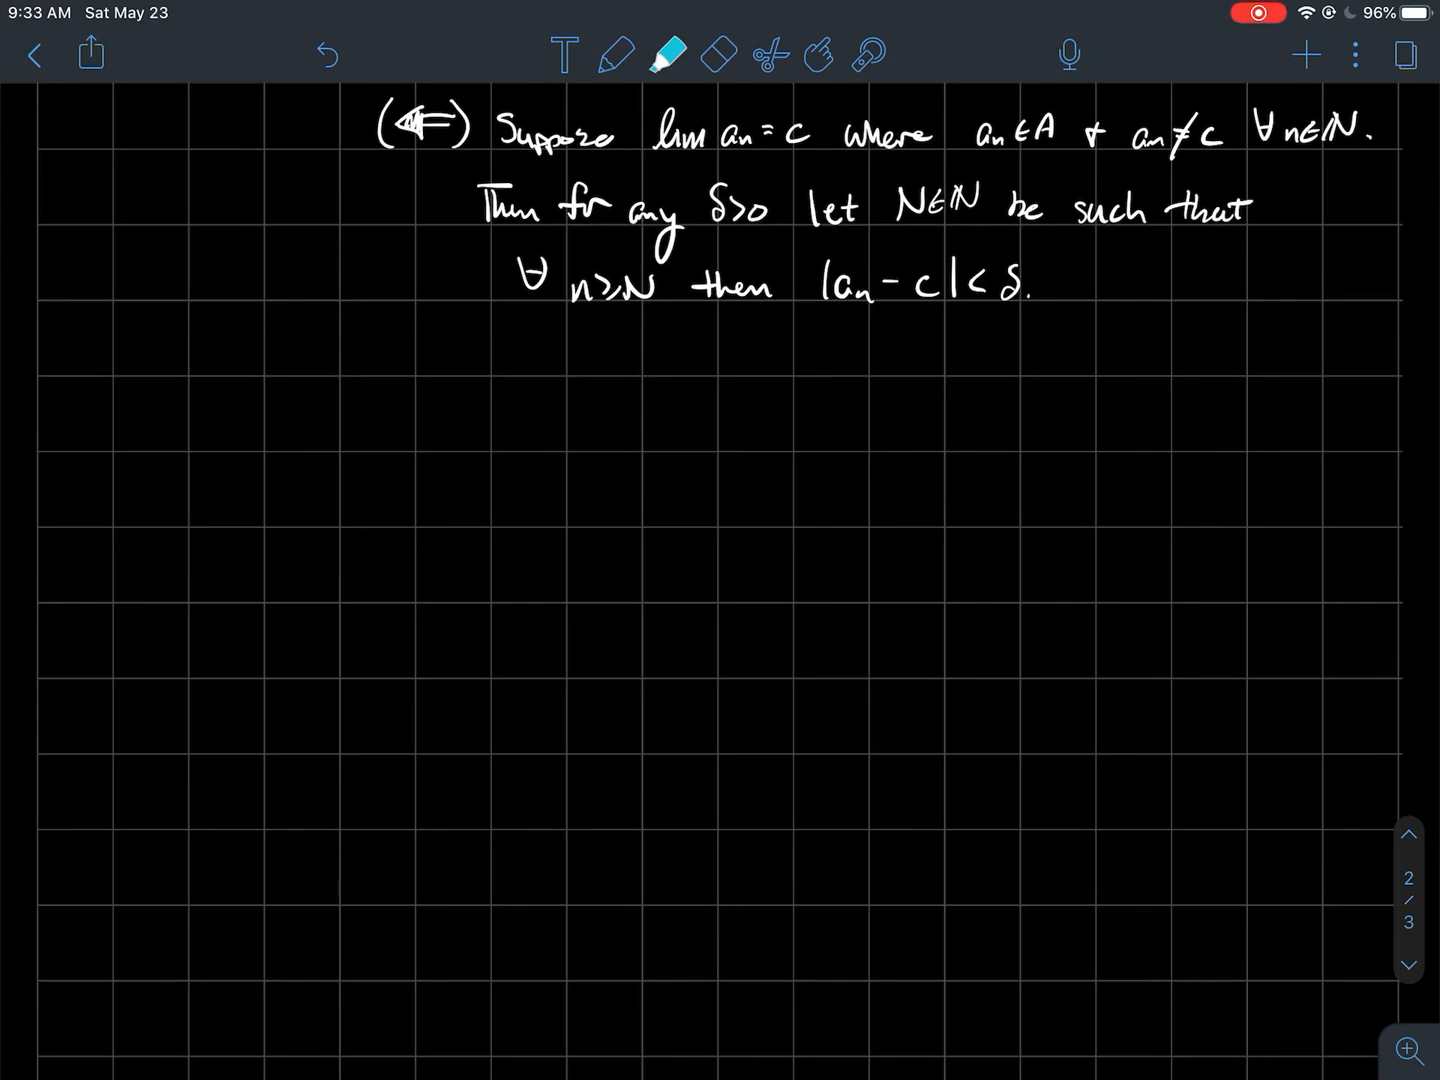
left_click_drag(698, 206, 776, 206)
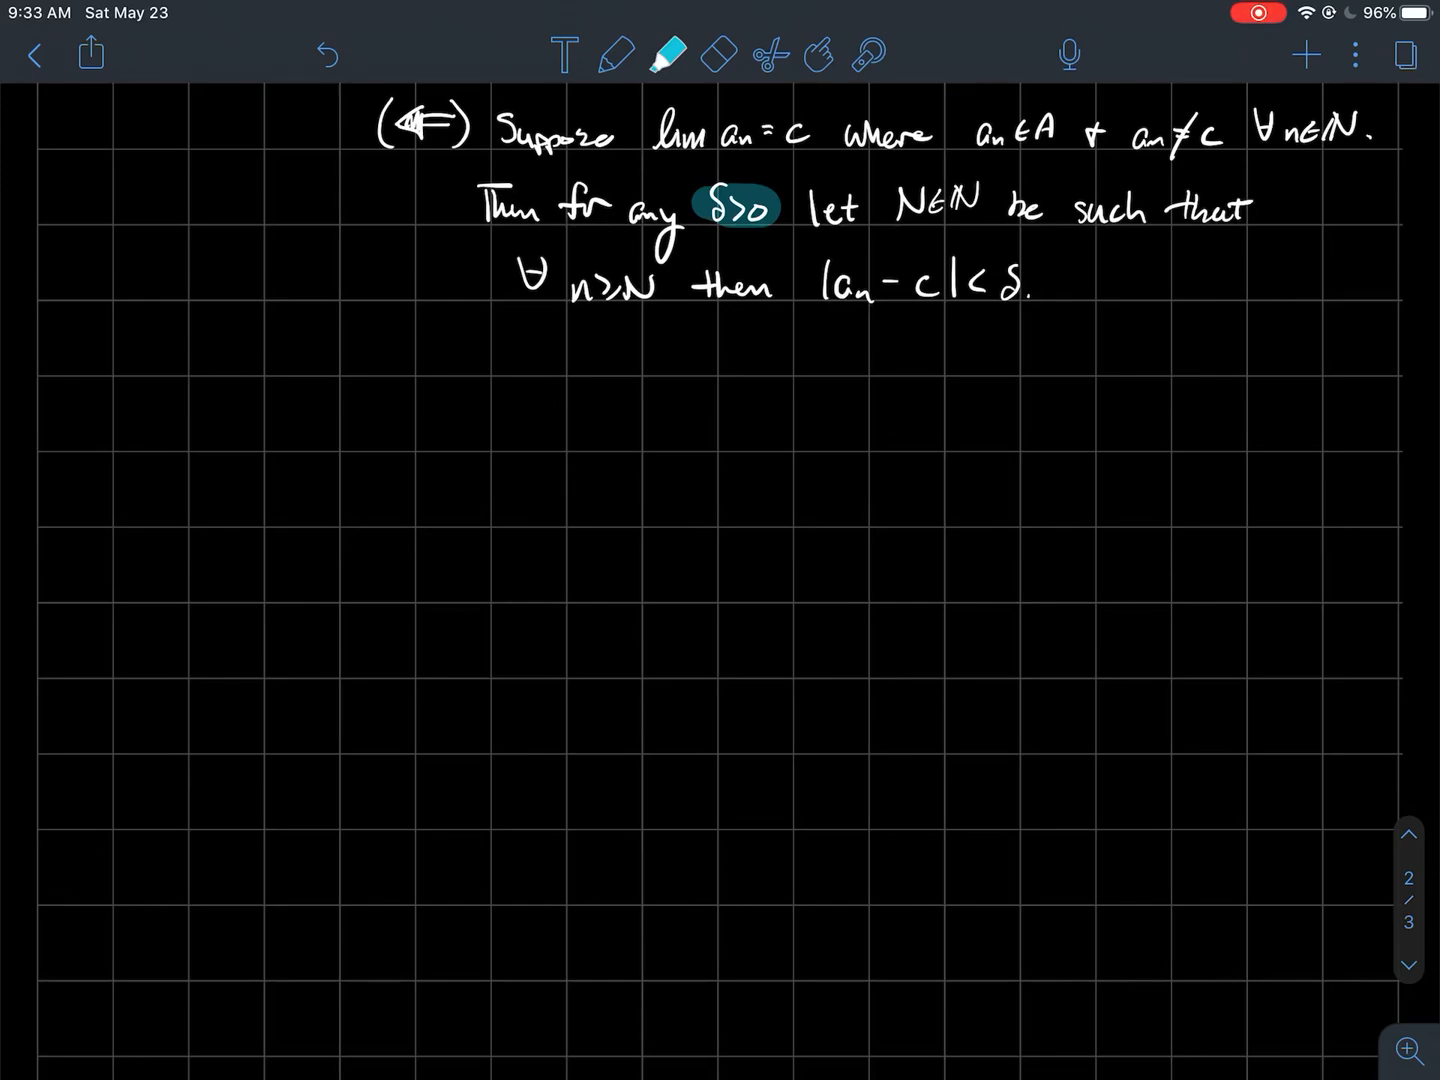
key("ctrl+z")
left_click_drag(707, 212, 782, 209)
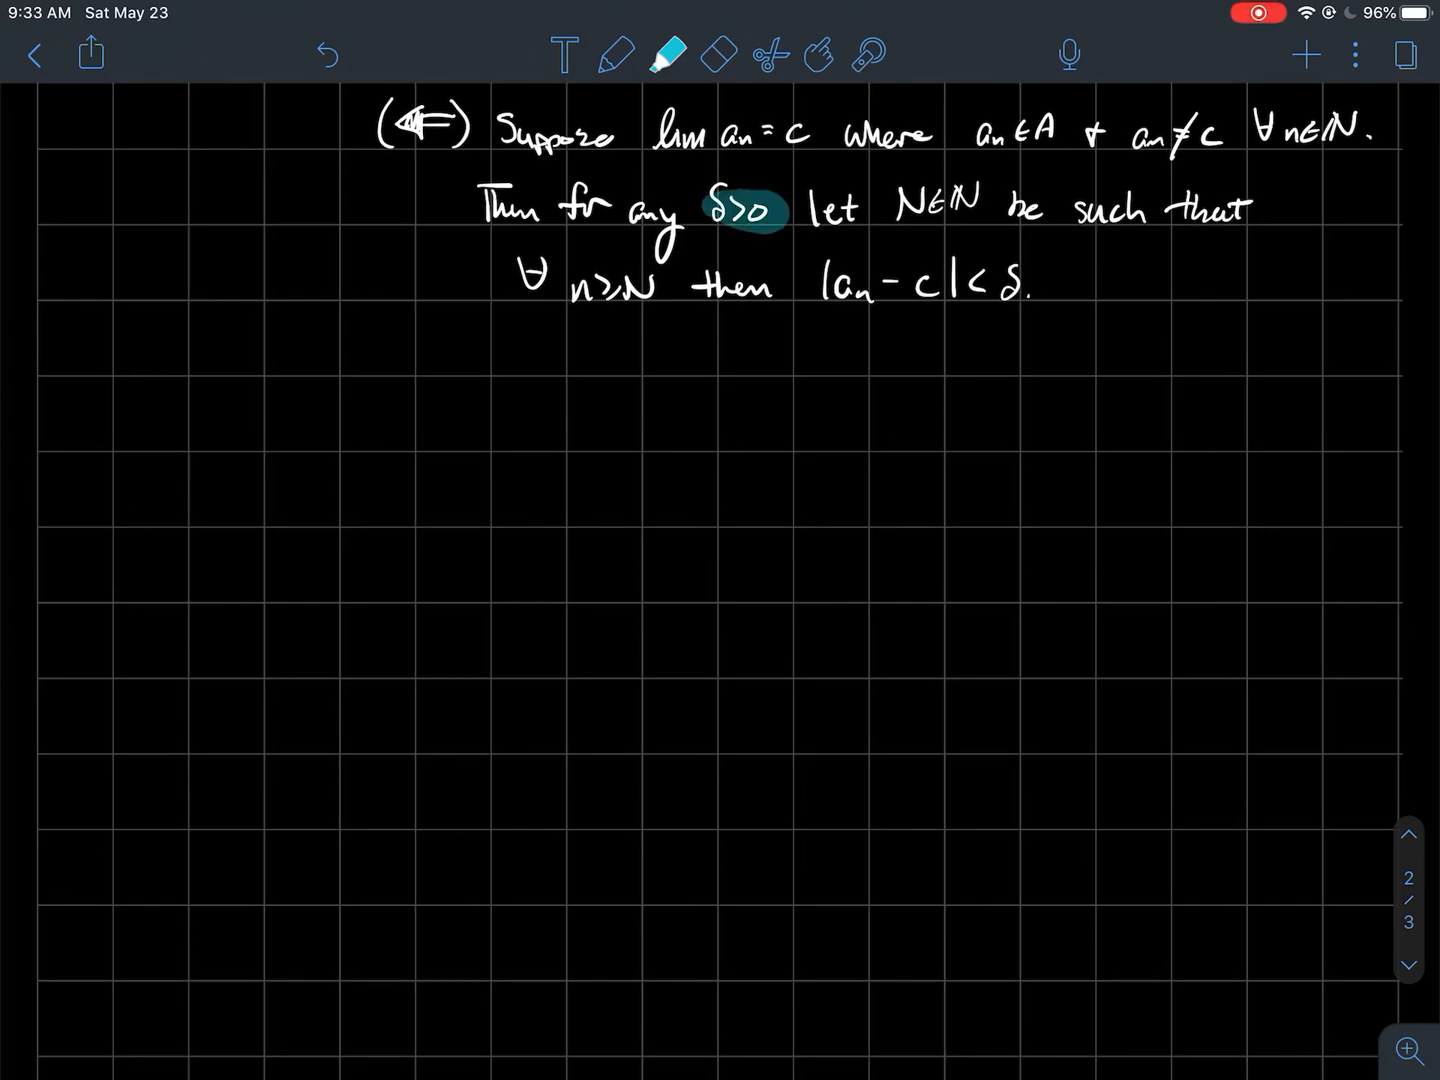
key("ctrl+z")
left_click_drag(889, 206, 990, 197)
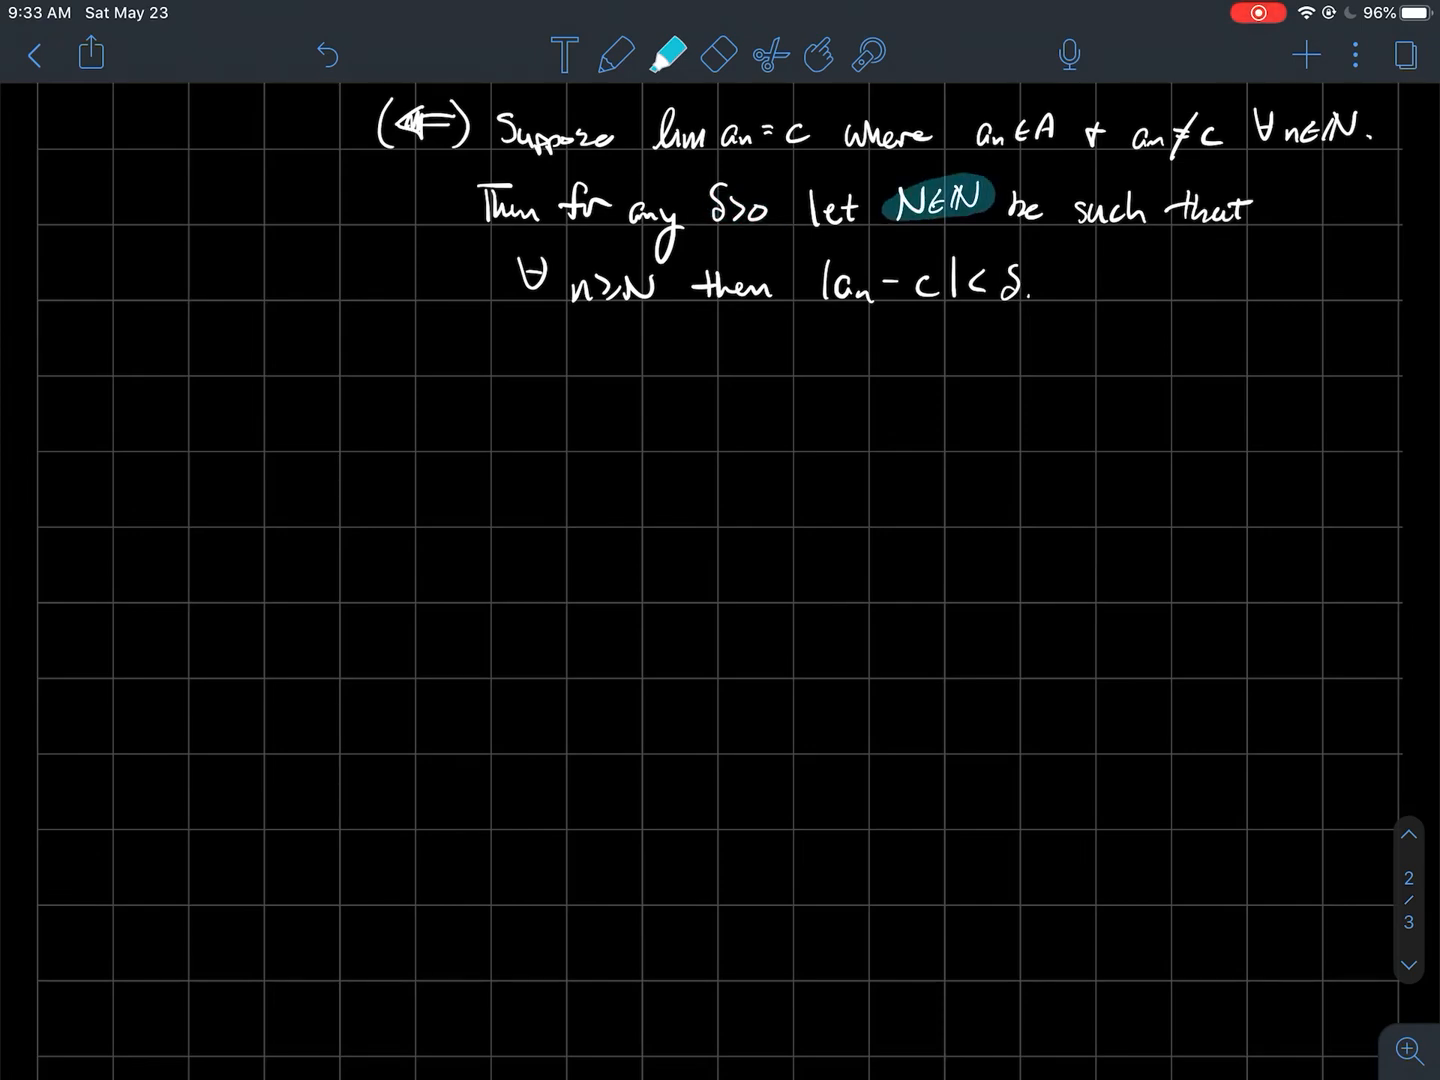
key("ctrl+z")
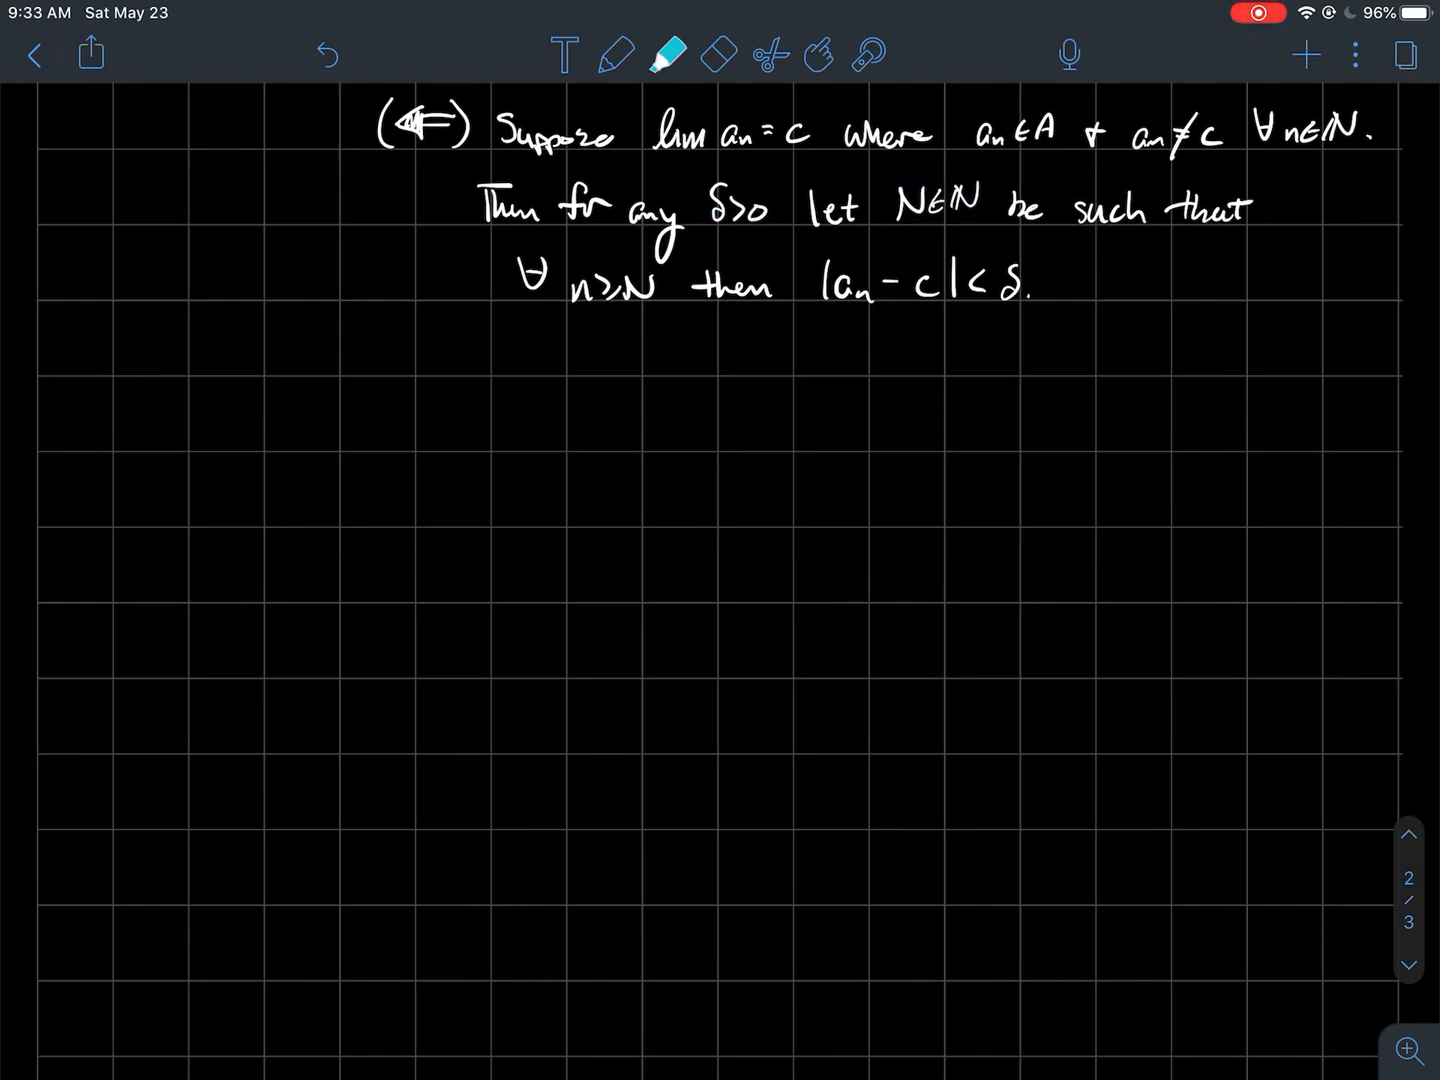
- Highlight Suppose lim an = c, N∈ℕ and |an − c| < δ across the three lines, then undo the latest strokes
left_click_drag(504, 141, 815, 126)
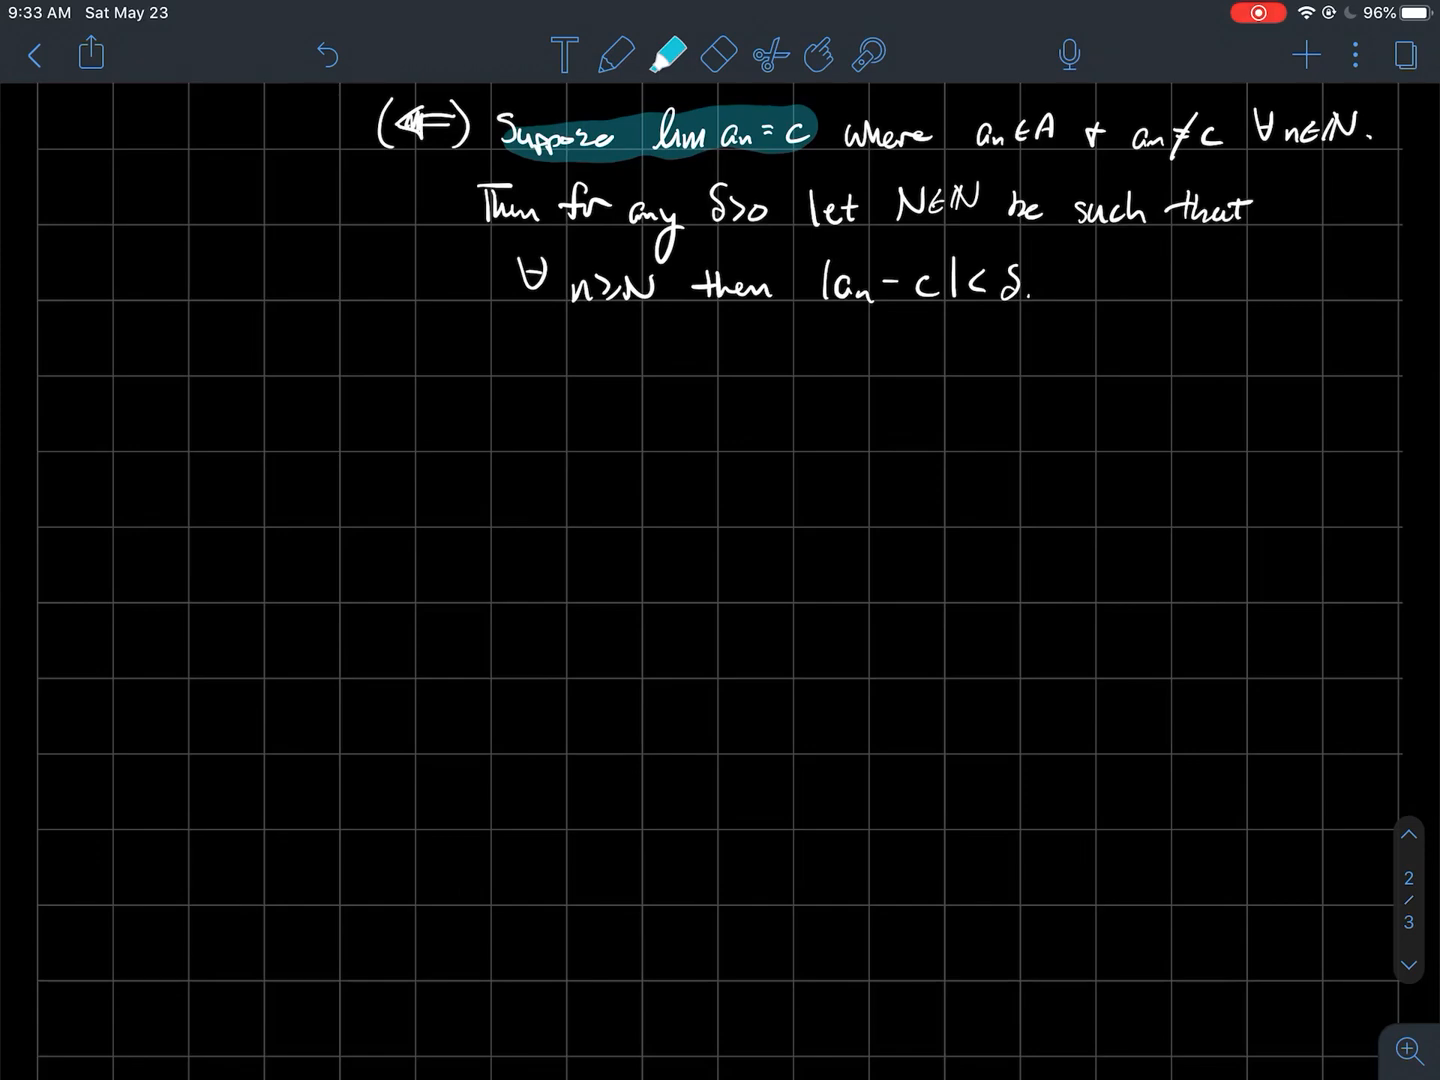
left_click_drag(889, 208, 1001, 200)
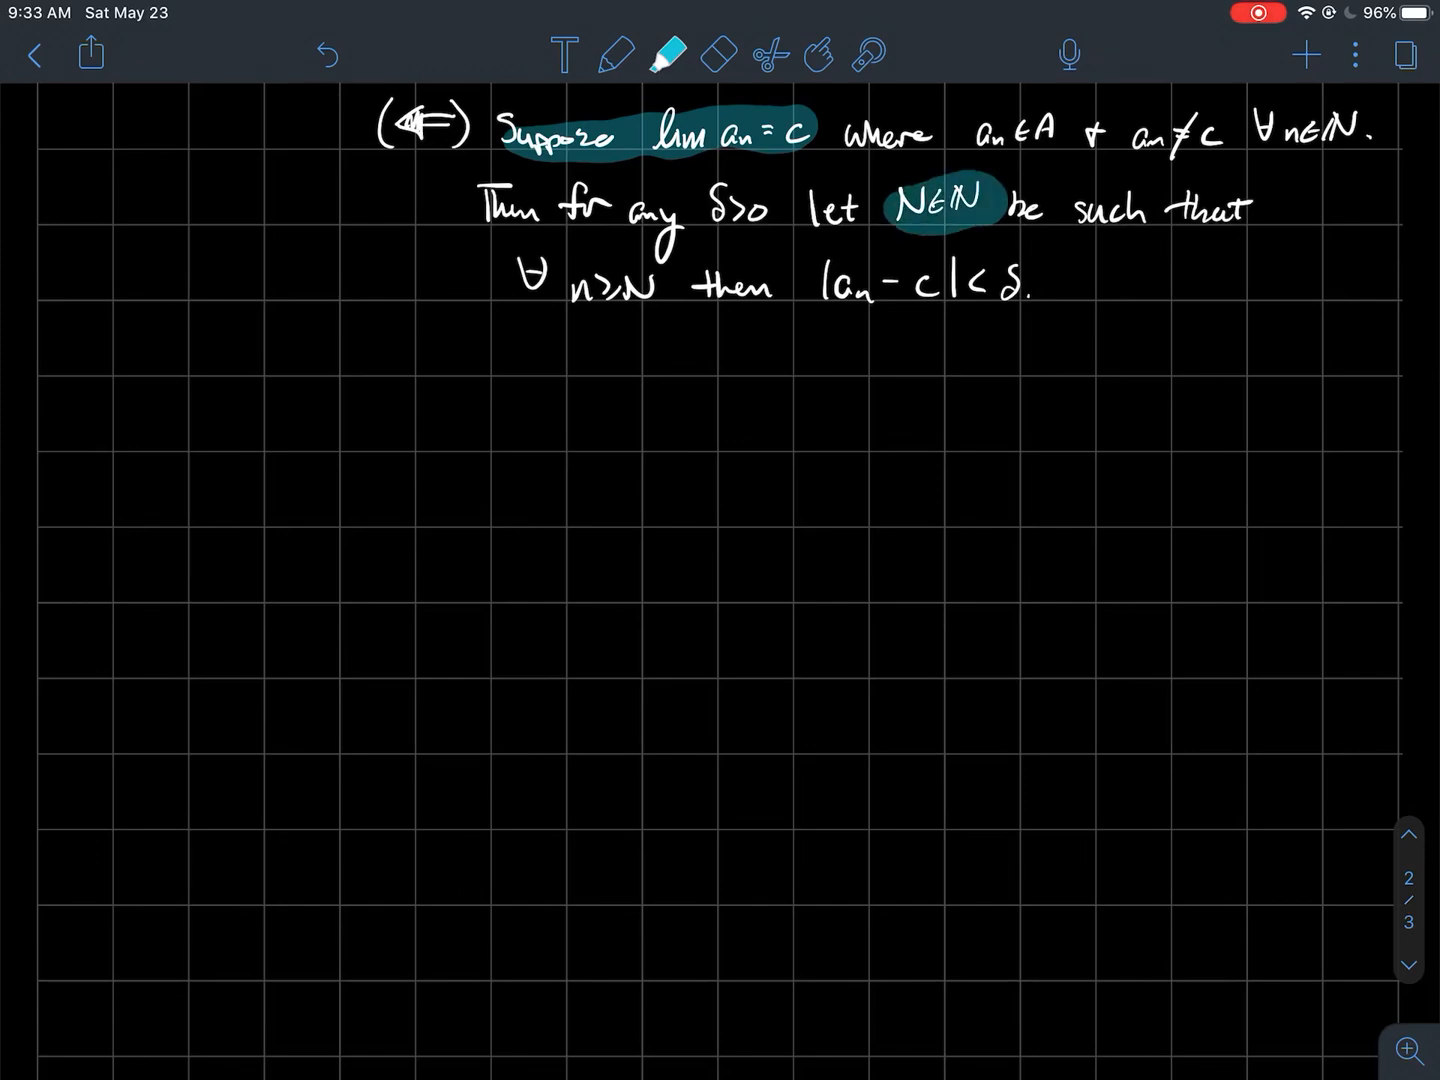
left_click_drag(803, 290, 878, 290)
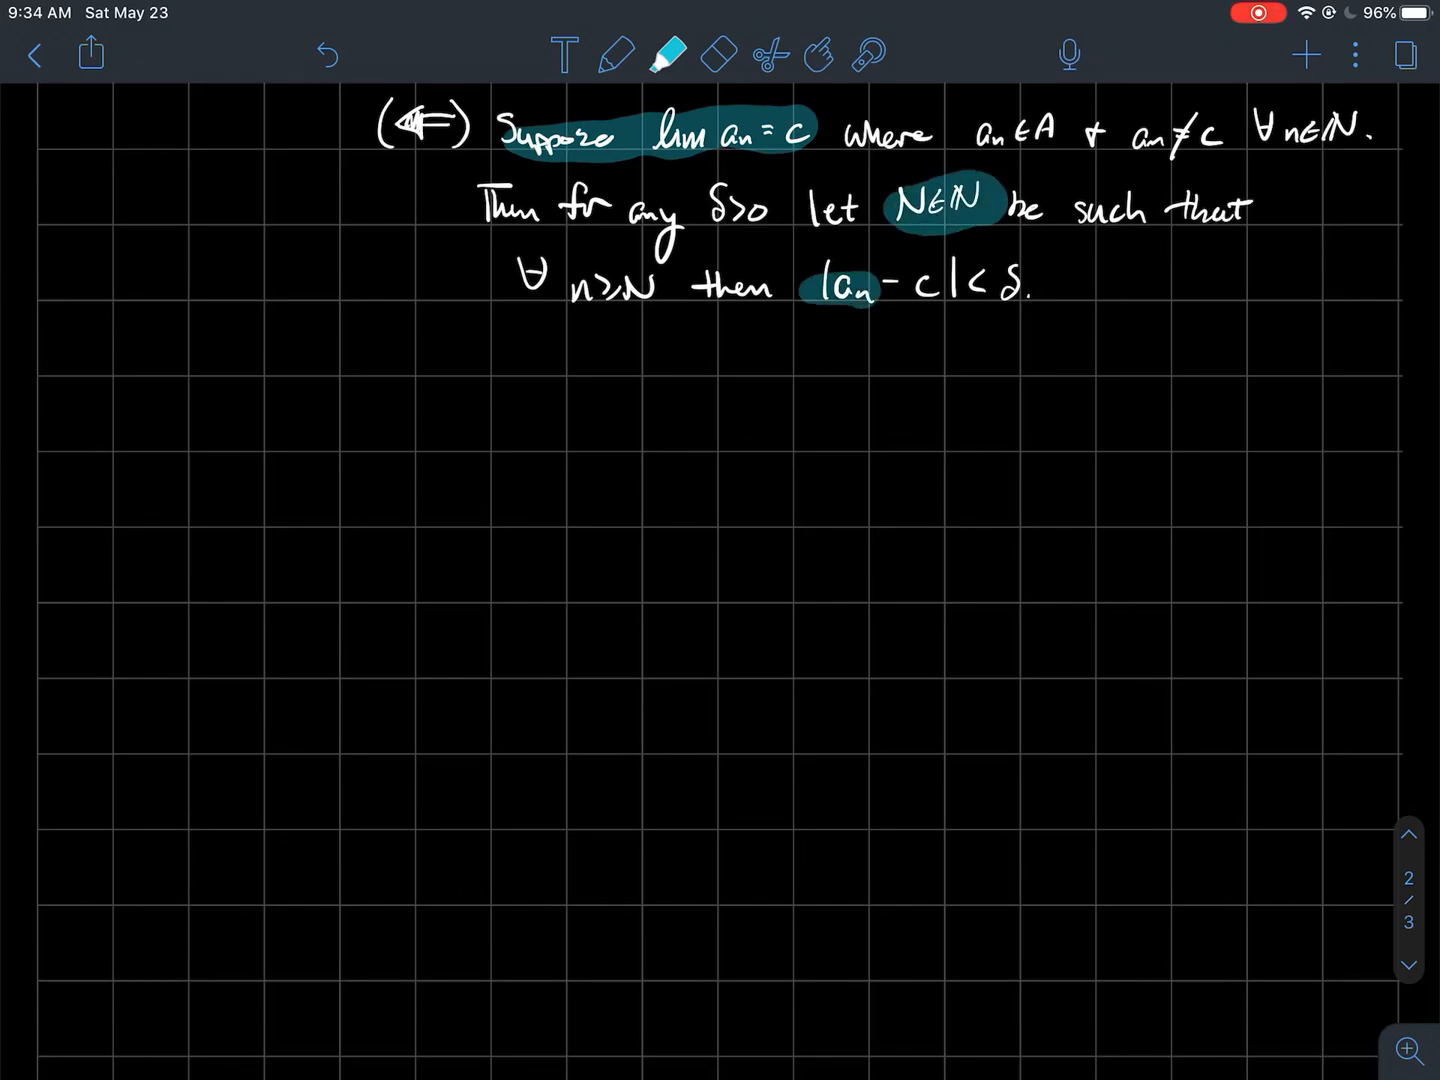
left_click_drag(979, 286, 1063, 279)
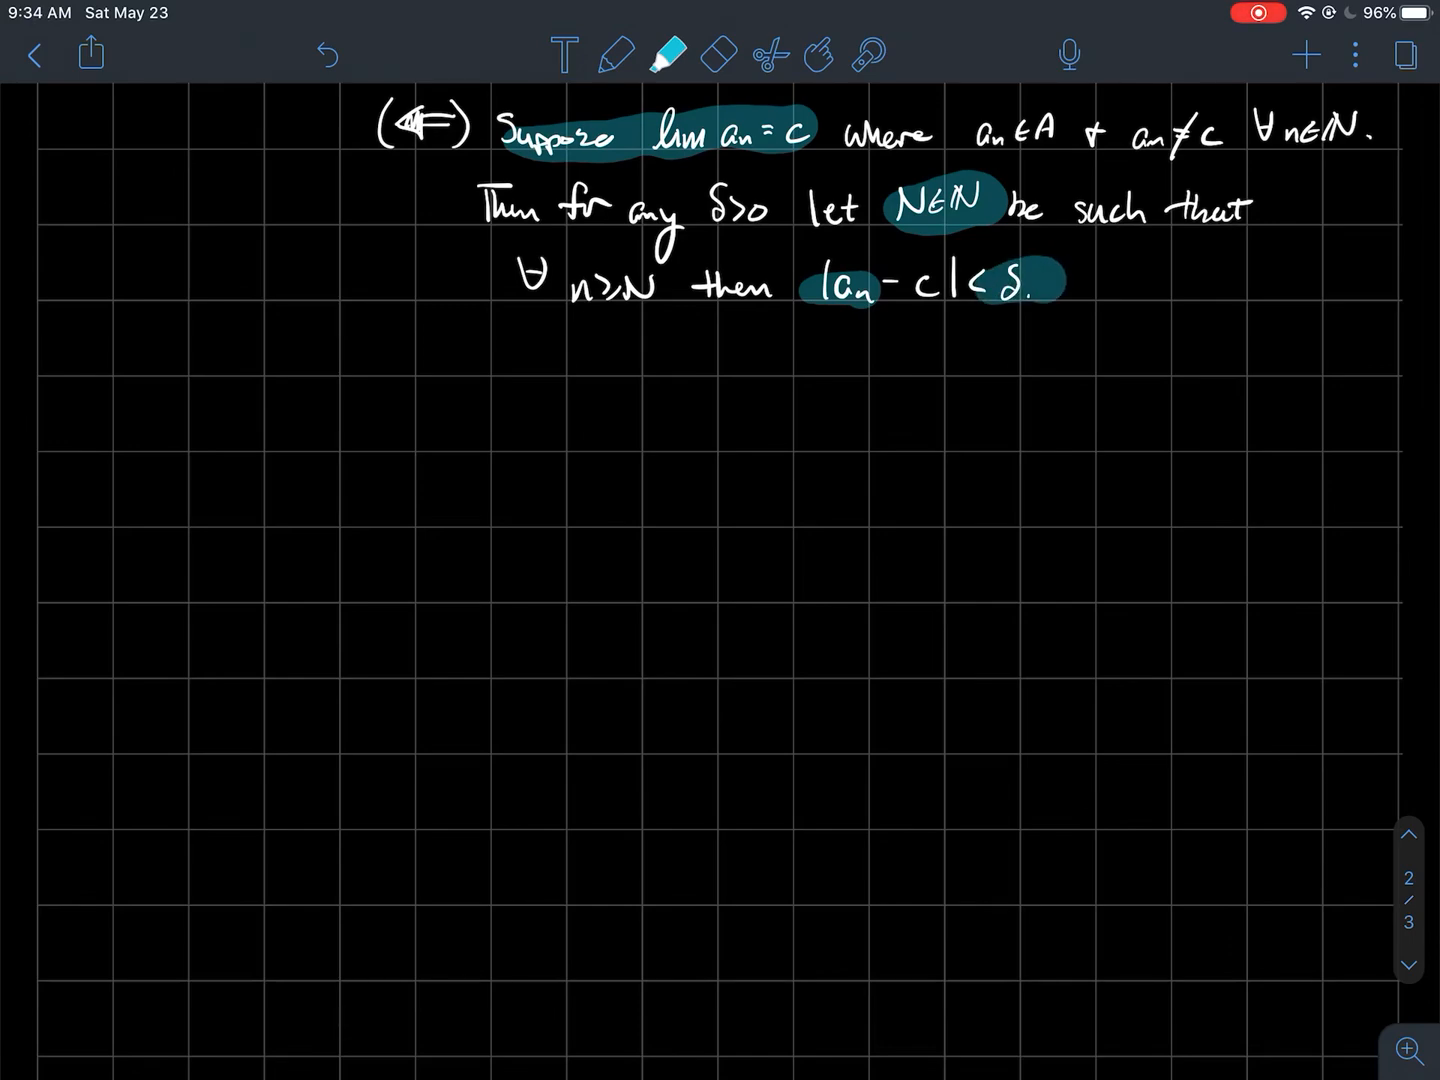
left_click_drag(892, 289, 966, 289)
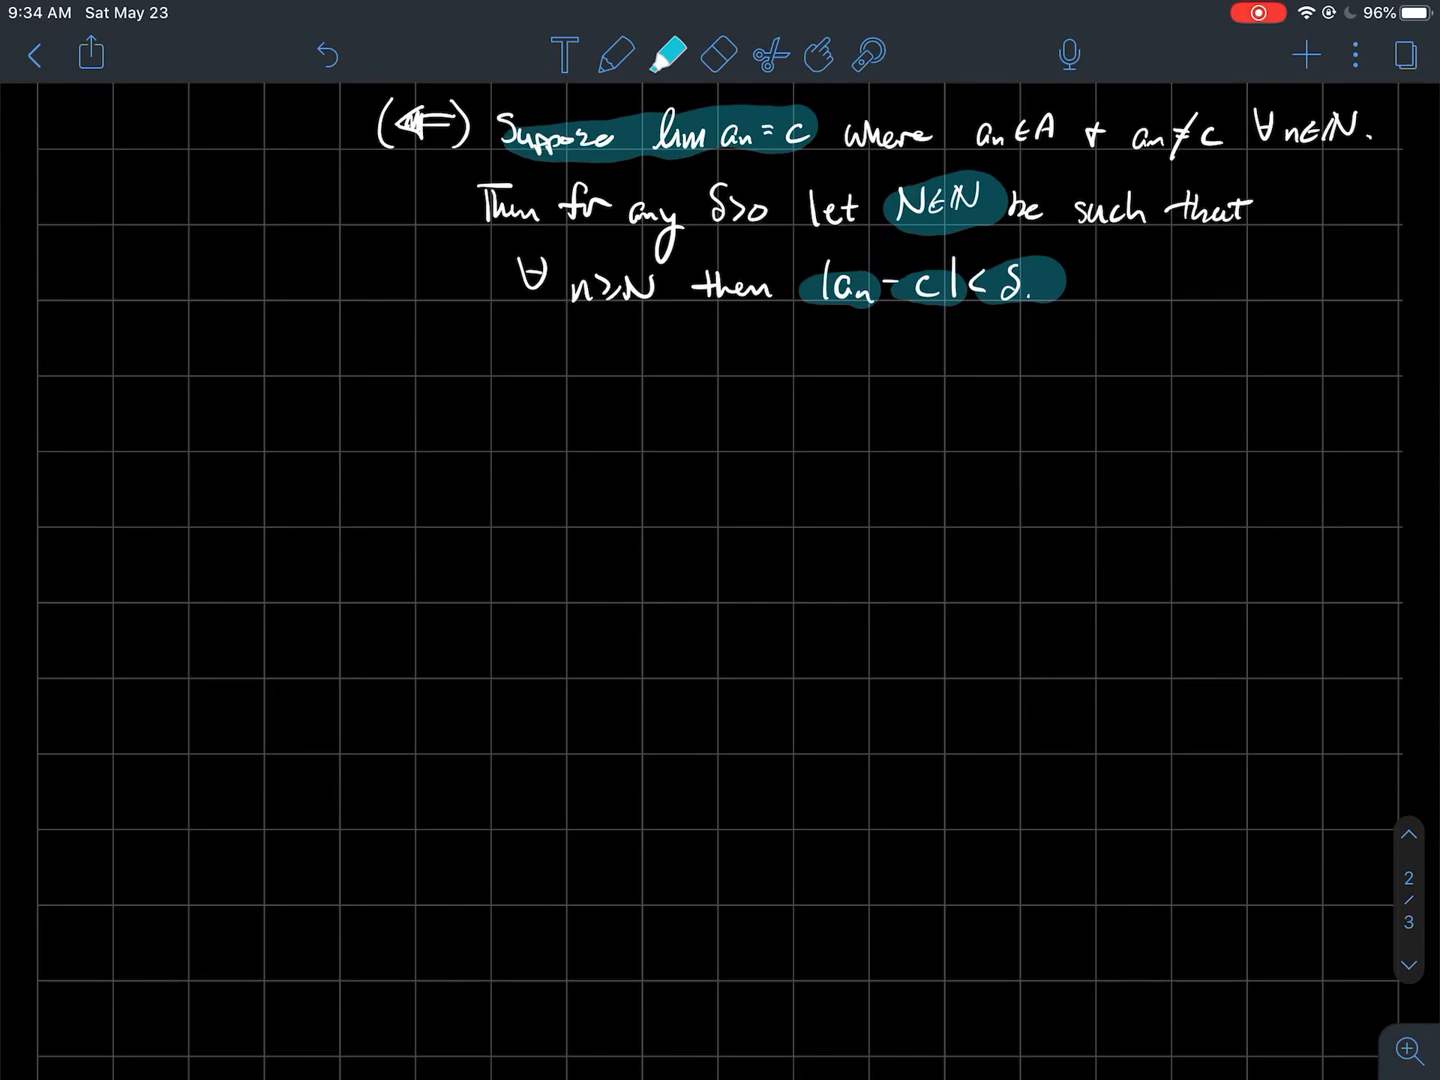
key("ctrl+z")
key("ctrl+z")
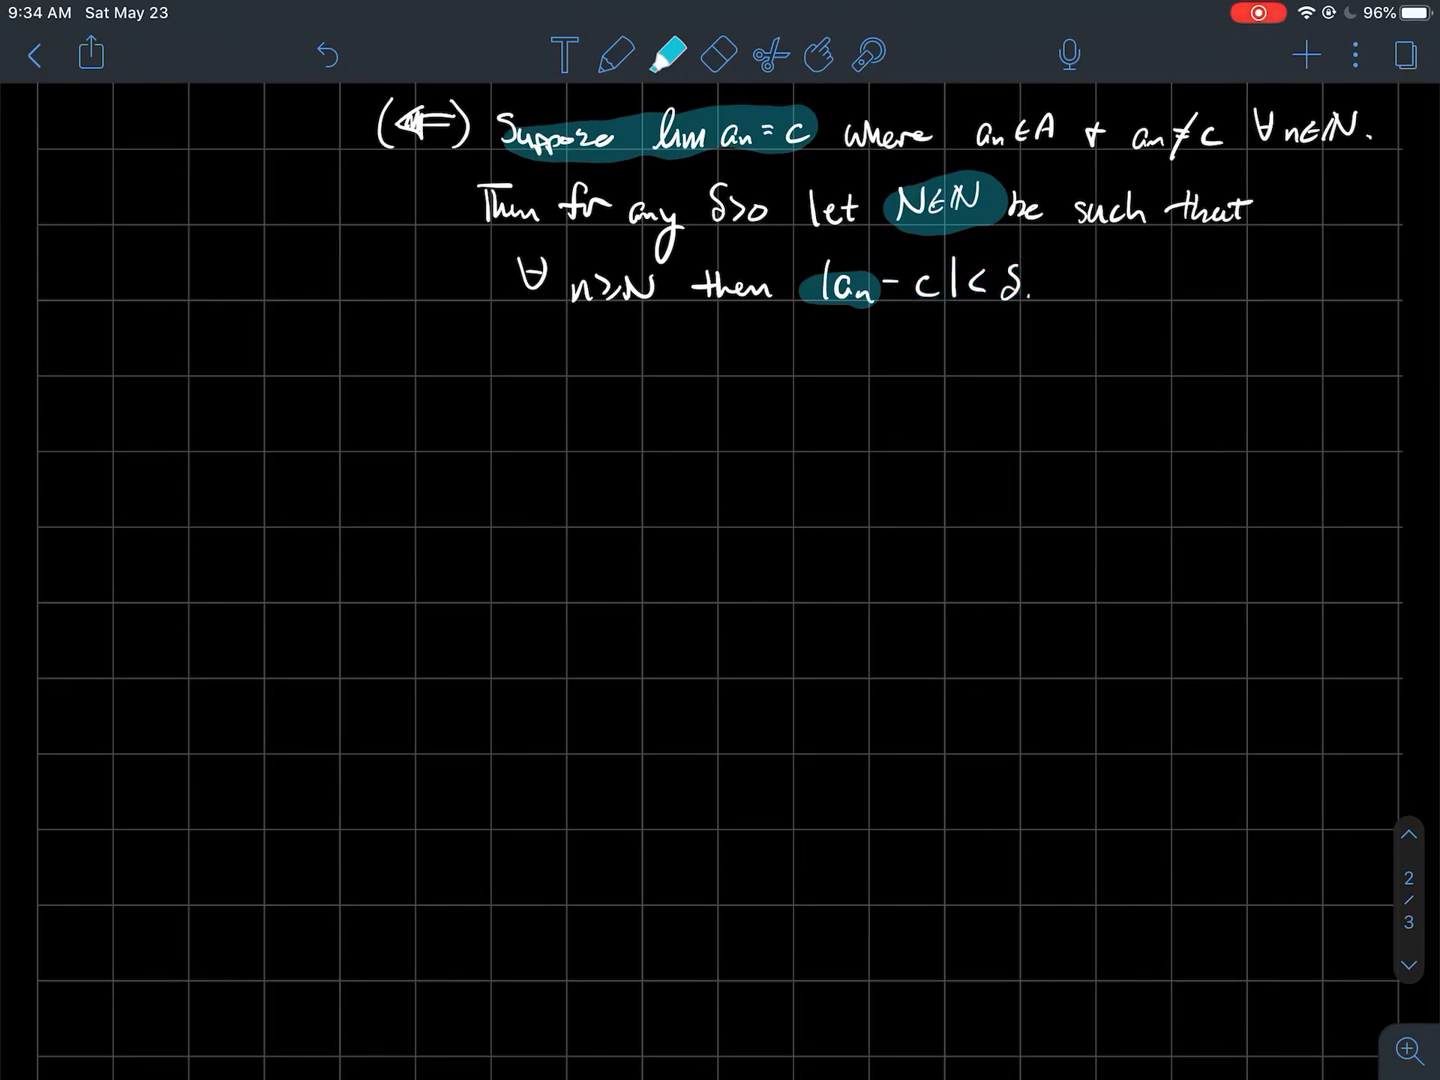
key("ctrl+z")
key("ctrl+z")
key("ctrl+z")
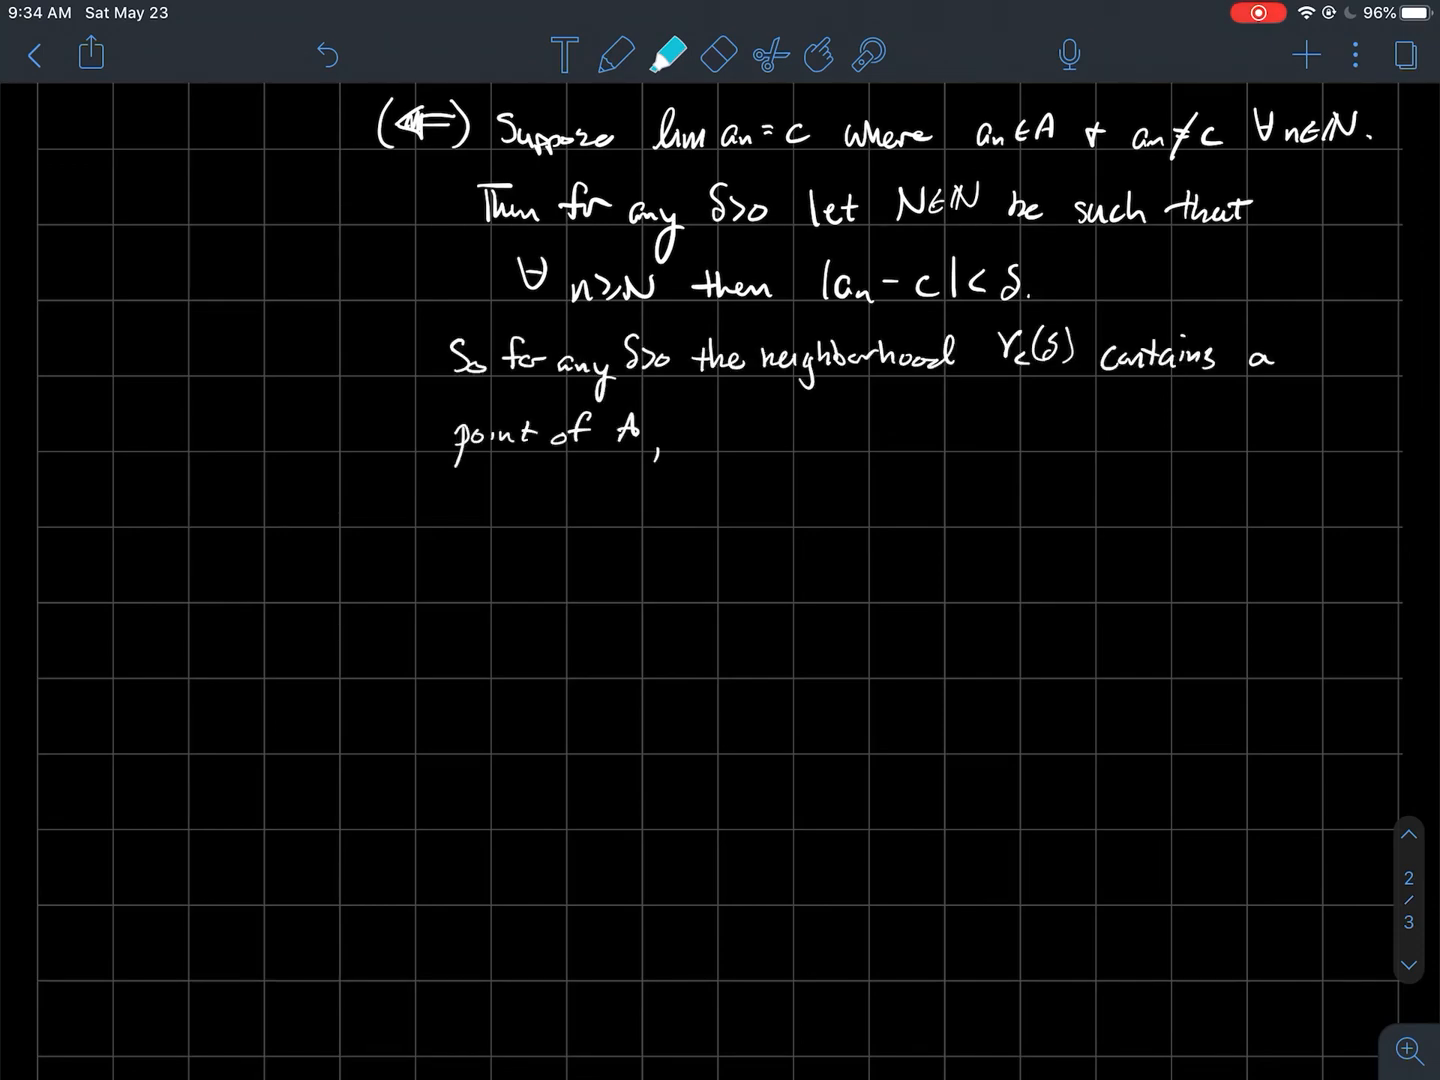
- Highlight the δ>0, N∈ℕ condition, |an − c| < δ and Vc(δ), clear them, and leave for any δ>0 highlighted
left_click_drag(697, 211, 1187, 225)
left_click_drag(554, 295, 1007, 304)
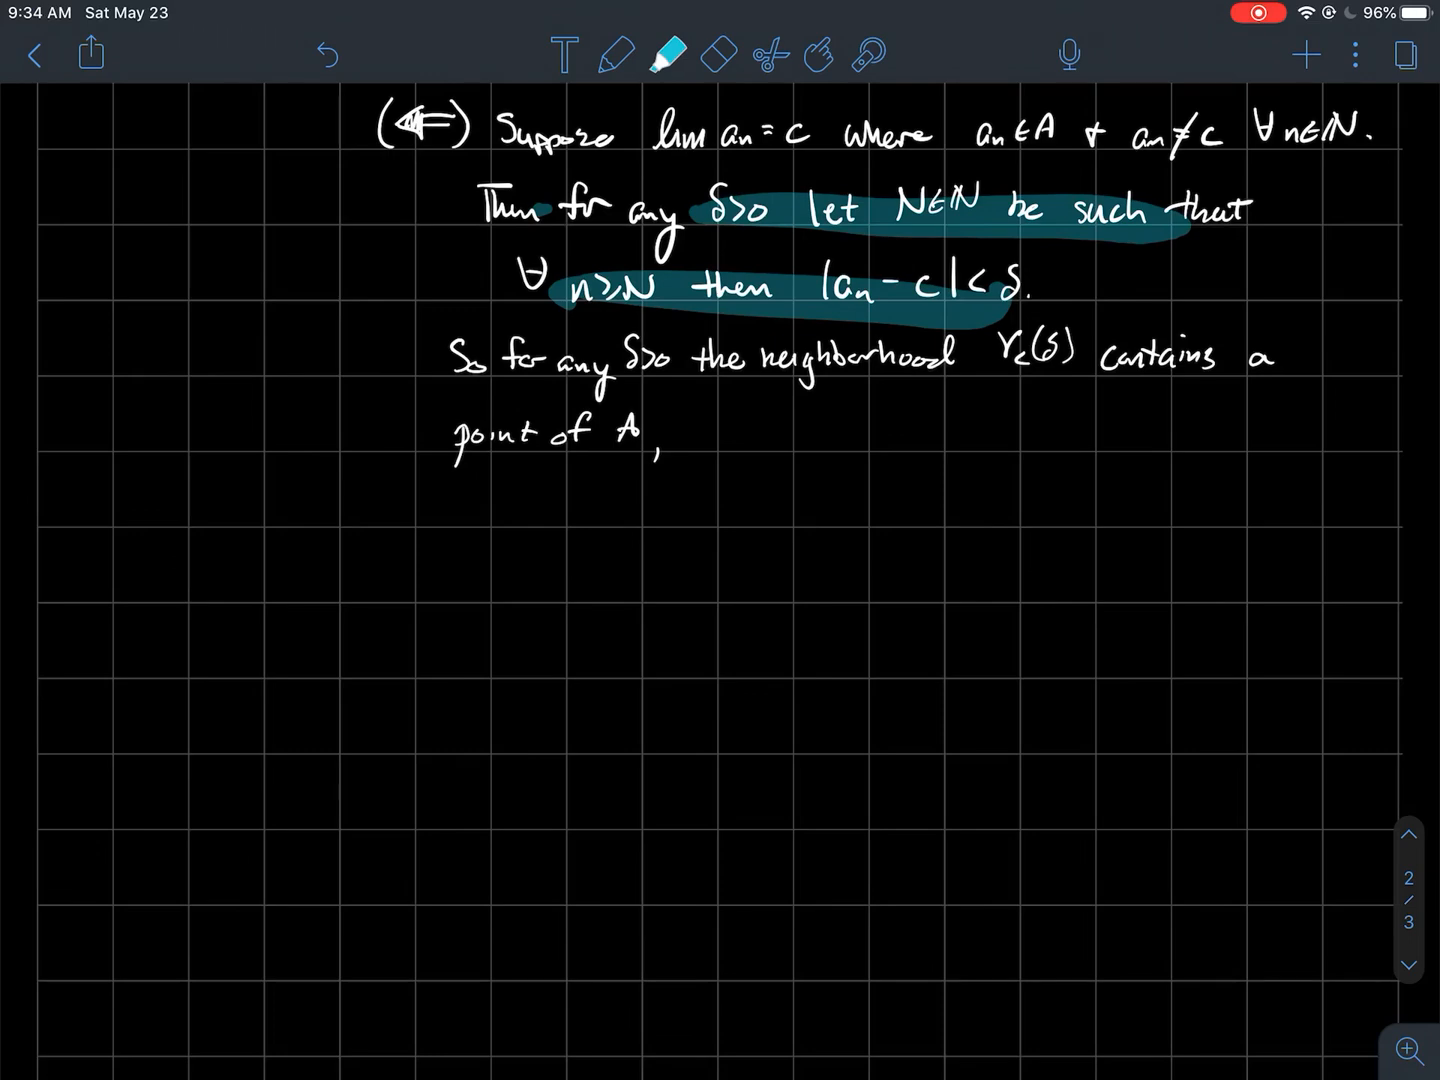
left_click_drag(708, 358, 1097, 354)
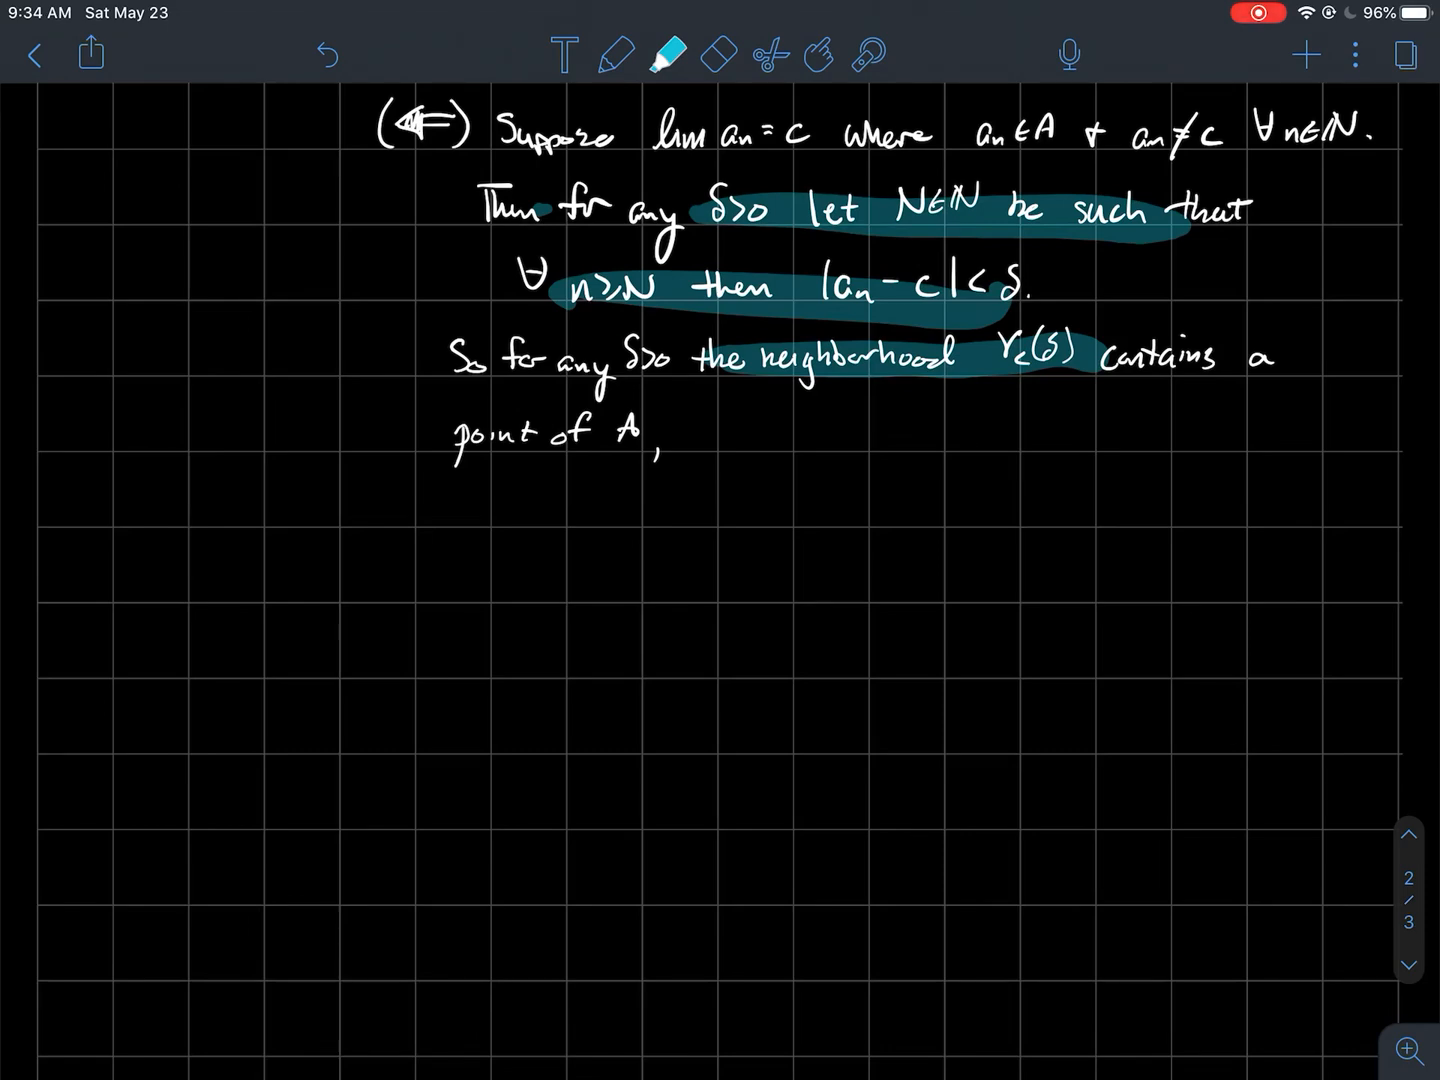
key("ctrl+z")
key("ctrl+z")
left_click_drag(838, 281, 872, 287)
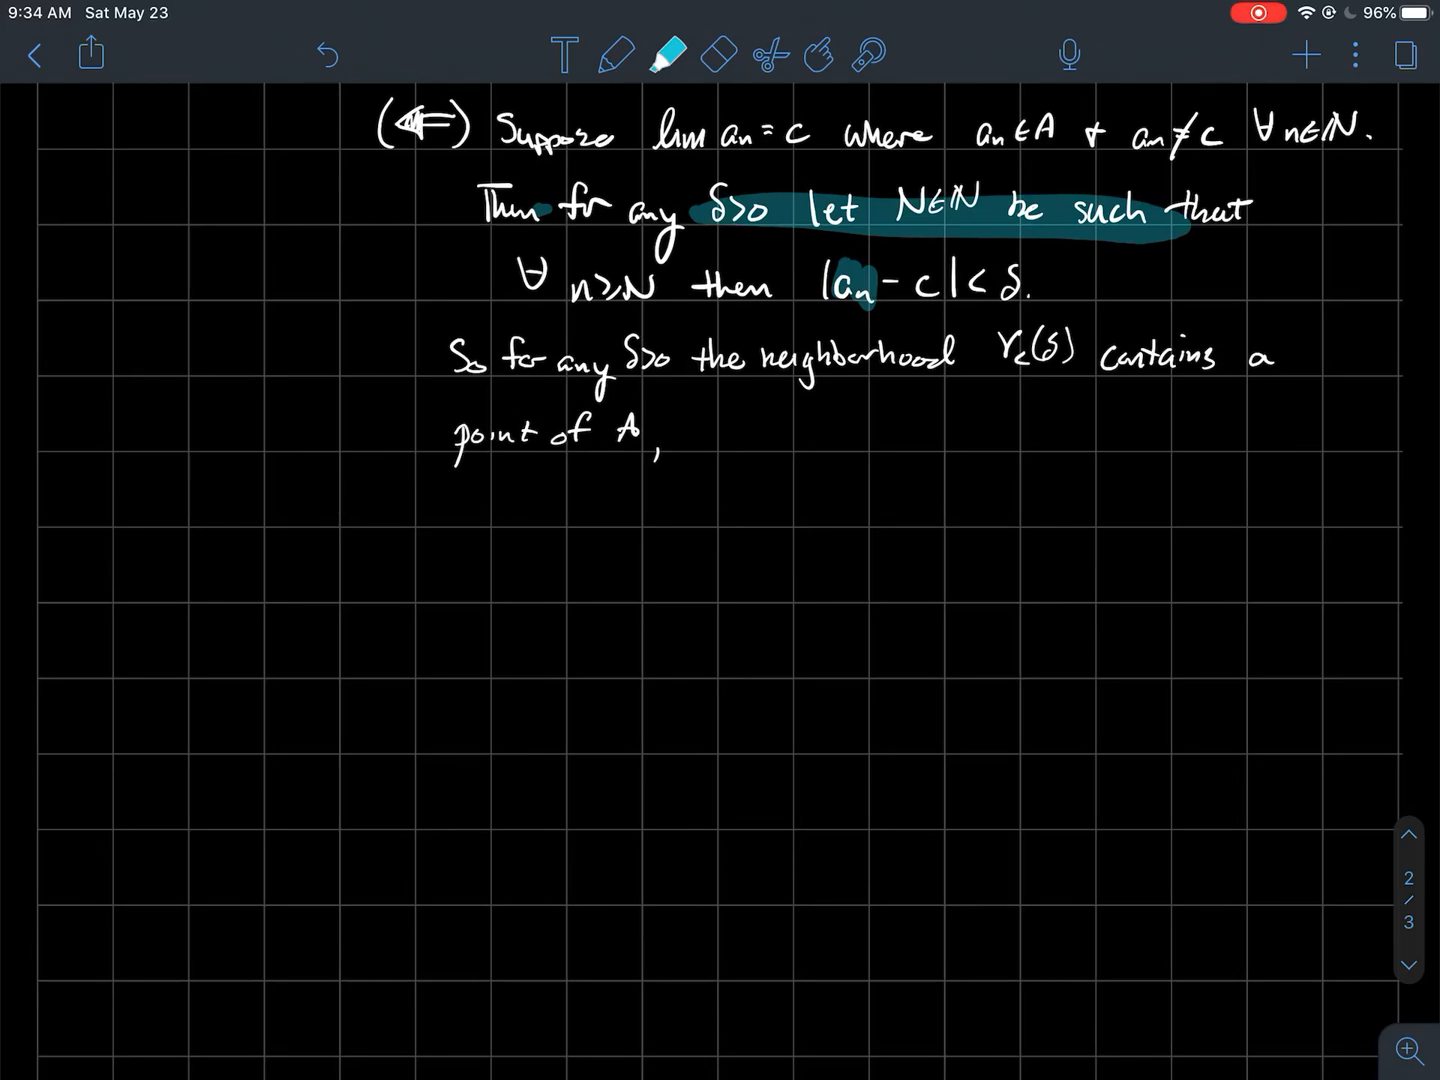
key("ctrl+z")
key("ctrl+z")
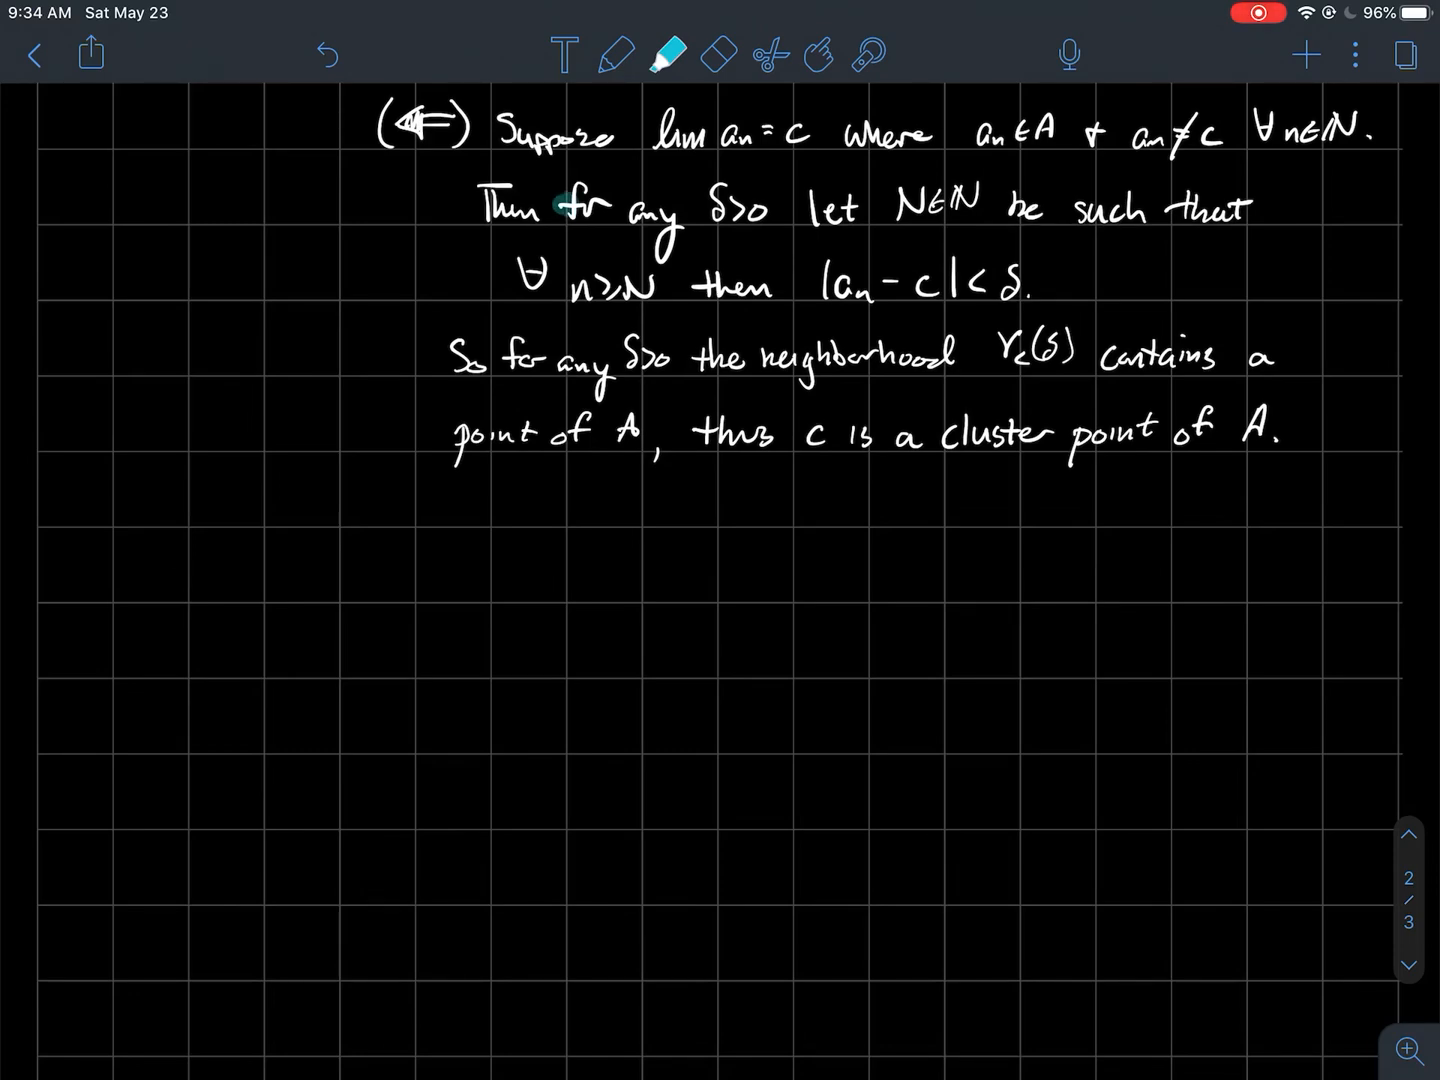
left_click_drag(560, 205, 771, 193)
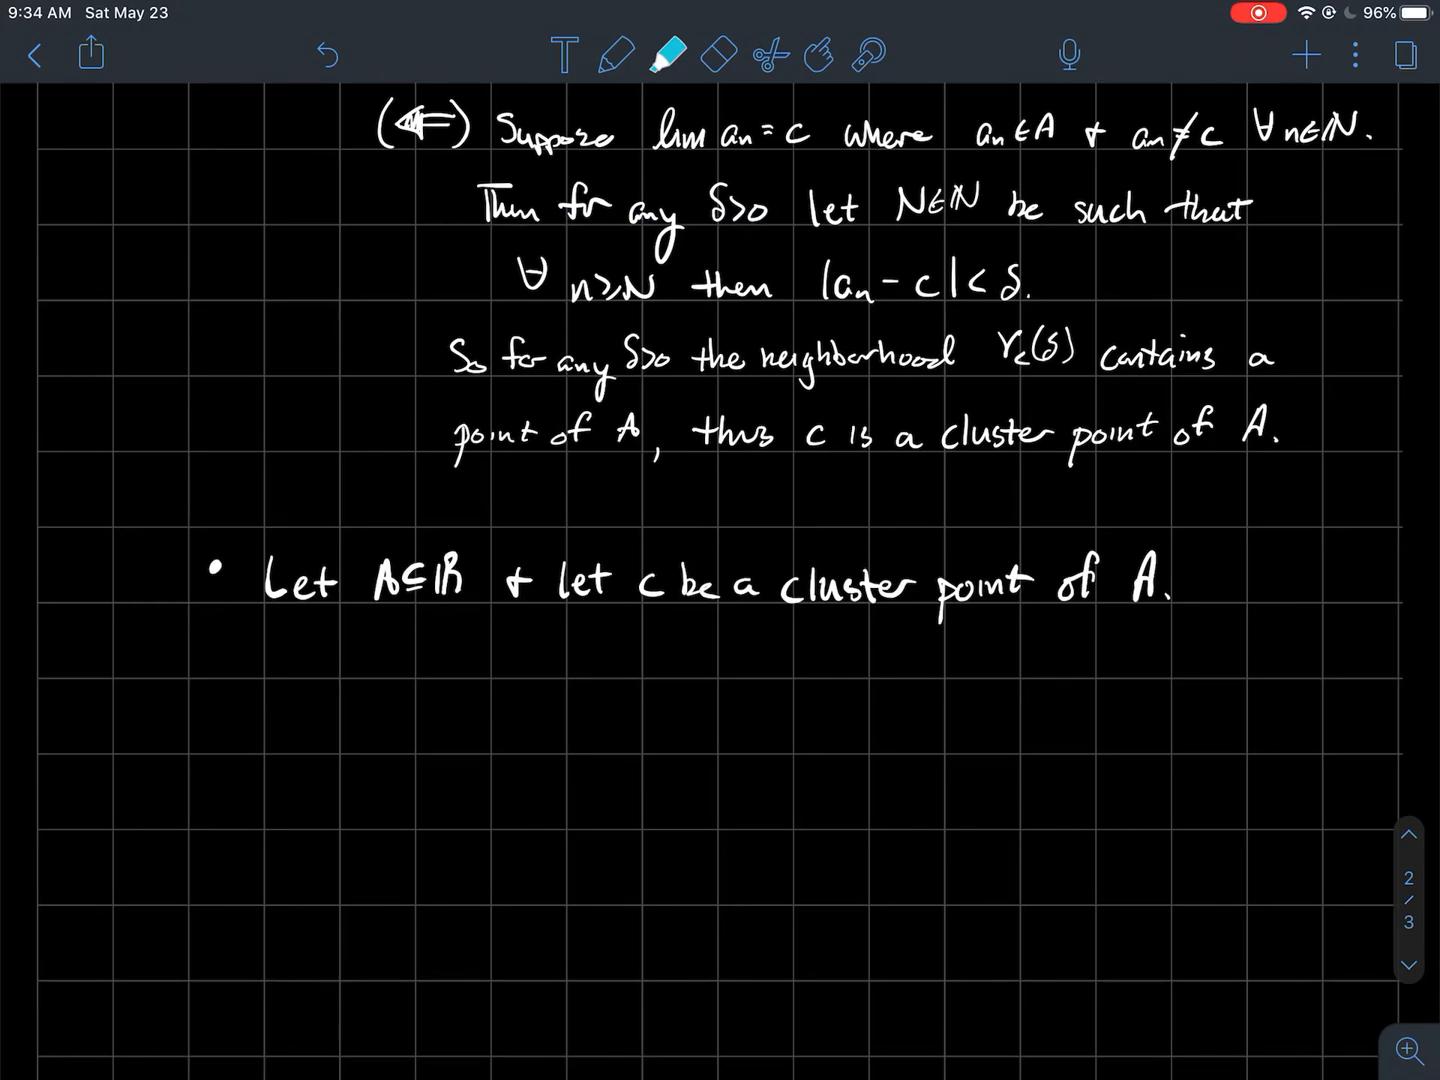